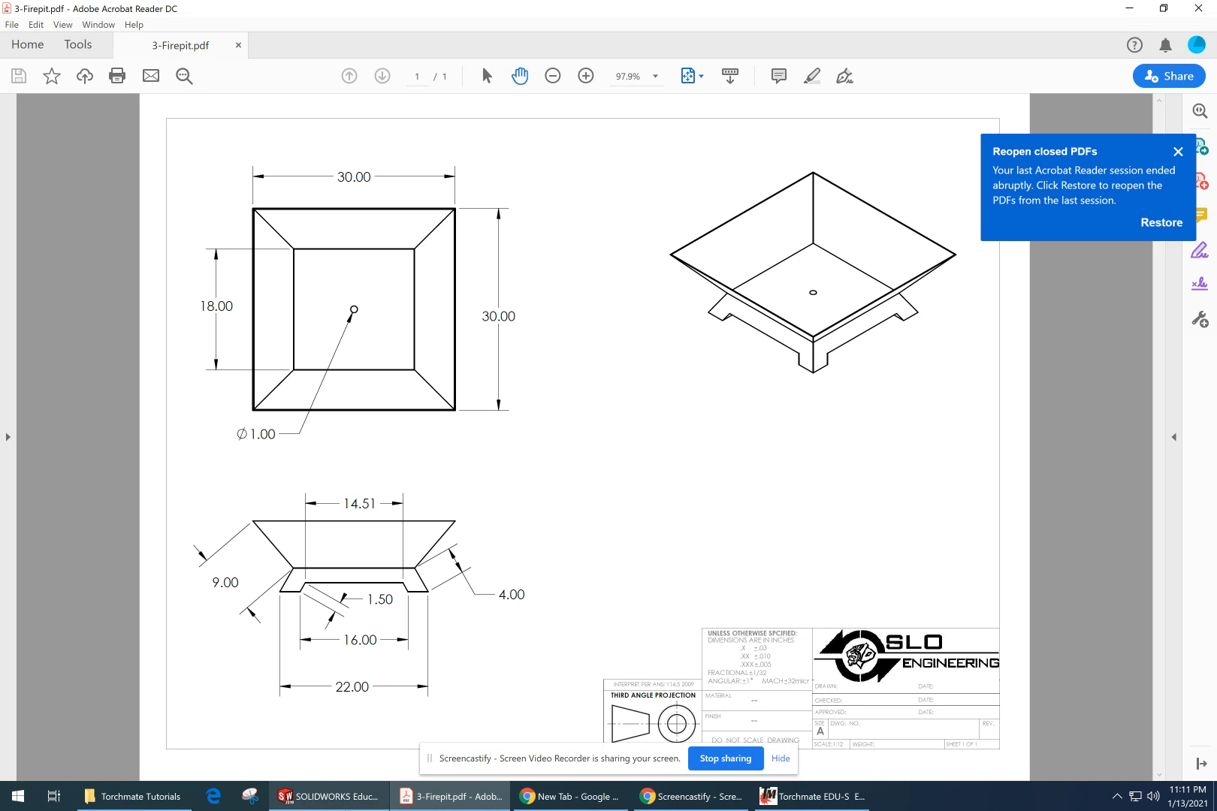
Switch to SOLIDWORKS and flatten the sheet-metal fire pit pan to examine its flat pattern.
{"action": "left_click", "coordinate": [335, 796]}
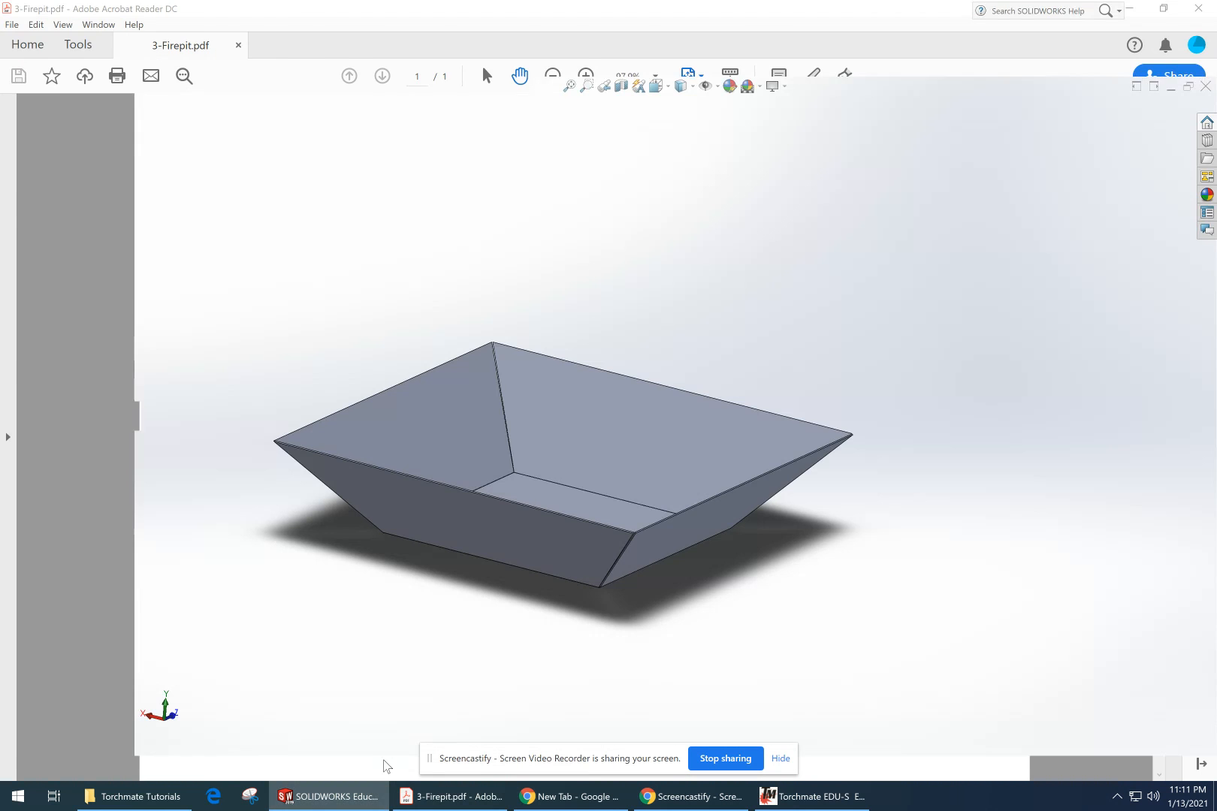
{"action": "middle_click_drag", "start_coordinate": [708, 273], "coordinate": [679, 347]}
{"action": "middle_click_drag", "start_coordinate": [598, 522], "coordinate": [604, 435]}
{"action": "mouse_move", "coordinate": [582, 371]}
{"action": "middle_mouse_down"}
{"action": "mouse_move", "coordinate": [604, 374]}
{"action": "mouse_move", "coordinate": [587, 314]}
{"action": "mouse_move", "coordinate": [591, 368]}
{"action": "middle_mouse_up"}
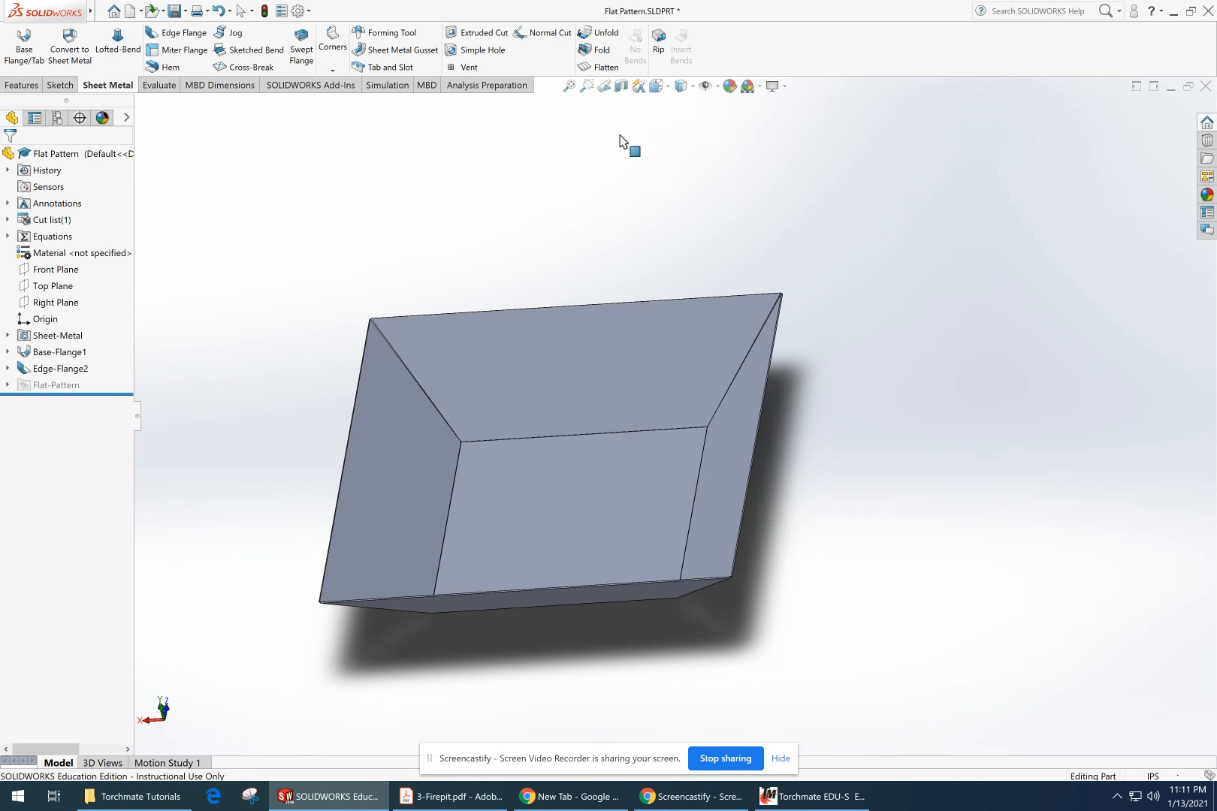
{"action": "left_click", "coordinate": [598, 69]}
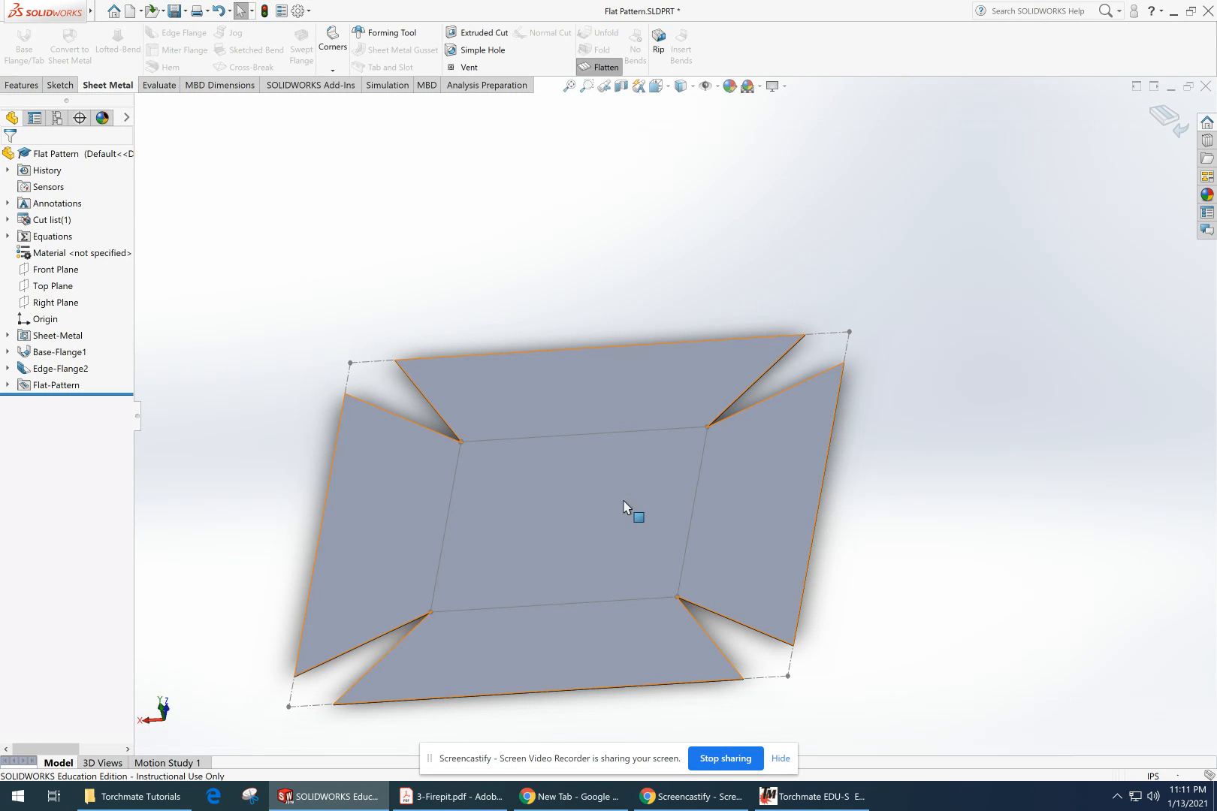
{"action": "scroll", "coordinate": [623, 502], "scroll_direction": "down", "scroll_amount": 1}
{"action": "scroll", "coordinate": [624, 501], "scroll_direction": "up", "scroll_amount": 2}
{"action": "middle_click_drag", "start_coordinate": [624, 507], "coordinate": [638, 604]}
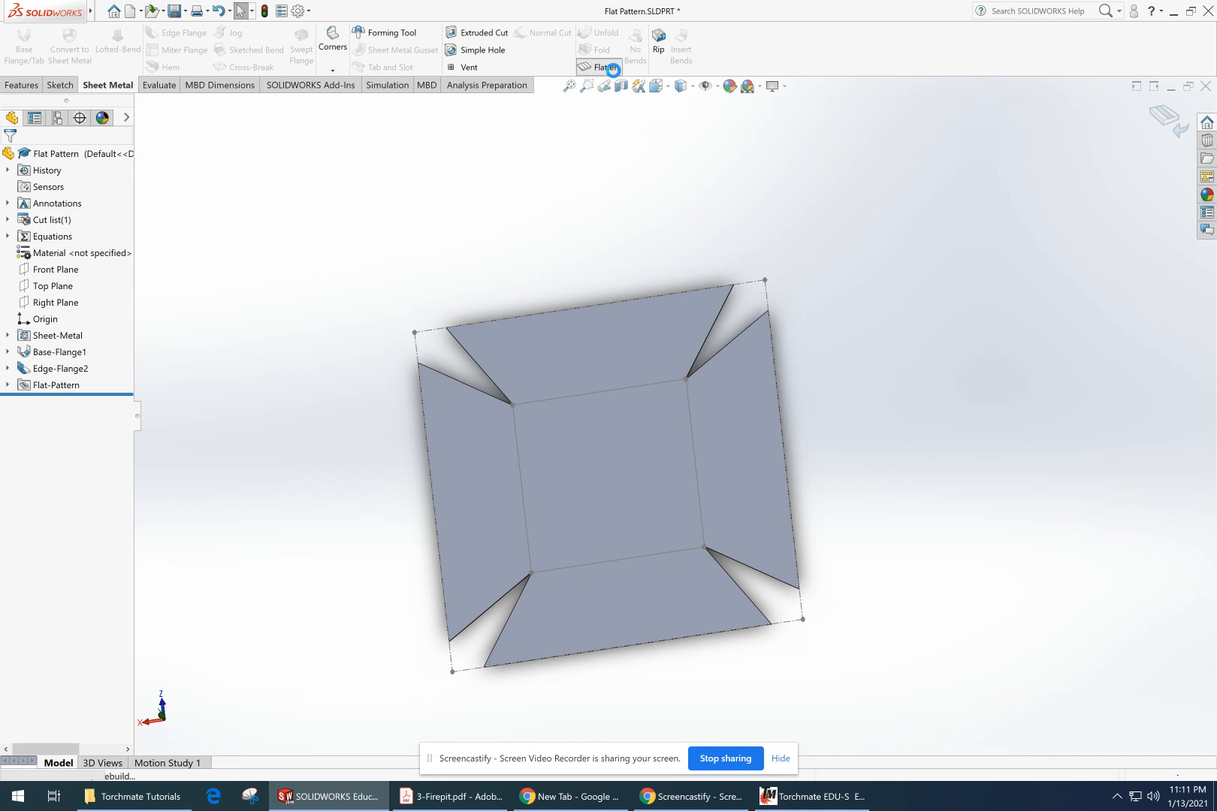
Fold the fire pit pan back up and examine its formed sides and corners from several angles.
{"action": "left_click", "coordinate": [613, 69]}
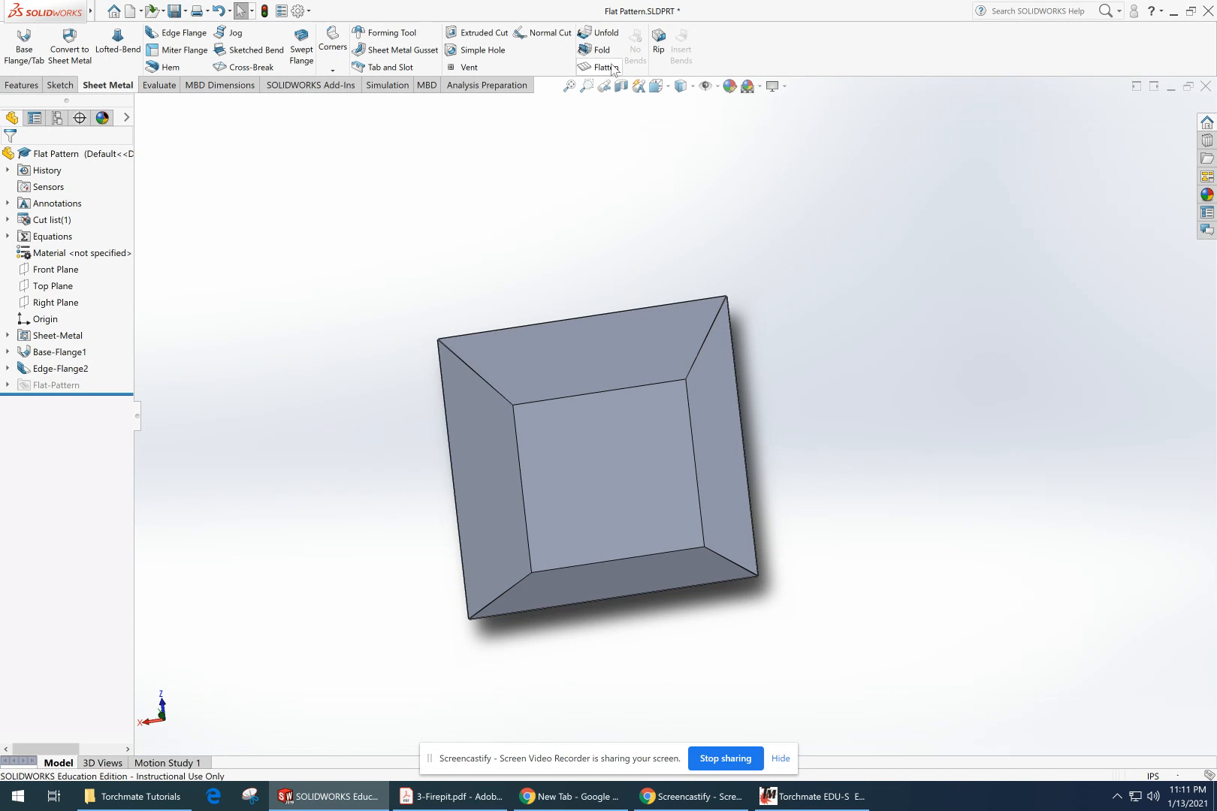
{"action": "middle_click_drag", "start_coordinate": [541, 342], "coordinate": [513, 293]}
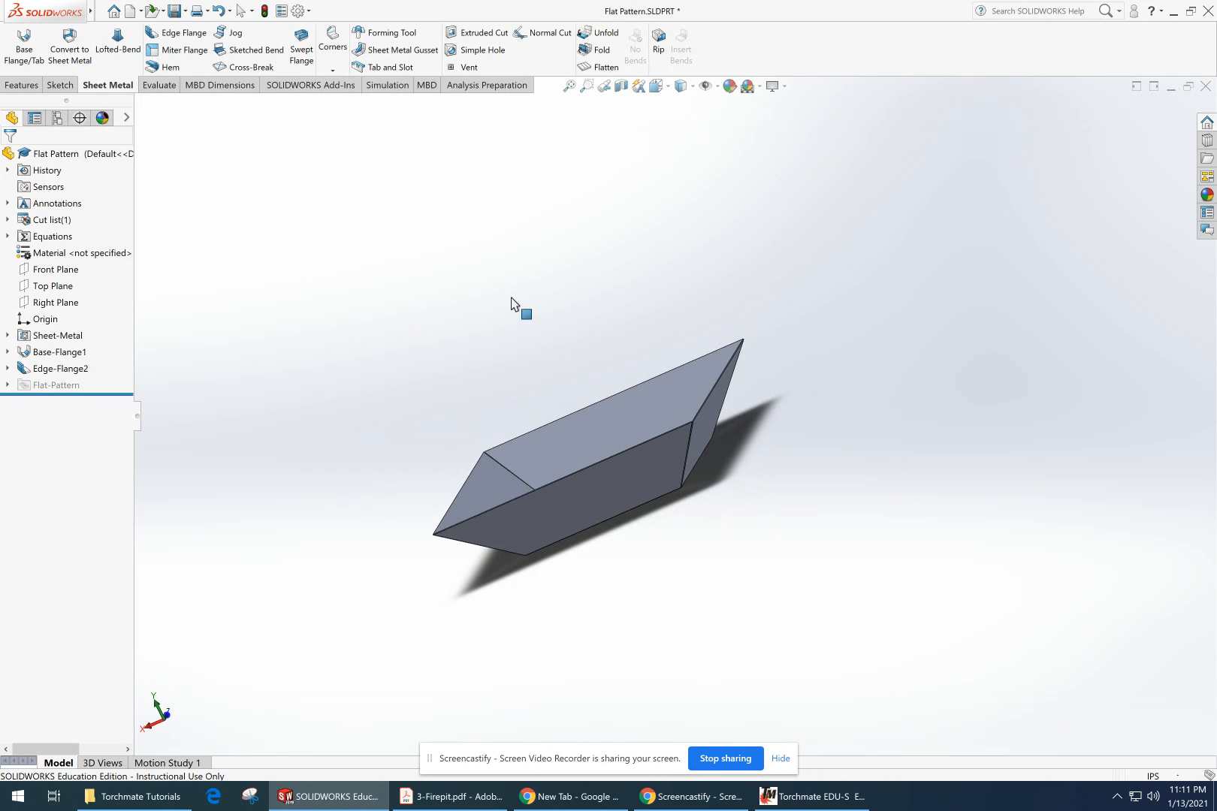
{"action": "middle_click_drag", "start_coordinate": [717, 519], "coordinate": [649, 526]}
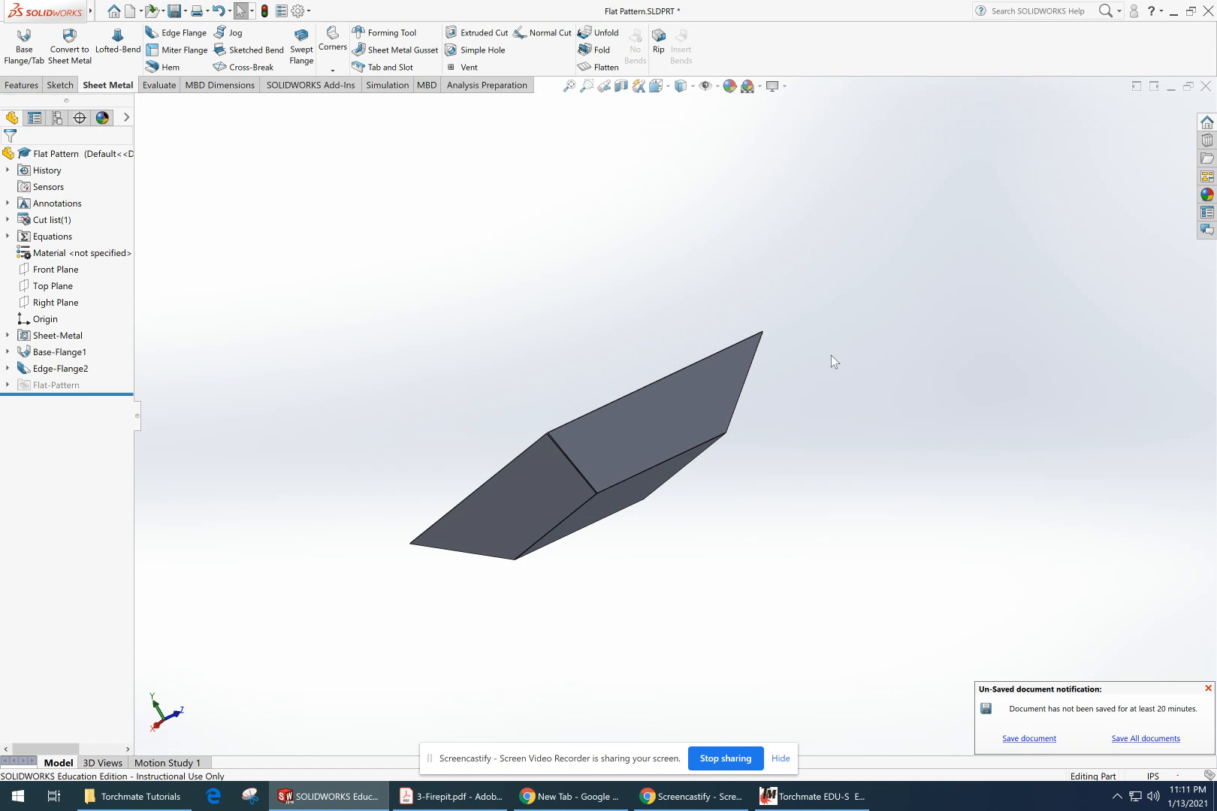
{"action": "middle_click_drag", "start_coordinate": [862, 303], "coordinate": [910, 335]}
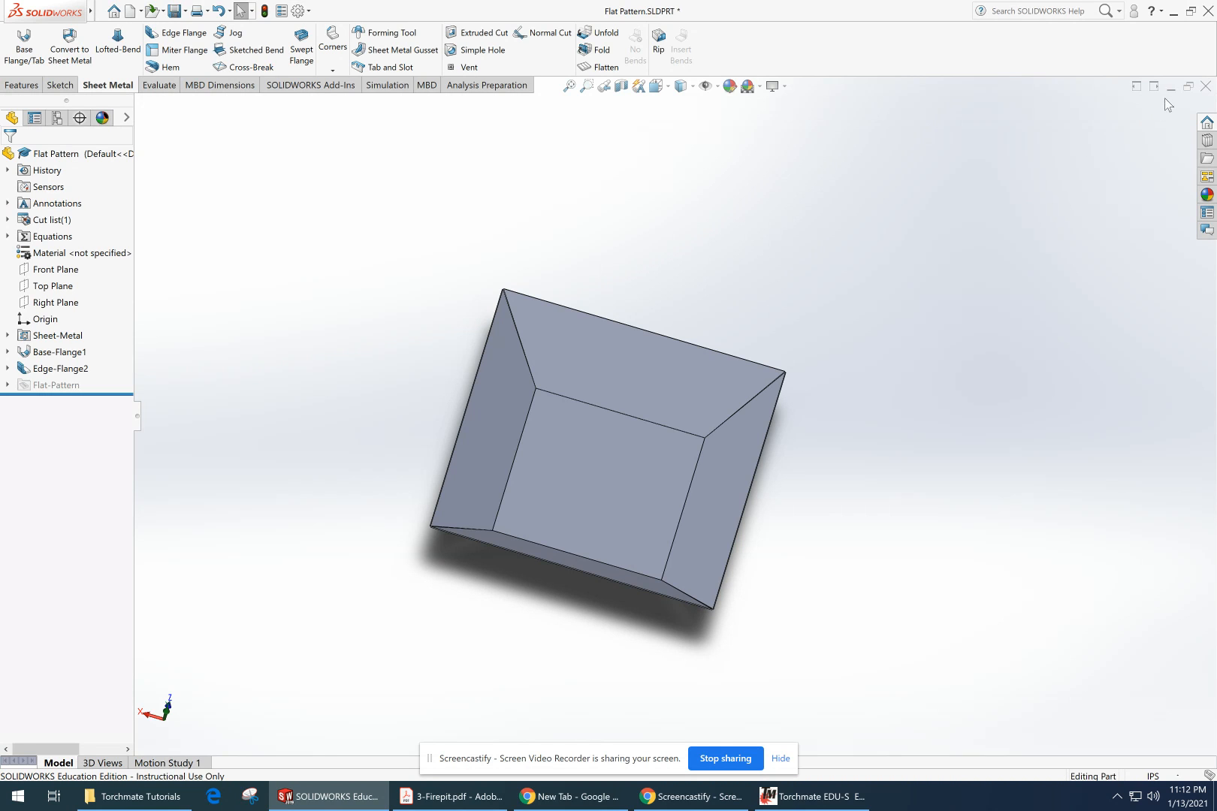
Switch to Torchmate EDU-S and draw a rectangle about 18.9 by 18.5 in near the middle of the work area.
{"action": "left_click", "coordinate": [1173, 12]}
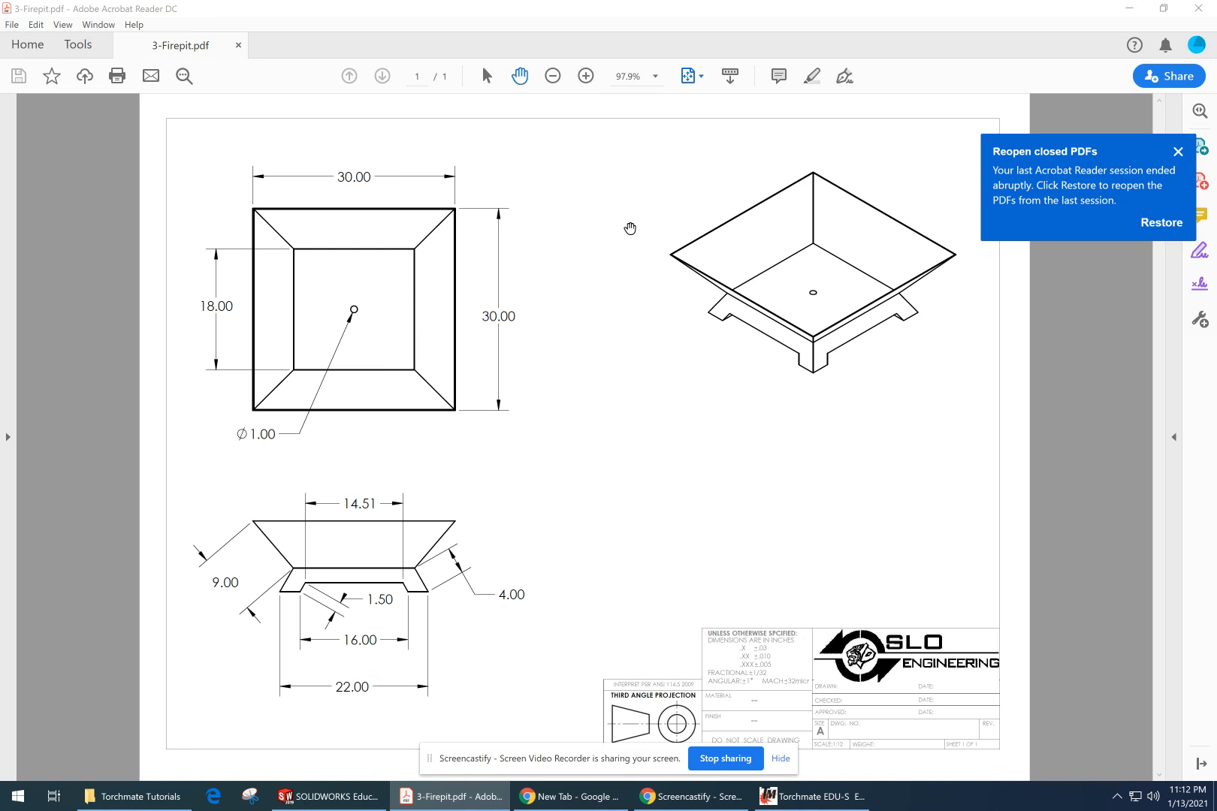
{"action": "left_click", "coordinate": [1126, 8]}
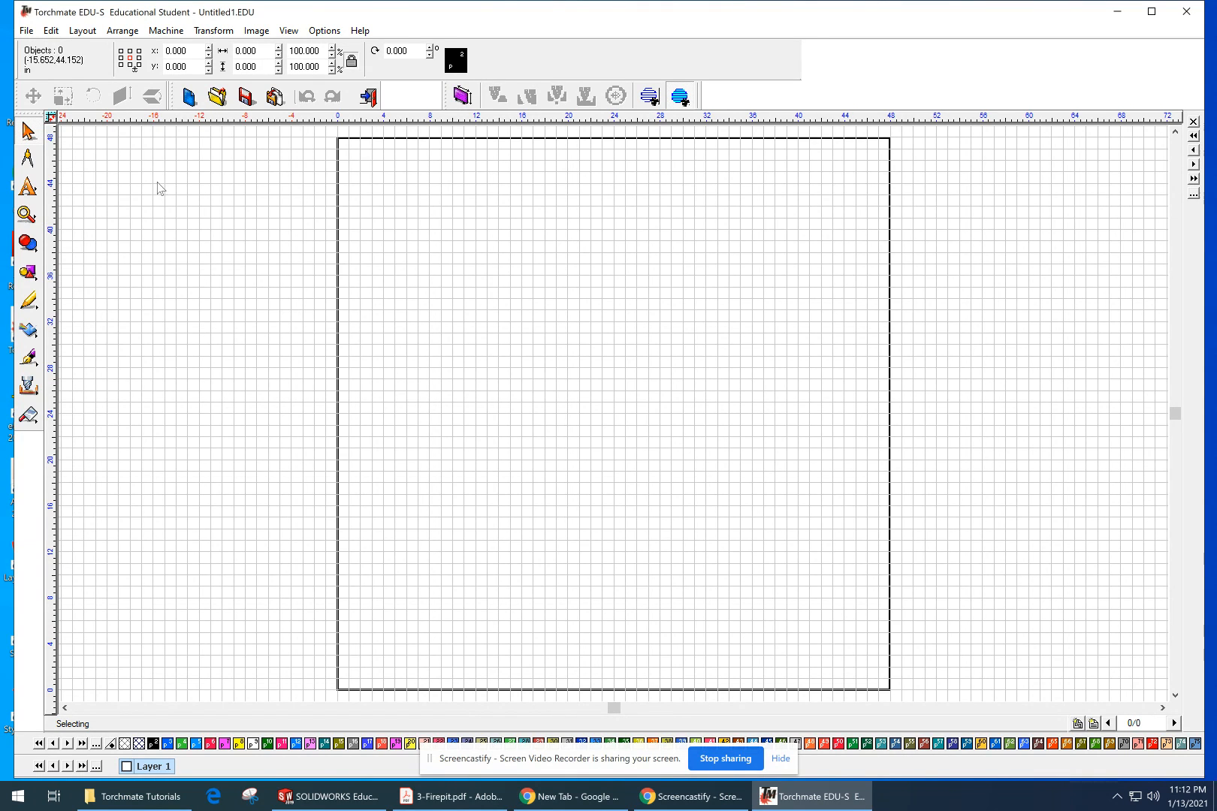
{"action": "left_click", "coordinate": [27, 272]}
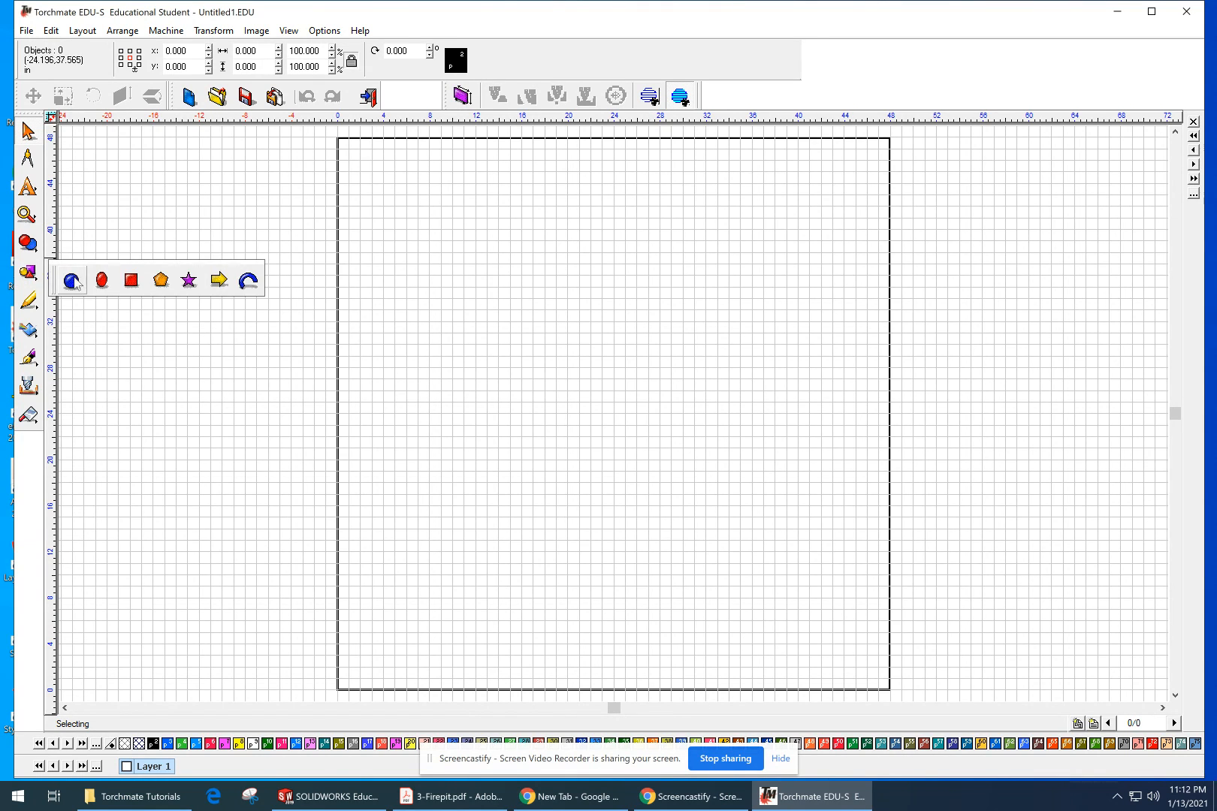
{"action": "left_click", "coordinate": [128, 280]}
{"action": "left_click_drag", "start_coordinate": [537, 286], "coordinate": [755, 498]}
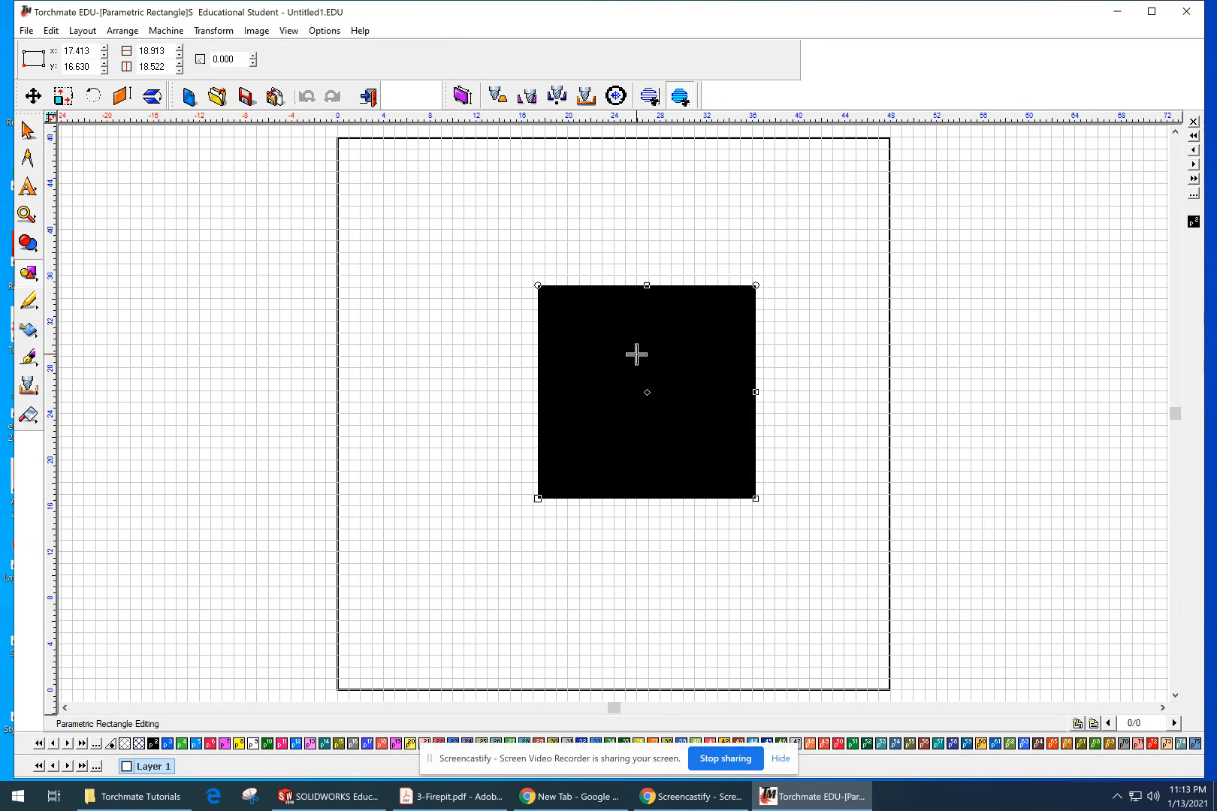
{"action": "scroll", "coordinate": [636, 354], "scroll_direction": "down", "scroll_amount": 1}
{"action": "scroll", "coordinate": [644, 375], "scroll_direction": "up", "scroll_amount": 3}
{"action": "scroll", "coordinate": [614, 413], "scroll_direction": "down", "scroll_amount": 1}
{"action": "middle_click_drag", "start_coordinate": [627, 378], "coordinate": [654, 569]}
{"action": "scroll", "coordinate": [647, 519], "scroll_direction": "down", "scroll_amount": 3}
{"action": "middle_click_drag", "start_coordinate": [603, 408], "coordinate": [600, 478]}
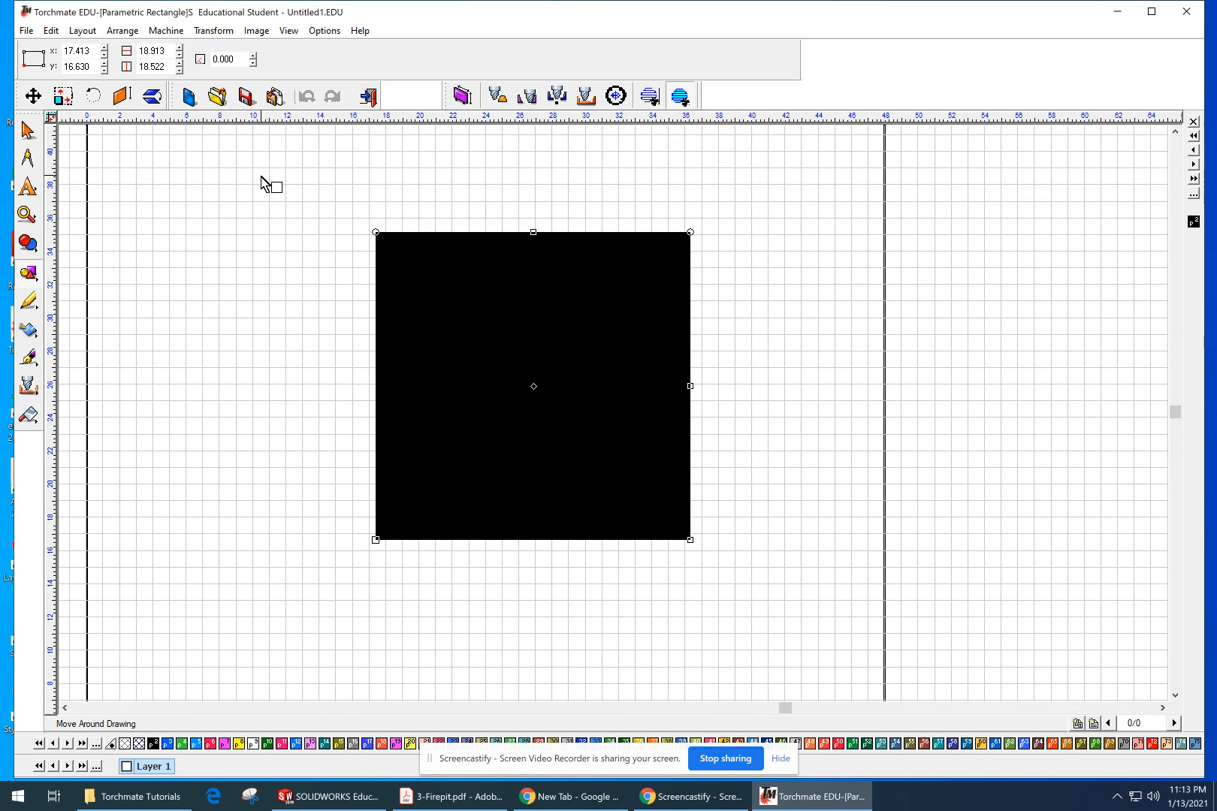
{"action": "left_click", "coordinate": [343, 196]}
{"action": "key", "text": "Escape"}
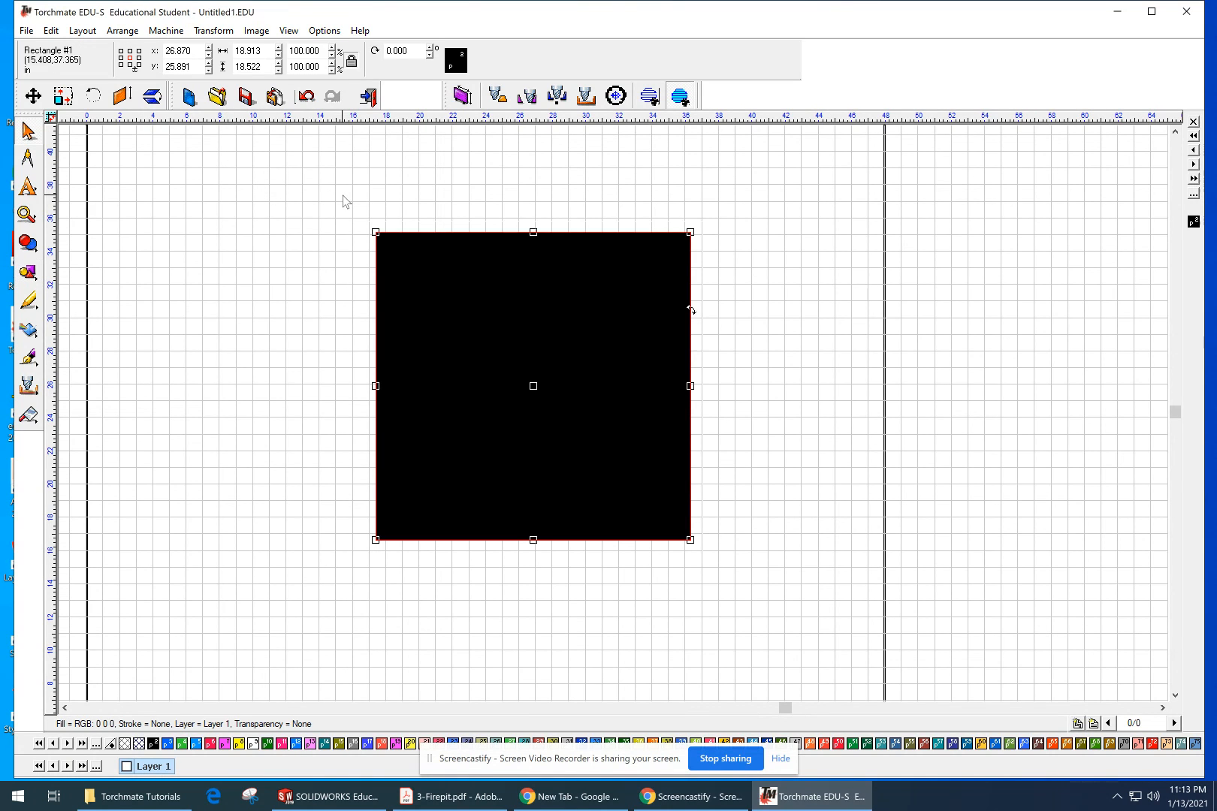
Resize the rectangle to 18 in wide and 18 in high, with its proportions unlocked.
{"action": "double_click", "coordinate": [256, 55]}
{"action": "type", "text": "18"}
{"action": "key", "text": "Tab"}
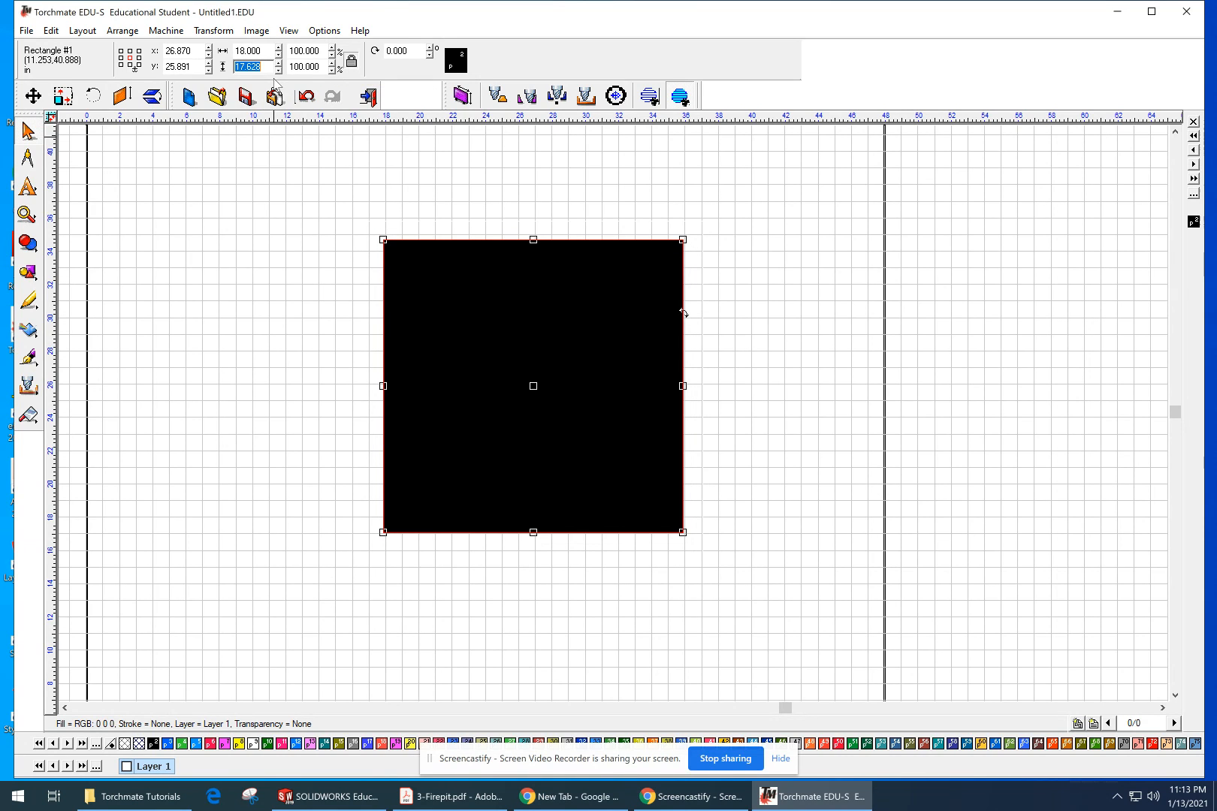
{"action": "left_click", "coordinate": [351, 62]}
{"action": "double_click", "coordinate": [262, 66]}
{"action": "type", "text": "18"}
{"action": "key", "text": "Return"}
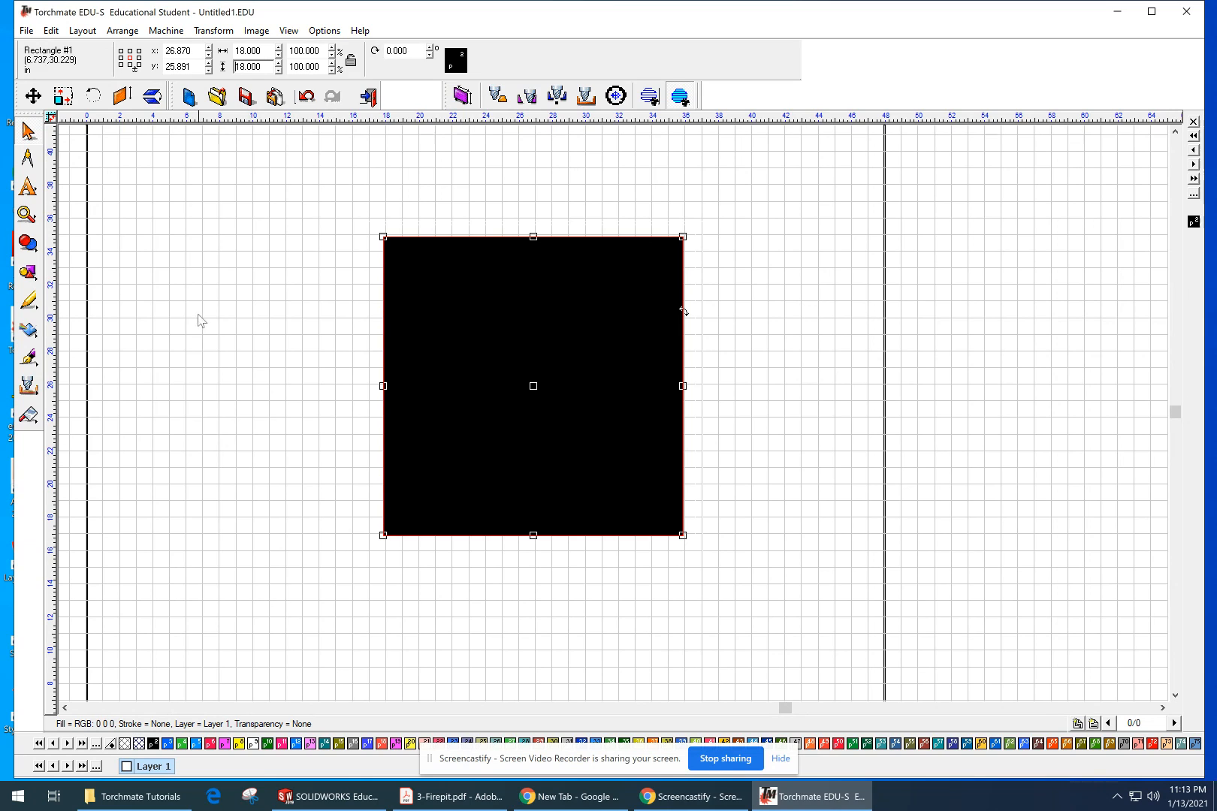
{"action": "left_click", "coordinate": [329, 152]}
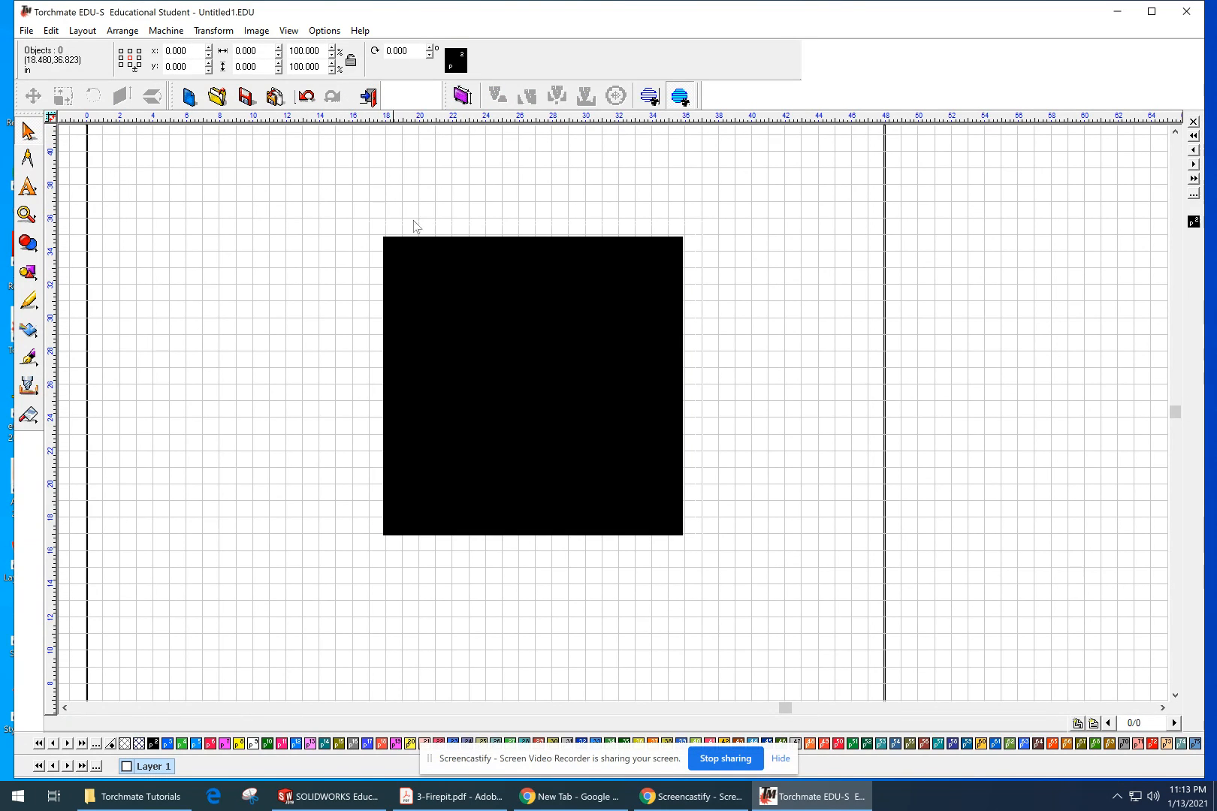
{"action": "left_click", "coordinate": [516, 312]}
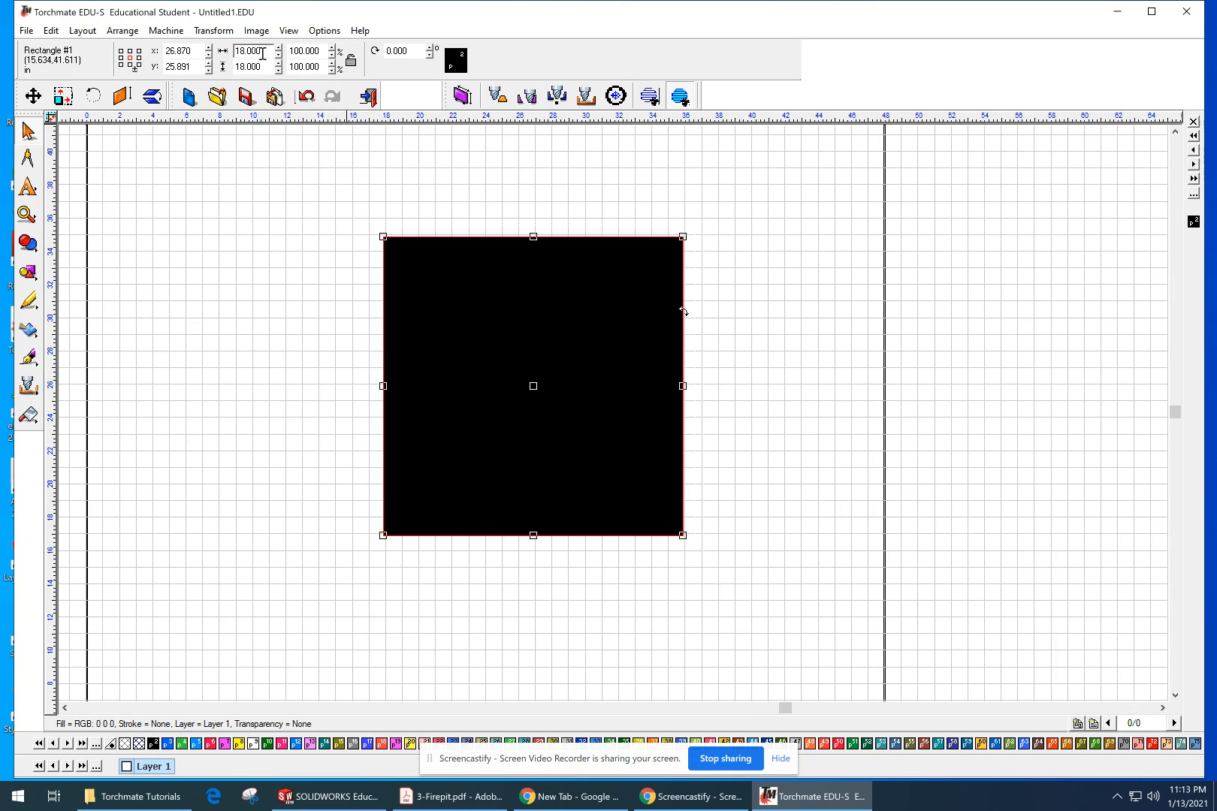
{"action": "double_click", "coordinate": [188, 52]}
{"action": "key", "text": "Tab"}
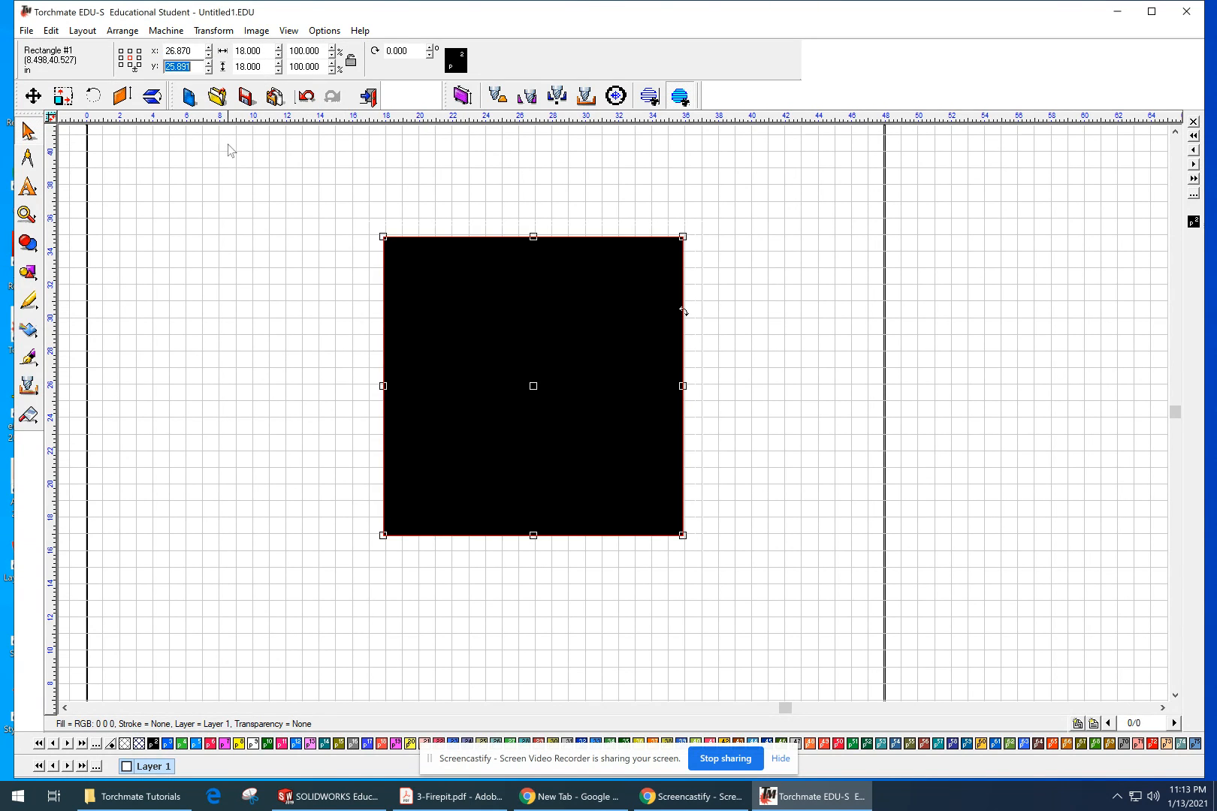
{"action": "left_click", "coordinate": [265, 190]}
{"action": "scroll", "coordinate": [420, 233], "scroll_direction": "down", "scroll_amount": 1}
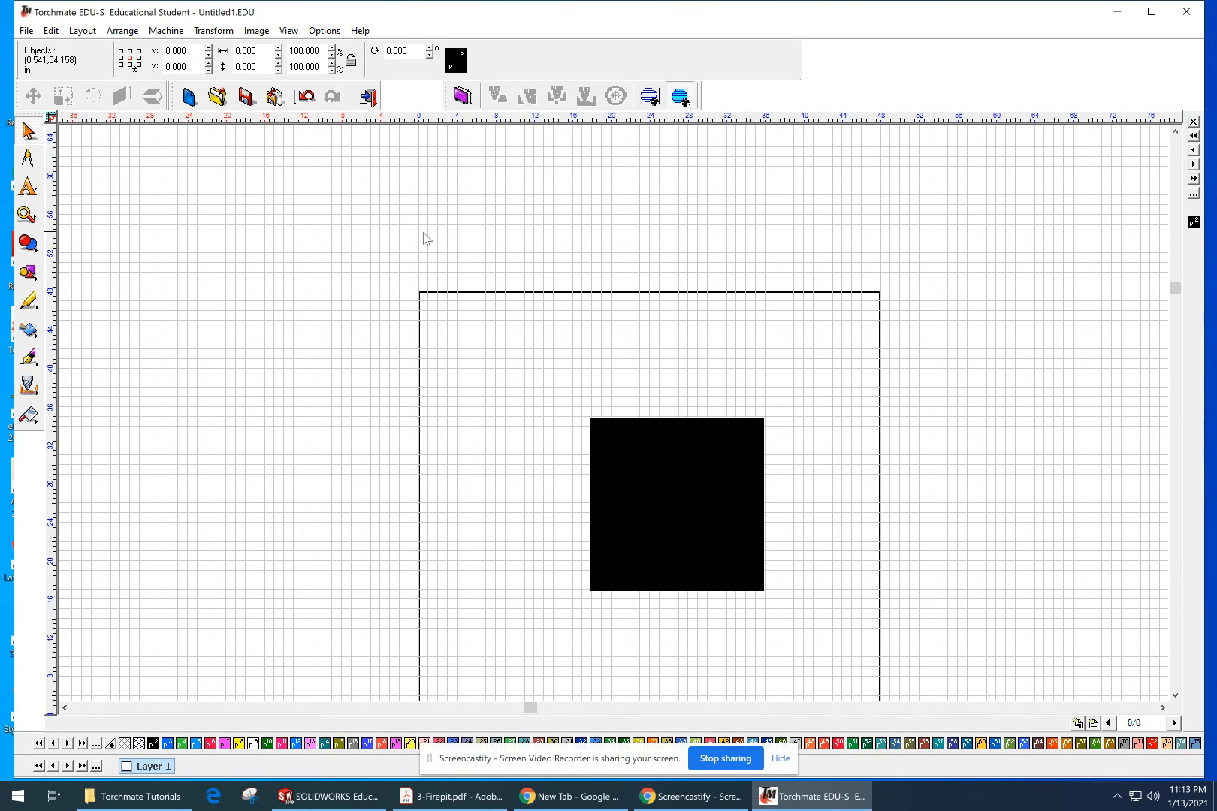
{"action": "middle_click_drag", "start_coordinate": [449, 356], "coordinate": [493, 269]}
{"action": "mouse_move", "coordinate": [825, 427]}
{"action": "middle_mouse_down"}
{"action": "mouse_move", "coordinate": [801, 372]}
{"action": "mouse_move", "coordinate": [701, 385]}
{"action": "mouse_move", "coordinate": [678, 402]}
{"action": "middle_mouse_up"}
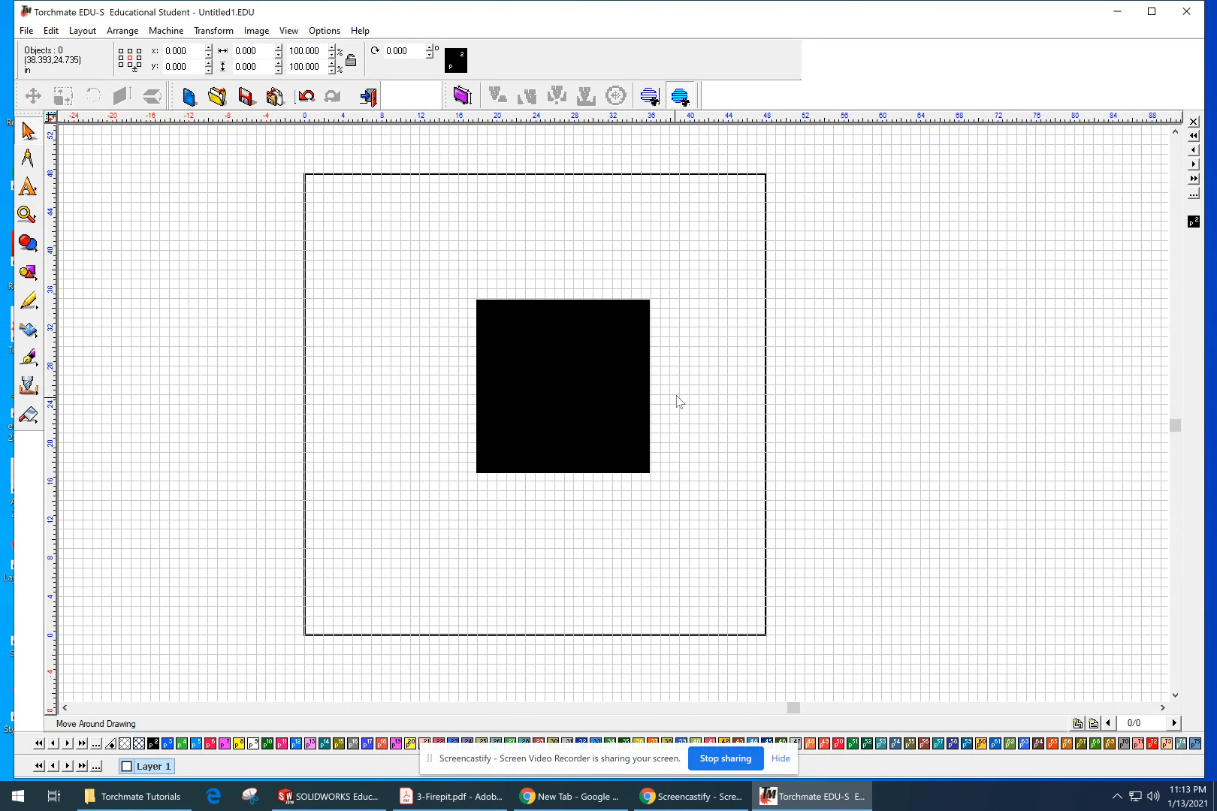
{"action": "left_click", "coordinate": [27, 272]}
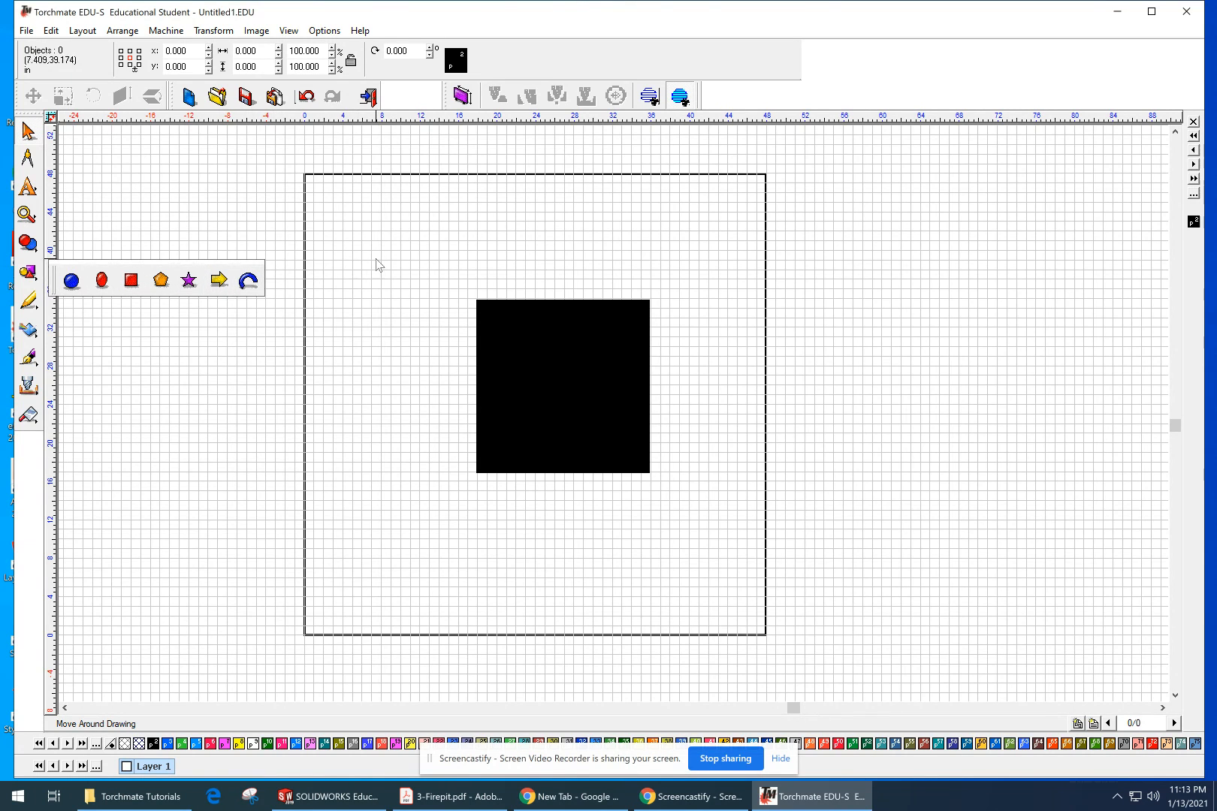
{"action": "left_click", "coordinate": [440, 233]}
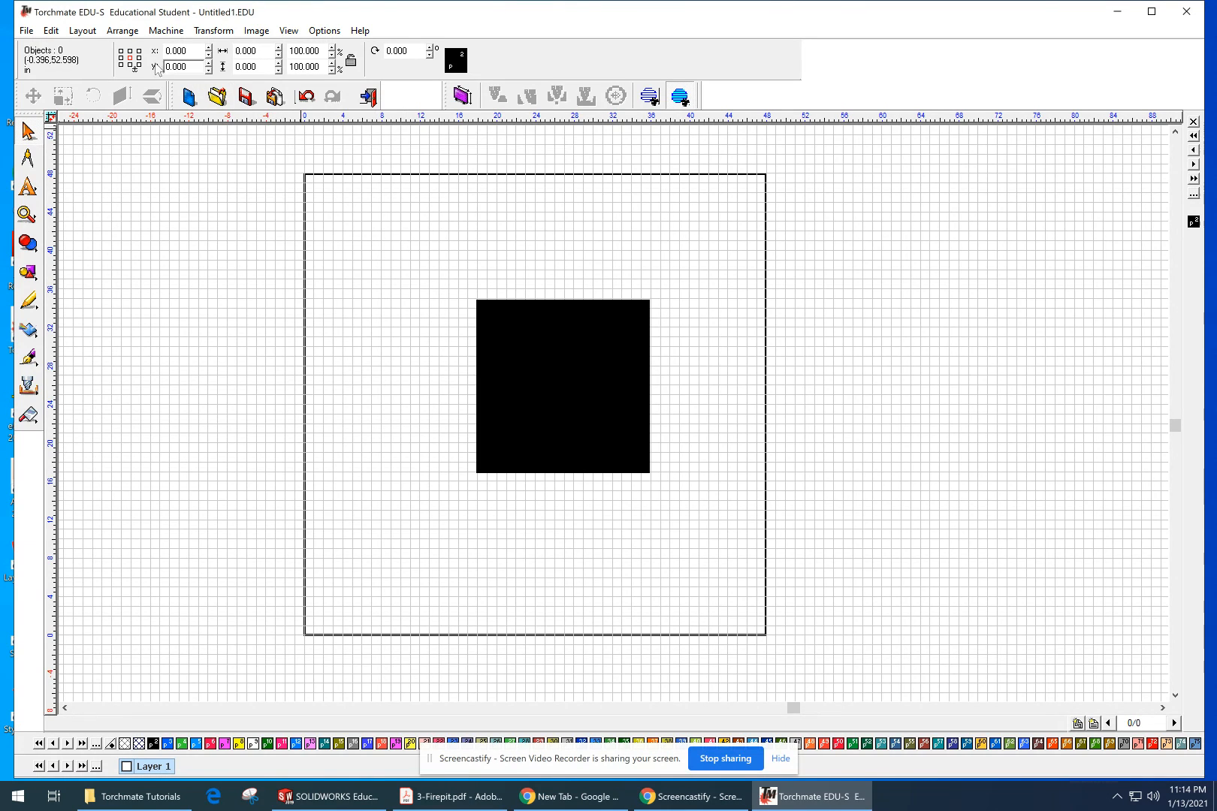
Start a Circular Flange custom part with outside radius 6, inside radius 4 and bolt circle radius 5.
{"action": "left_click", "coordinate": [82, 30]}
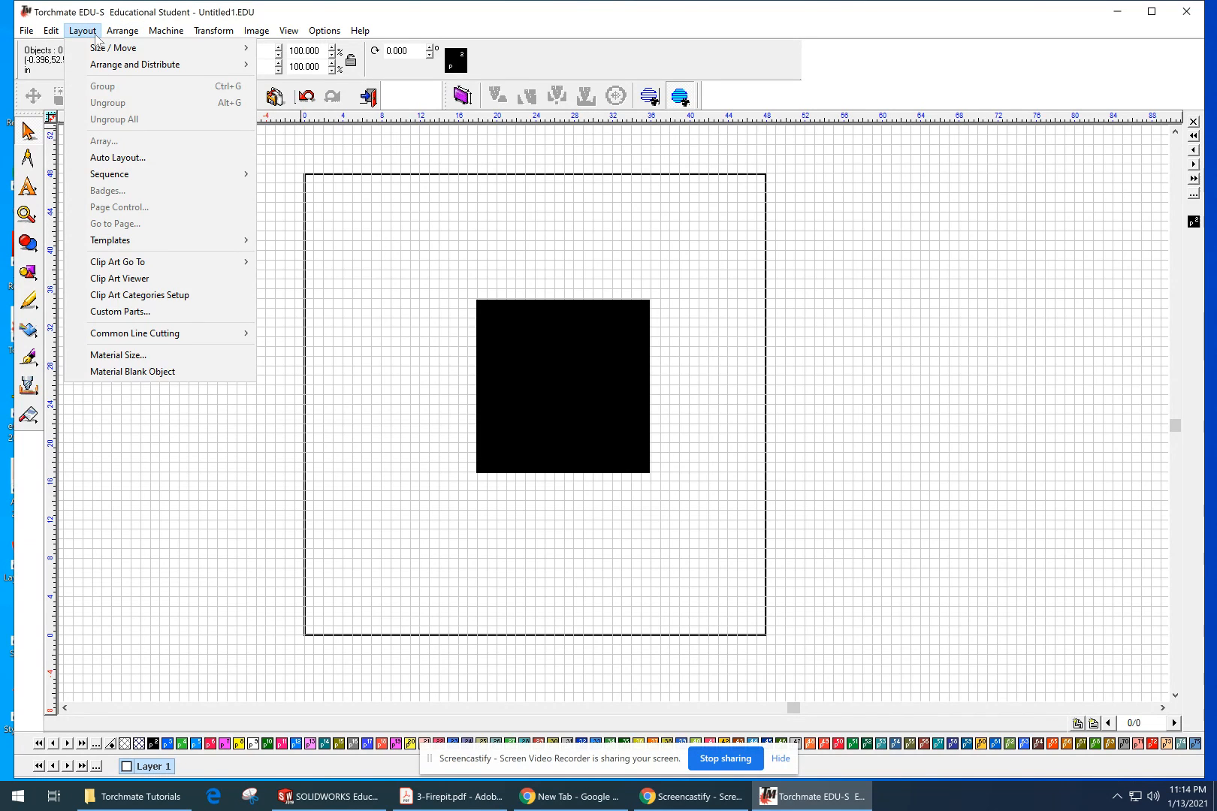
{"action": "left_click", "coordinate": [129, 314]}
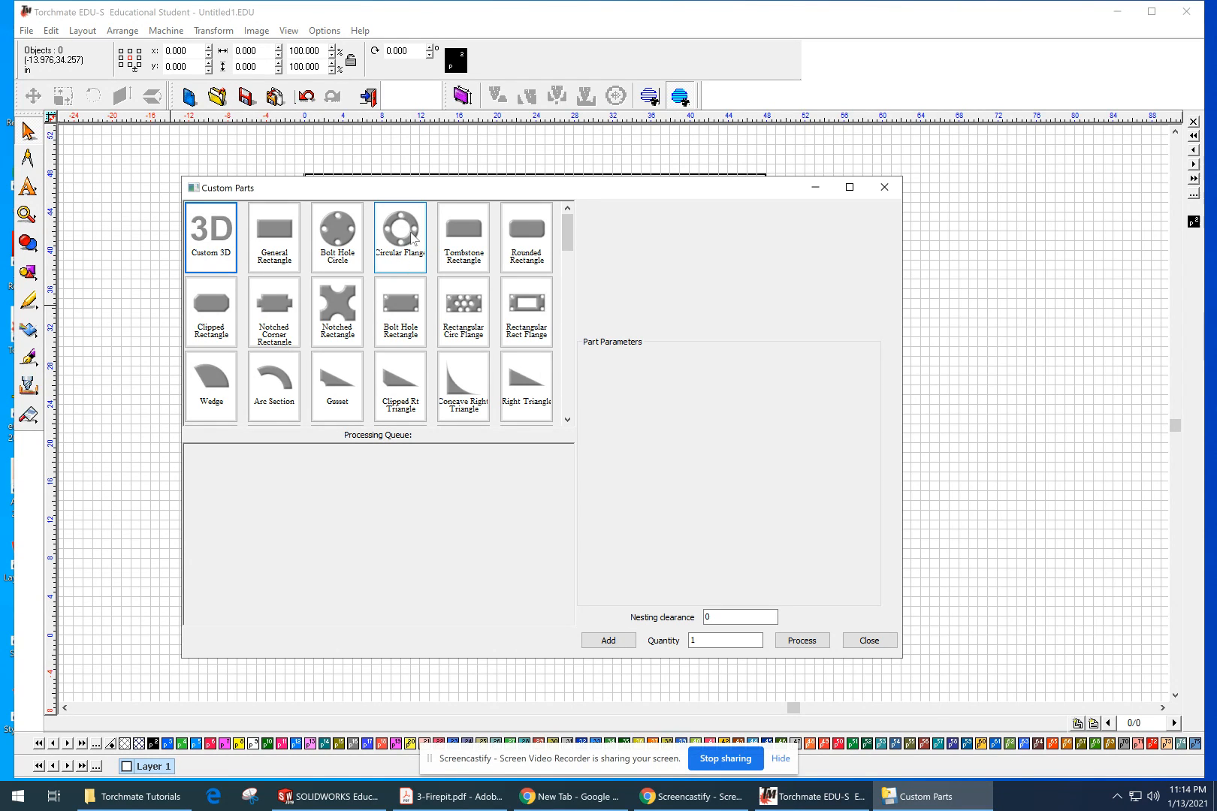
{"action": "left_click", "coordinate": [412, 239]}
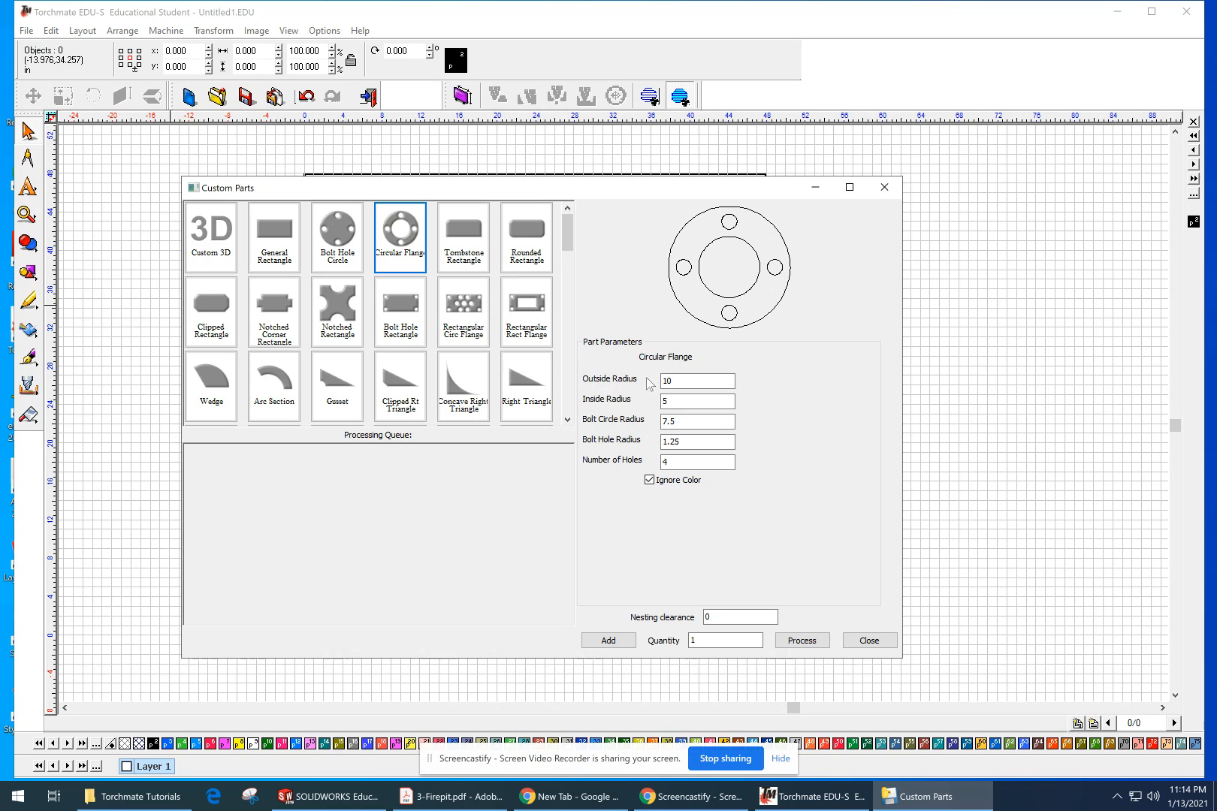
{"action": "left_click_drag", "start_coordinate": [693, 381], "coordinate": [662, 381]}
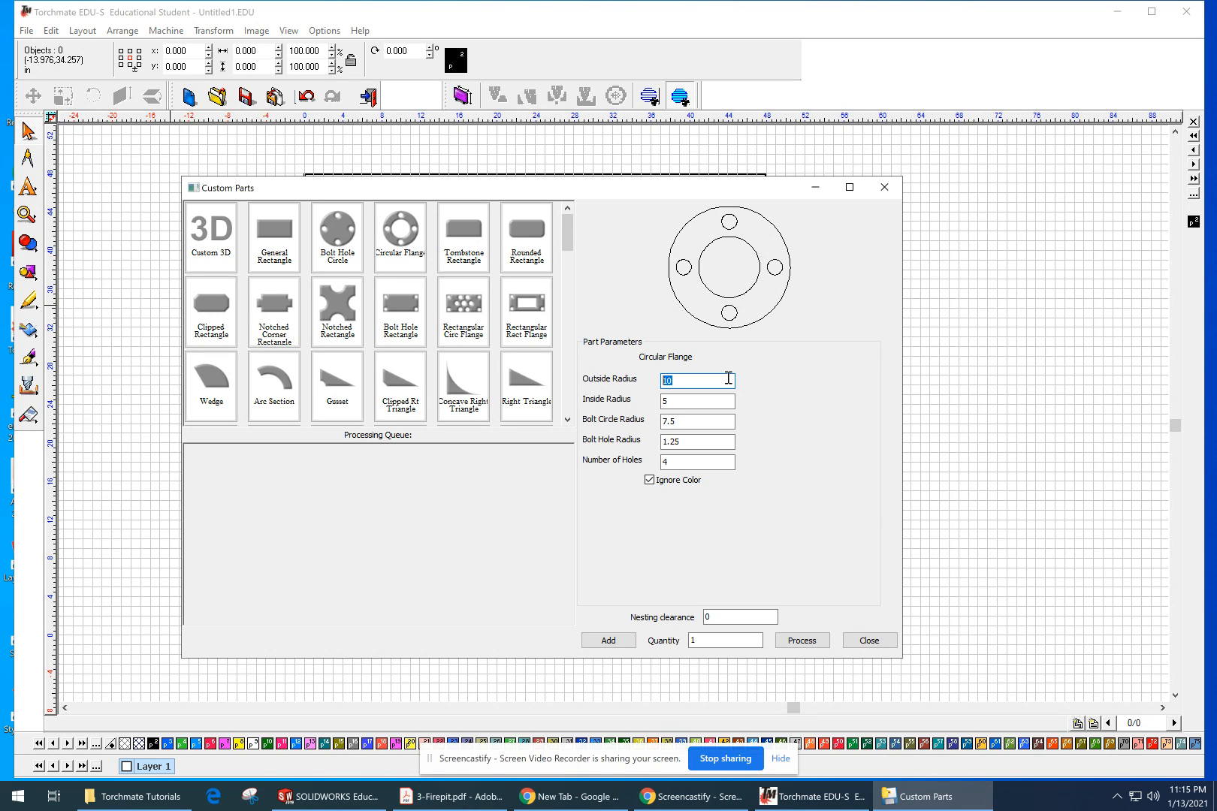
{"action": "type", "text": "6"}
{"action": "left_click", "coordinate": [708, 401]}
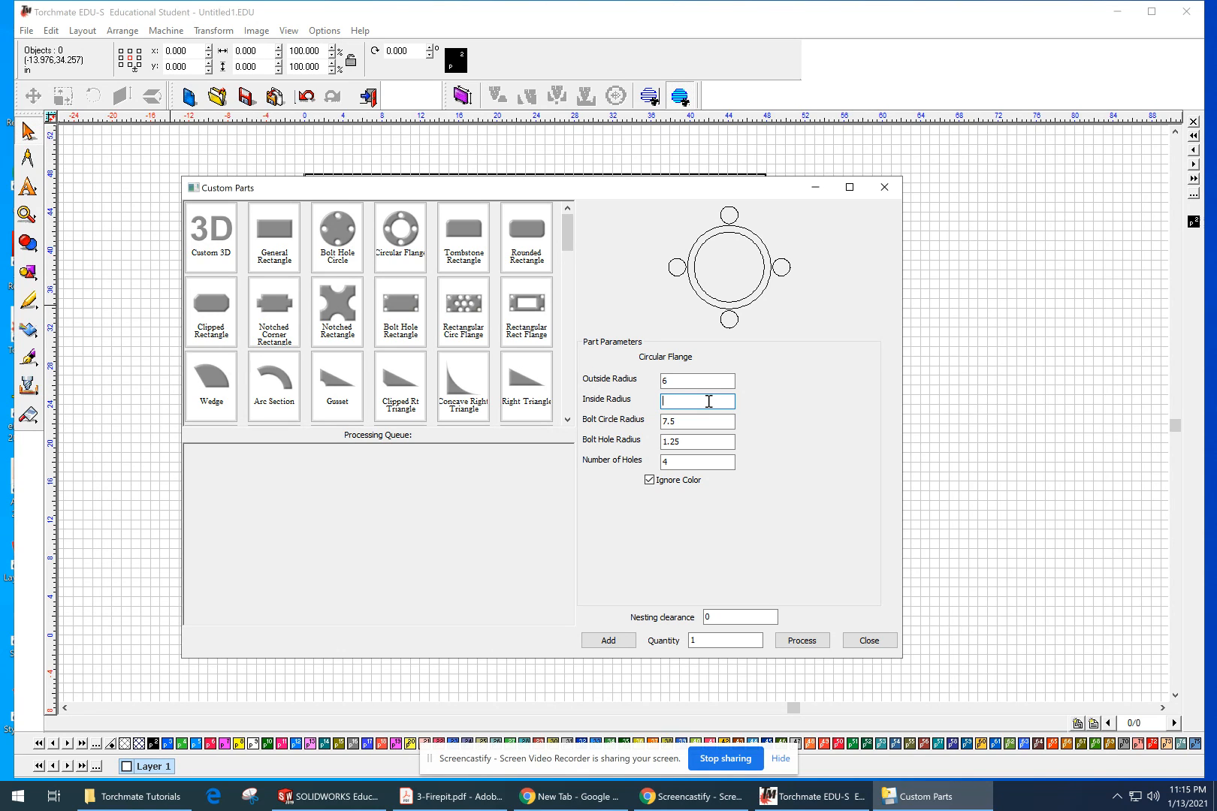
{"action": "type", "text": "4"}
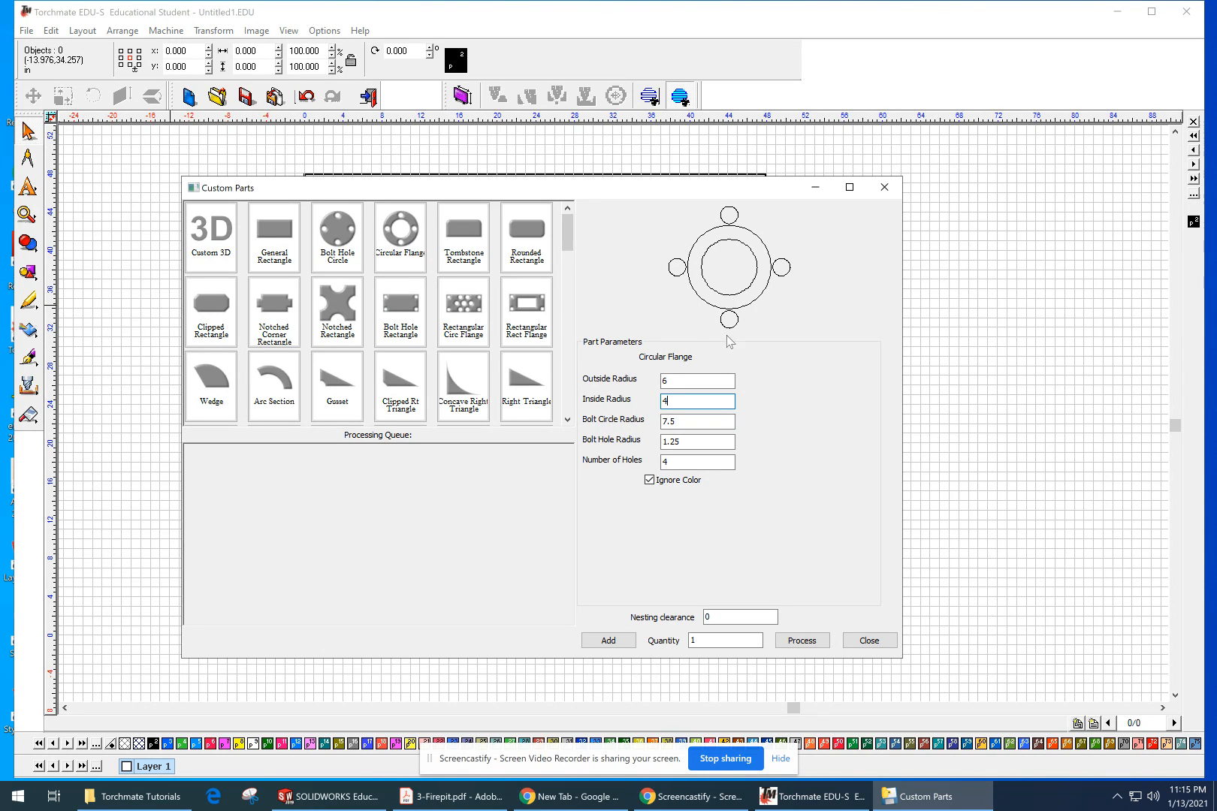
{"action": "left_click_drag", "start_coordinate": [695, 421], "coordinate": [652, 420]}
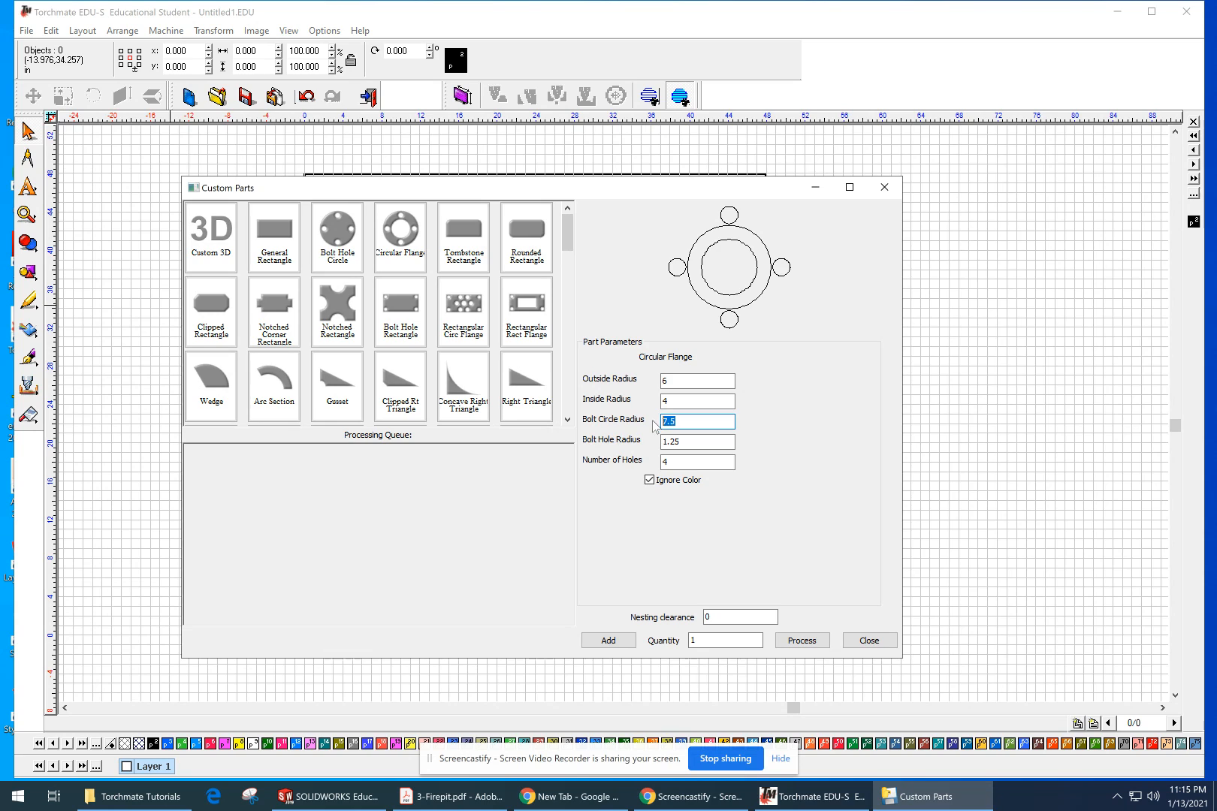
{"action": "type", "text": "5"}
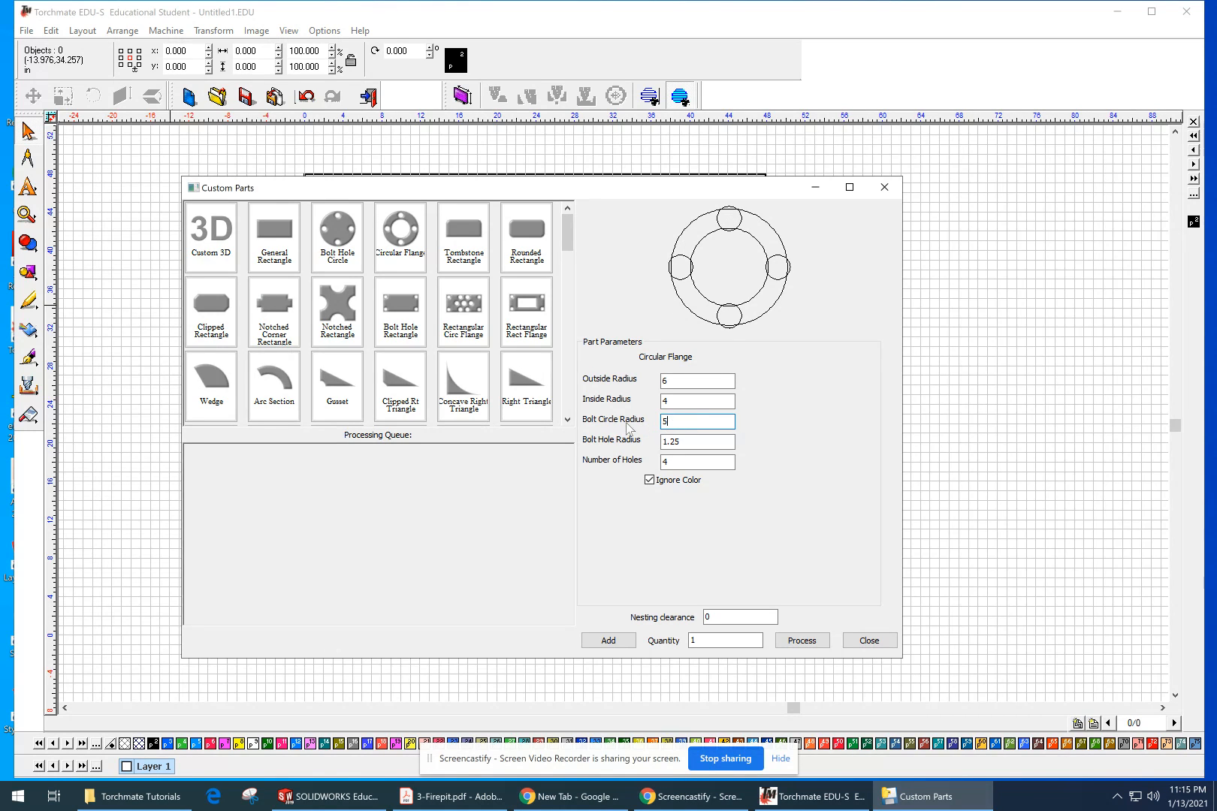
Set the flange's bolt hole radius to .375 and add one flange to the processing queue.
{"action": "left_click", "coordinate": [687, 441]}
{"action": "left_click_drag", "start_coordinate": [688, 441], "coordinate": [657, 443]}
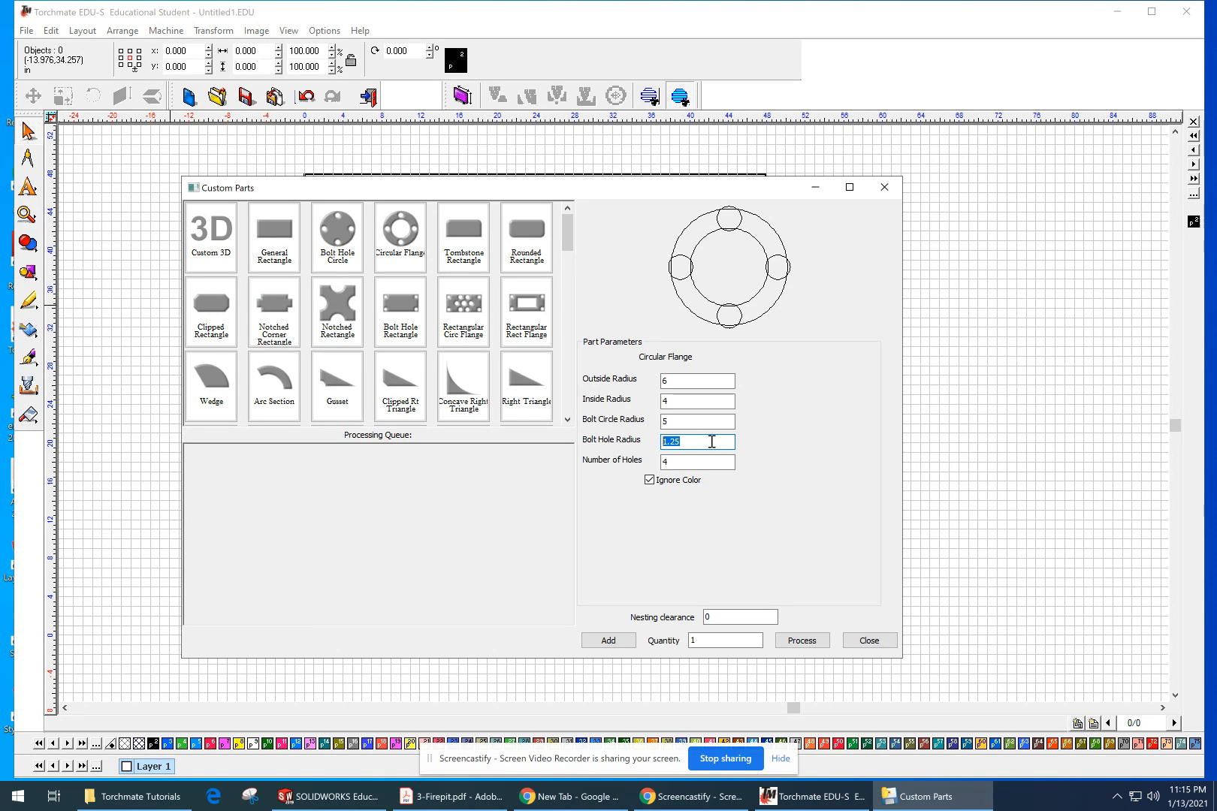
{"action": "type", "text": ".25"}
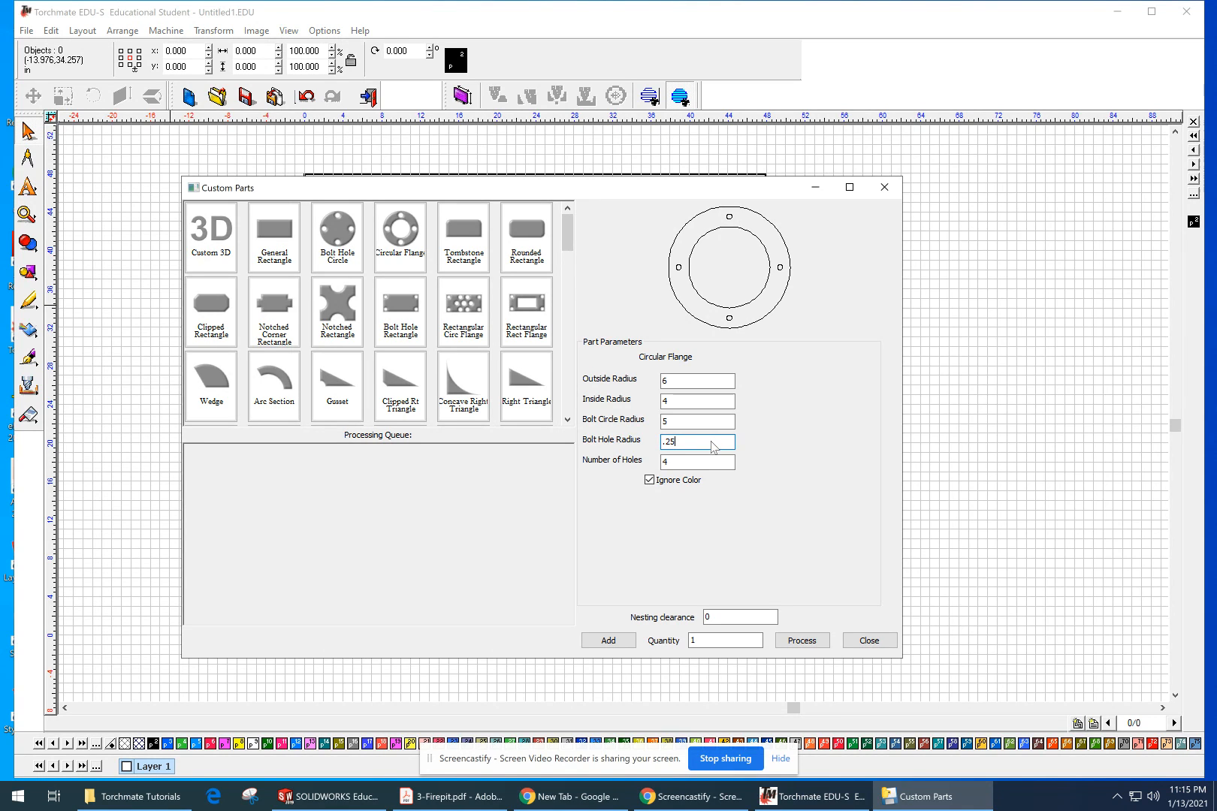
{"action": "key", "text": "BackSpace"}
{"action": "key", "text": "BackSpace"}
{"action": "type", "text": "37"}
{"action": "left_click", "coordinate": [608, 641]}
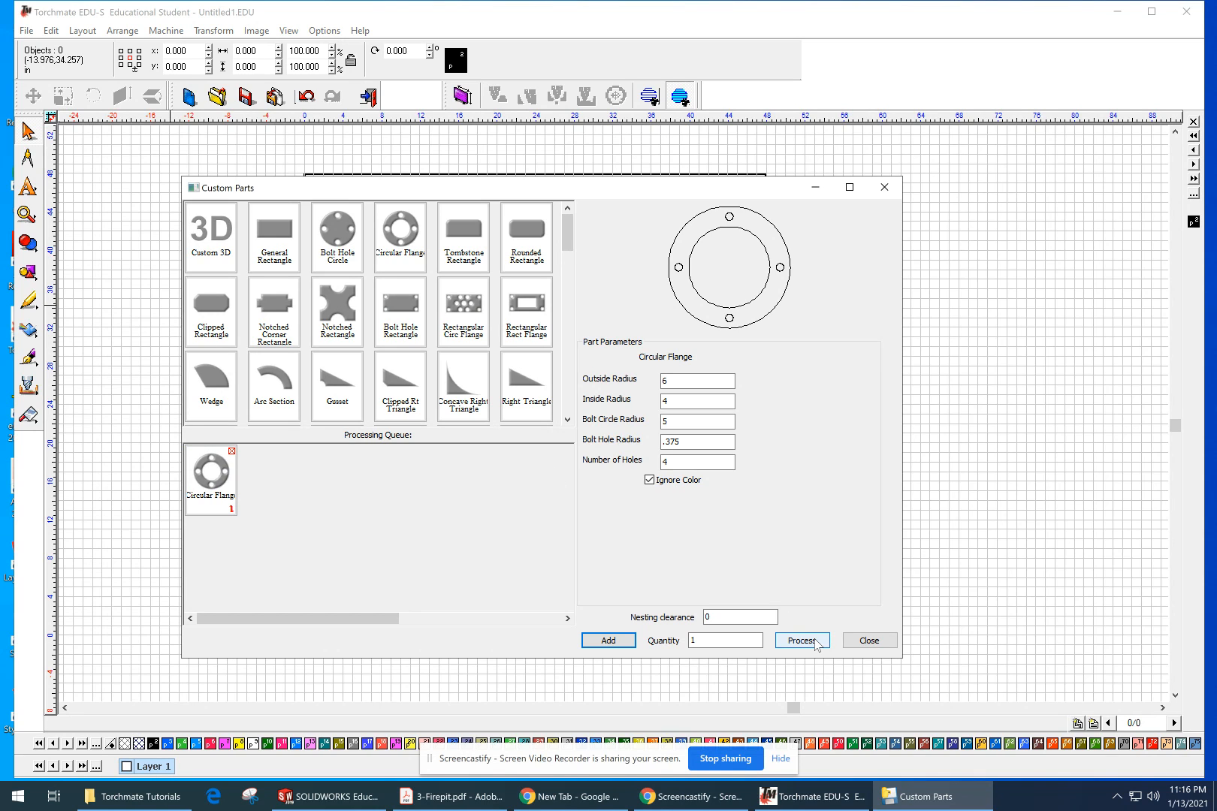
Set the circular flange's number of holes to 10 and add one to the processing queue.
{"action": "double_click", "coordinate": [664, 463]}
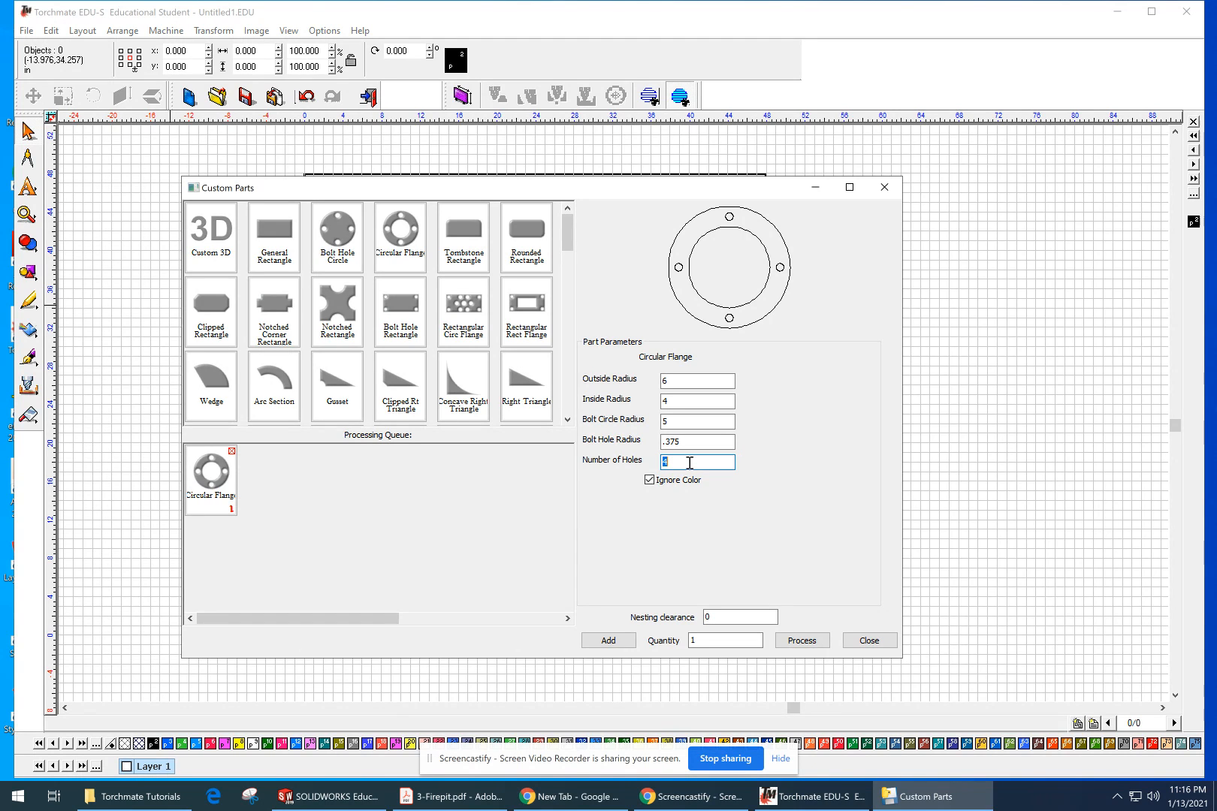
{"action": "type", "text": "10"}
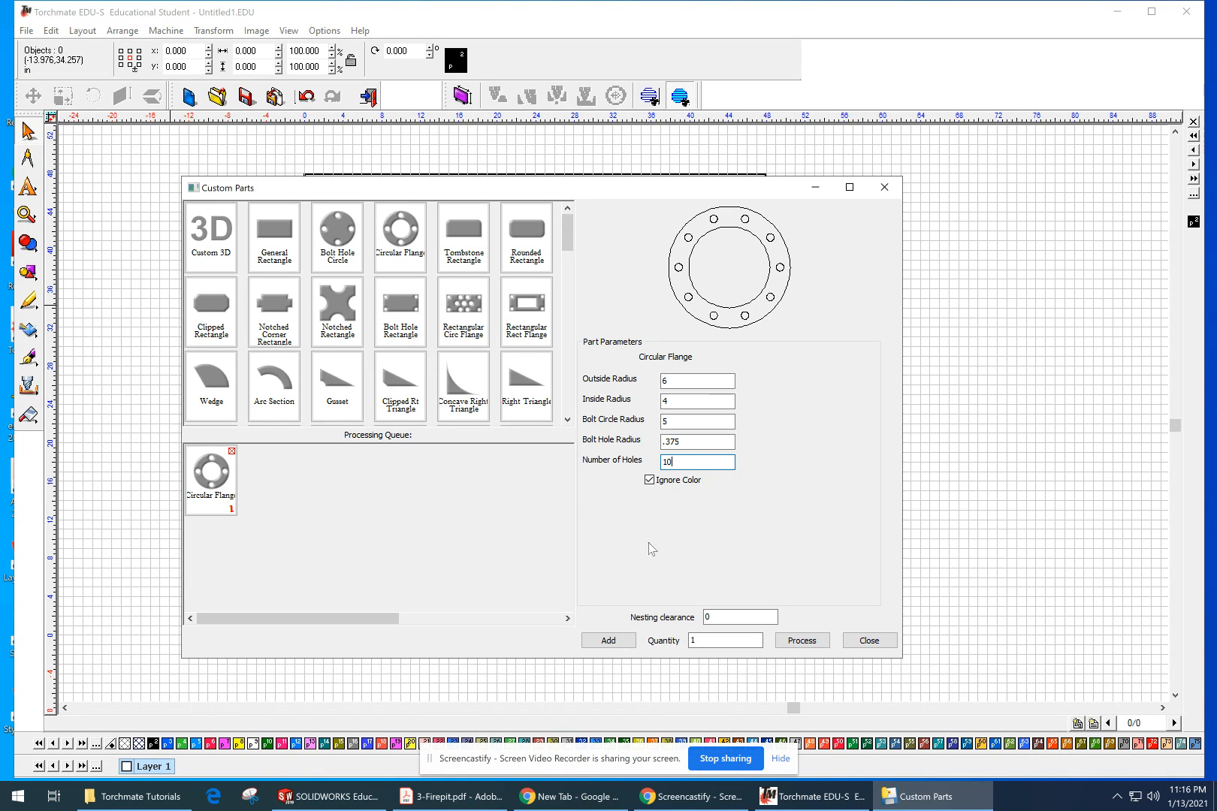
{"action": "left_click", "coordinate": [618, 643]}
{"action": "left_click", "coordinate": [196, 484]}
{"action": "left_click", "coordinate": [263, 486]}
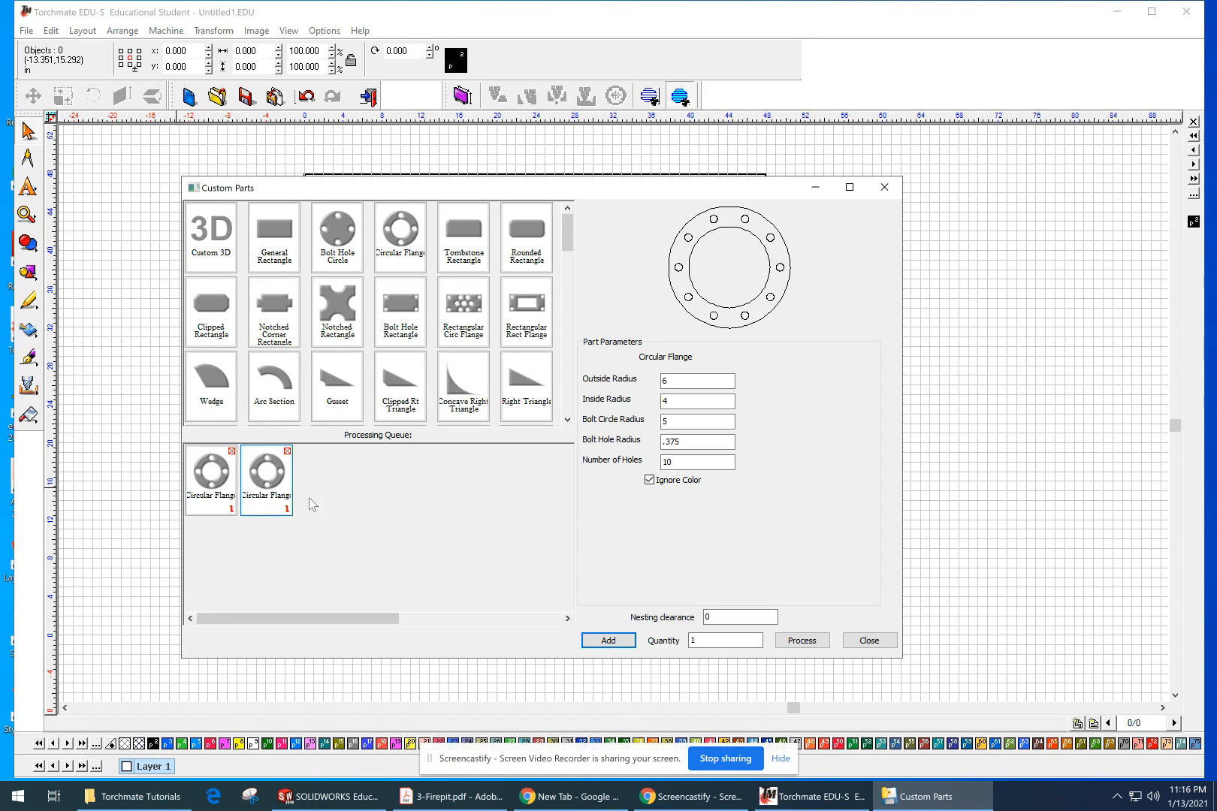
{"action": "left_click", "coordinate": [296, 530]}
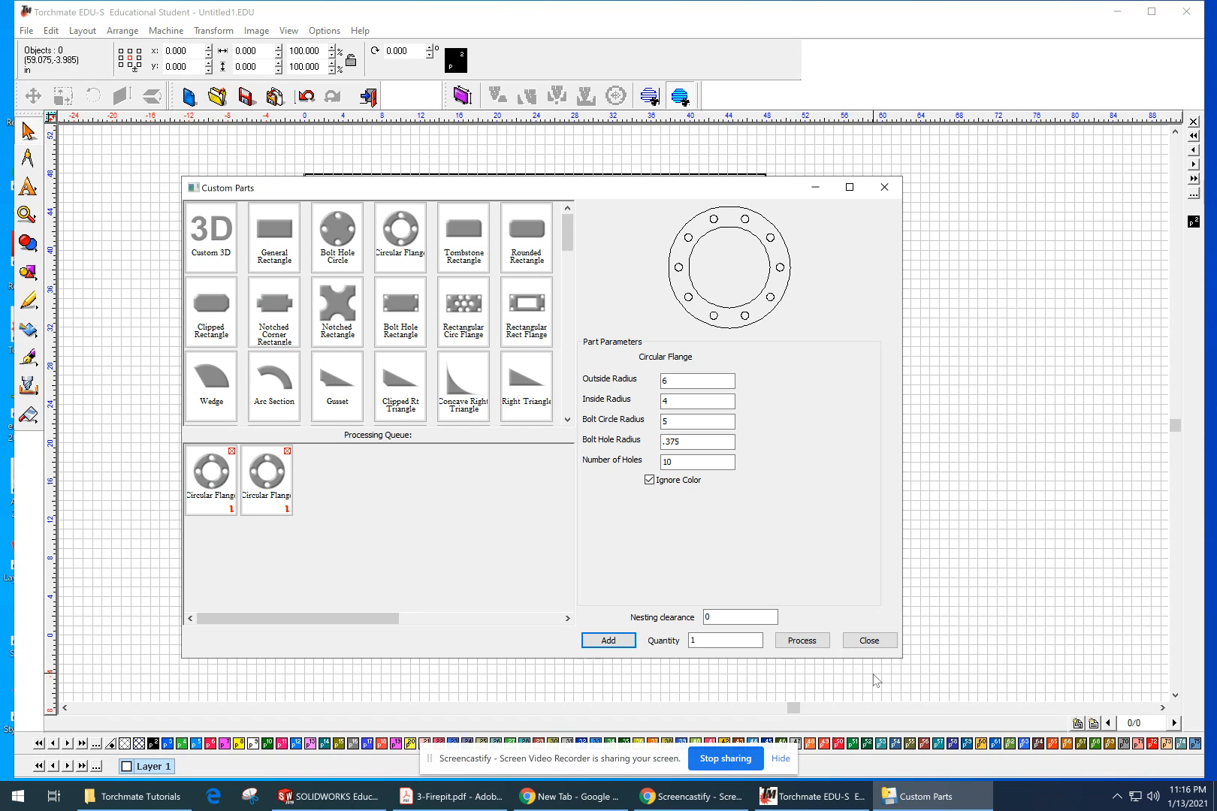
Process the queue to place both circular flanges beside the square in the work area.
{"action": "left_click", "coordinate": [801, 643]}
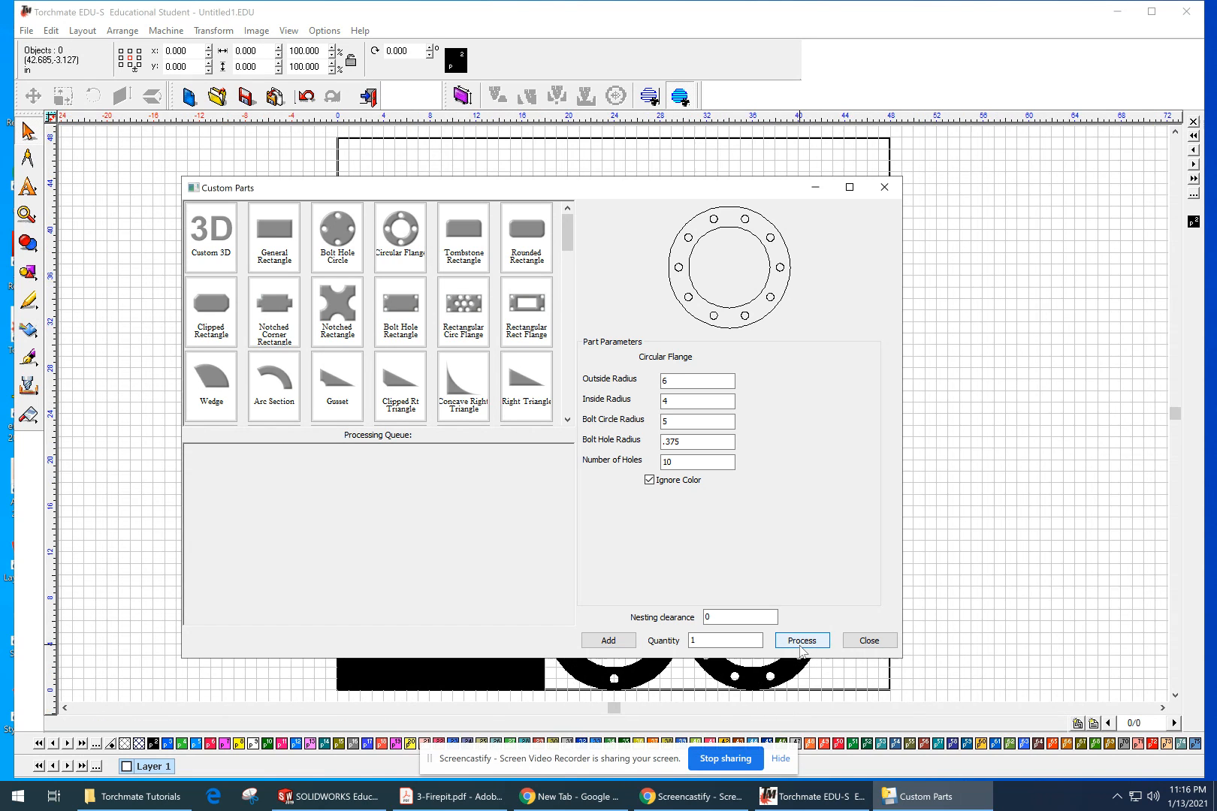
{"action": "left_click", "coordinate": [464, 576]}
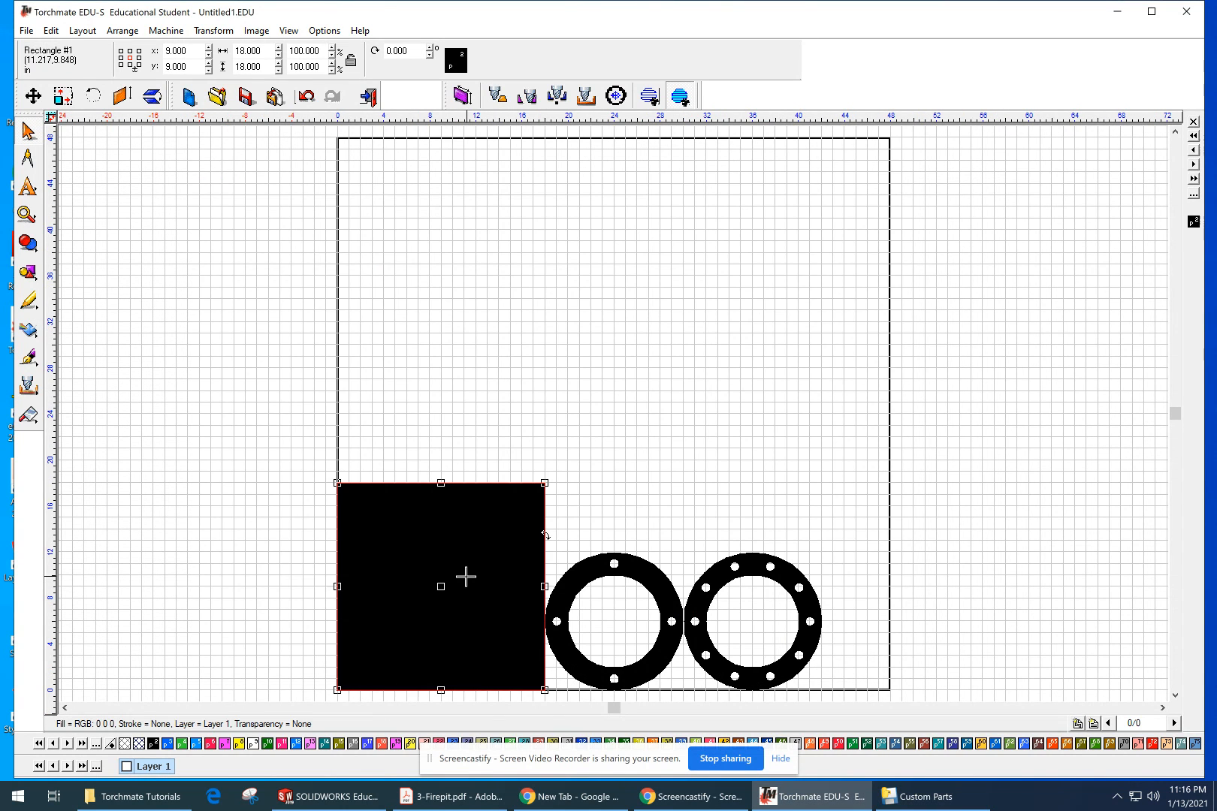
{"action": "left_click", "coordinate": [736, 565]}
{"action": "left_click", "coordinate": [760, 511]}
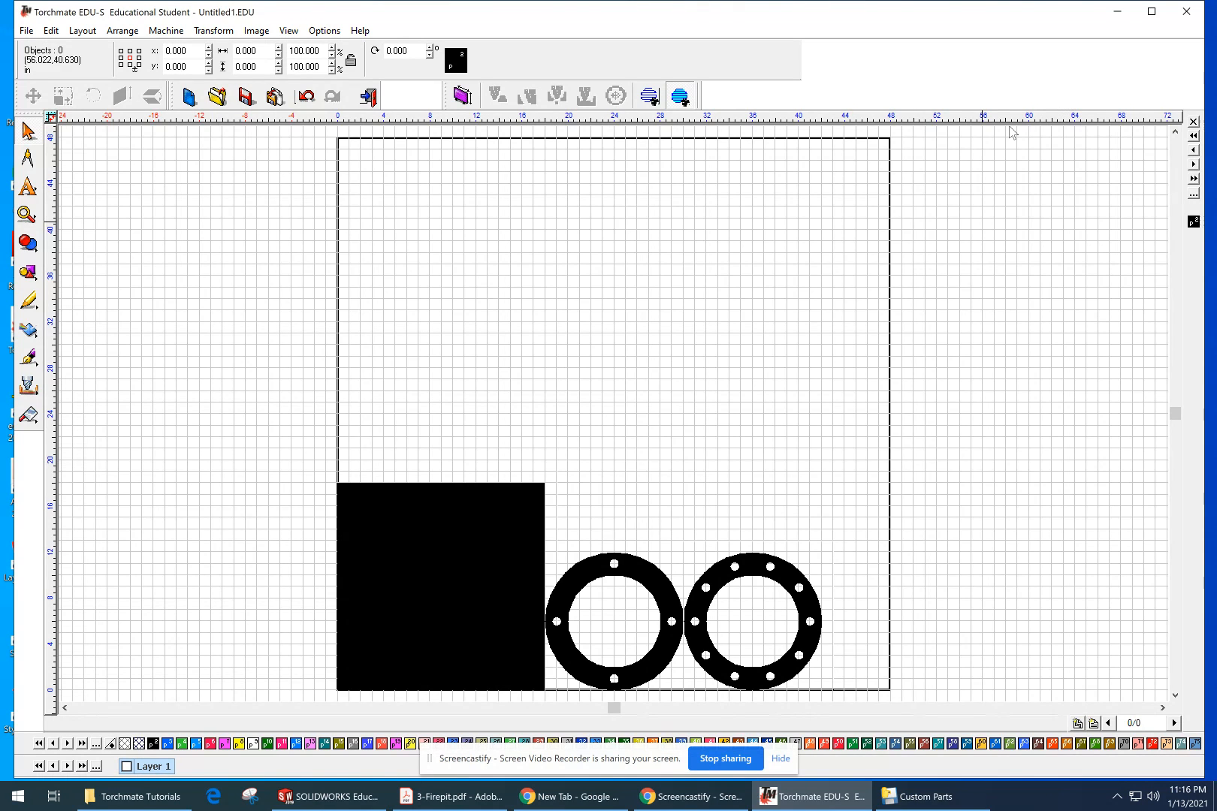
Delete both circular flanges from the work area, leaving the 18 in square in place.
{"action": "left_click", "coordinate": [762, 571]}
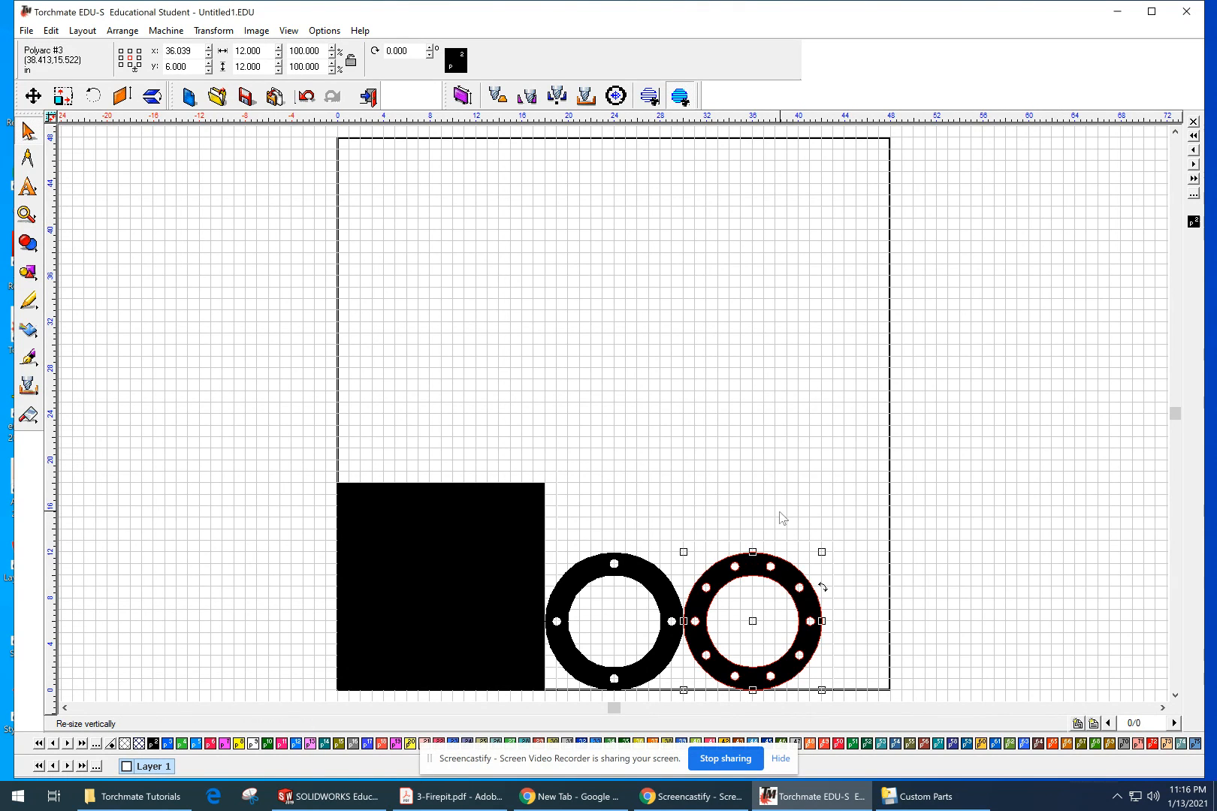
{"action": "key", "text": "Delete"}
{"action": "left_click", "coordinate": [655, 576]}
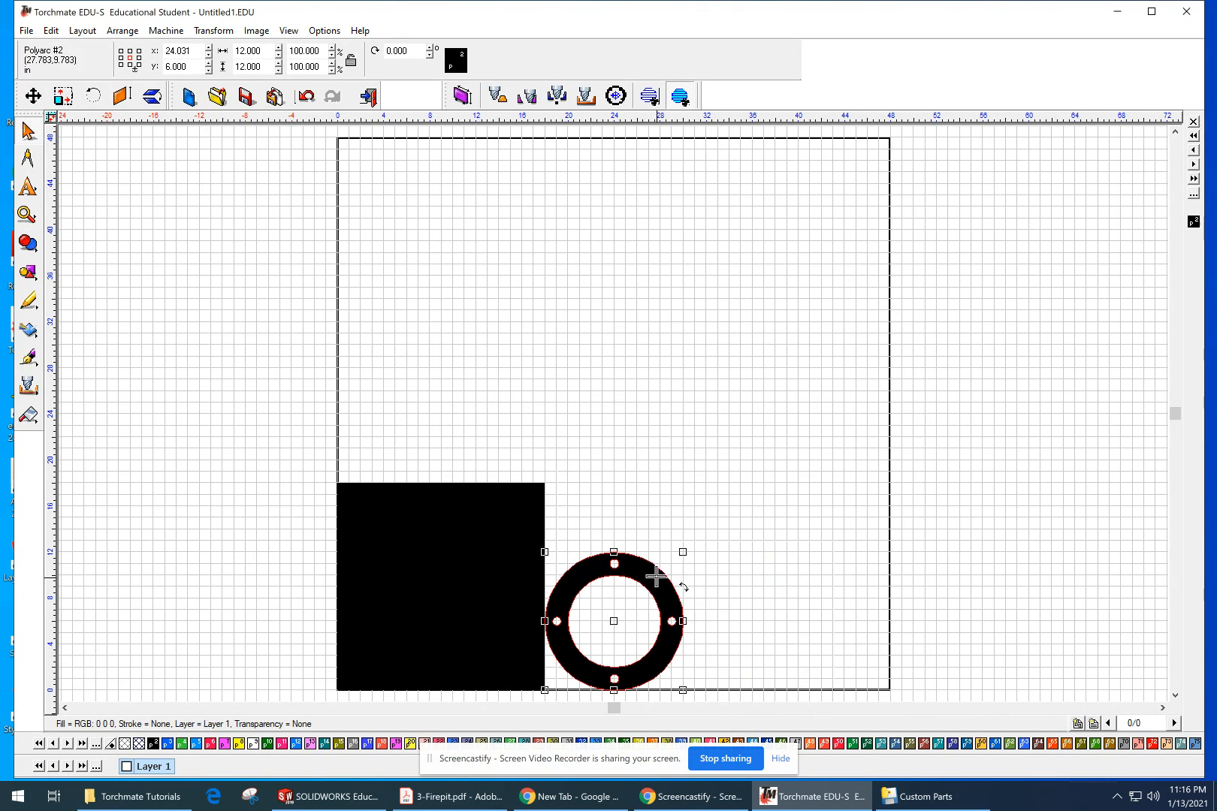
{"action": "left_click", "coordinate": [721, 505]}
{"action": "left_click", "coordinate": [651, 569]}
{"action": "key", "text": "Delete"}
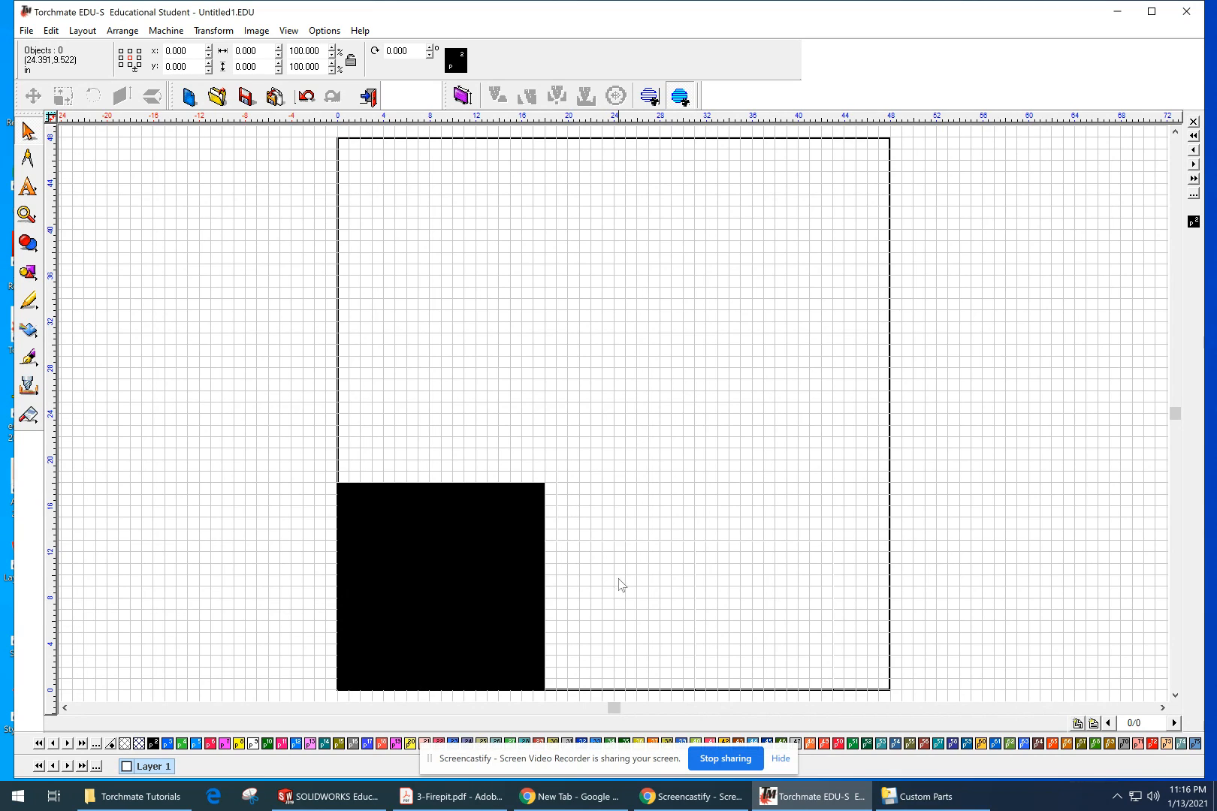
Open the Custom Parts library.
{"action": "scroll", "coordinate": [454, 303], "scroll_direction": "down", "scroll_amount": 1}
{"action": "scroll", "coordinate": [532, 384], "scroll_direction": "up", "scroll_amount": 1}
{"action": "mouse_move", "coordinate": [693, 426]}
{"action": "left_mouse_down"}
{"action": "mouse_move", "coordinate": [396, 217]}
{"action": "mouse_move", "coordinate": [332, 213]}
{"action": "left_mouse_up"}
{"action": "scroll", "coordinate": [331, 213], "scroll_direction": "down", "scroll_amount": 1}
{"action": "left_click", "coordinate": [127, 30]}
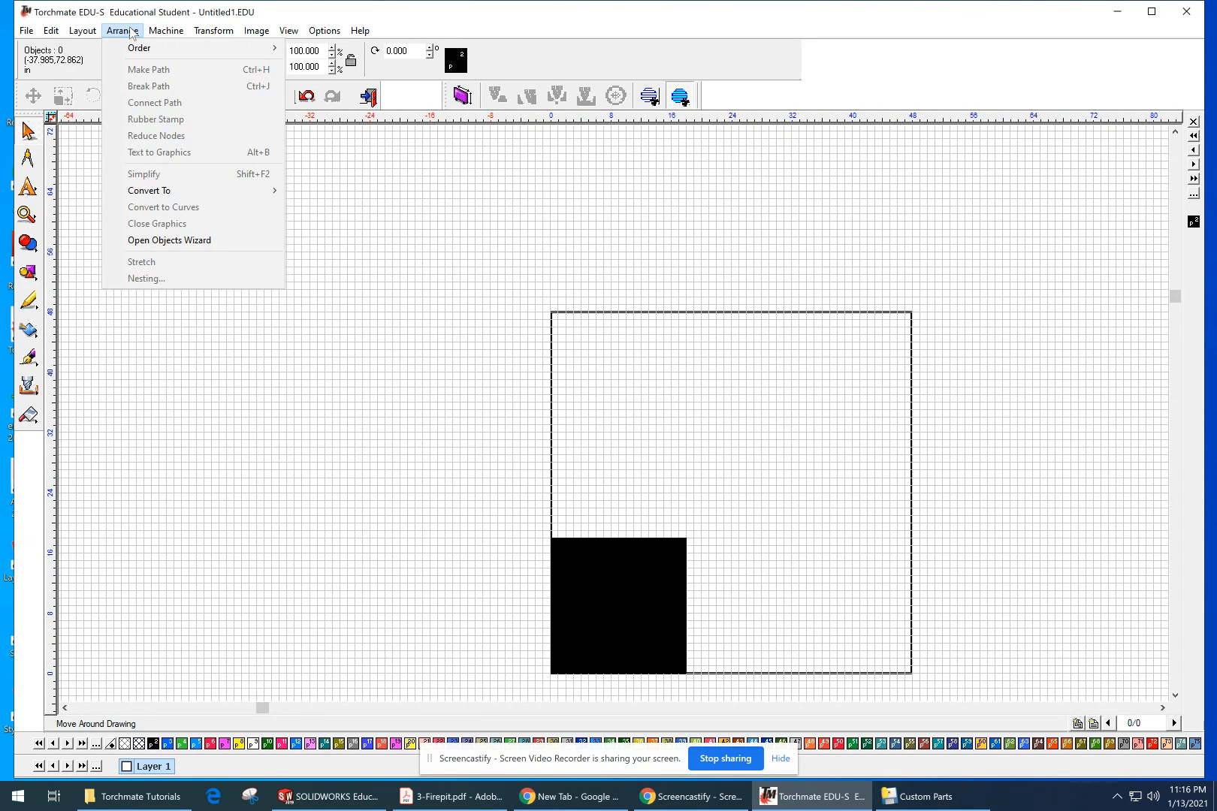
{"action": "mouse_move", "coordinate": [83, 30]}
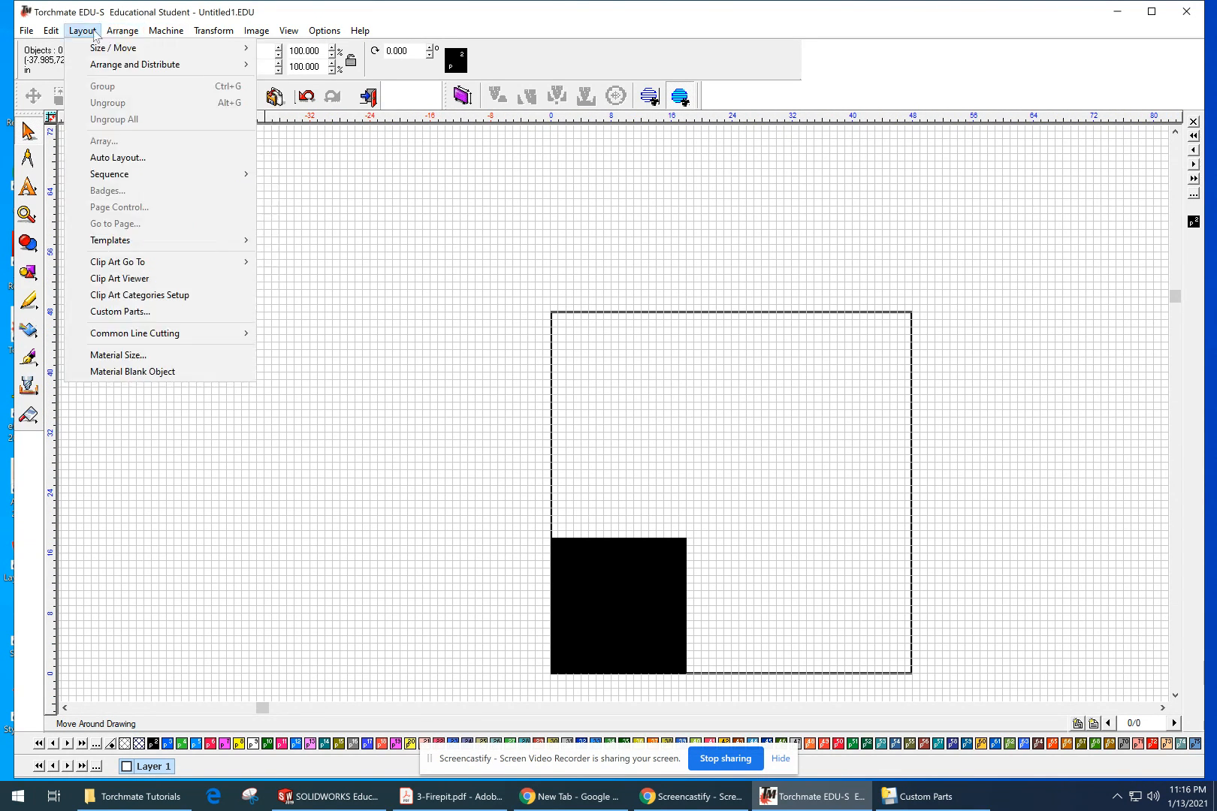
{"action": "left_click", "coordinate": [135, 318]}
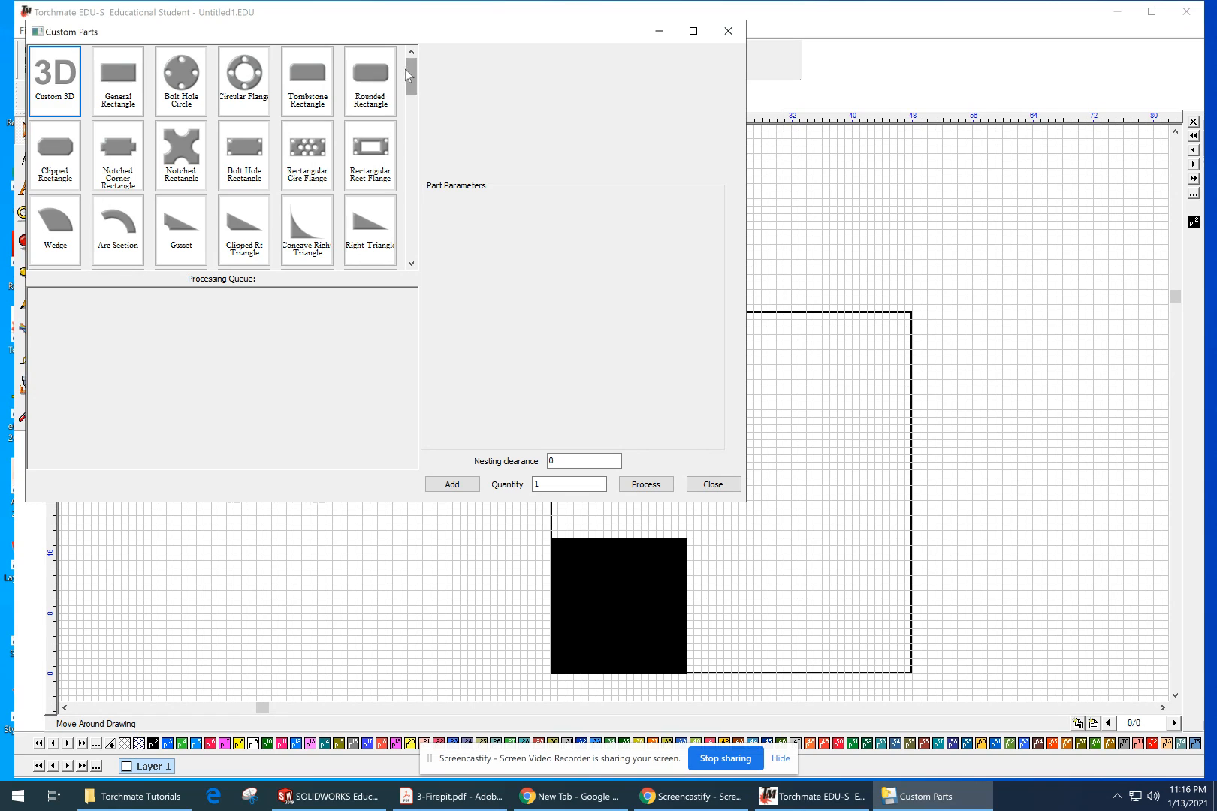
Look through the predefined shapes in the Custom Parts library and select Trapezoid to examine its parameters.
{"action": "left_click_drag", "start_coordinate": [409, 69], "coordinate": [411, 75]}
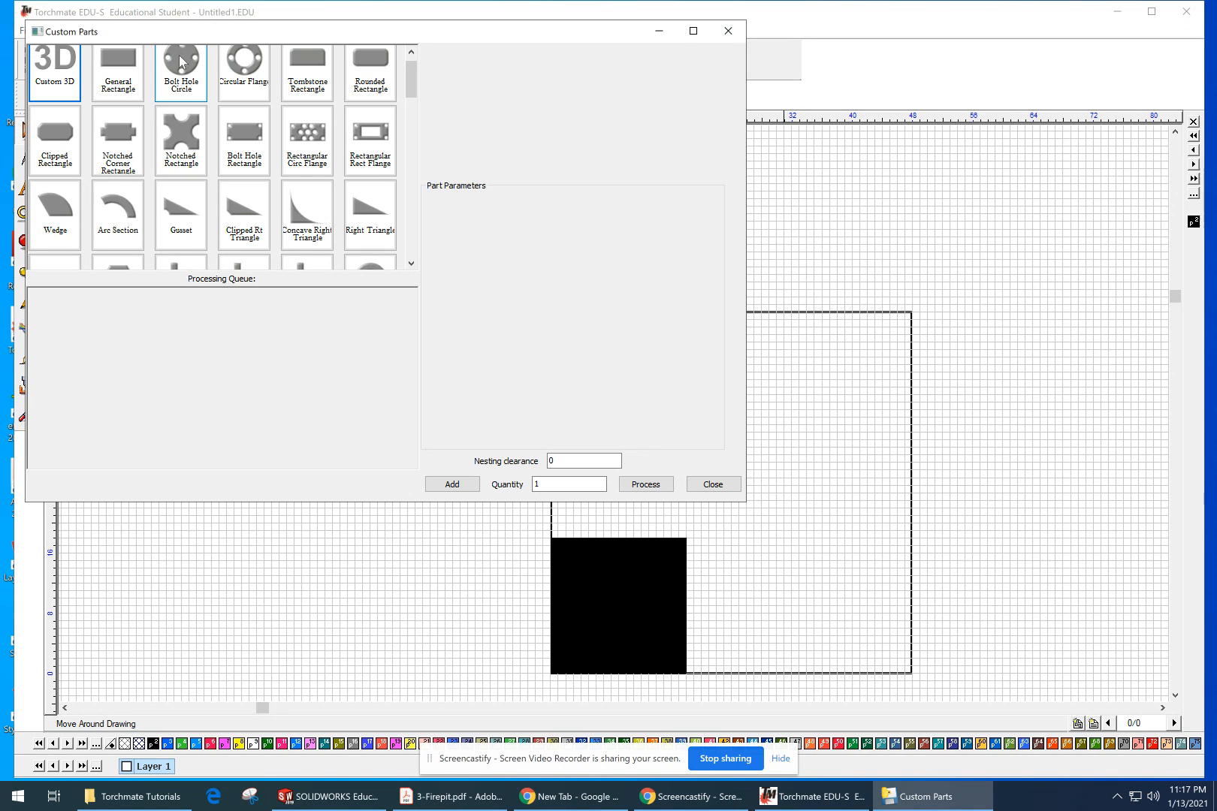
{"action": "left_click", "coordinate": [411, 264]}
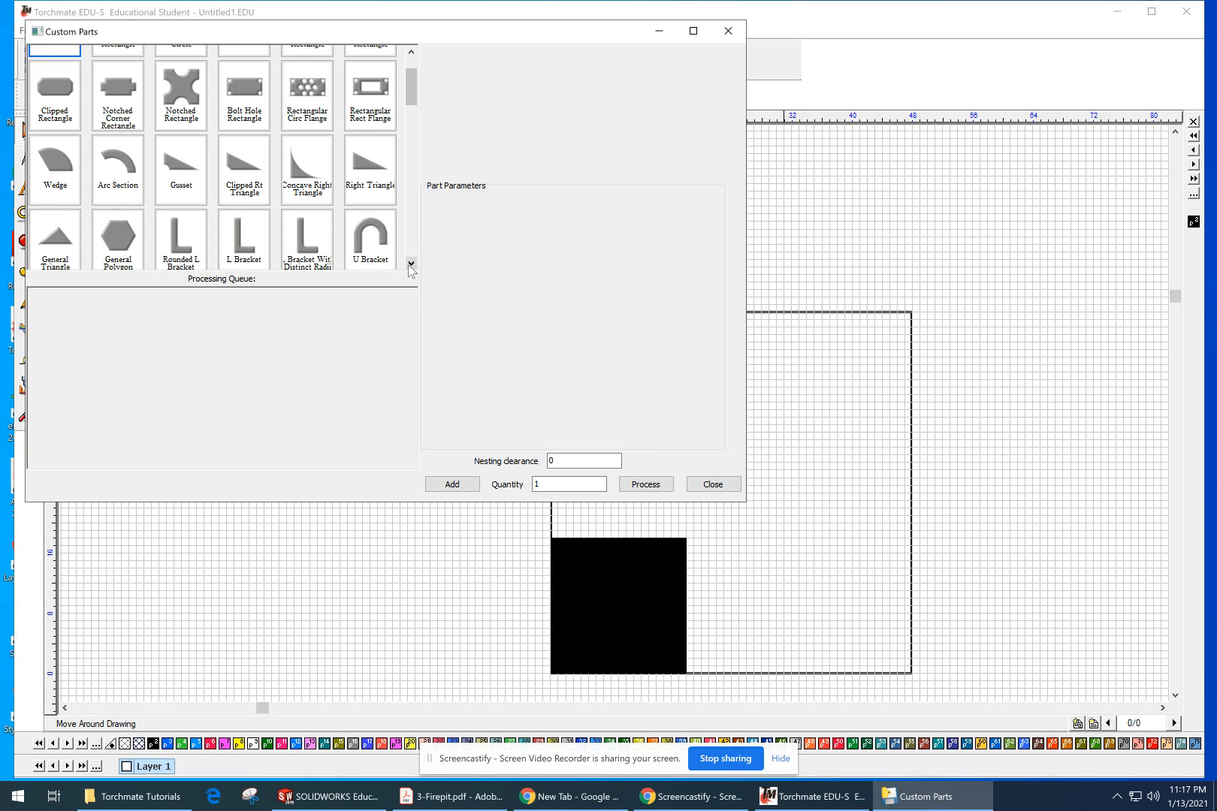
{"action": "left_click", "coordinate": [409, 266]}
{"action": "left_click", "coordinate": [408, 266]}
{"action": "left_click", "coordinate": [409, 266]}
{"action": "left_click", "coordinate": [409, 266]}
{"action": "left_click", "coordinate": [409, 266]}
{"action": "left_click", "coordinate": [408, 266]}
{"action": "left_click", "coordinate": [409, 266]}
{"action": "left_click", "coordinate": [411, 264]}
{"action": "left_click", "coordinate": [411, 264]}
{"action": "left_click", "coordinate": [410, 263]}
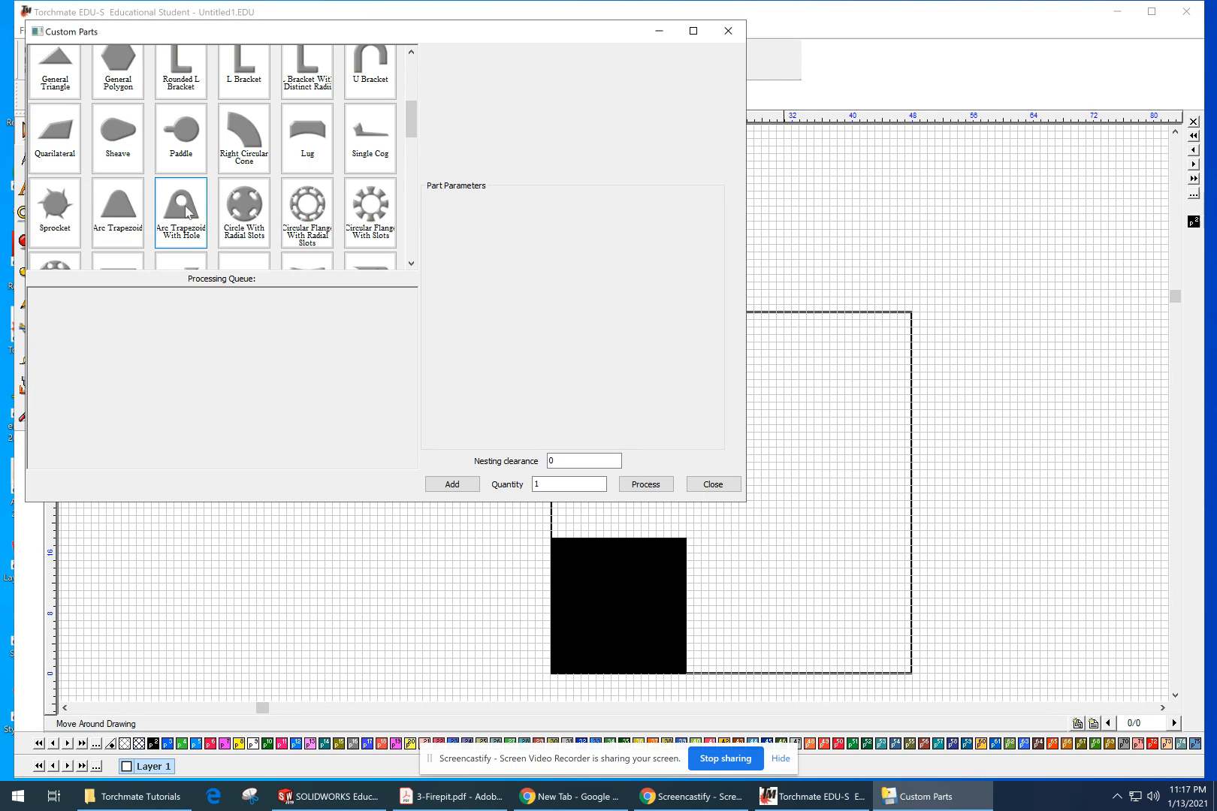
{"action": "left_click", "coordinate": [412, 263]}
{"action": "left_click", "coordinate": [411, 263]}
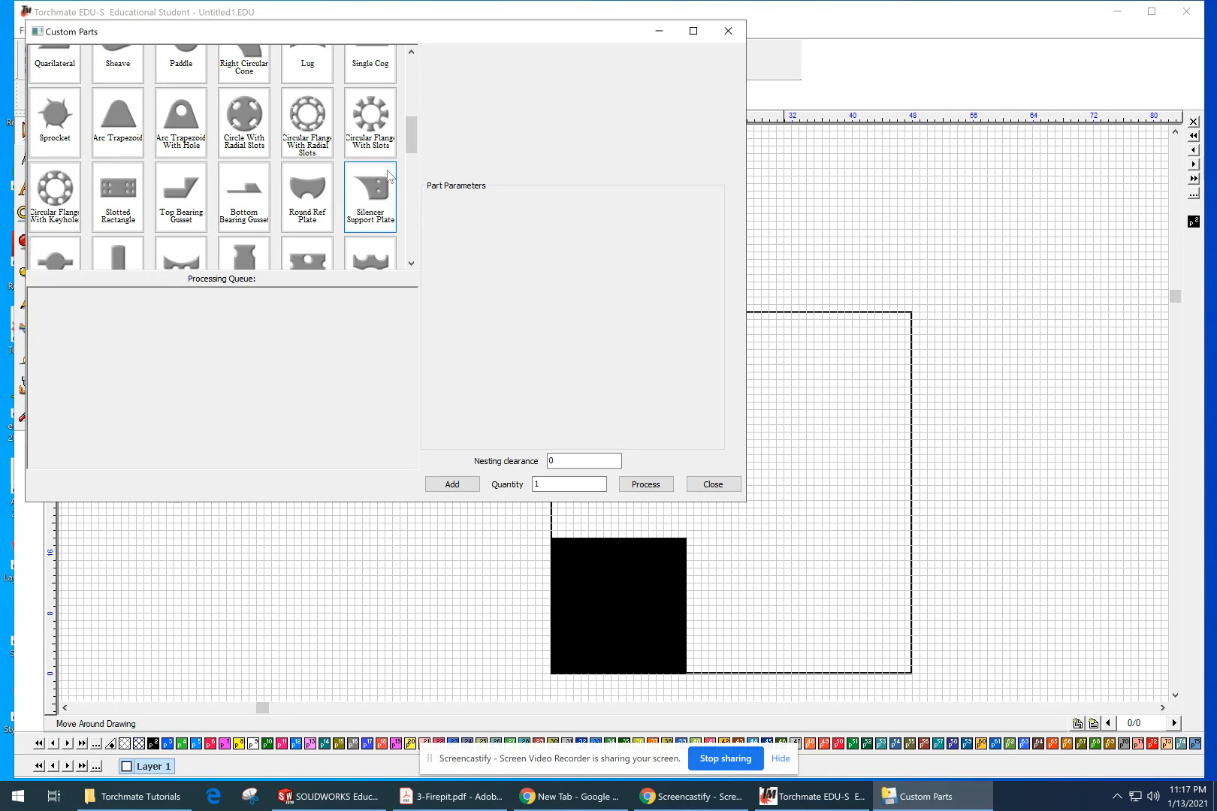
{"action": "left_click", "coordinate": [411, 262]}
{"action": "left_click", "coordinate": [410, 263]}
{"action": "left_click", "coordinate": [413, 265]}
{"action": "left_click", "coordinate": [414, 265]}
{"action": "left_click", "coordinate": [414, 265]}
{"action": "left_click", "coordinate": [414, 265]}
{"action": "left_click", "coordinate": [414, 265]}
{"action": "left_click", "coordinate": [414, 265]}
{"action": "left_click", "coordinate": [414, 265]}
{"action": "left_click", "coordinate": [414, 266]}
{"action": "left_click", "coordinate": [411, 263]}
{"action": "left_click", "coordinate": [411, 263]}
{"action": "left_click", "coordinate": [411, 263]}
{"action": "left_click", "coordinate": [411, 262]}
{"action": "left_click", "coordinate": [410, 263]}
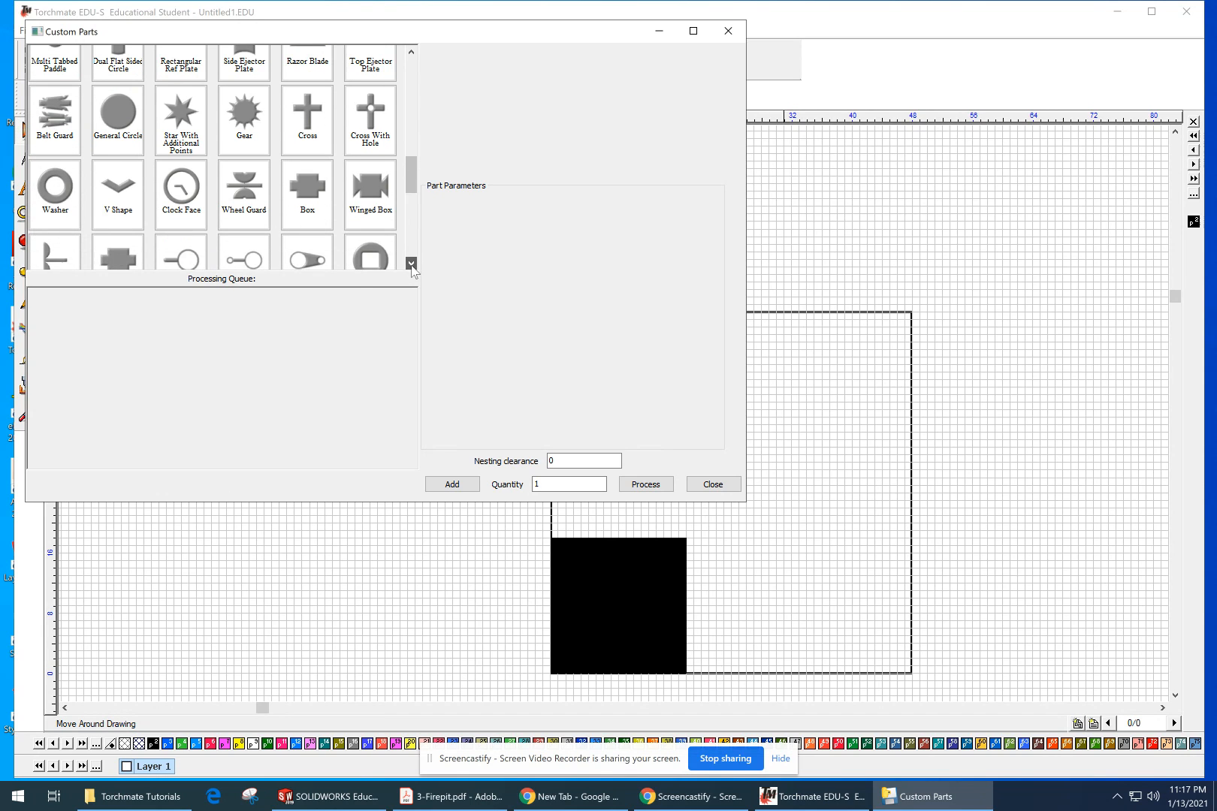
{"action": "left_click", "coordinate": [411, 262]}
{"action": "left_click", "coordinate": [411, 263]}
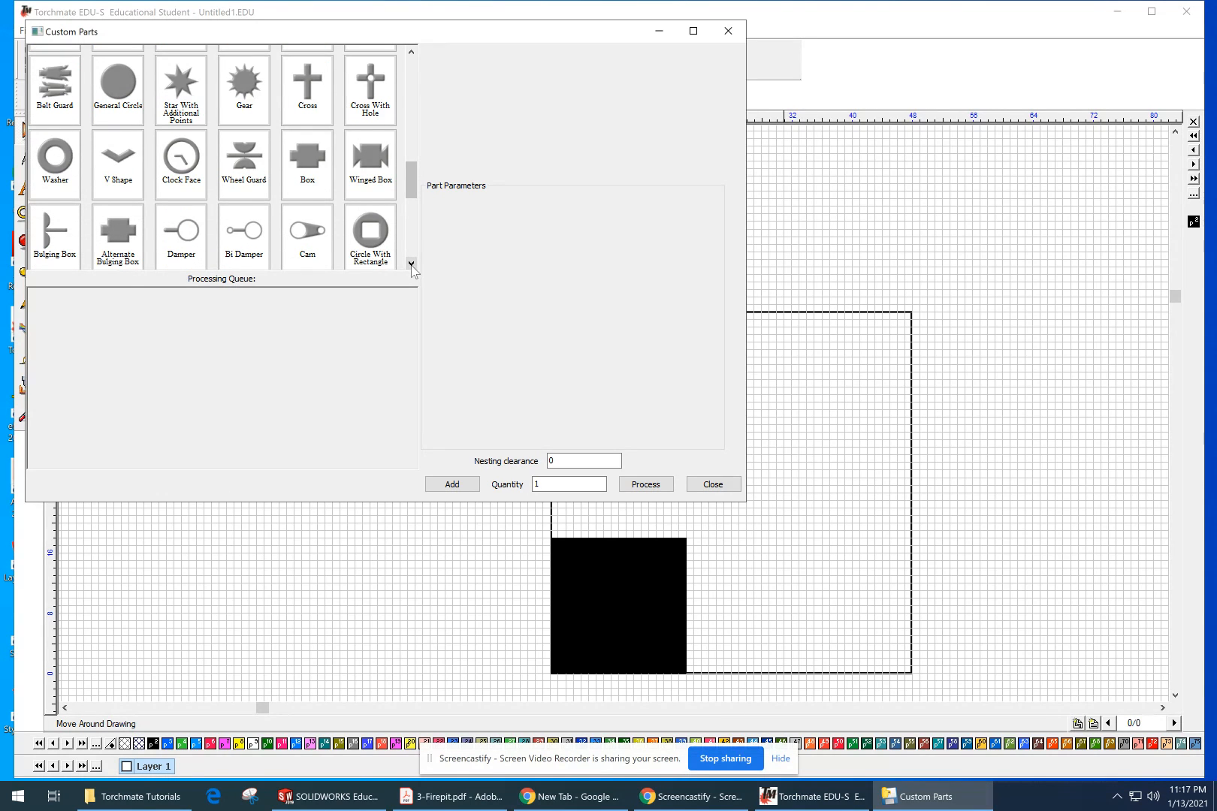
{"action": "left_click", "coordinate": [411, 263]}
{"action": "left_click", "coordinate": [411, 263]}
{"action": "left_click", "coordinate": [411, 263]}
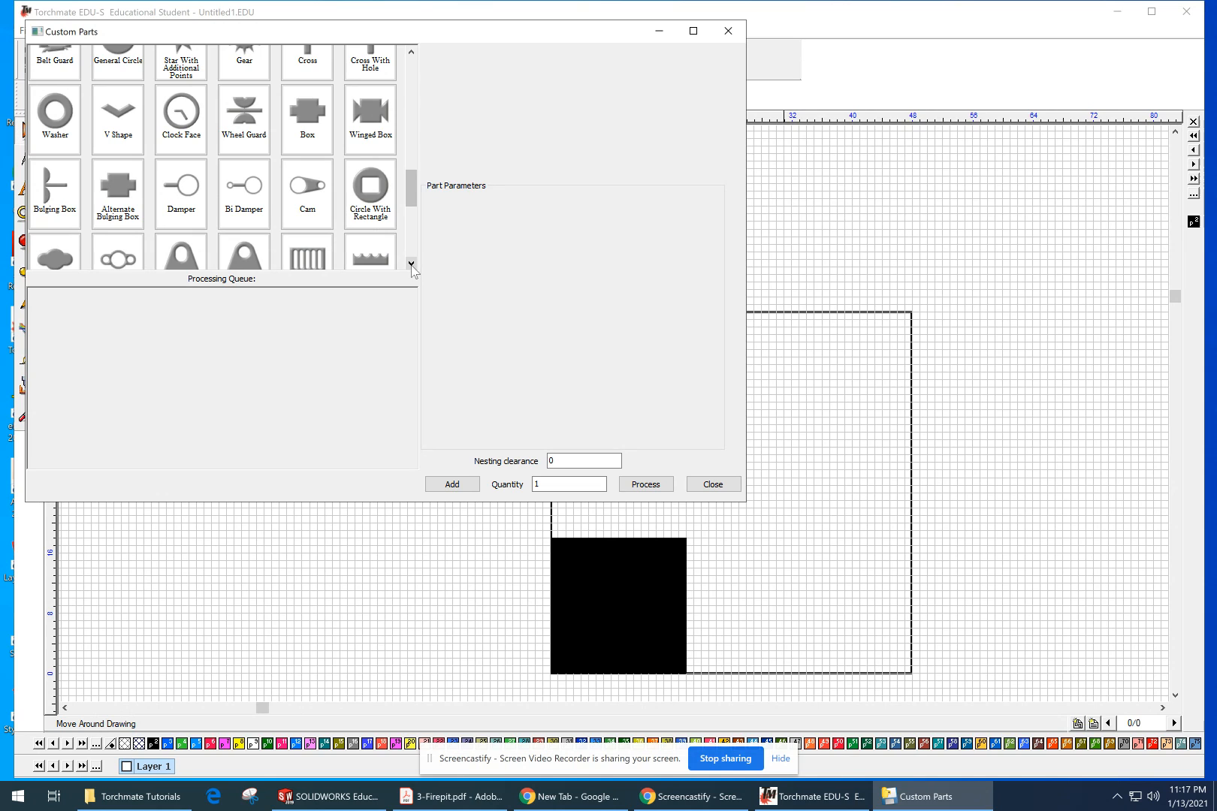
{"action": "left_click", "coordinate": [411, 263]}
{"action": "left_click", "coordinate": [411, 263]}
{"action": "left_click", "coordinate": [410, 263]}
{"action": "left_click", "coordinate": [410, 263]}
{"action": "left_click", "coordinate": [411, 262]}
{"action": "left_click", "coordinate": [411, 263]}
{"action": "left_click", "coordinate": [411, 263]}
{"action": "left_click", "coordinate": [411, 263]}
{"action": "left_click", "coordinate": [411, 263]}
{"action": "left_click", "coordinate": [411, 263]}
{"action": "left_click", "coordinate": [411, 262]}
{"action": "left_click", "coordinate": [411, 262]}
{"action": "left_click", "coordinate": [411, 262]}
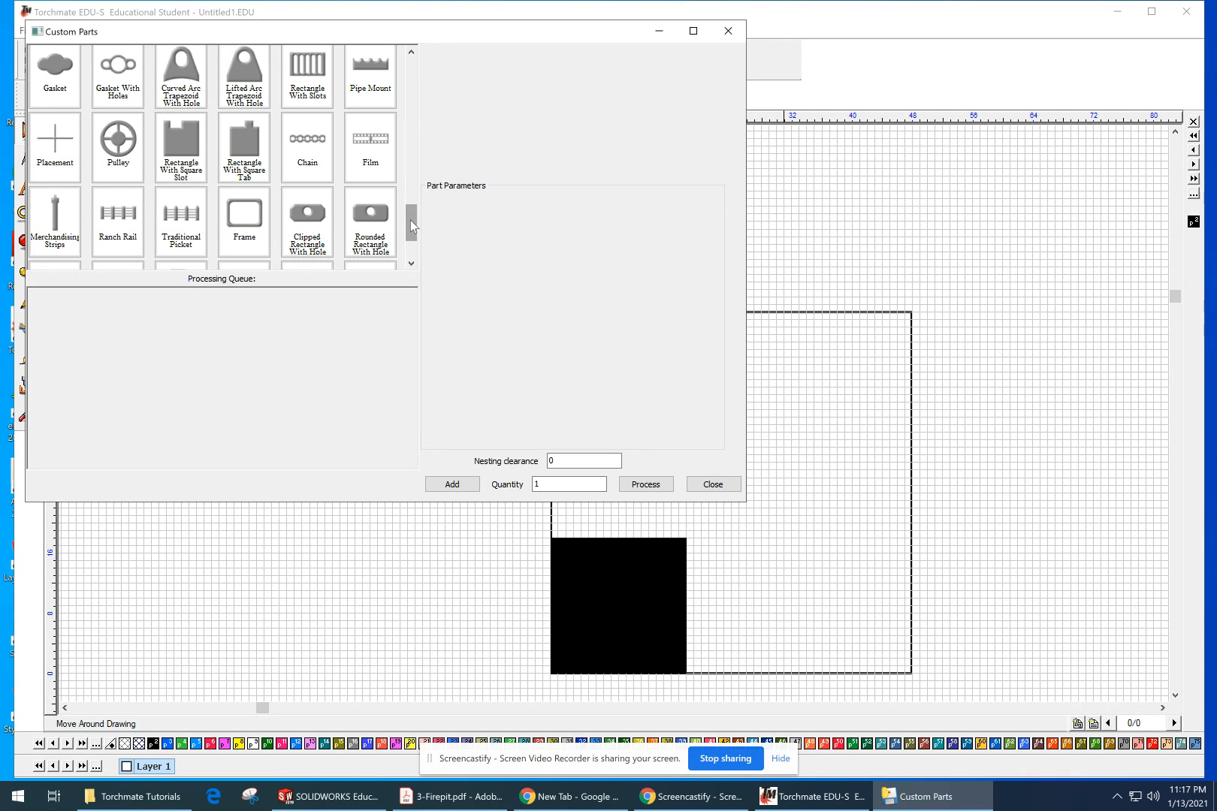
{"action": "left_click_drag", "start_coordinate": [414, 223], "coordinate": [414, 242]}
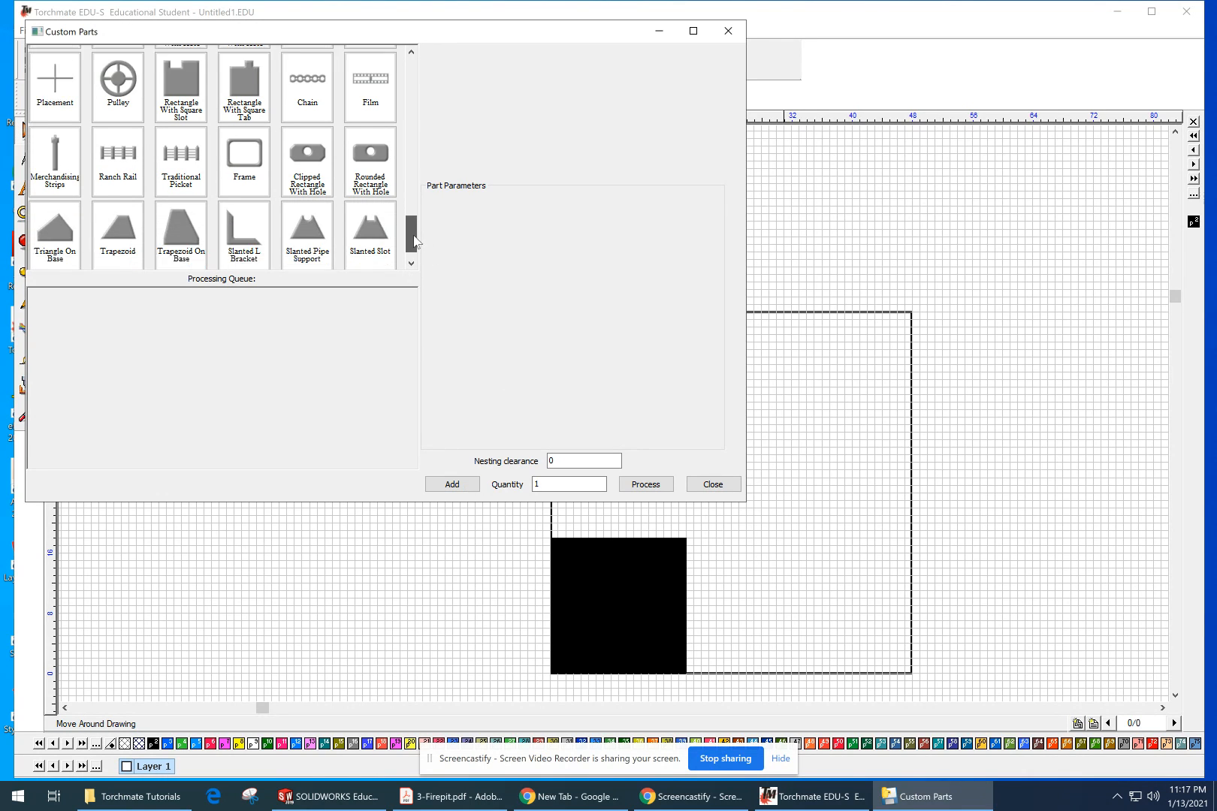
{"action": "left_click", "coordinate": [121, 254]}
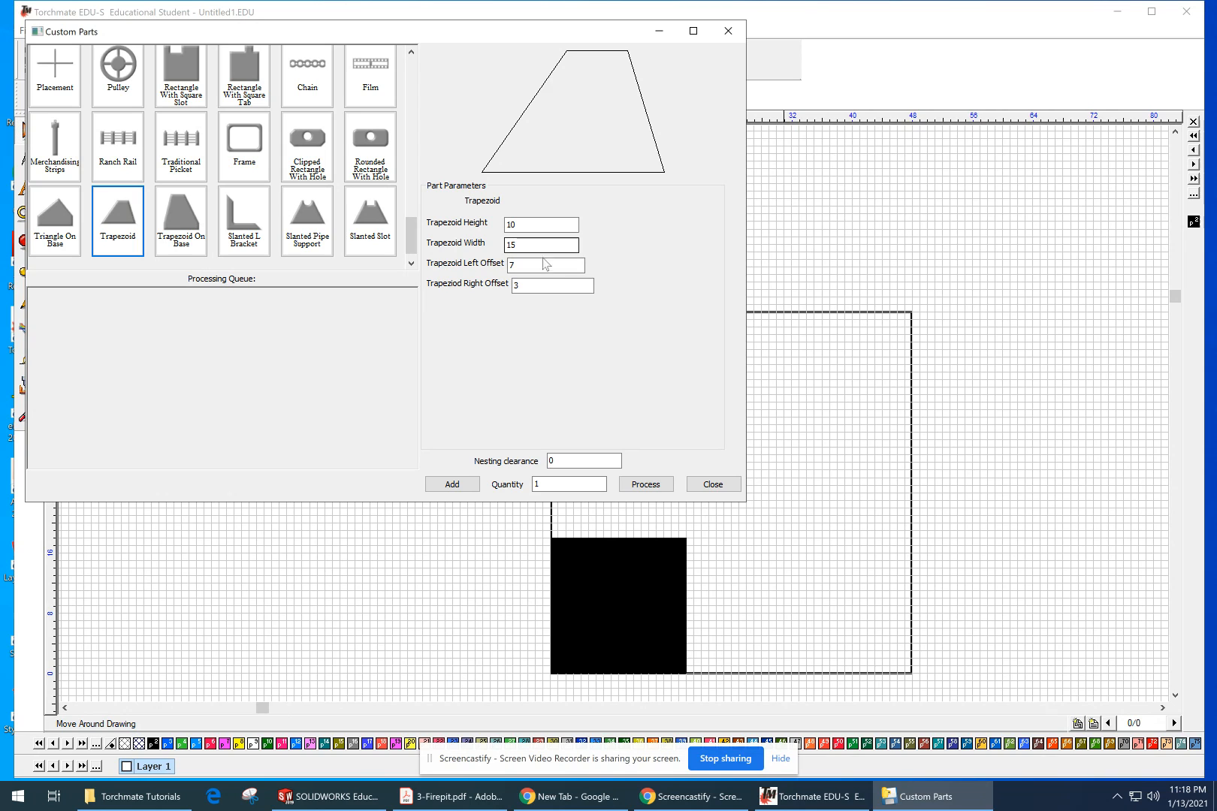
Switch to 3-Firepit.pdf in Acrobat Reader, examine the dimensions of the fire pit's sloped sides, and return to Torchmate EDU-S.
{"action": "left_click", "coordinate": [460, 797]}
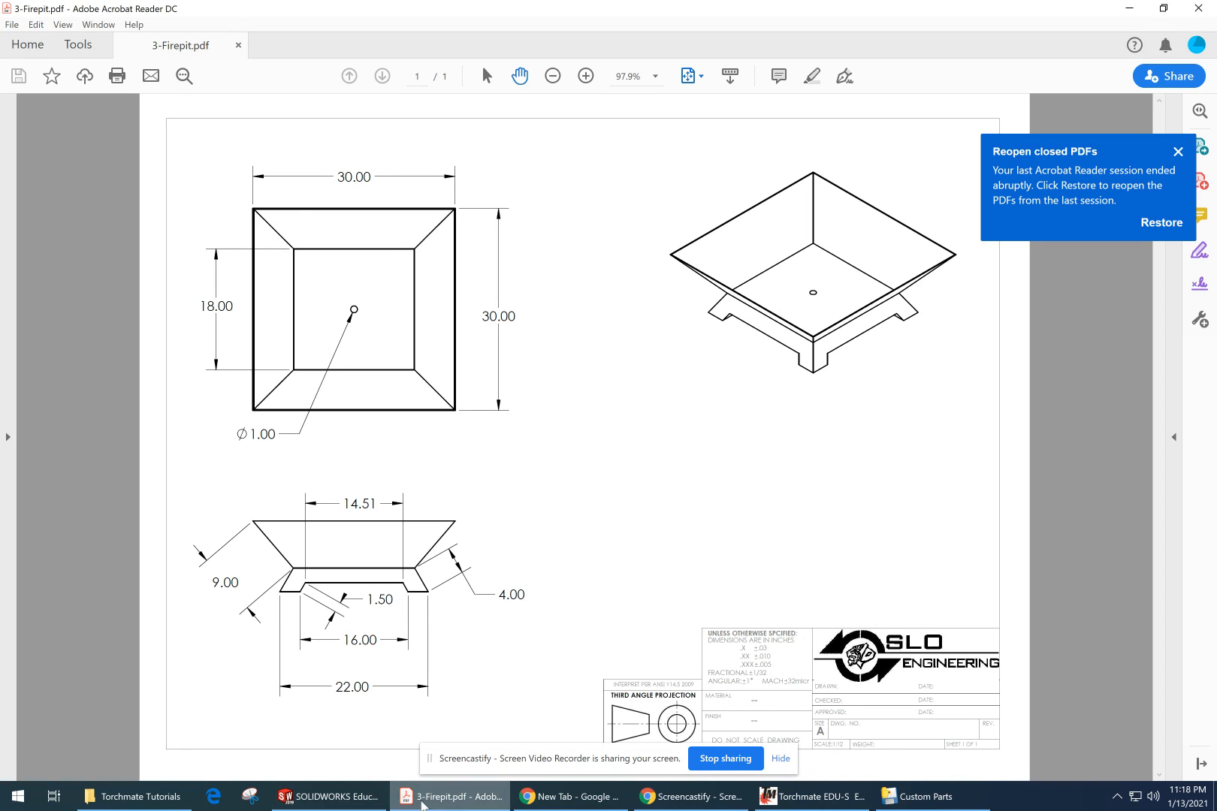
{"action": "left_click", "coordinate": [811, 796]}
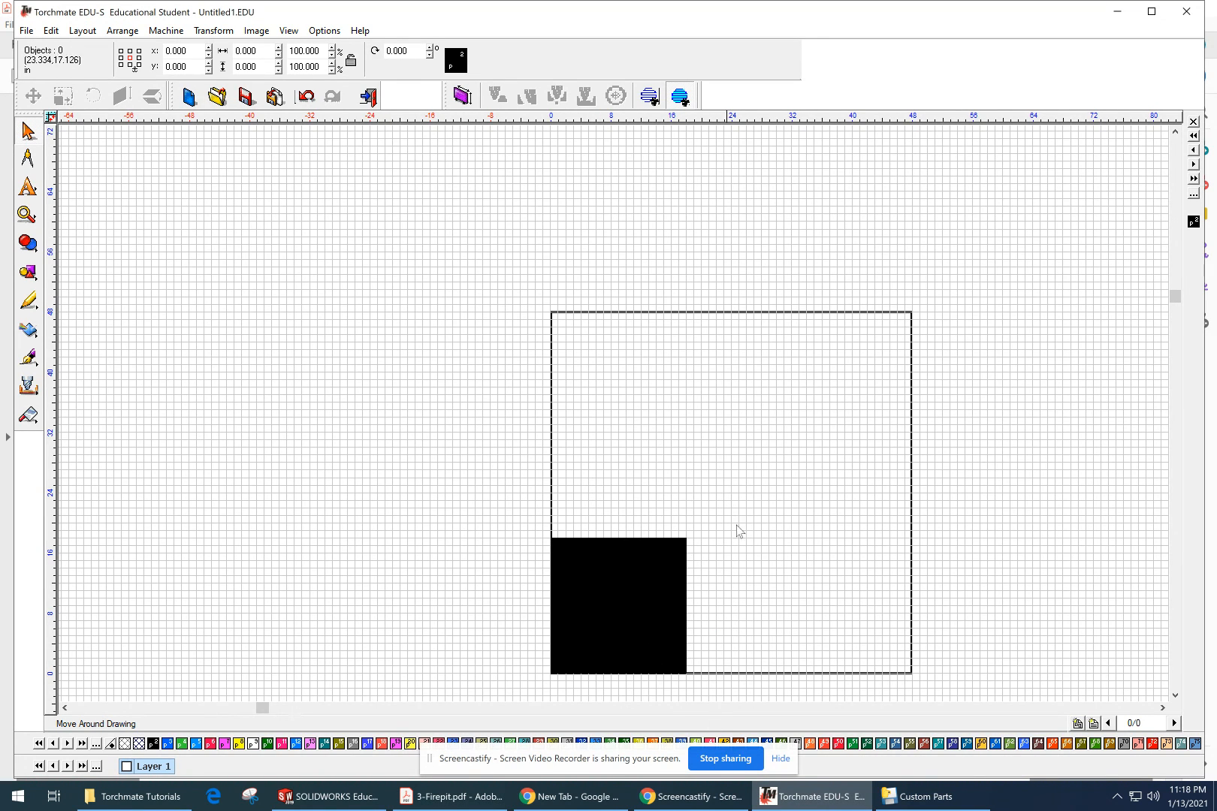
{"action": "left_click", "coordinate": [451, 796]}
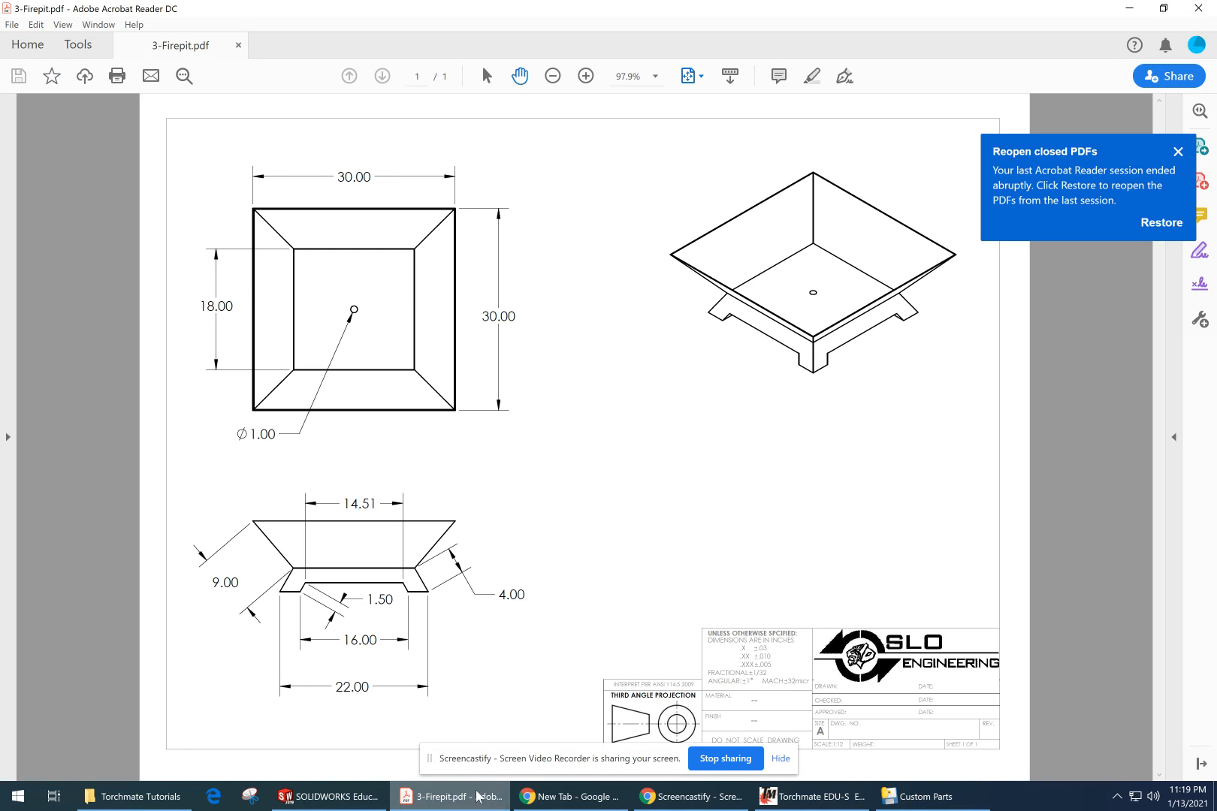
{"action": "left_click", "coordinate": [811, 796]}
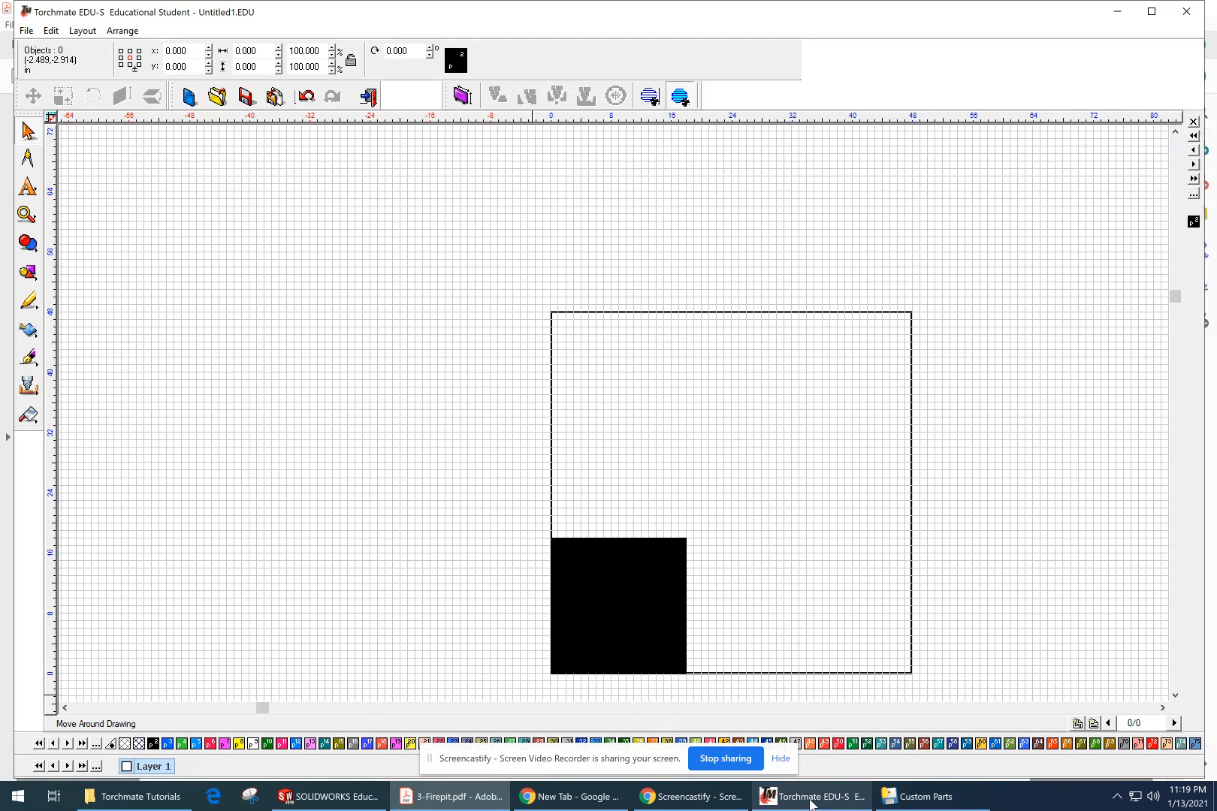
Start a Trapezoid custom part with height 9 and width 30.
{"action": "left_click", "coordinate": [83, 31]}
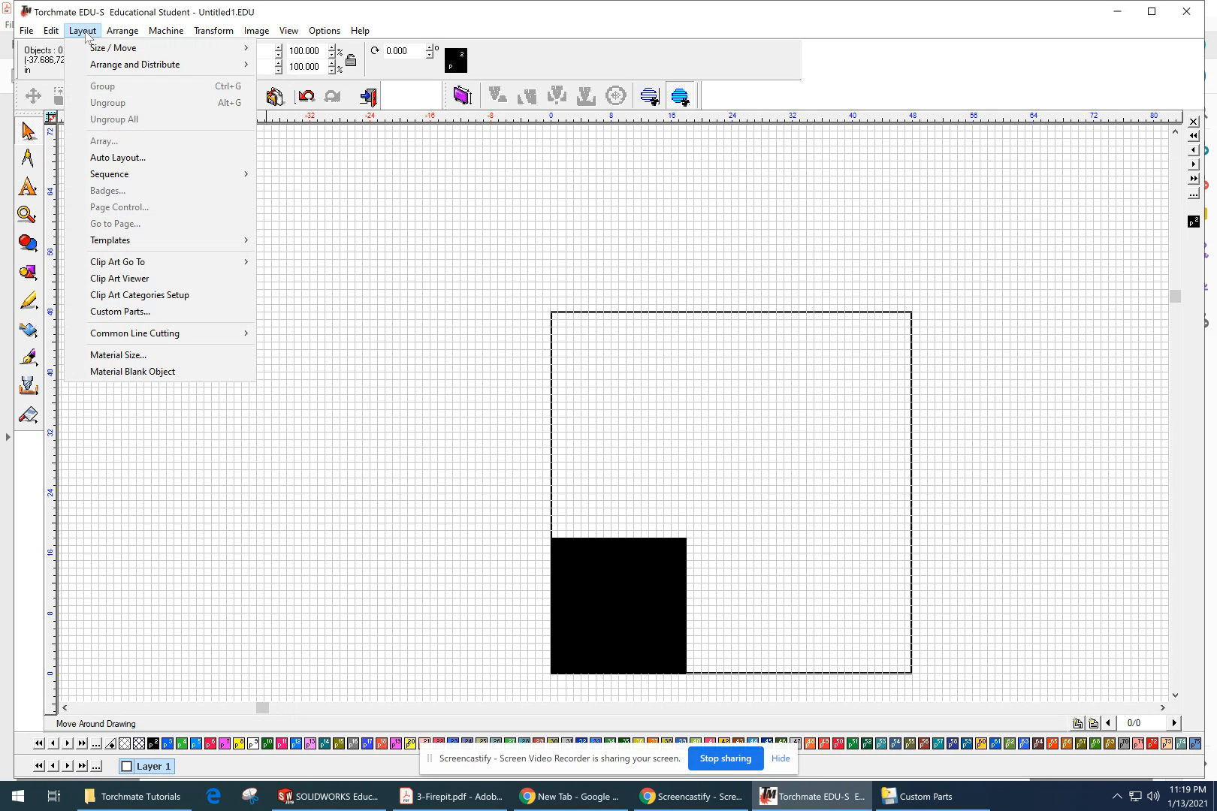
{"action": "left_click", "coordinate": [104, 312]}
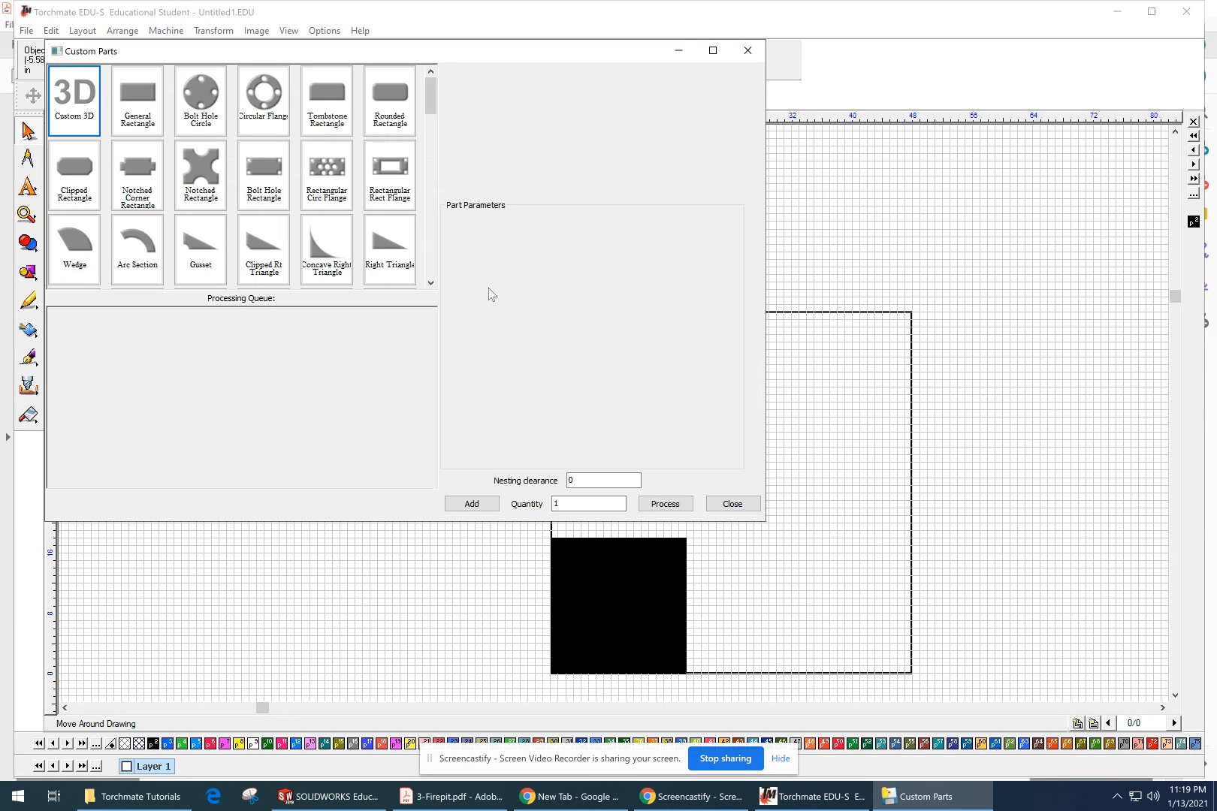
{"action": "left_click_drag", "start_coordinate": [432, 110], "coordinate": [453, 310]}
{"action": "left_click", "coordinate": [137, 241]}
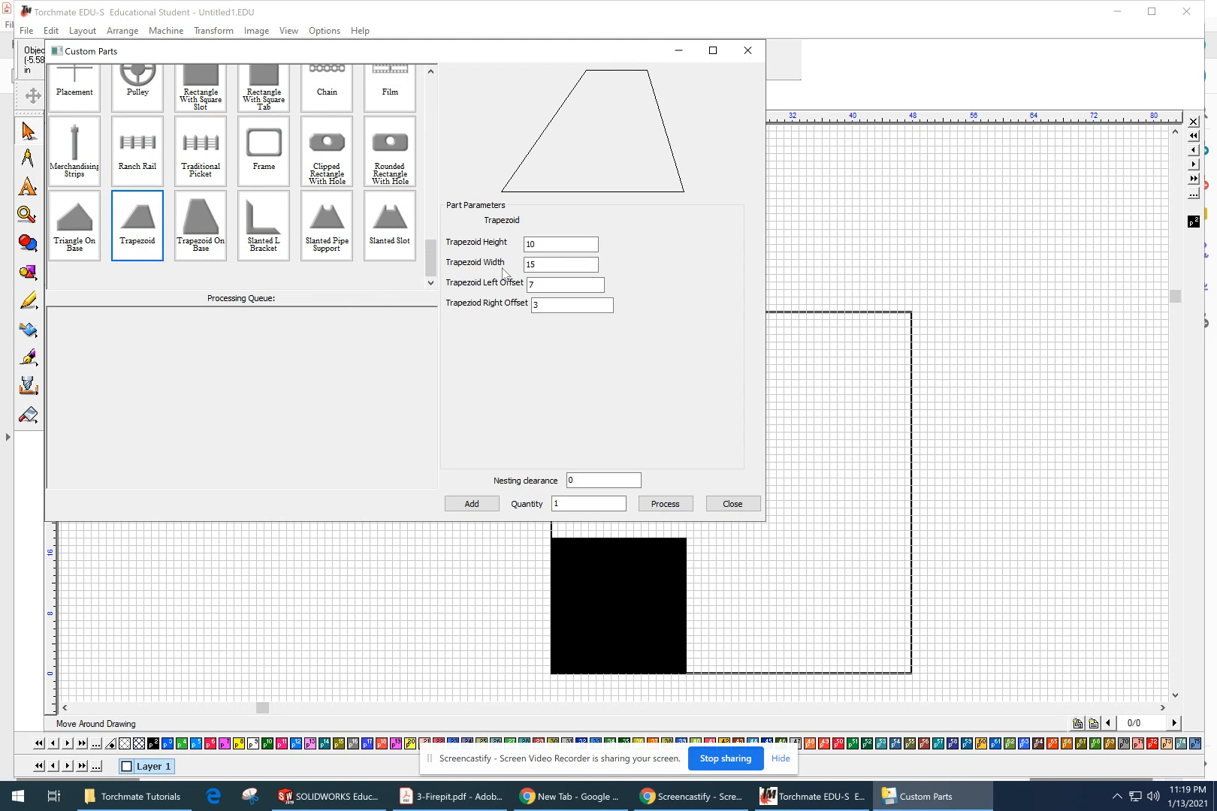
{"action": "double_click", "coordinate": [541, 247]}
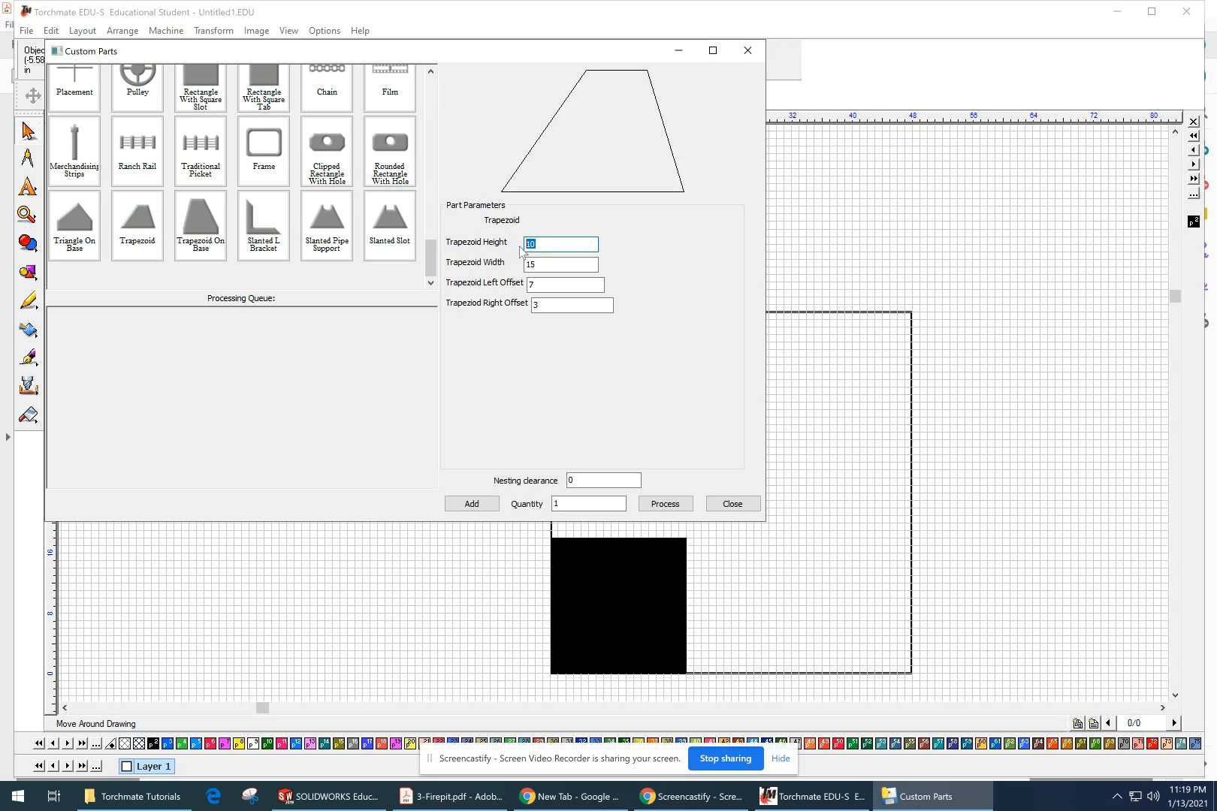
{"action": "type", "text": "9"}
{"action": "left_click", "coordinate": [545, 264]}
{"action": "left_click_drag", "start_coordinate": [545, 264], "coordinate": [509, 270]}
{"action": "type", "text": "30"}
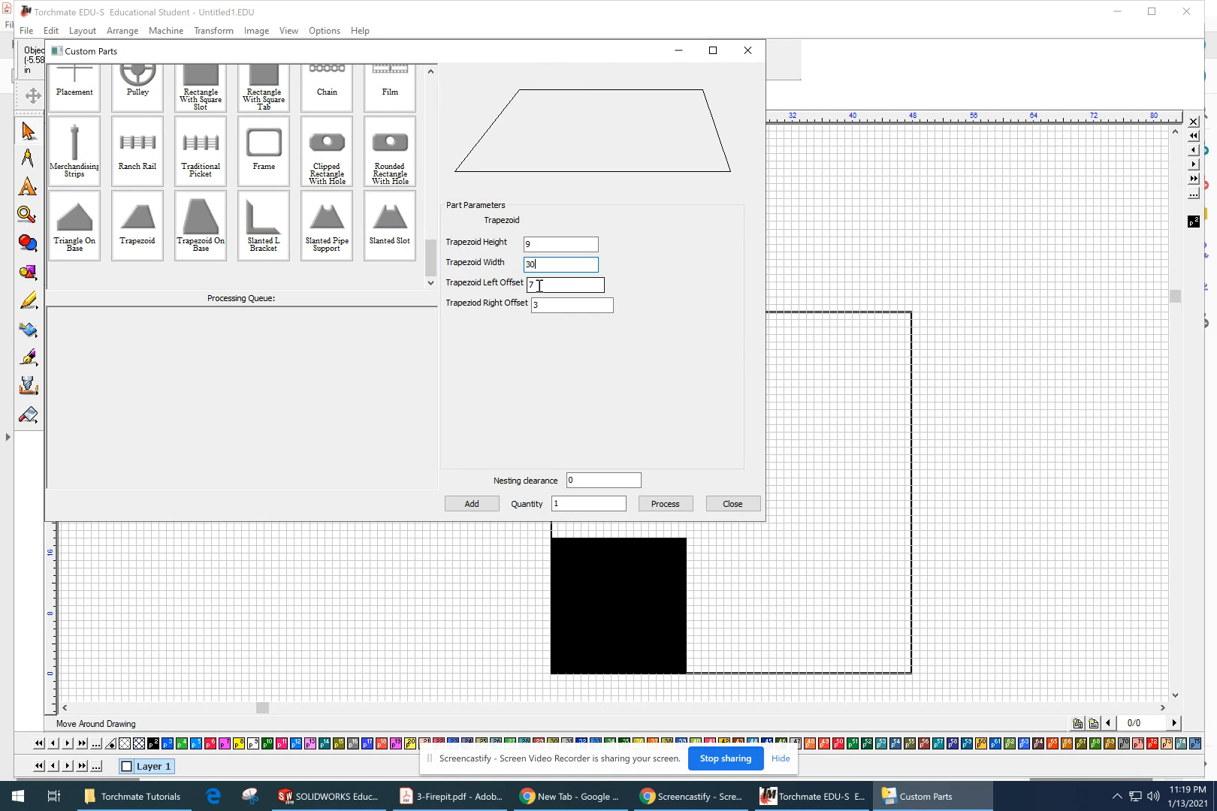
Set the trapezoid's left and right offsets to 6 and add one to the processing queue.
{"action": "left_click_drag", "start_coordinate": [539, 288], "coordinate": [513, 307]}
{"action": "type", "text": "6"}
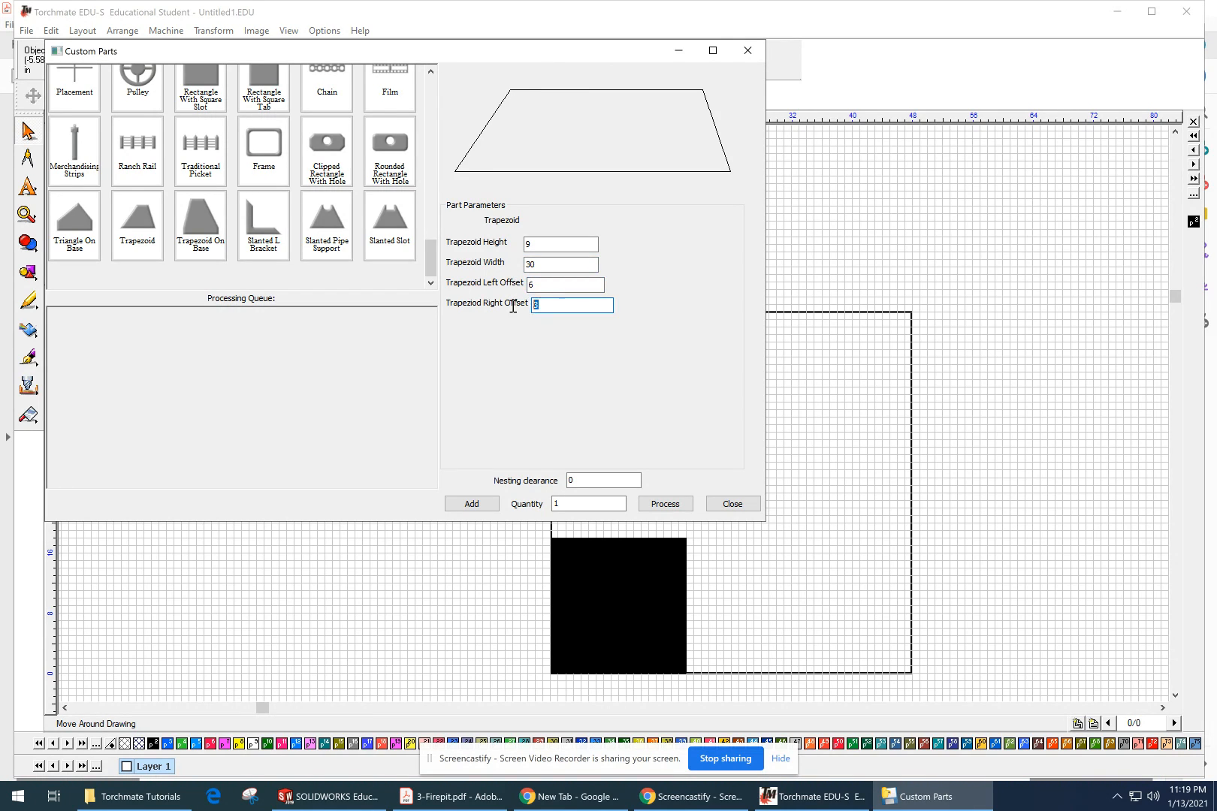
{"action": "type", "text": "6"}
{"action": "left_click", "coordinate": [467, 503]}
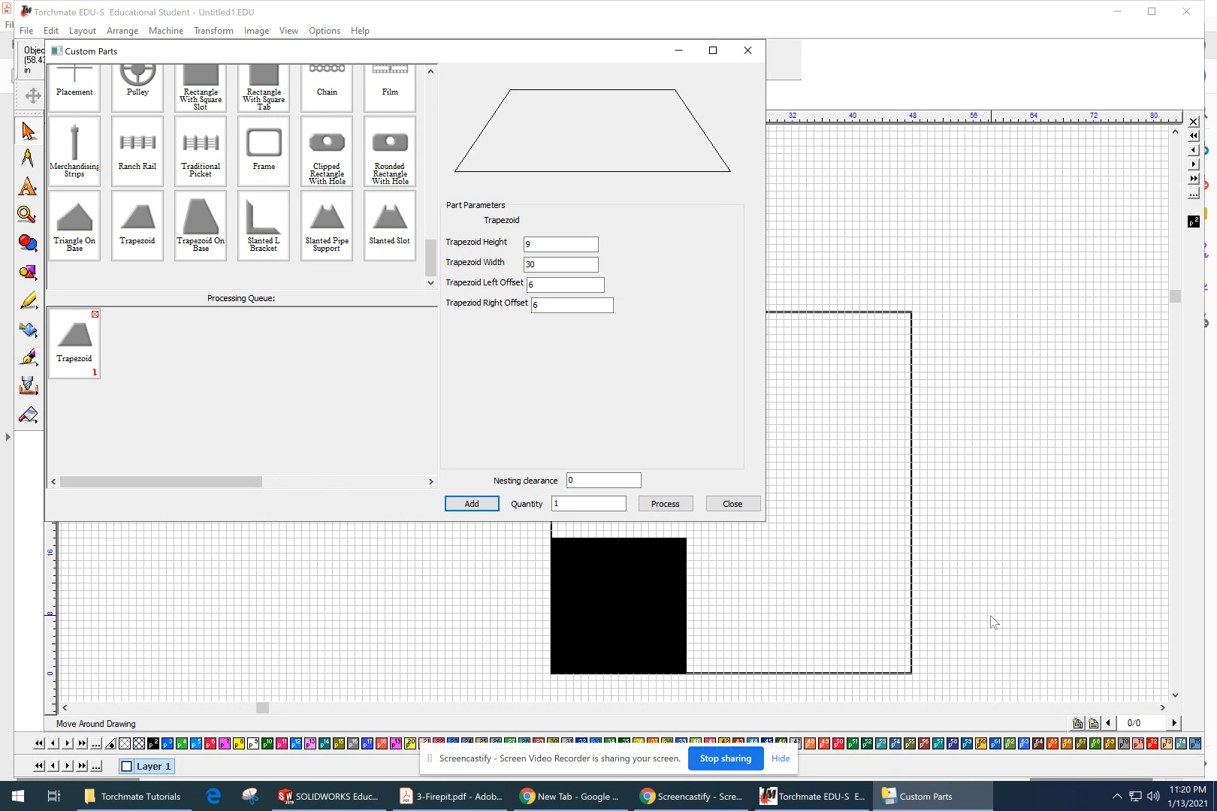
Process the queued trapezoid into the drawing and move it off the square base to the empty area beside it.
{"action": "left_click", "coordinate": [665, 504]}
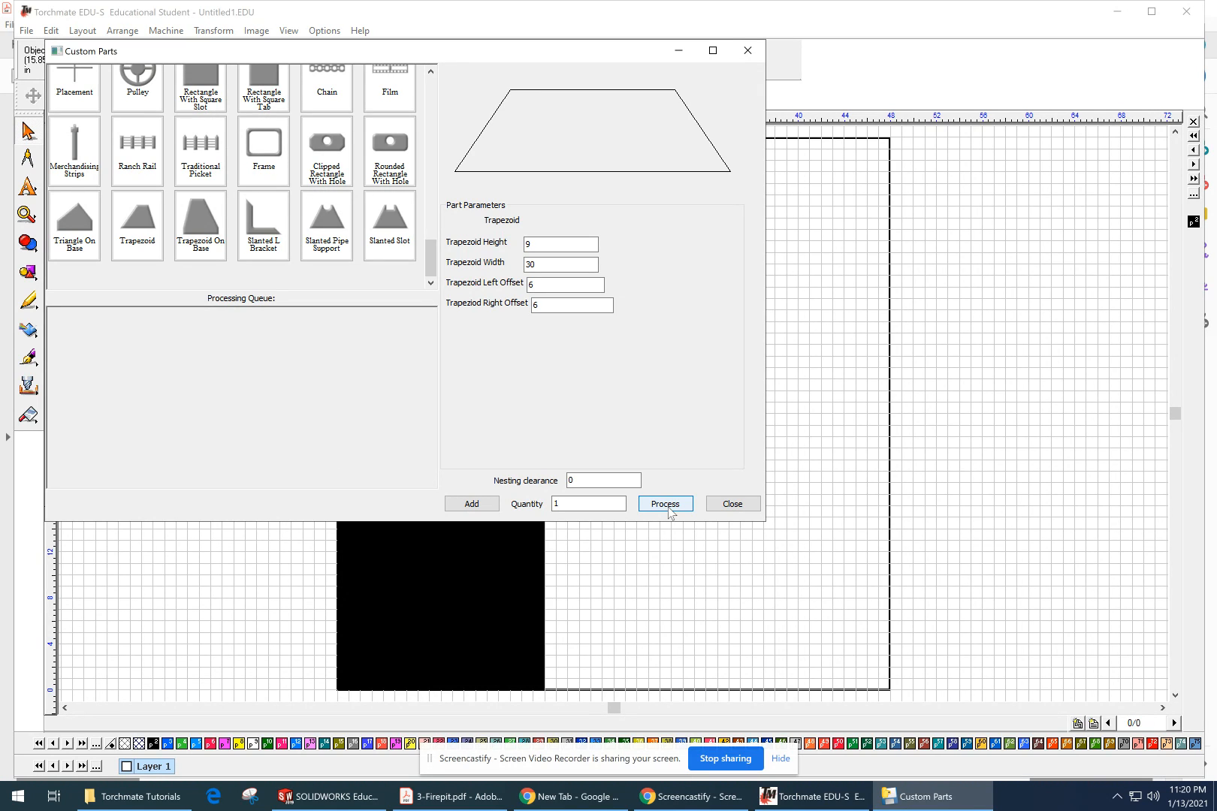
{"action": "left_click", "coordinate": [732, 504]}
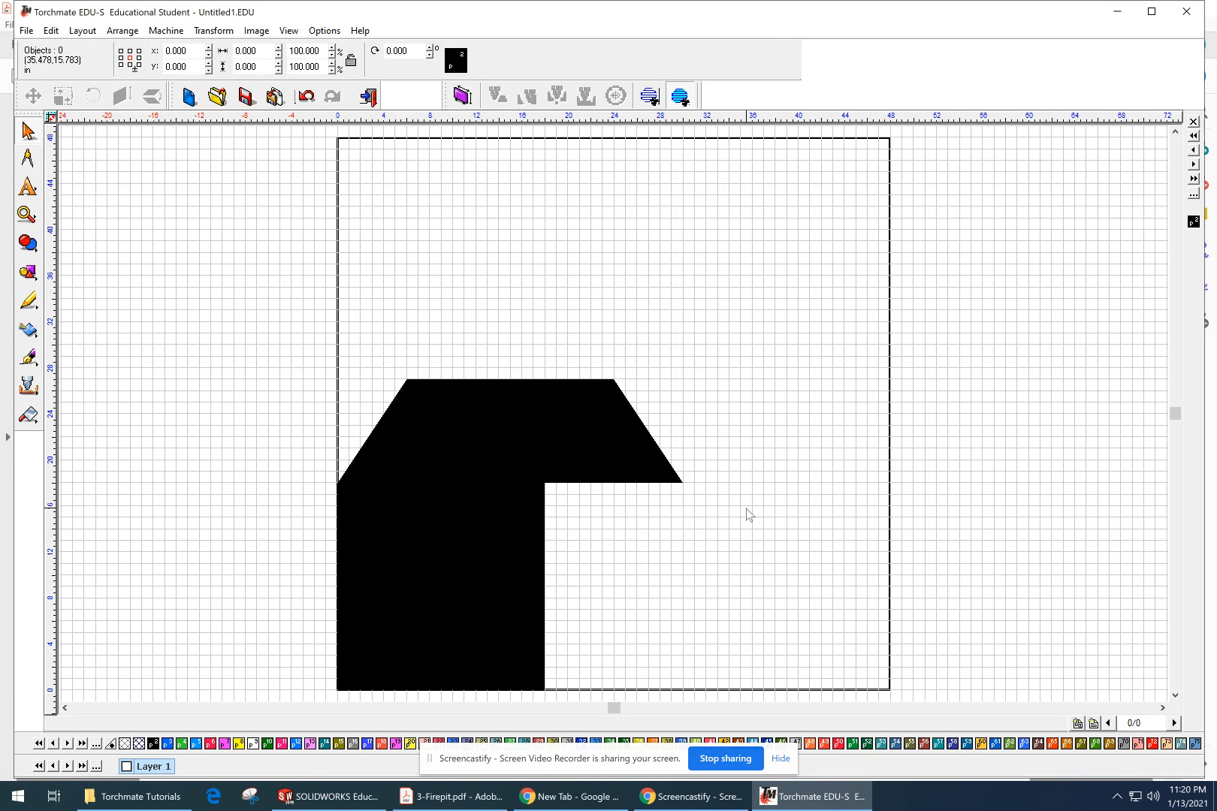
{"action": "left_click", "coordinate": [586, 442]}
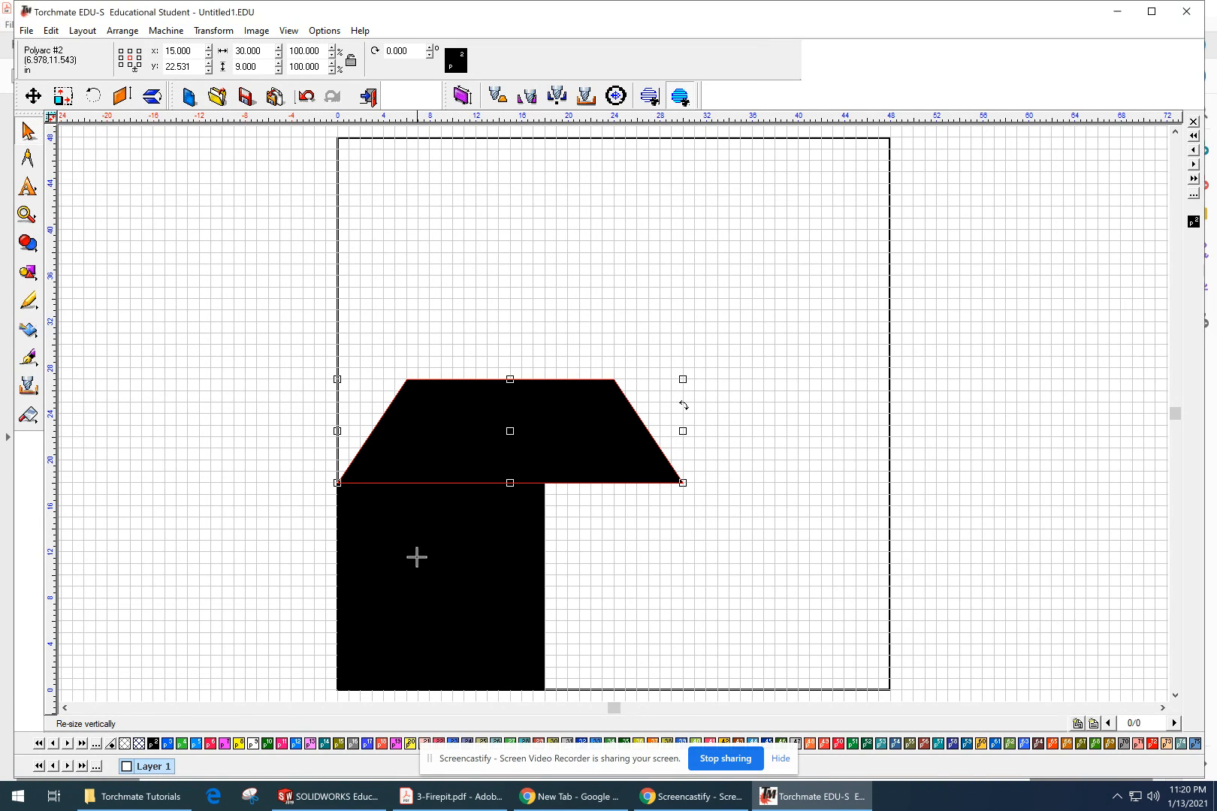
{"action": "left_click_drag", "start_coordinate": [530, 442], "coordinate": [780, 598]}
{"action": "left_click", "coordinate": [649, 371]}
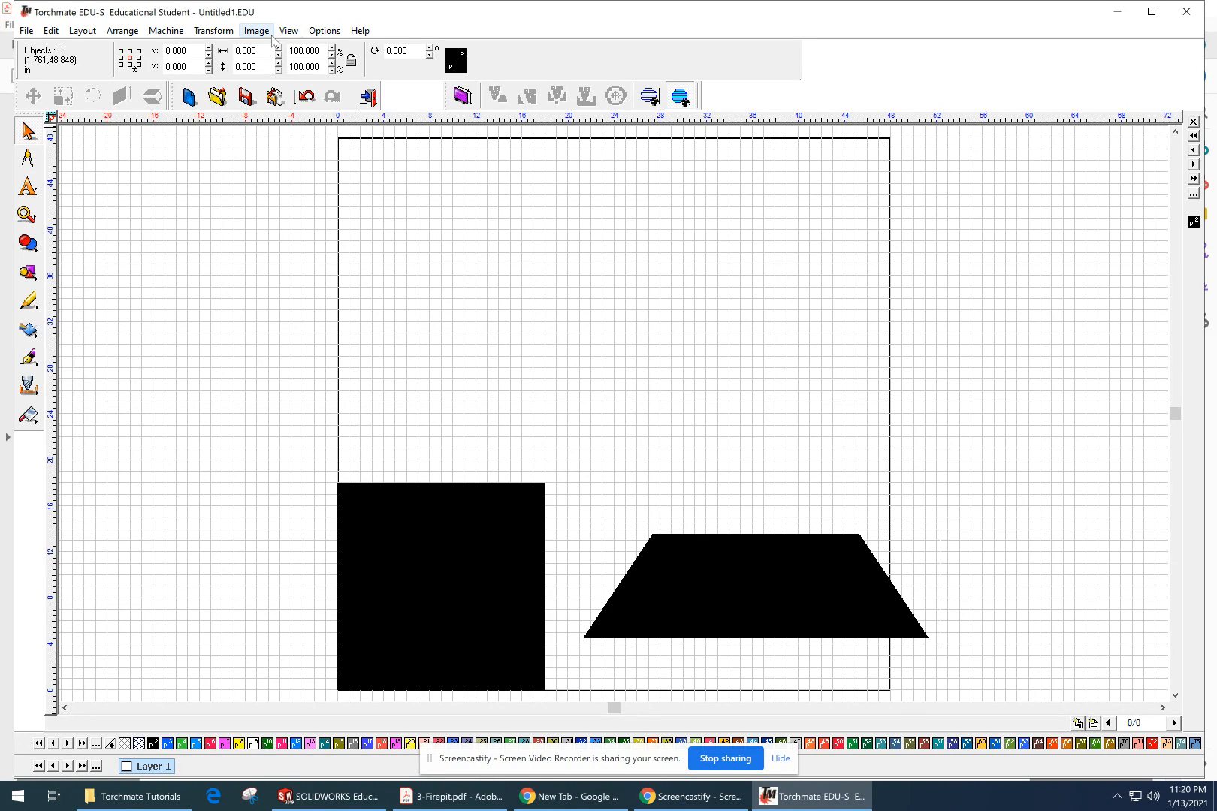
Turn off the fill display so that the parts show only as outlines.
{"action": "left_click", "coordinate": [290, 33]}
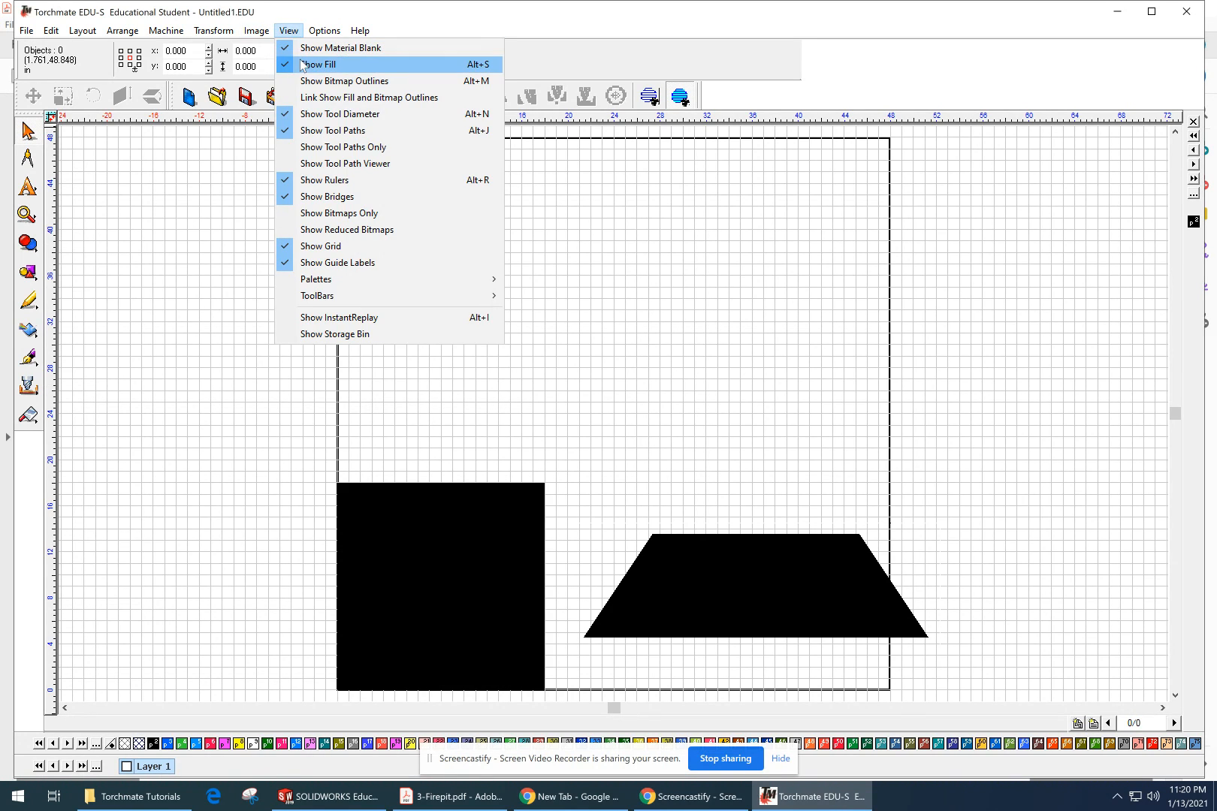
{"action": "left_click", "coordinate": [303, 66]}
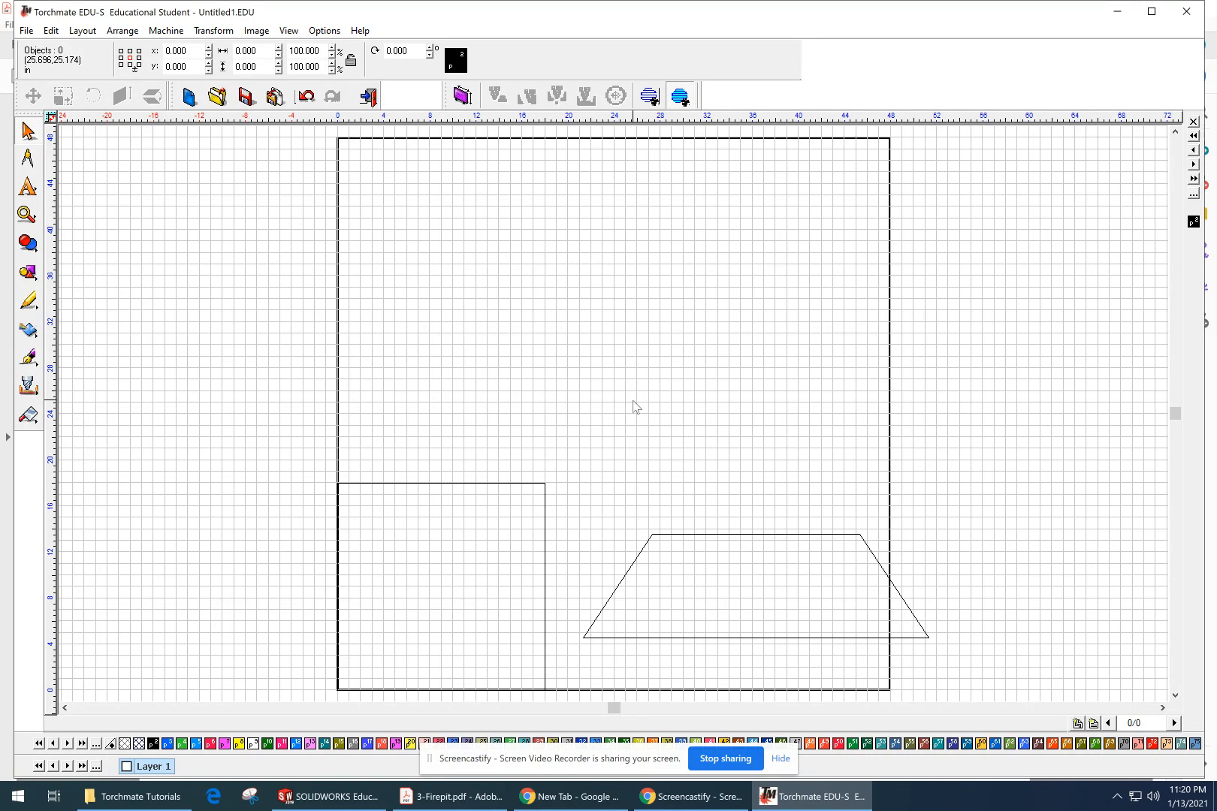
Try to centre the 18 in square on the material with horizontal position 24 and vertical position 24.
{"action": "left_click_drag", "start_coordinate": [539, 482], "coordinate": [544, 483]}
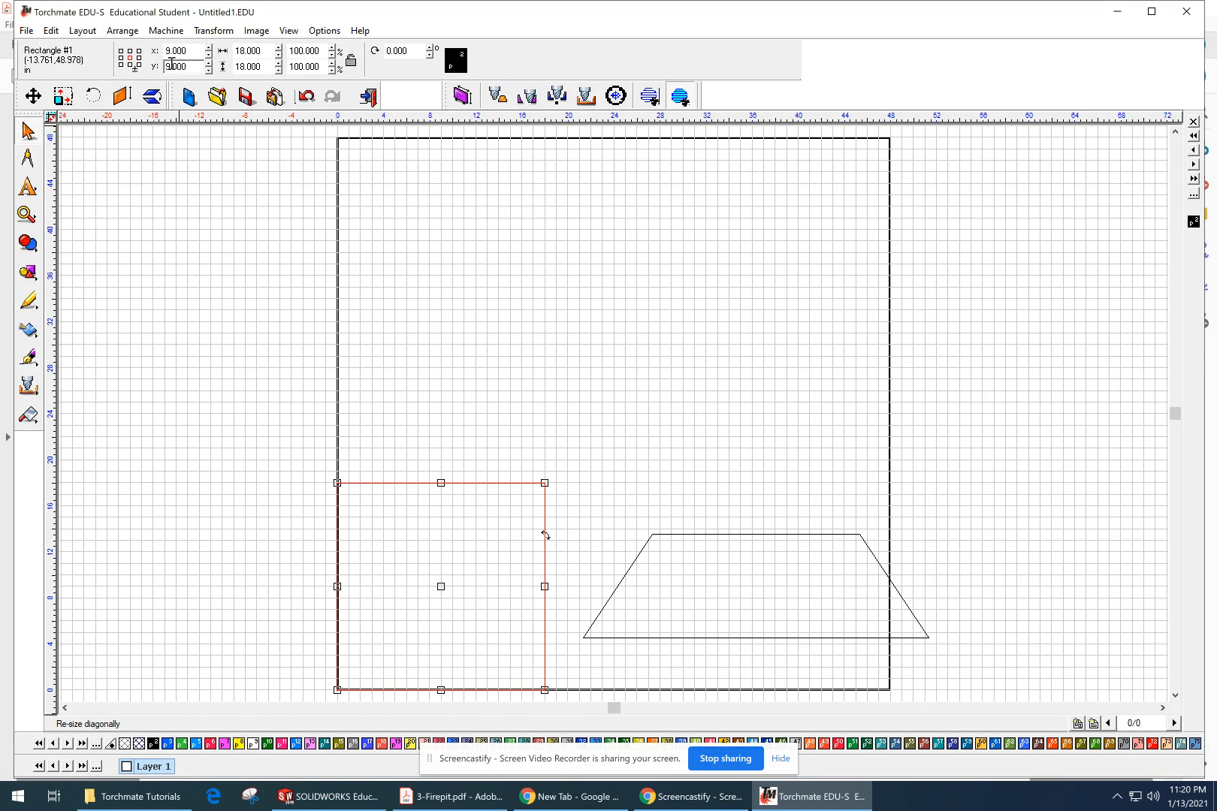
{"action": "double_click", "coordinate": [193, 47]}
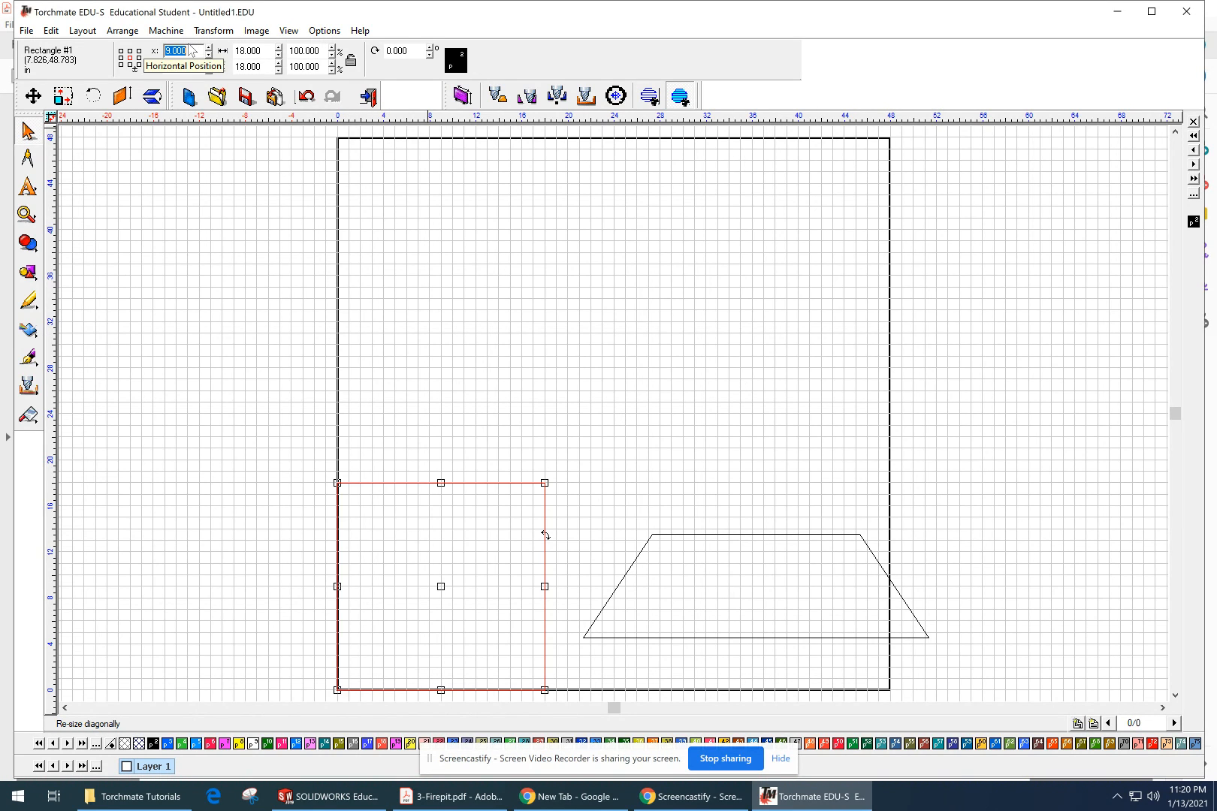
{"action": "type", "text": "24"}
{"action": "key", "text": "Tab"}
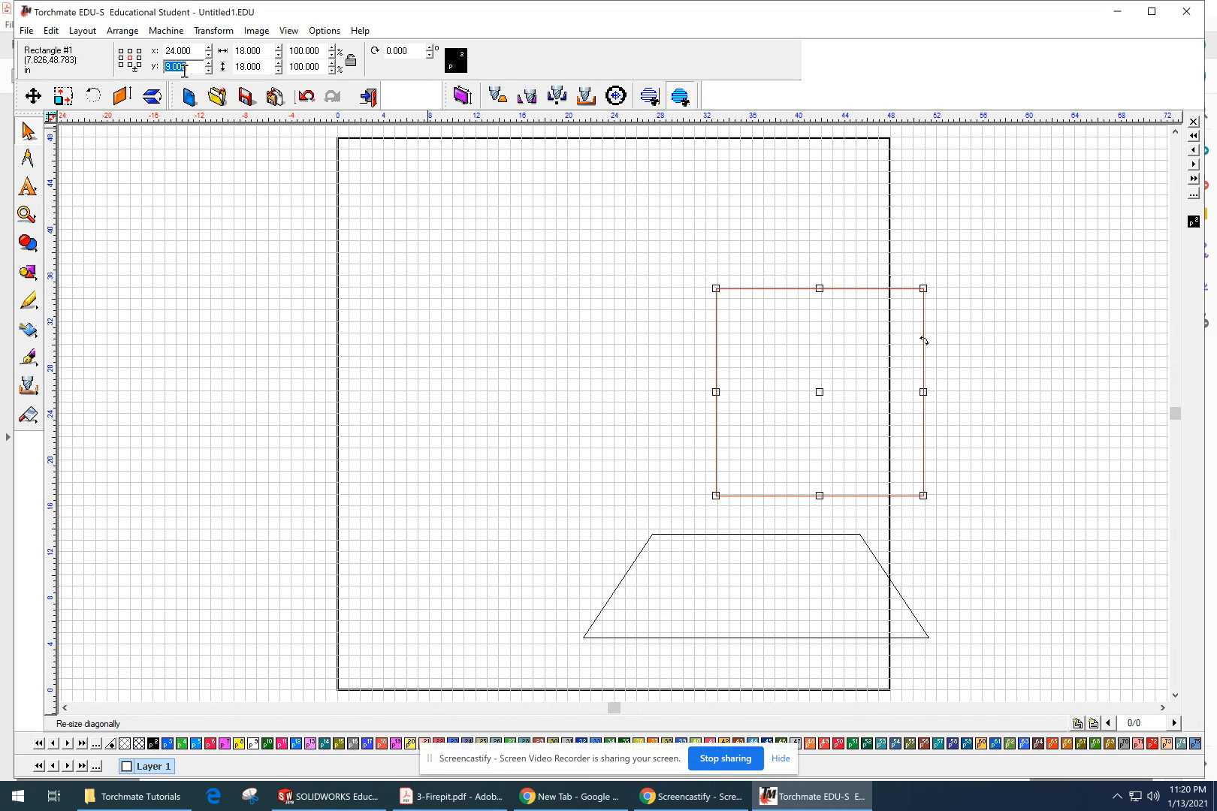
{"action": "type", "text": "24"}
{"action": "left_click", "coordinate": [227, 203]}
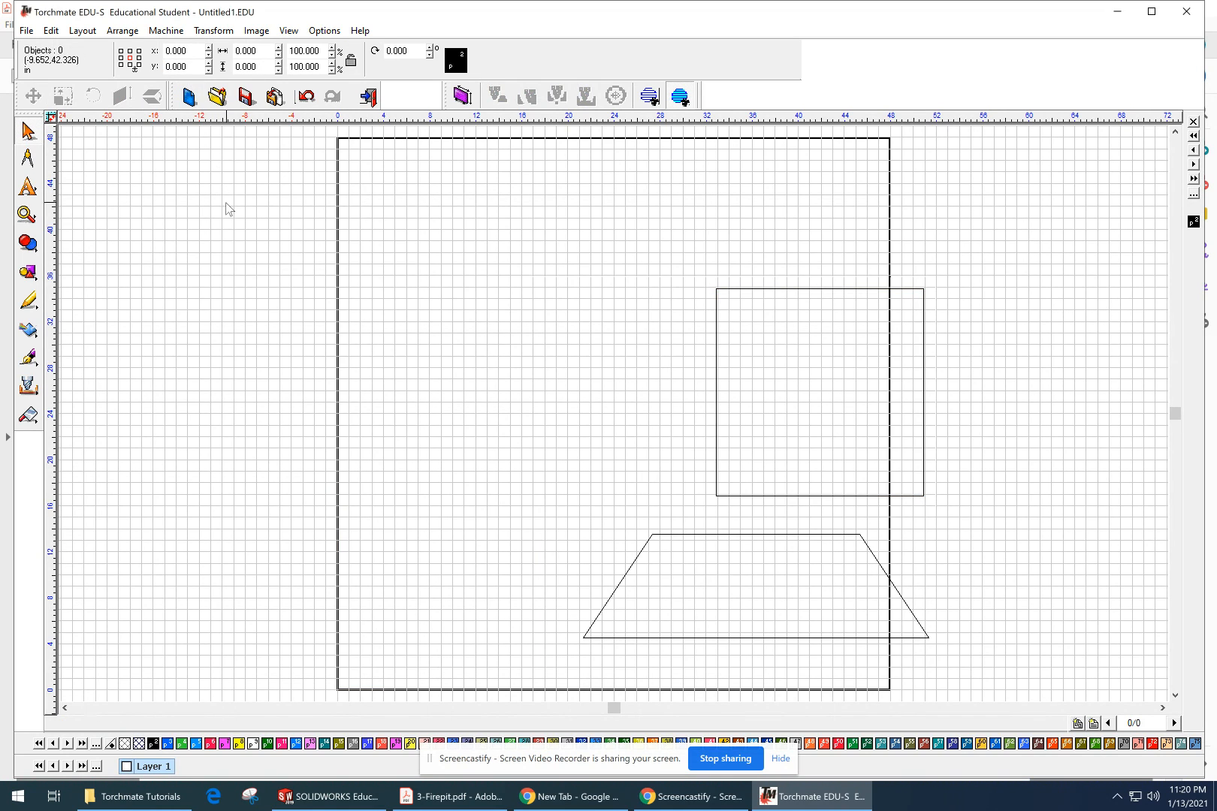
Position the 18 in square with its centre at X 24 and Y 24.
{"action": "left_click", "coordinate": [199, 70]}
{"action": "scroll", "coordinate": [617, 420], "scroll_direction": "down", "scroll_amount": 2}
{"action": "scroll", "coordinate": [614, 419], "scroll_direction": "up", "scroll_amount": 3}
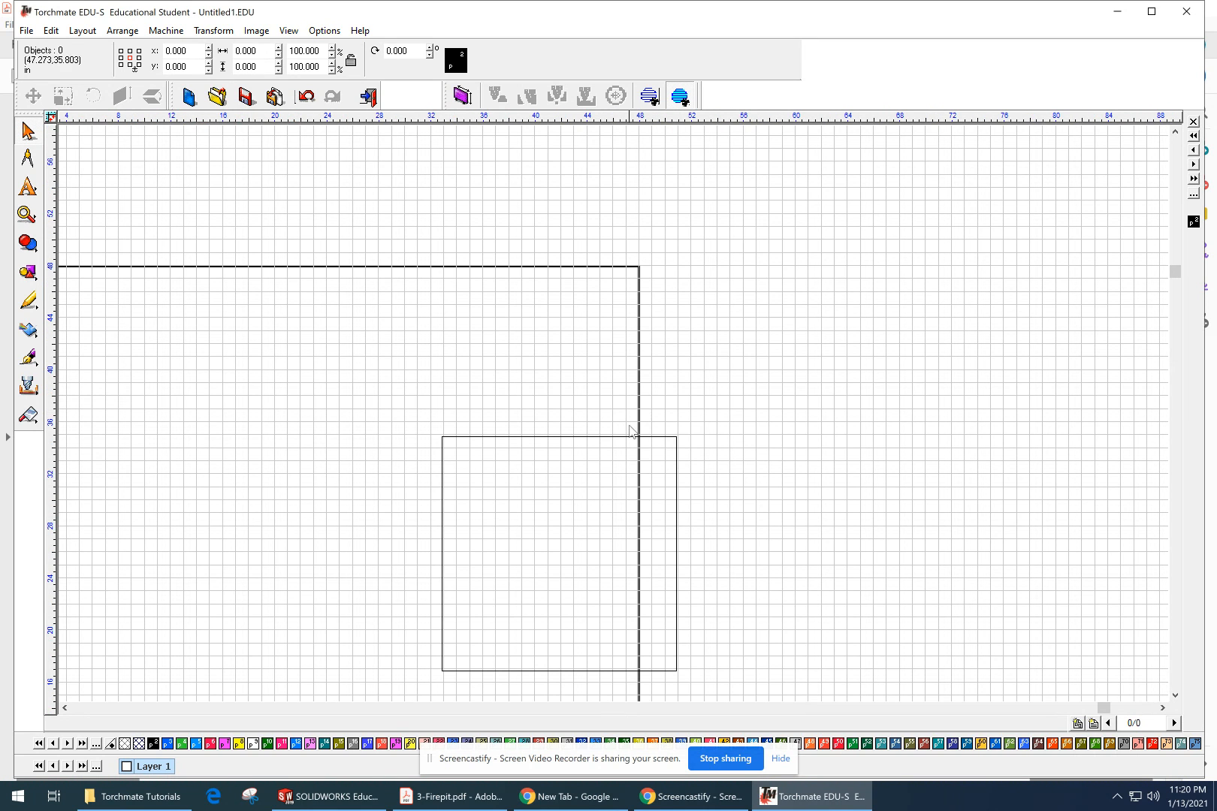
{"action": "left_click", "coordinate": [634, 437]}
{"action": "left_click", "coordinate": [184, 67]}
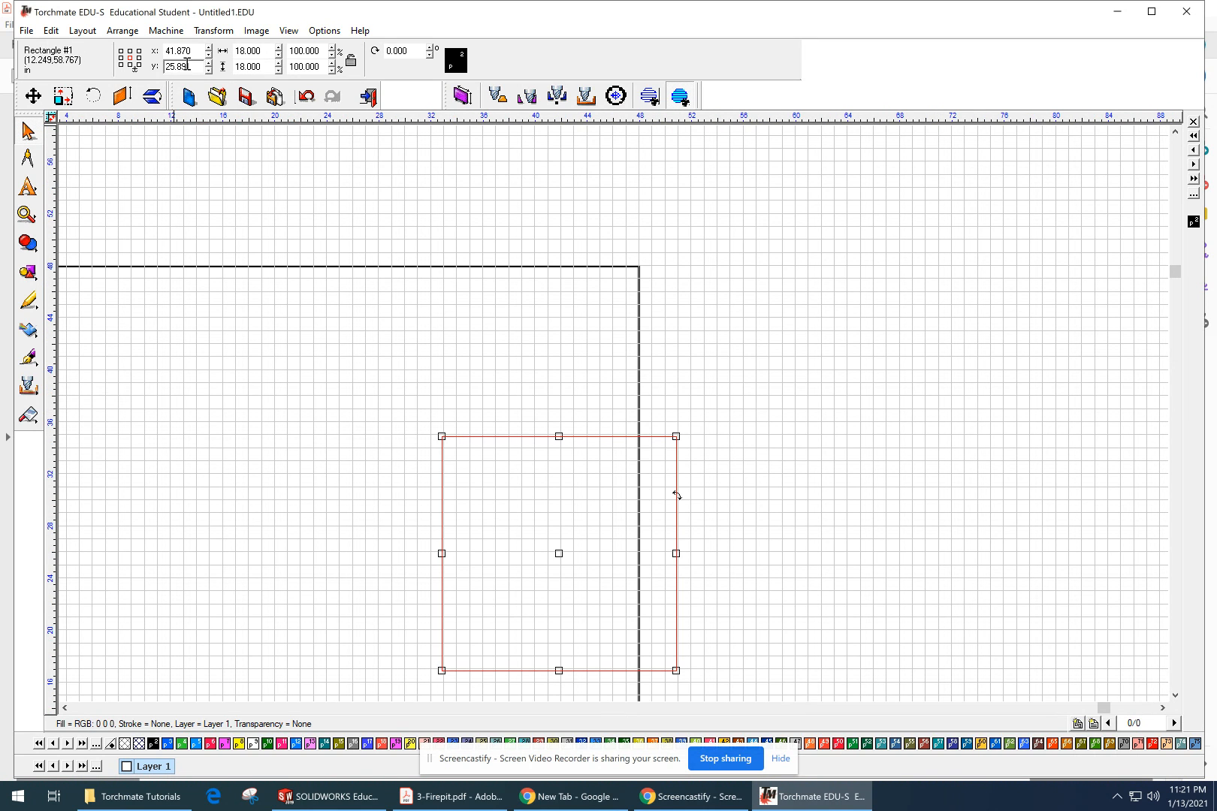
{"action": "left_click", "coordinate": [199, 50]}
{"action": "type", "text": "24"}
{"action": "key", "text": "Tab"}
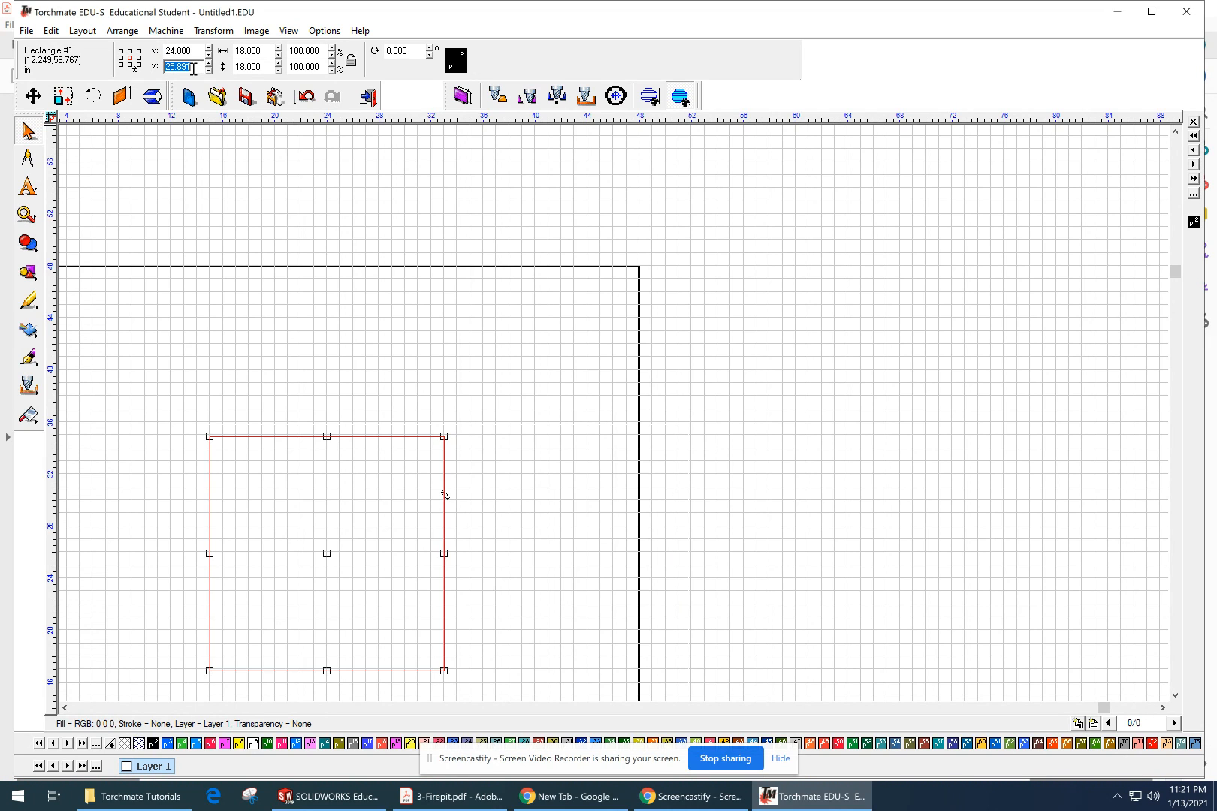
{"action": "type", "text": "24"}
{"action": "left_click", "coordinate": [199, 52]}
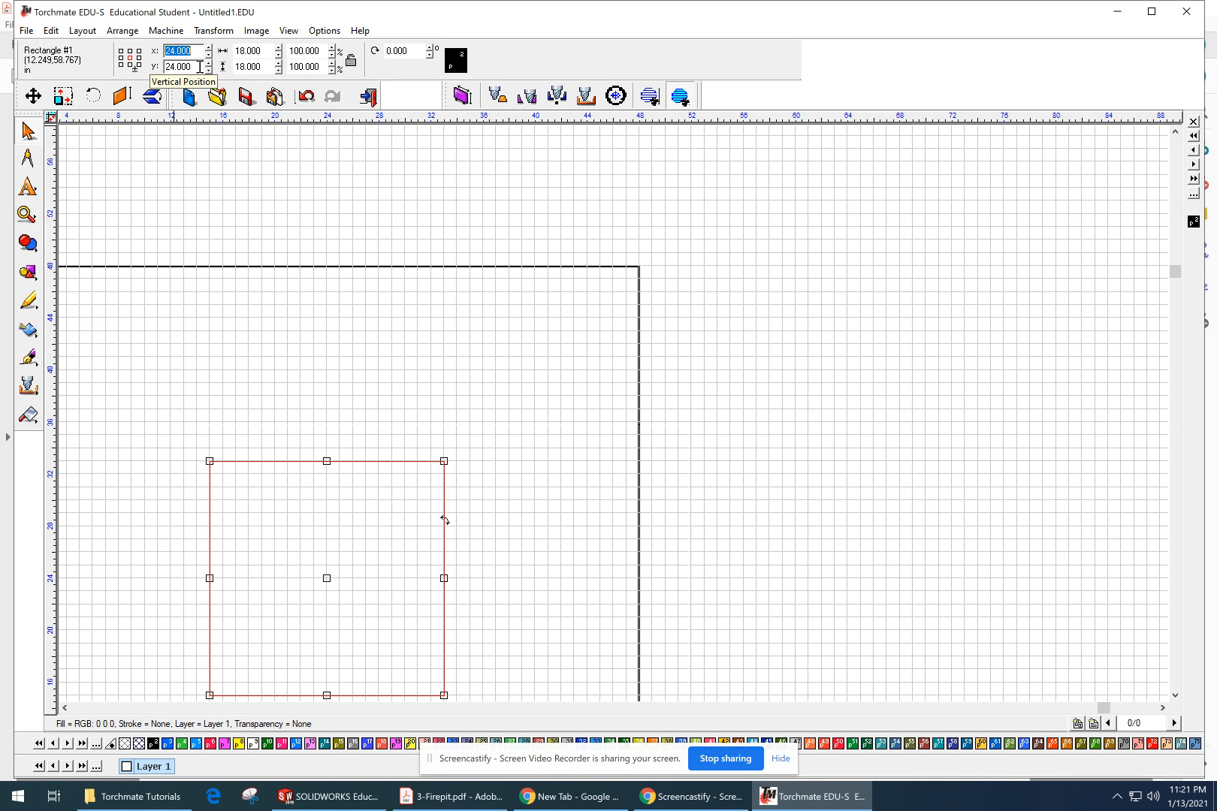
Examine the square's centre position and check it against the dimensions in the Material Size settings.
{"action": "left_click", "coordinate": [366, 418]}
{"action": "scroll", "coordinate": [366, 413], "scroll_direction": "down", "scroll_amount": 2}
{"action": "middle_click_drag", "start_coordinate": [466, 426], "coordinate": [484, 301]}
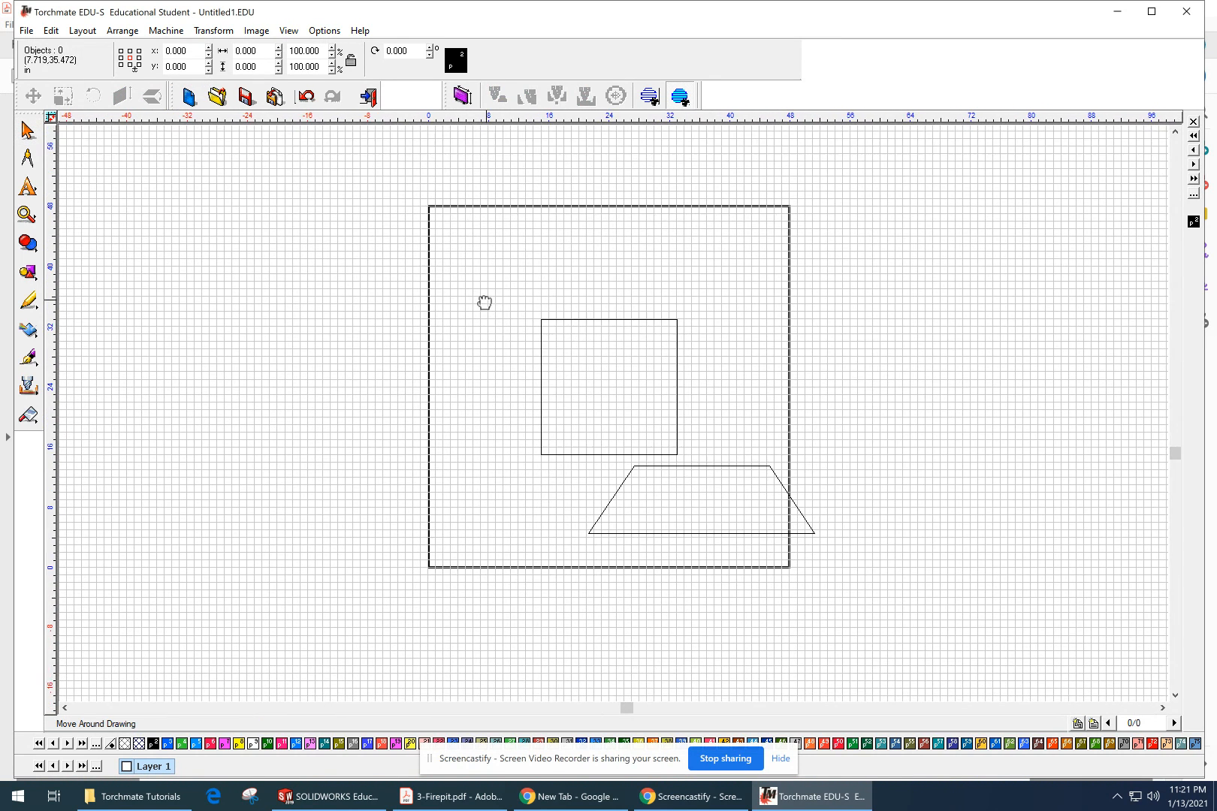
{"action": "left_click", "coordinate": [603, 320]}
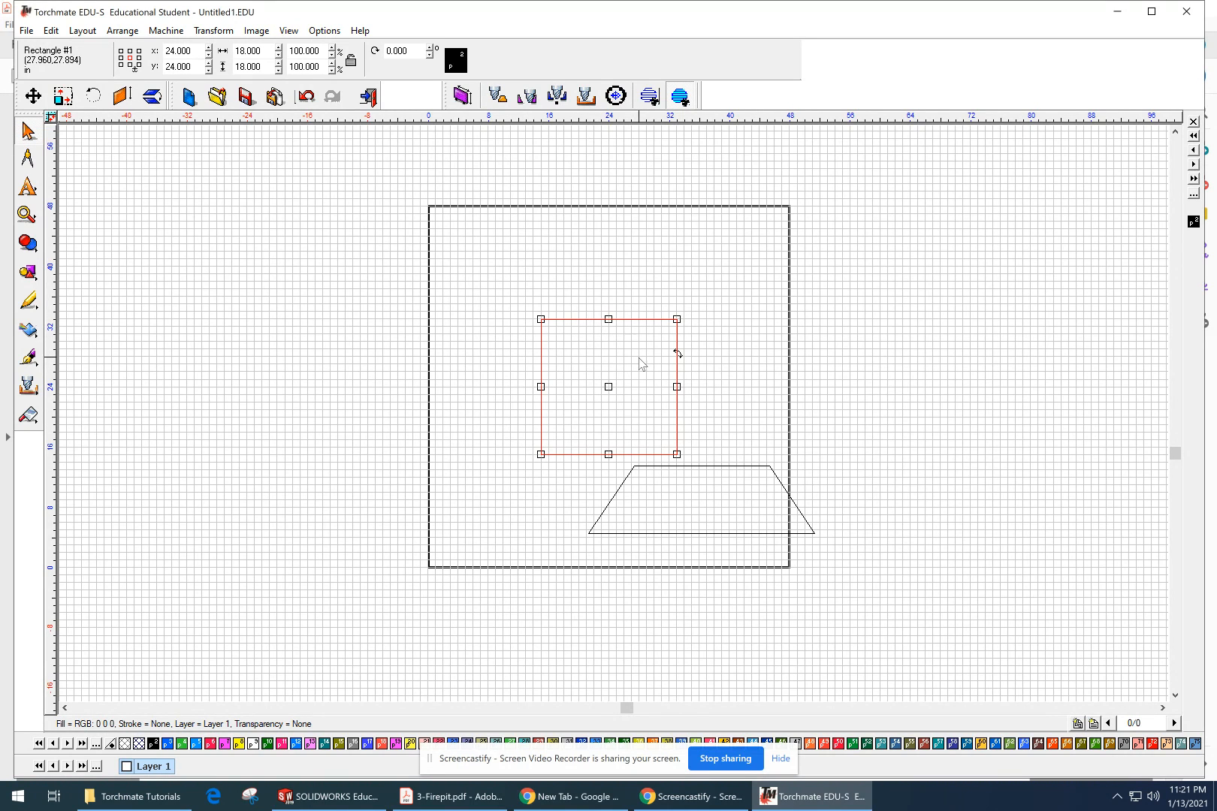
{"action": "left_click", "coordinate": [192, 69]}
{"action": "left_click", "coordinate": [51, 31]}
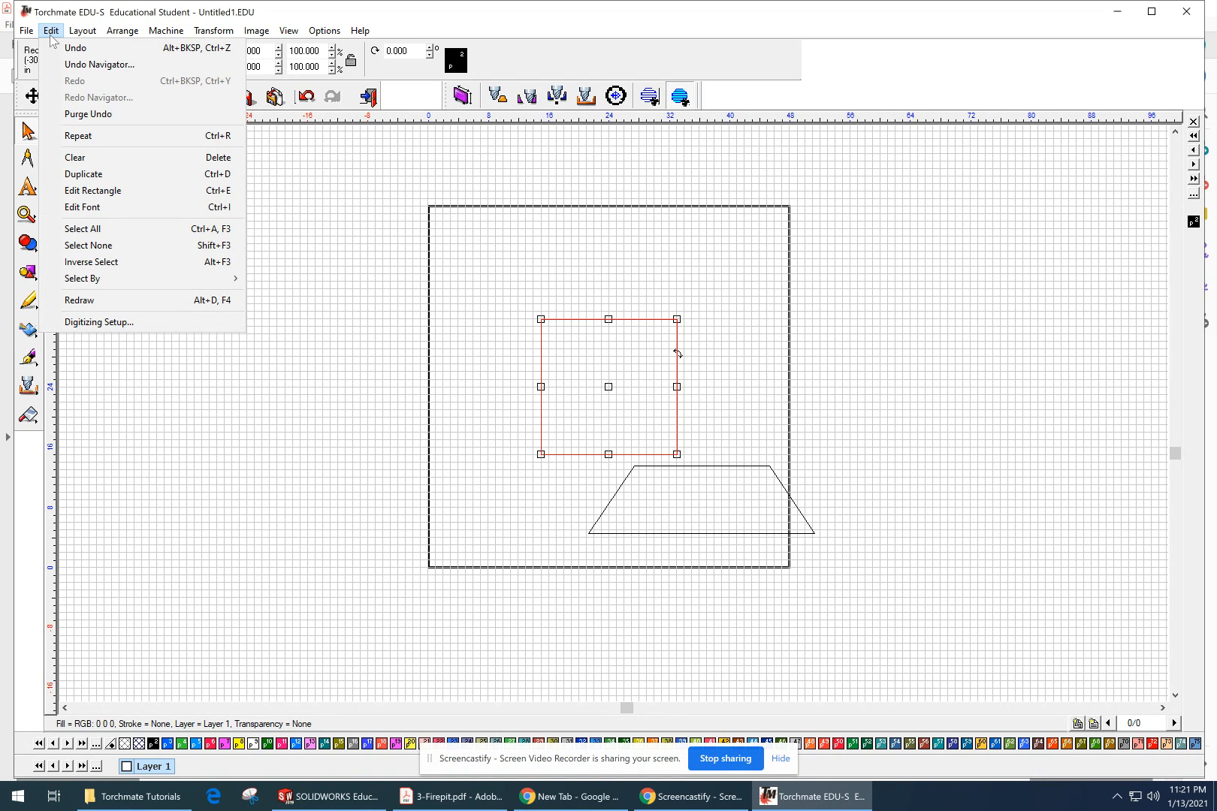
{"action": "mouse_move", "coordinate": [79, 30]}
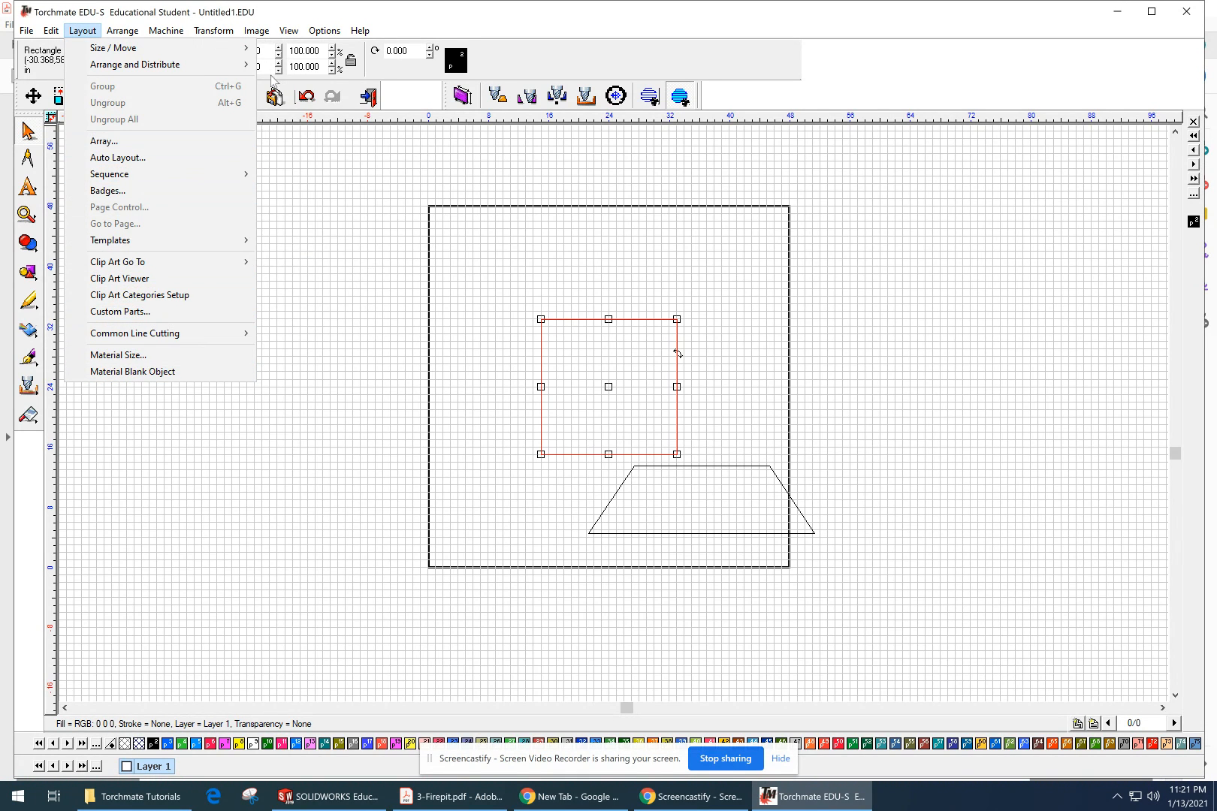
{"action": "left_click", "coordinate": [116, 355]}
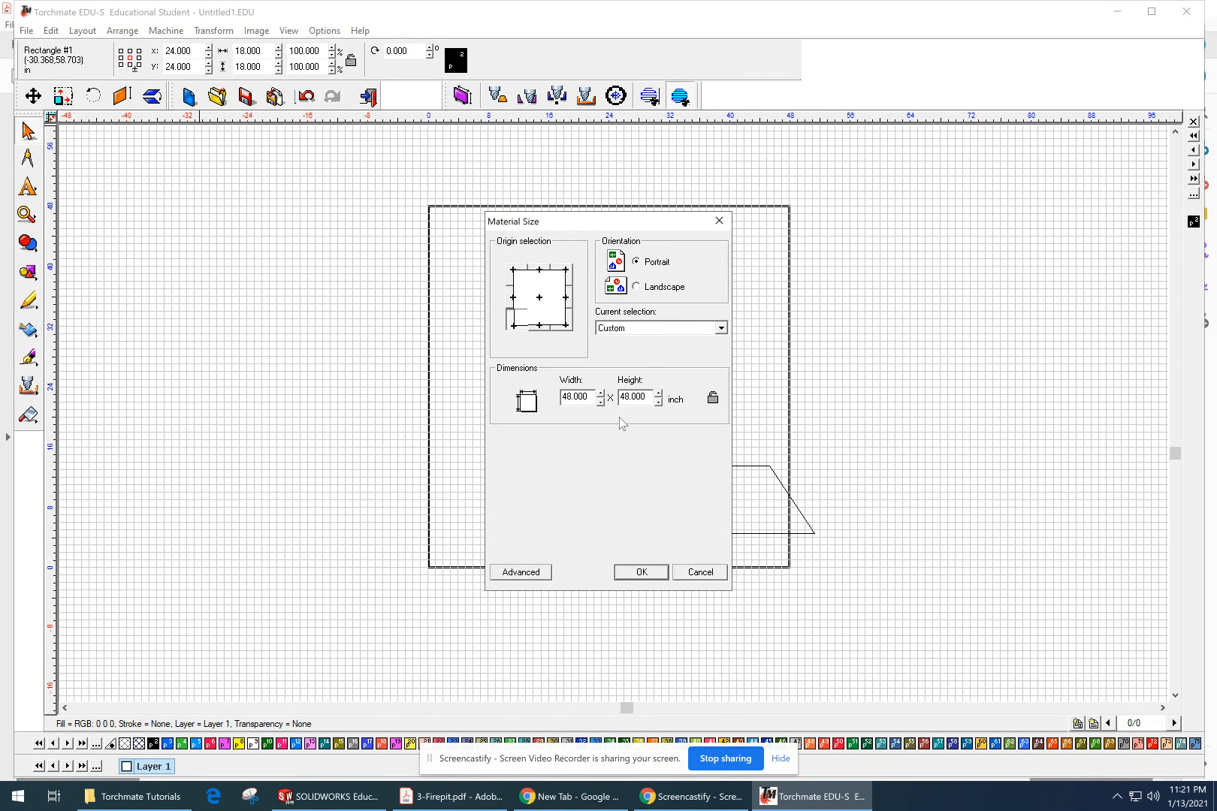
{"action": "left_click", "coordinate": [723, 220]}
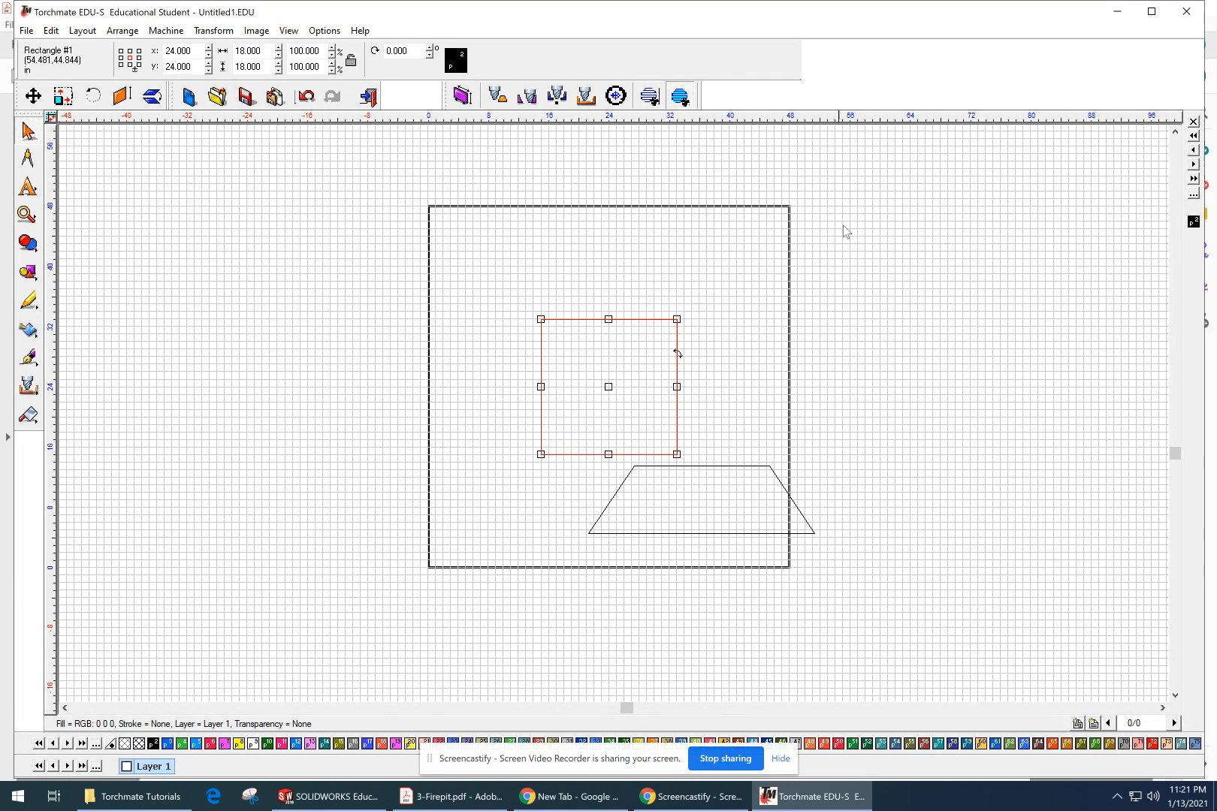
{"action": "scroll", "coordinate": [859, 208], "scroll_direction": "up", "scroll_amount": 6}
{"action": "middle_click_drag", "start_coordinate": [965, 256], "coordinate": [488, 438]}
{"action": "scroll", "coordinate": [959, 320], "scroll_direction": "down", "scroll_amount": 4}
{"action": "middle_click_drag", "start_coordinate": [845, 375], "coordinate": [420, 436]}
{"action": "scroll", "coordinate": [660, 321], "scroll_direction": "down", "scroll_amount": 4}
{"action": "scroll", "coordinate": [613, 416], "scroll_direction": "up", "scroll_amount": 2}
{"action": "middle_click_drag", "start_coordinate": [737, 391], "coordinate": [1134, 362]}
{"action": "middle_click_drag", "start_coordinate": [417, 366], "coordinate": [495, 353]}
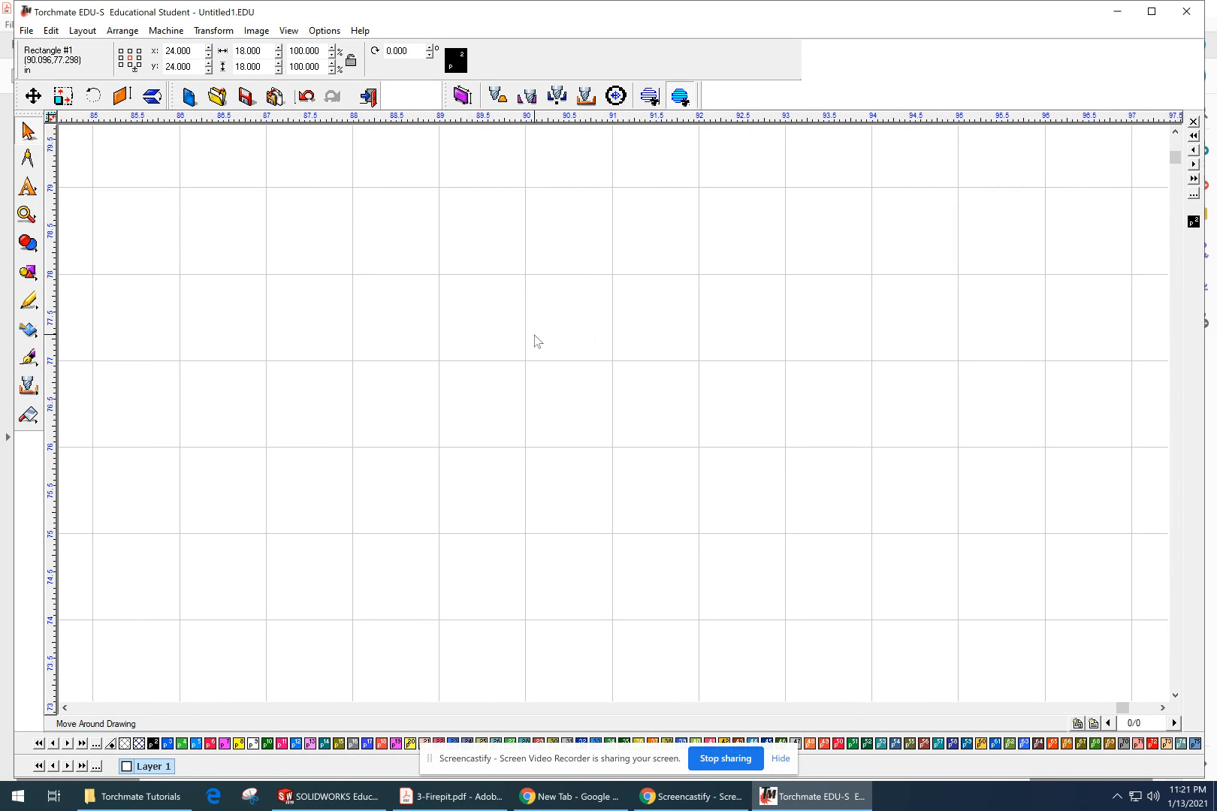
Change the material width in the Material Size settings and apply it.
{"action": "left_click", "coordinate": [51, 31]}
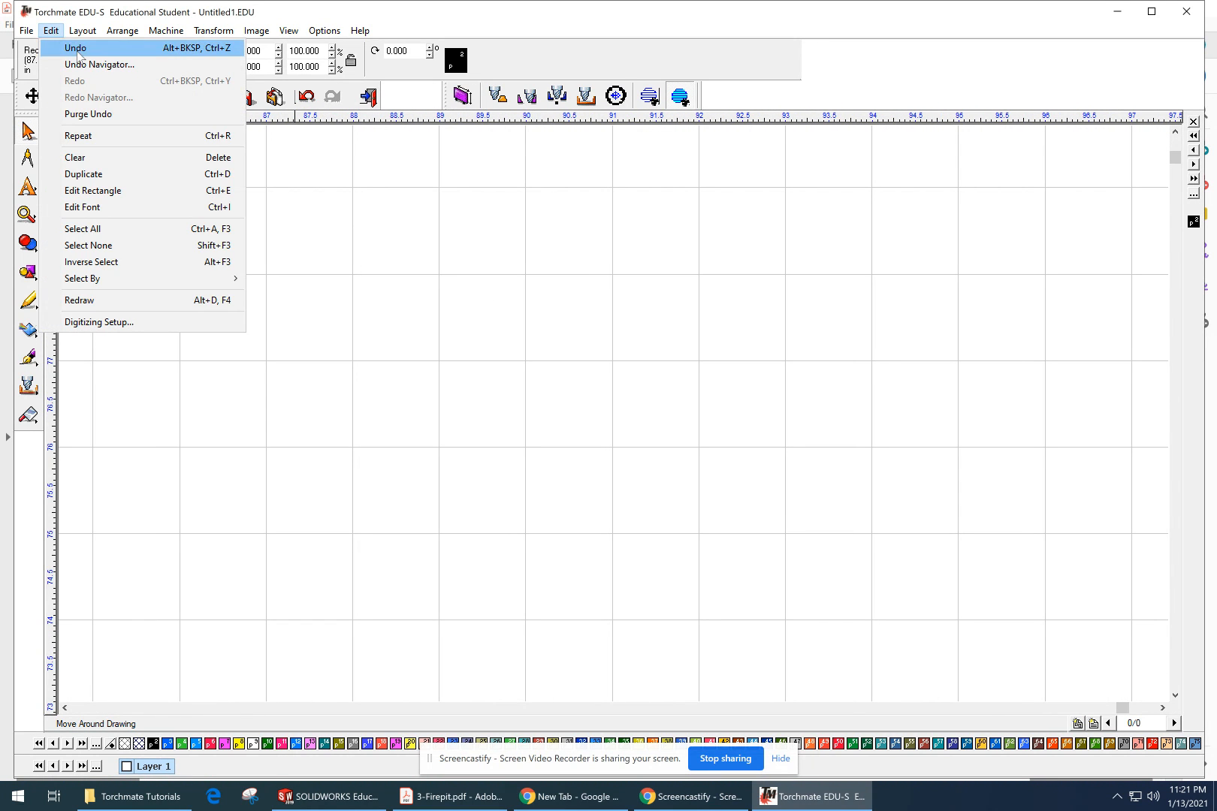
{"action": "mouse_move", "coordinate": [82, 31]}
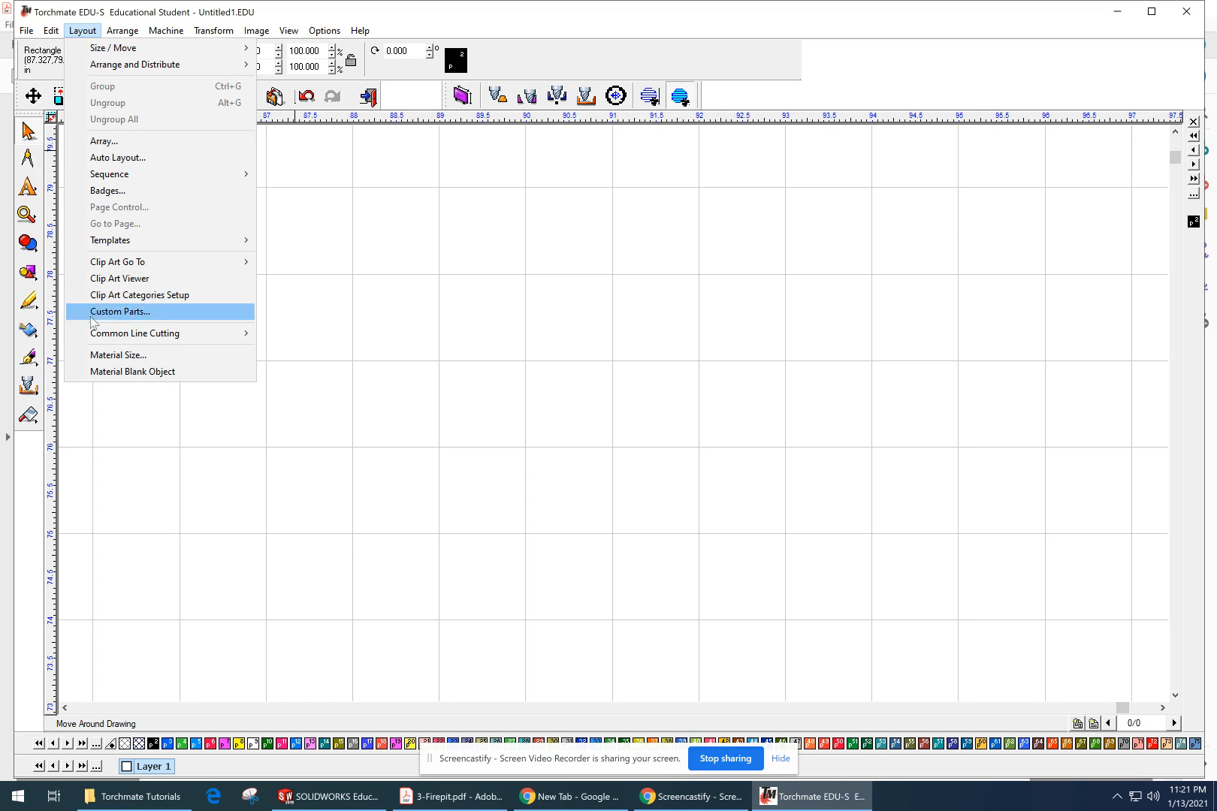
{"action": "left_click", "coordinate": [105, 355]}
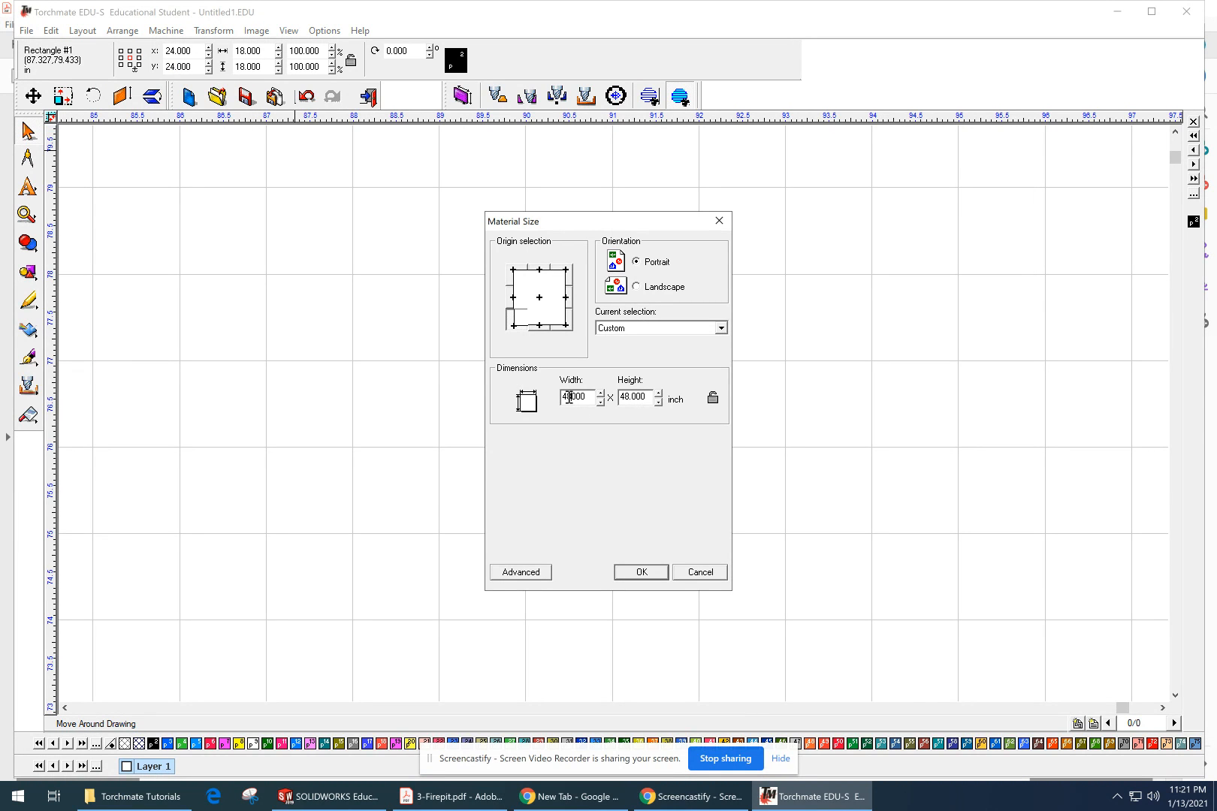
{"action": "left_click", "coordinate": [569, 397]}
{"action": "left_click", "coordinate": [640, 573]}
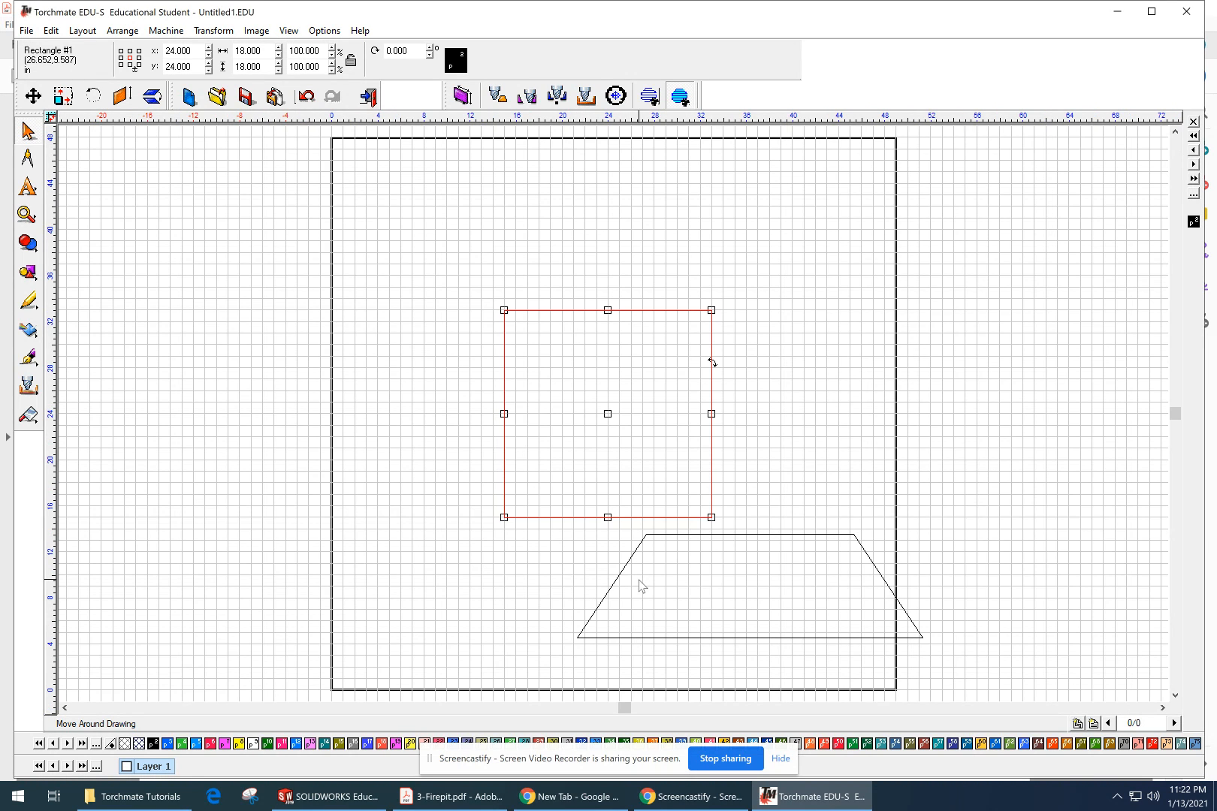
Restore the material width to 48 inches in the Material Size settings.
{"action": "left_click", "coordinate": [52, 33]}
{"action": "mouse_move", "coordinate": [88, 36]}
{"action": "left_click", "coordinate": [122, 355]}
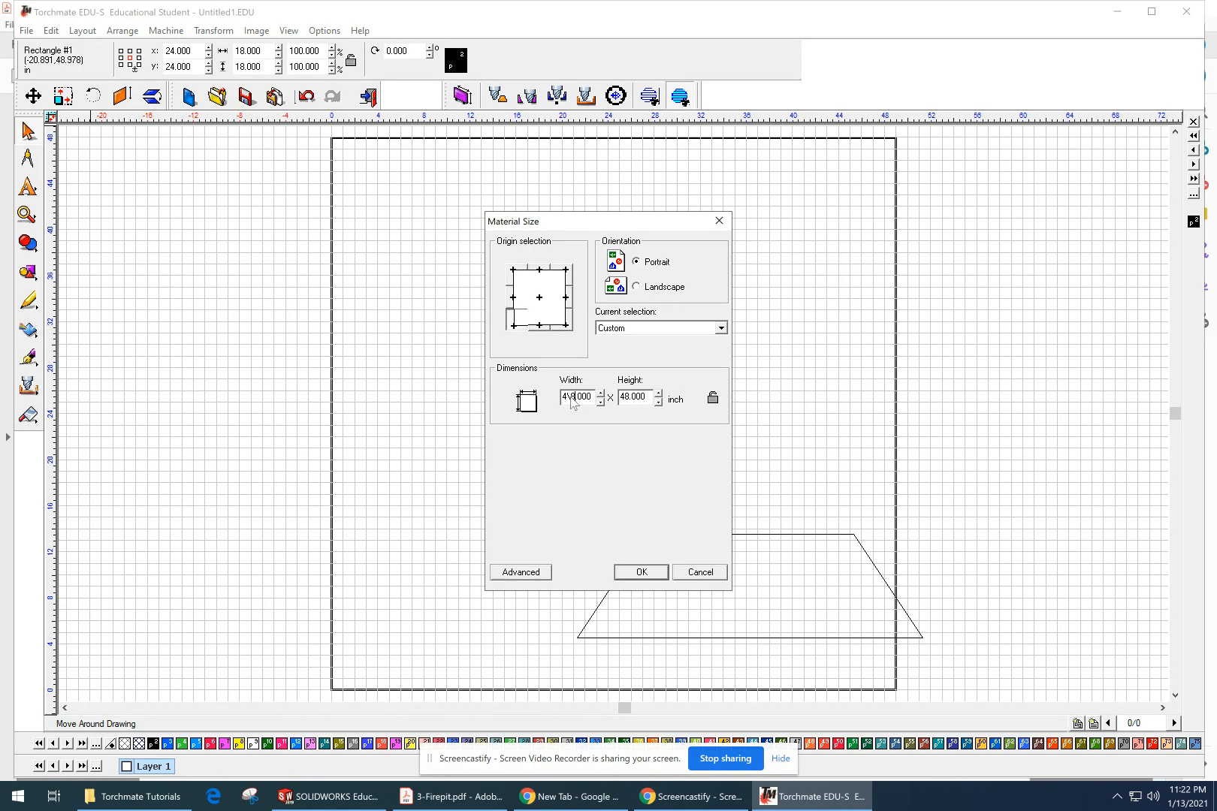
{"action": "key", "text": "BackSpace"}
{"action": "key", "text": "BackSpace"}
{"action": "left_click", "coordinate": [642, 573]}
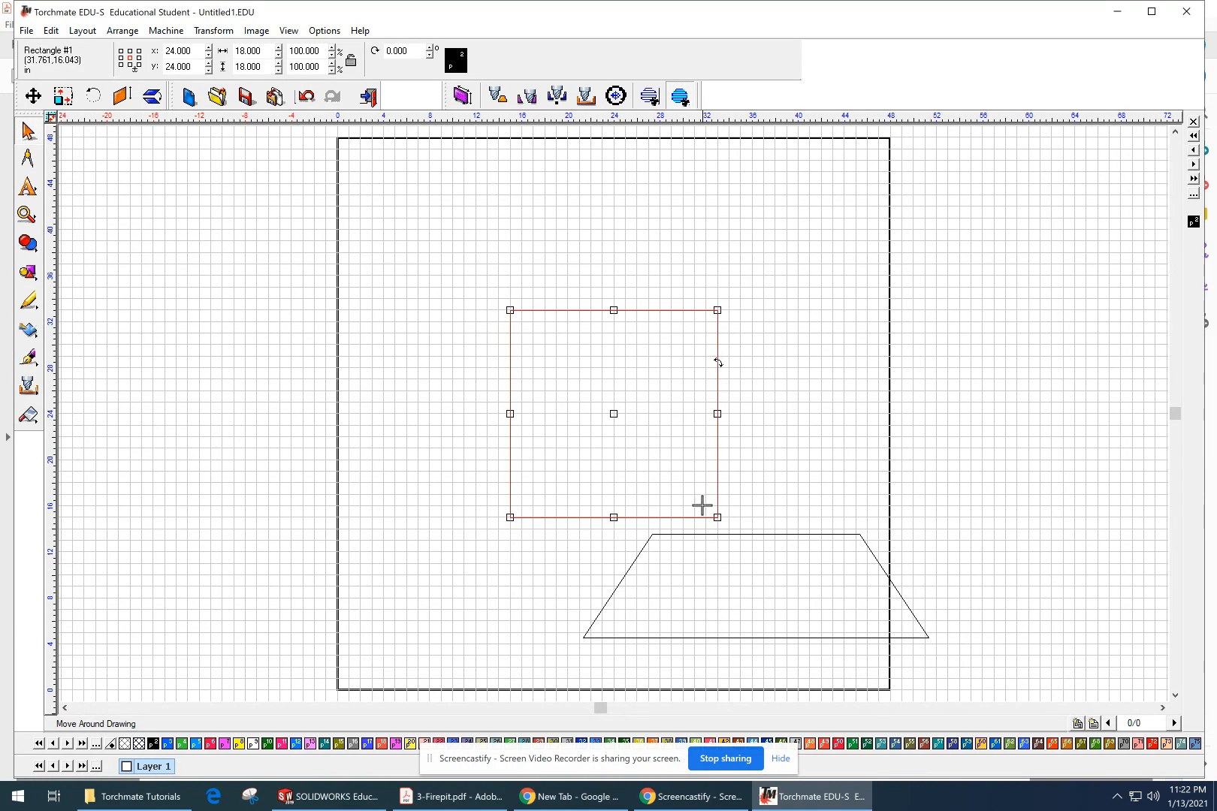
Check the positions of the trapezoid's top-centre and the square's bottom-centre reference points.
{"action": "left_click", "coordinate": [767, 480]}
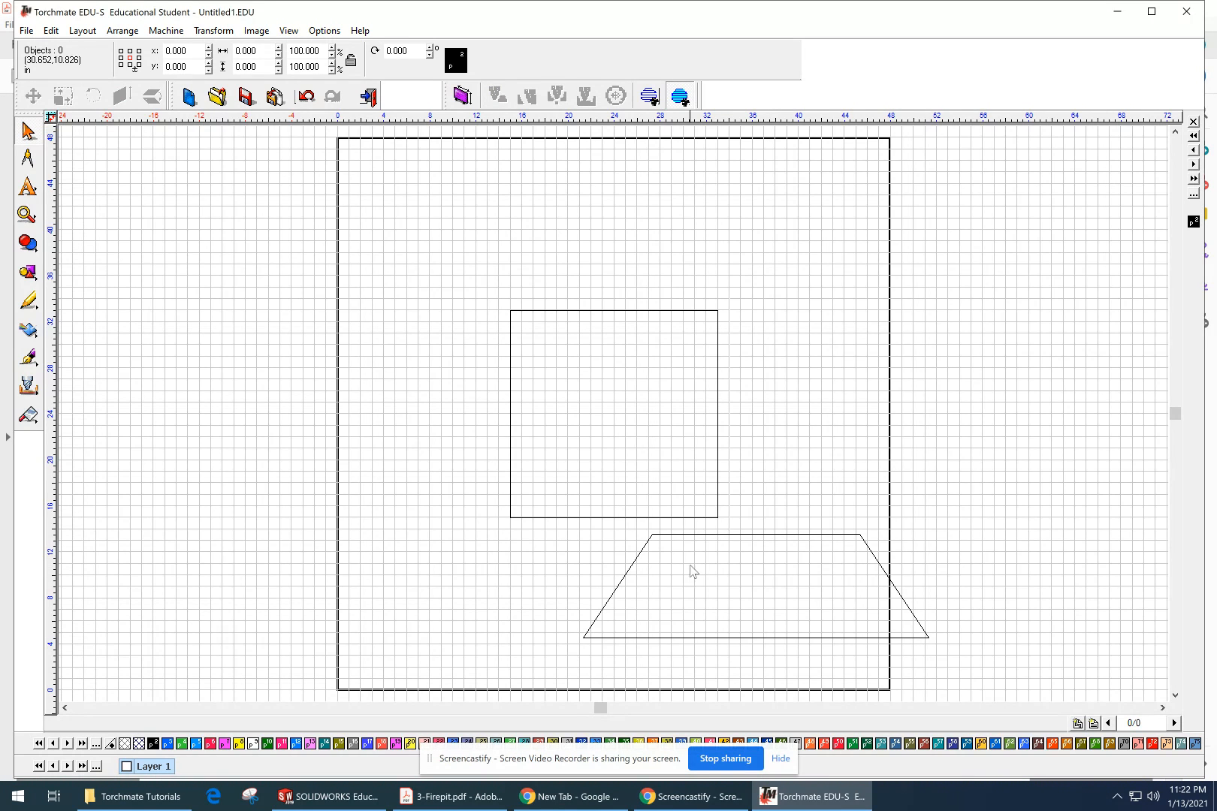
{"action": "left_click", "coordinate": [827, 535]}
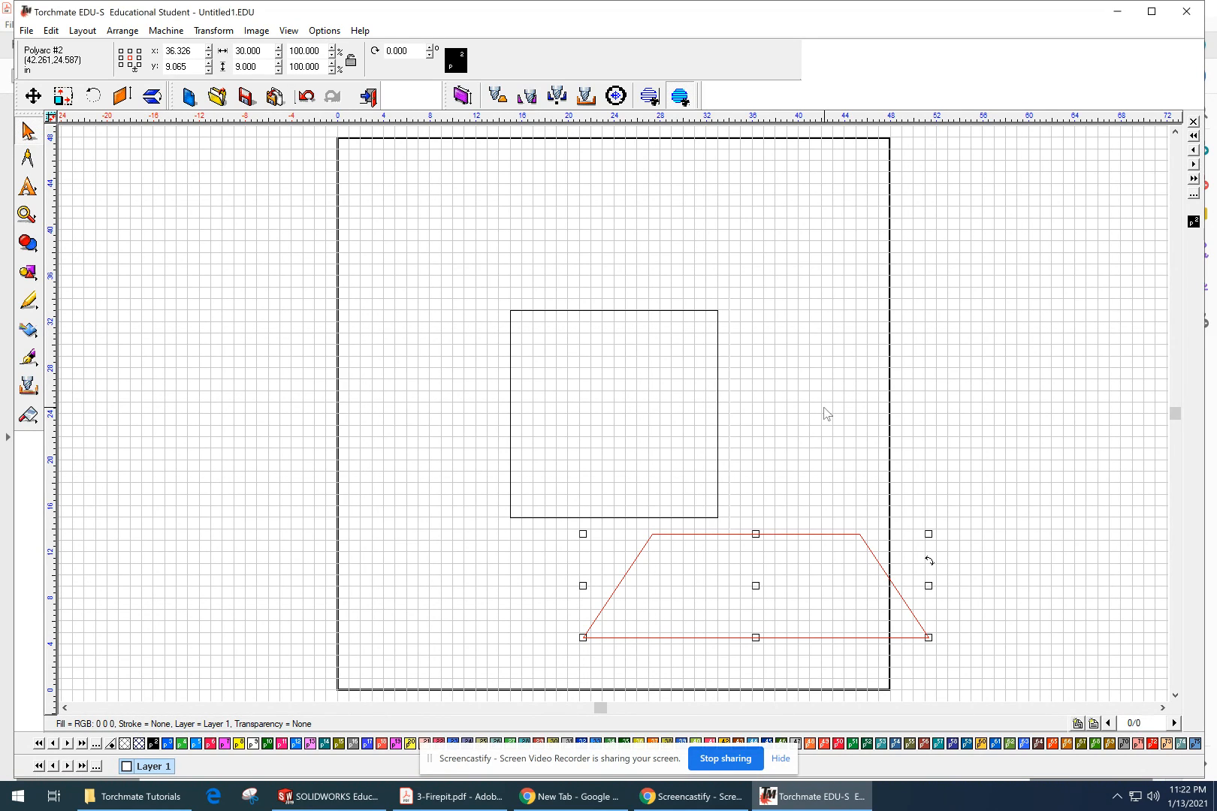
{"action": "left_click", "coordinate": [131, 52]}
{"action": "left_click", "coordinate": [760, 508]}
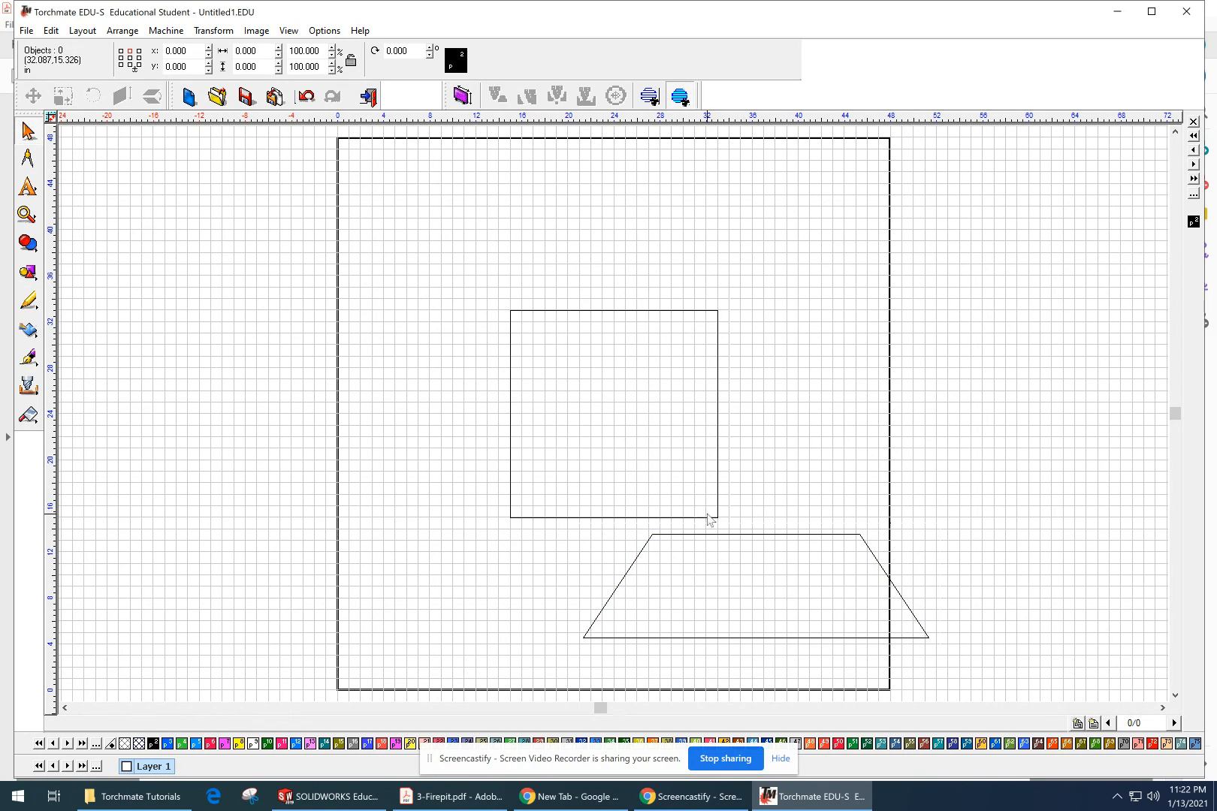
{"action": "left_click", "coordinate": [713, 517]}
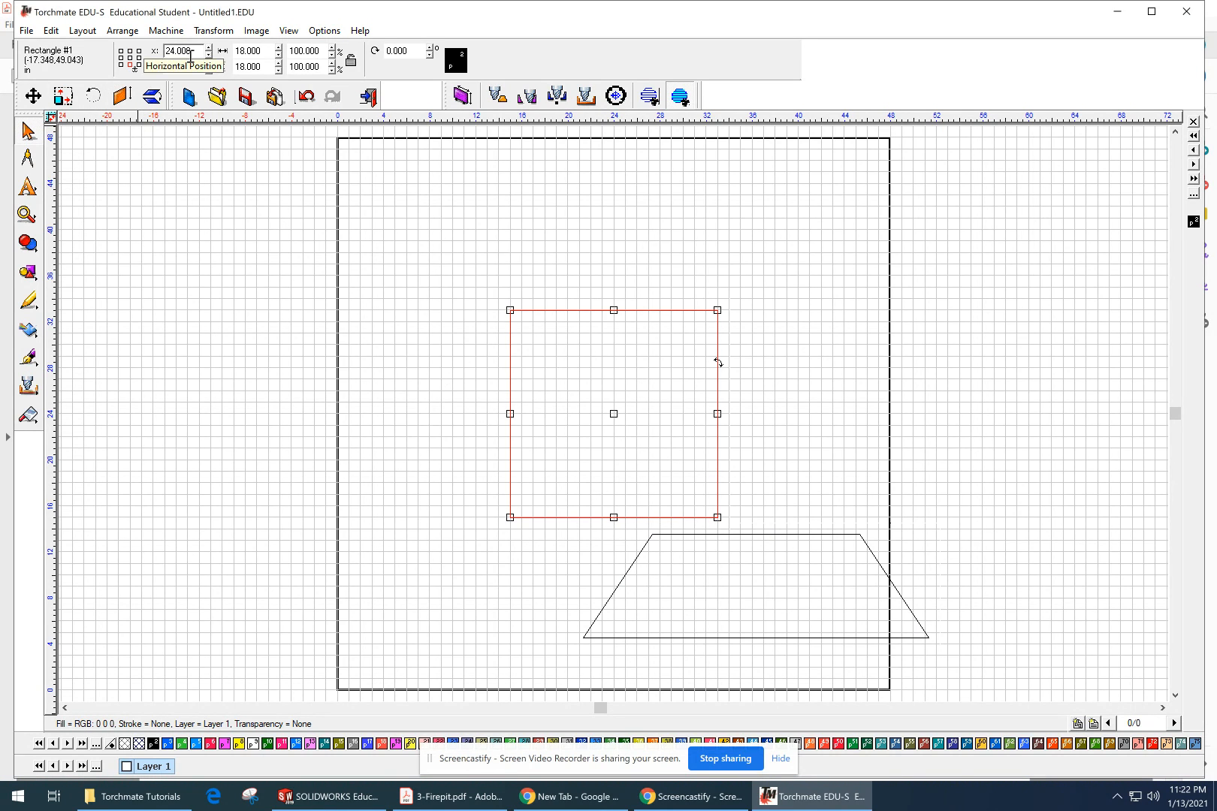
{"action": "left_click", "coordinate": [620, 550]}
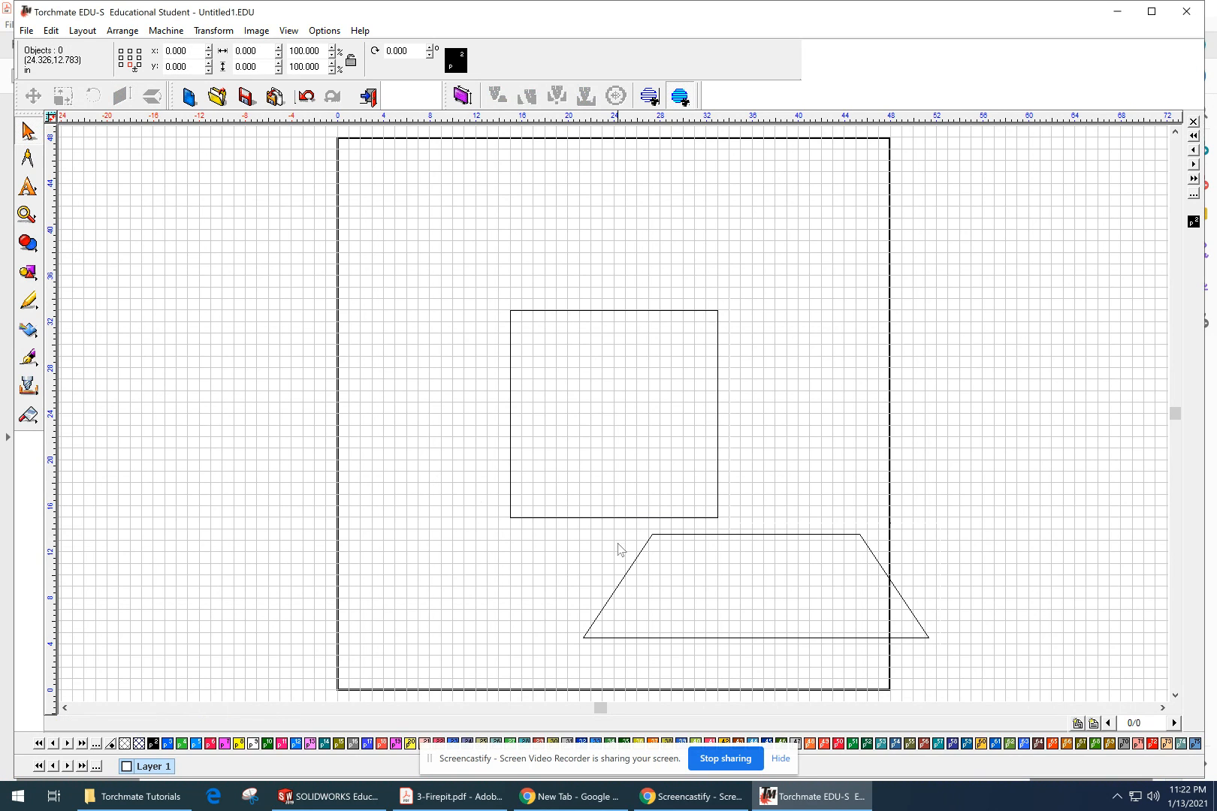
Align the trapezoid under the square by placing its top-centre reference point at X 24 and Y 15.
{"action": "left_click", "coordinate": [754, 534]}
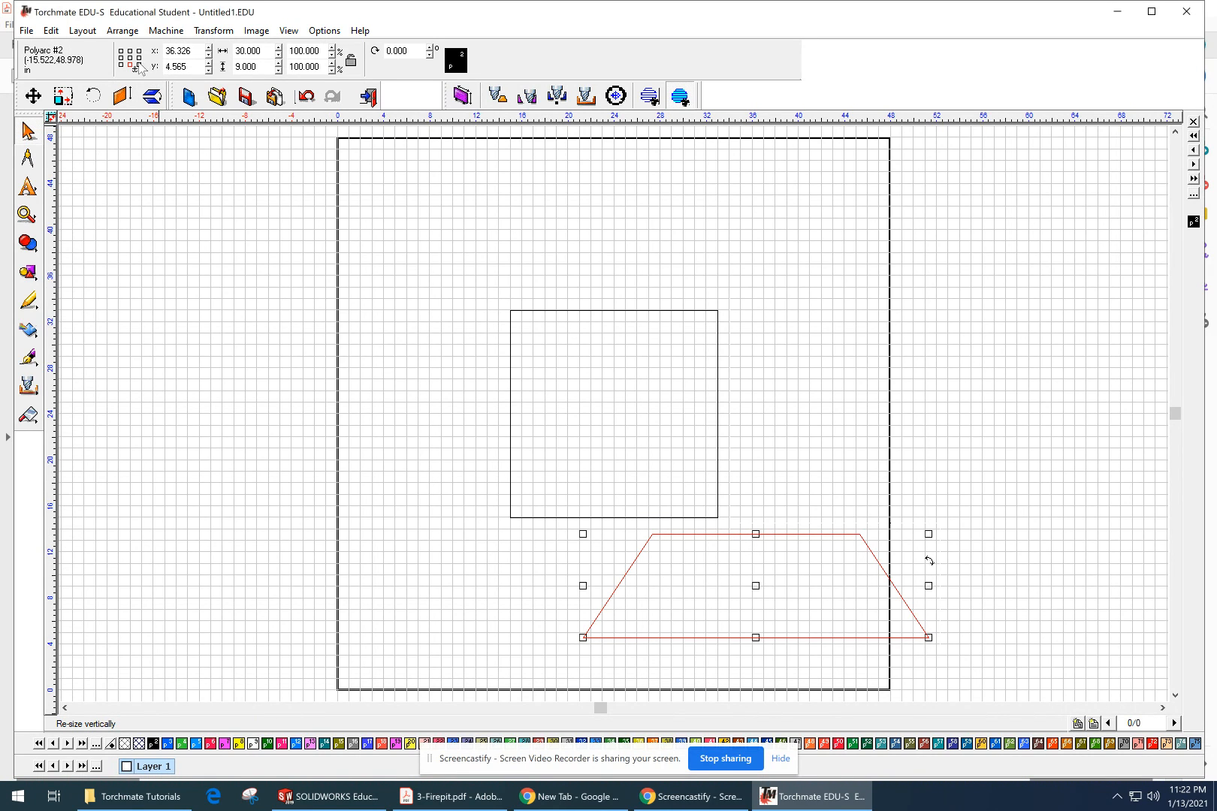
{"action": "double_click", "coordinate": [187, 67]}
{"action": "type", "text": "15"}
{"action": "key", "text": "Return"}
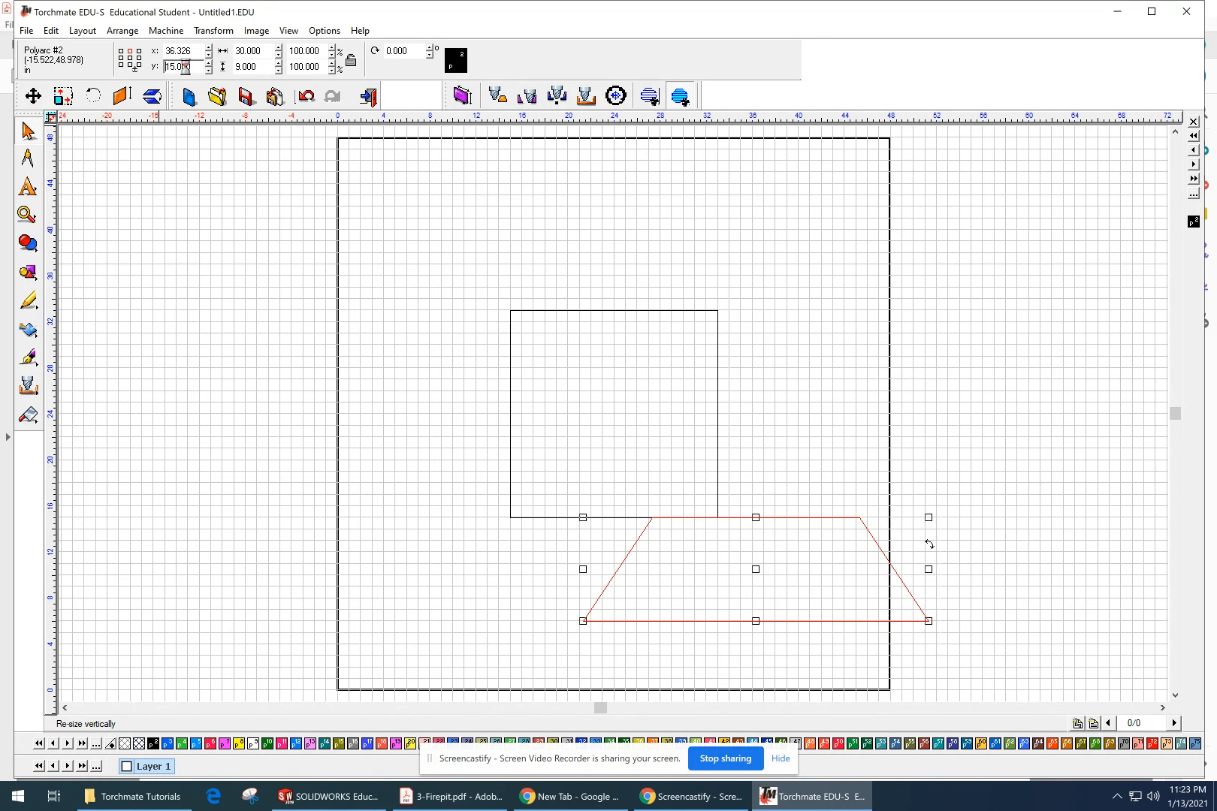
{"action": "double_click", "coordinate": [199, 50]}
{"action": "type", "text": "24"}
{"action": "key", "text": "Return"}
{"action": "left_click", "coordinate": [378, 304]}
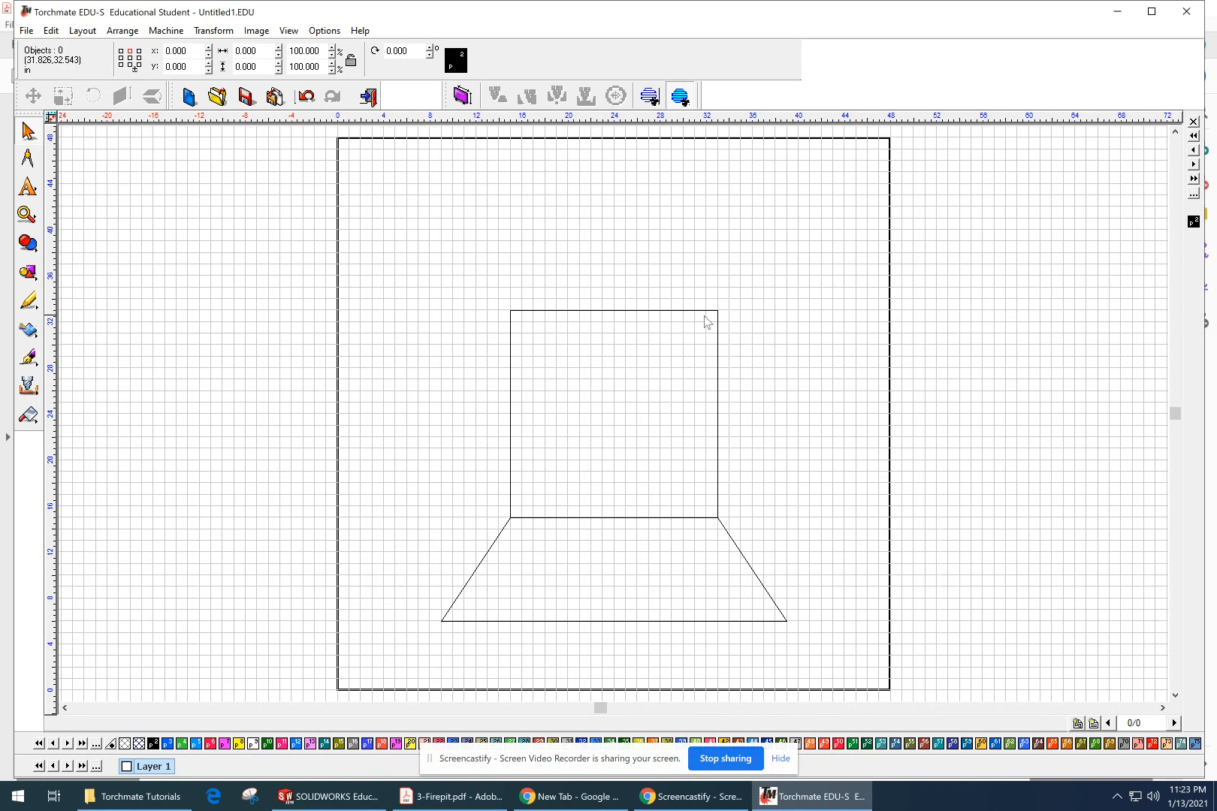
Try mirroring the trapezoid under the square vertically, flipping it back and forth to its original orientation.
{"action": "left_click", "coordinate": [479, 575]}
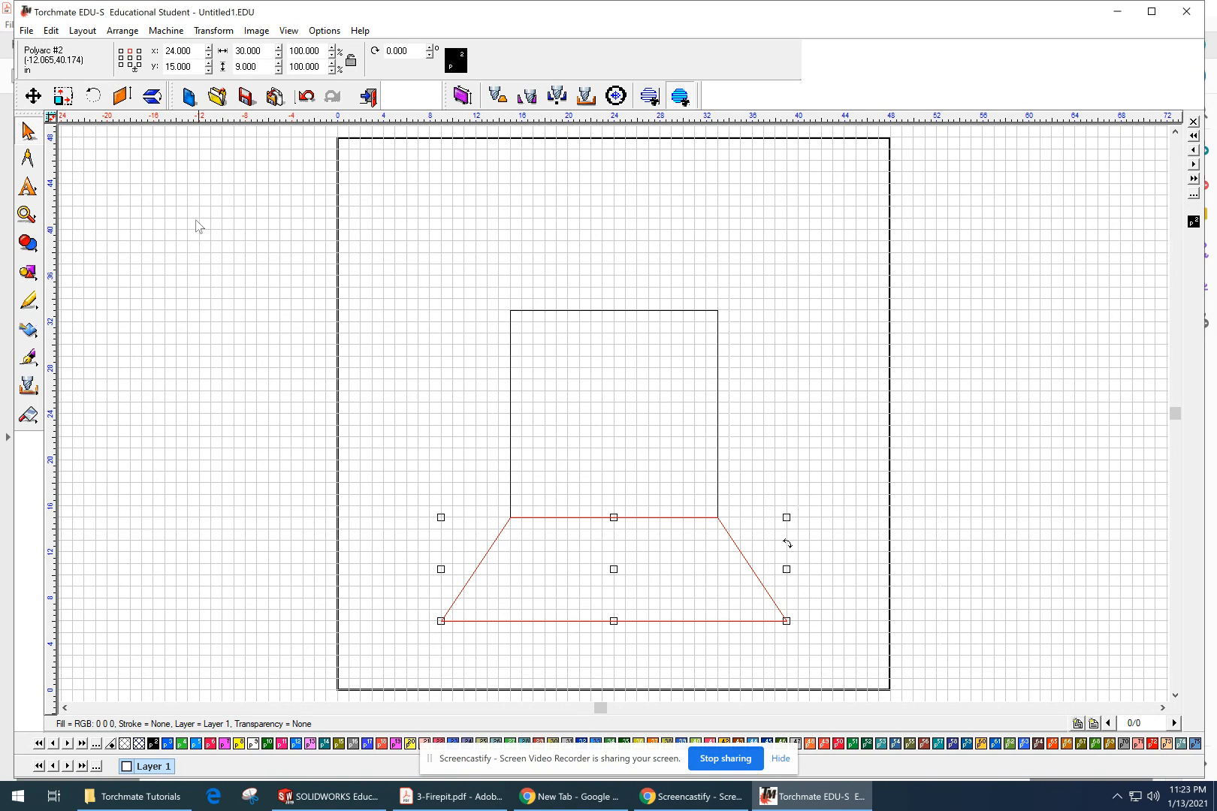
{"action": "left_click", "coordinate": [151, 106]}
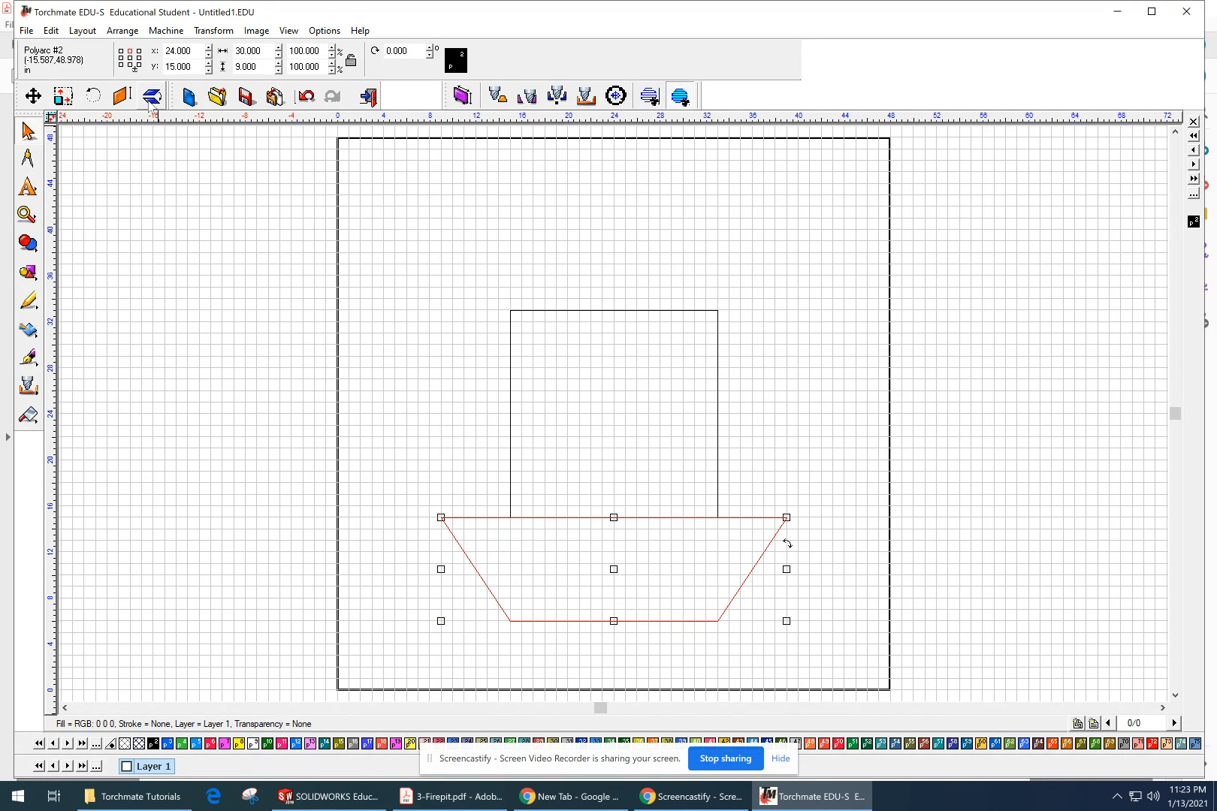
{"action": "left_click", "coordinate": [151, 106]}
{"action": "left_click", "coordinate": [151, 106]}
{"action": "left_click", "coordinate": [151, 106]}
{"action": "left_click", "coordinate": [151, 106]}
{"action": "left_click", "coordinate": [151, 106]}
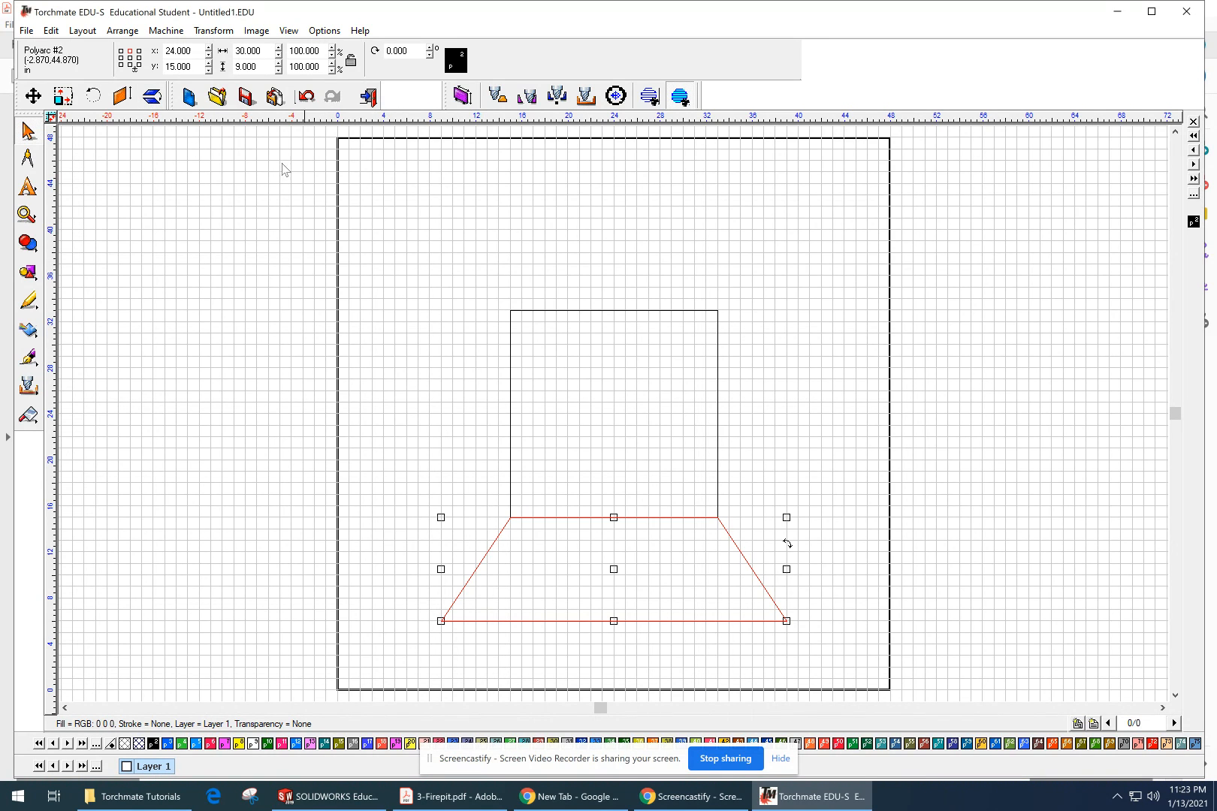
Duplicate the trapezoid under the square and mirror the copy vertically.
{"action": "left_click", "coordinate": [51, 30]}
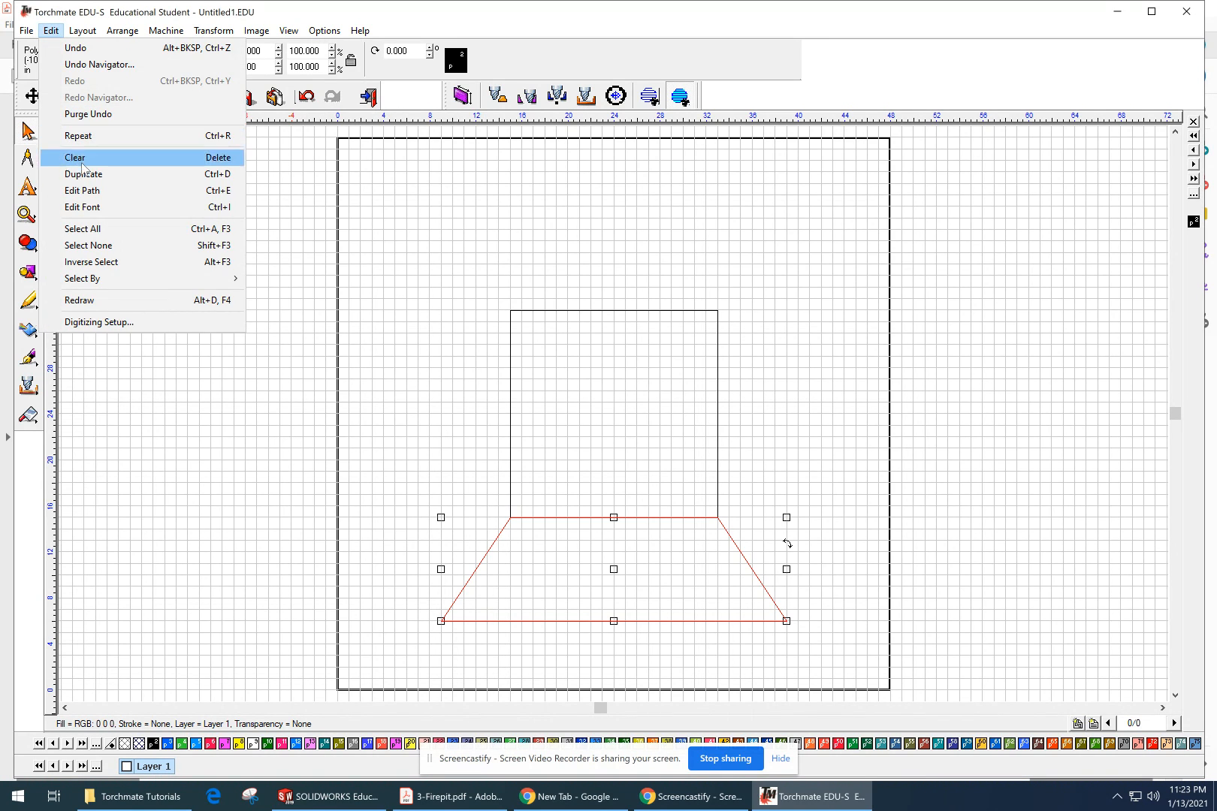
{"action": "left_click", "coordinate": [218, 177]}
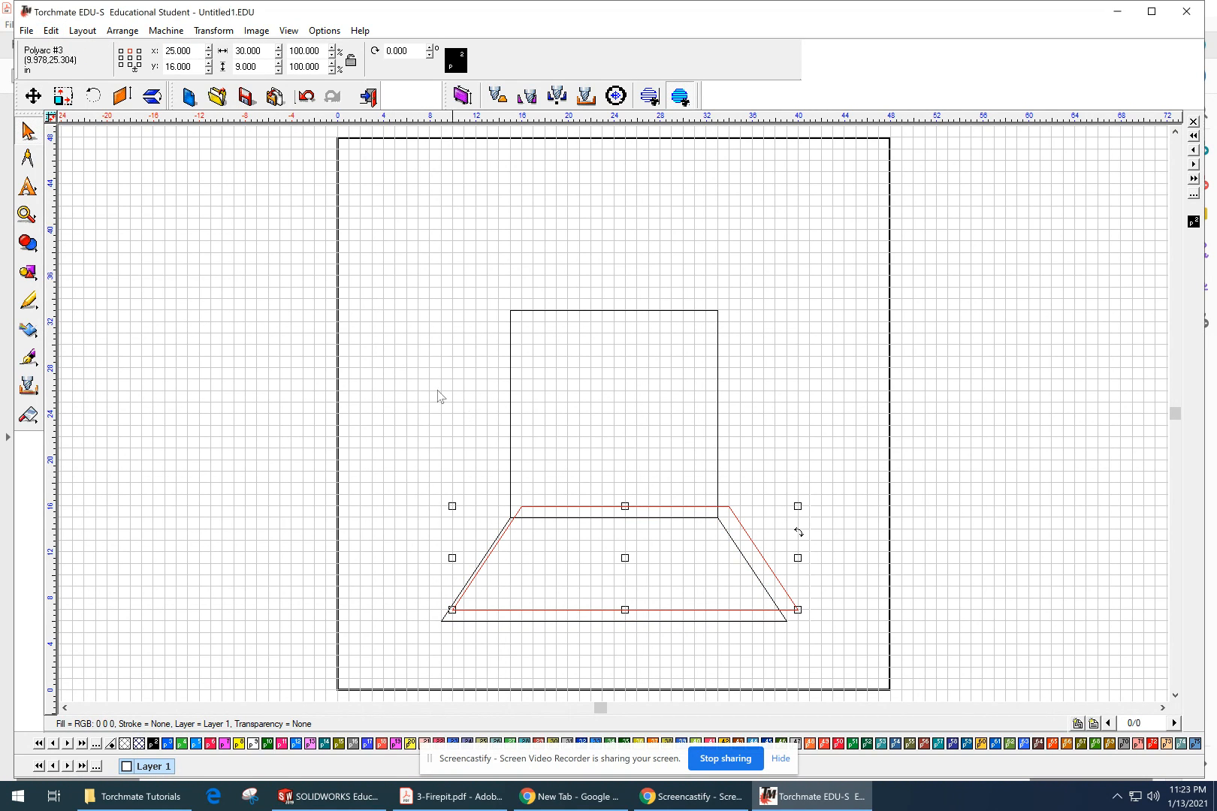
{"action": "left_click", "coordinate": [152, 96]}
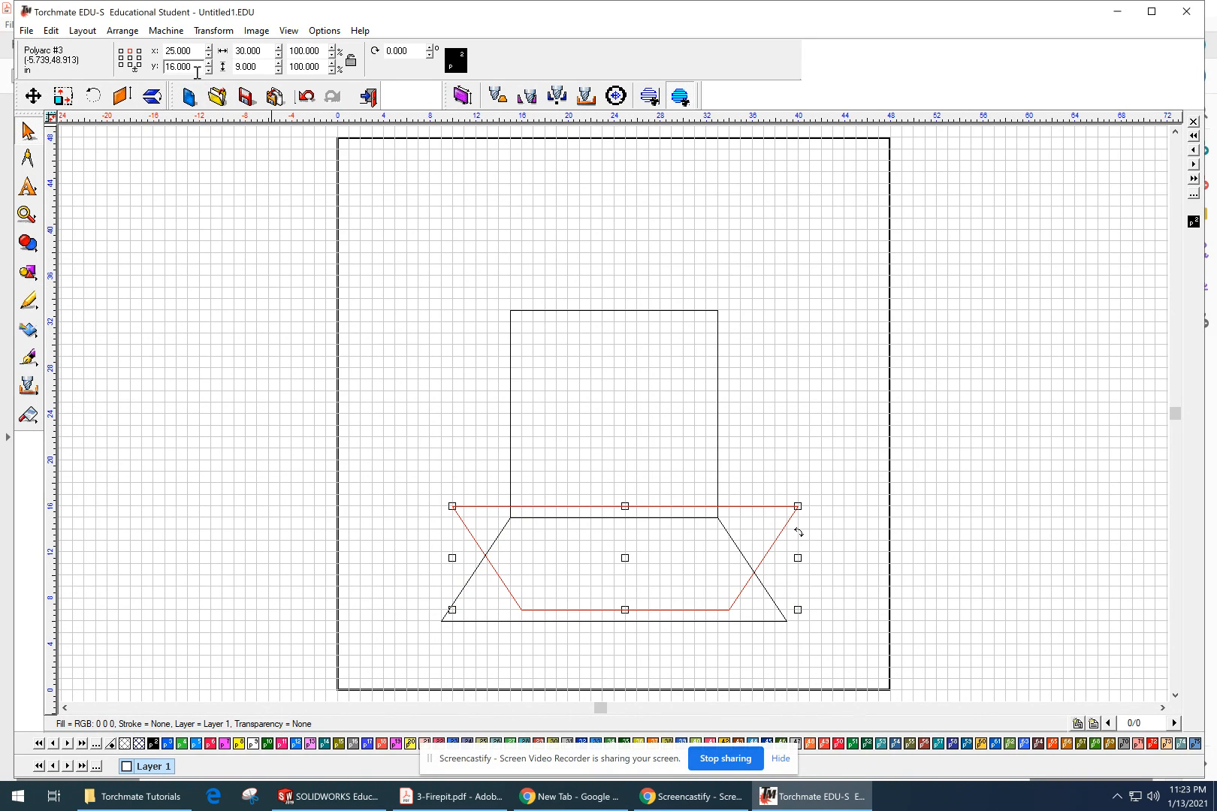
Set the flipped copy's bottom-centre reference point to X 24 and move the copy just above the square.
{"action": "left_click", "coordinate": [130, 66]}
{"action": "double_click", "coordinate": [195, 49]}
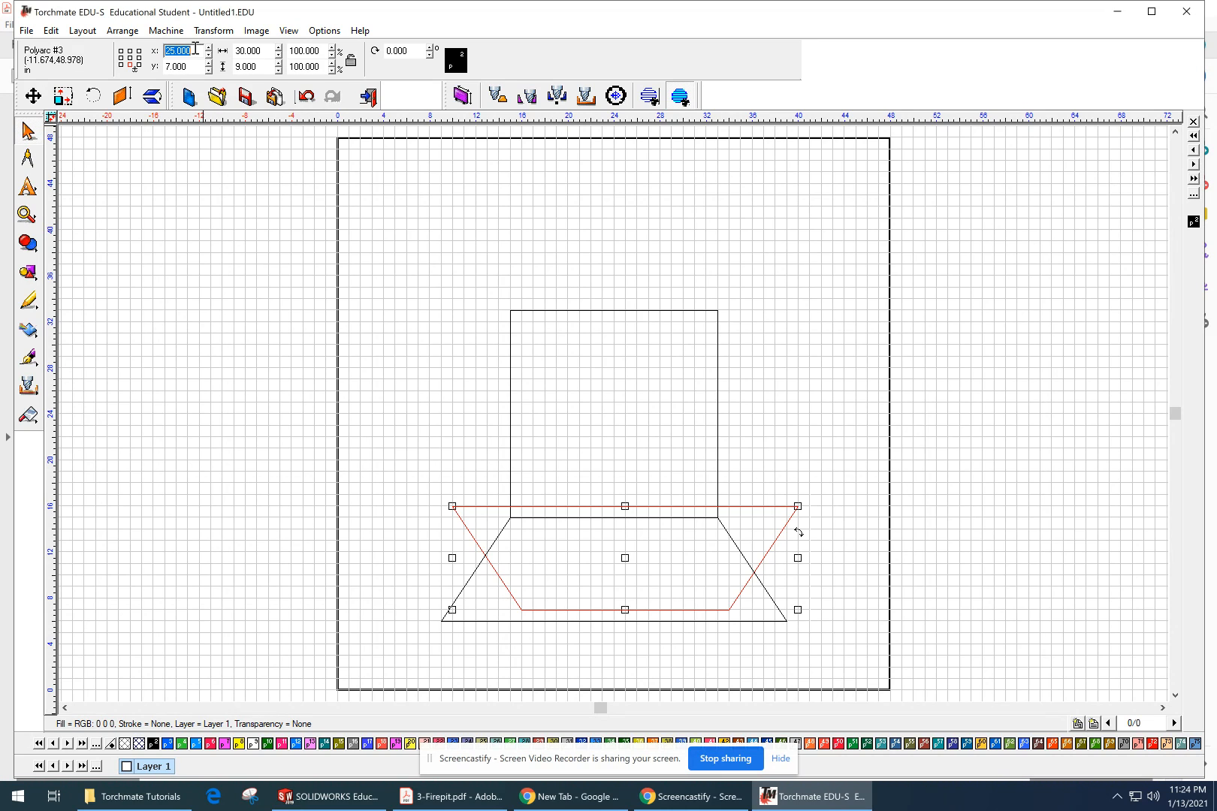
{"action": "type", "text": "24"}
{"action": "key", "text": "Return"}
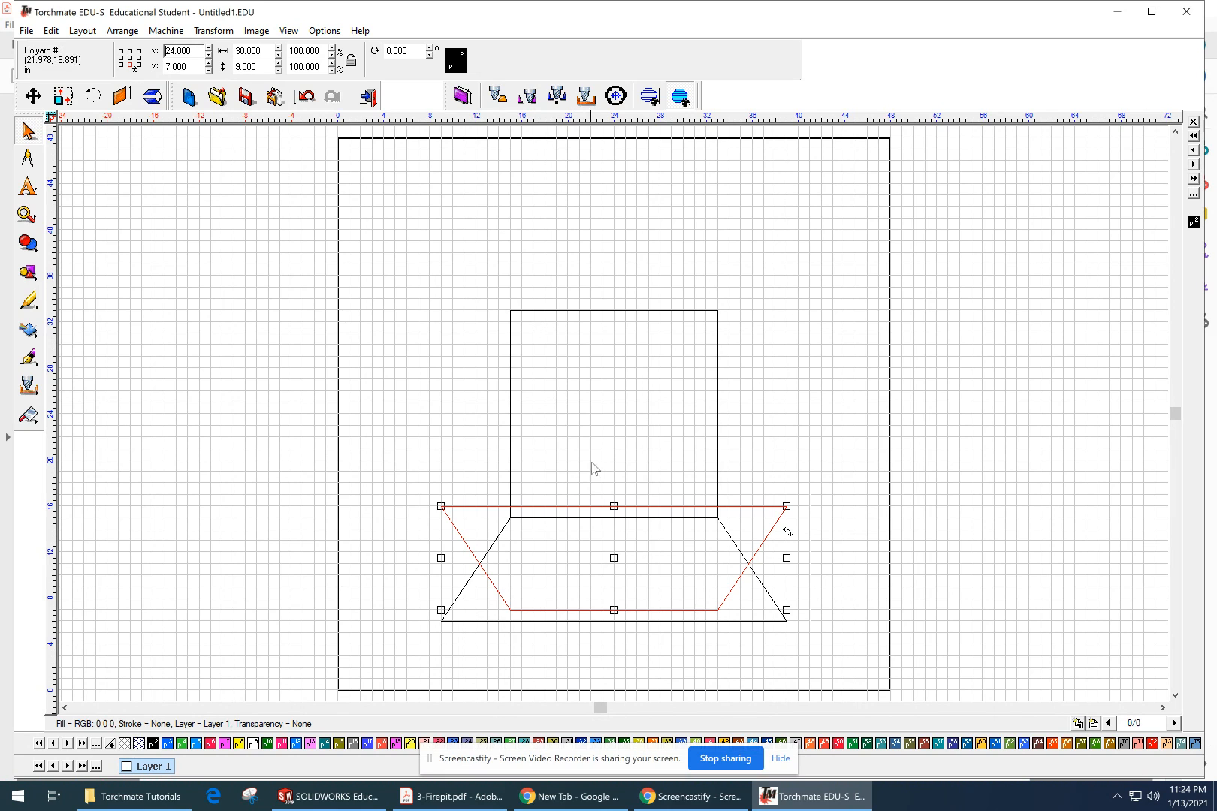
{"action": "left_click_drag", "start_coordinate": [614, 558], "coordinate": [613, 238]}
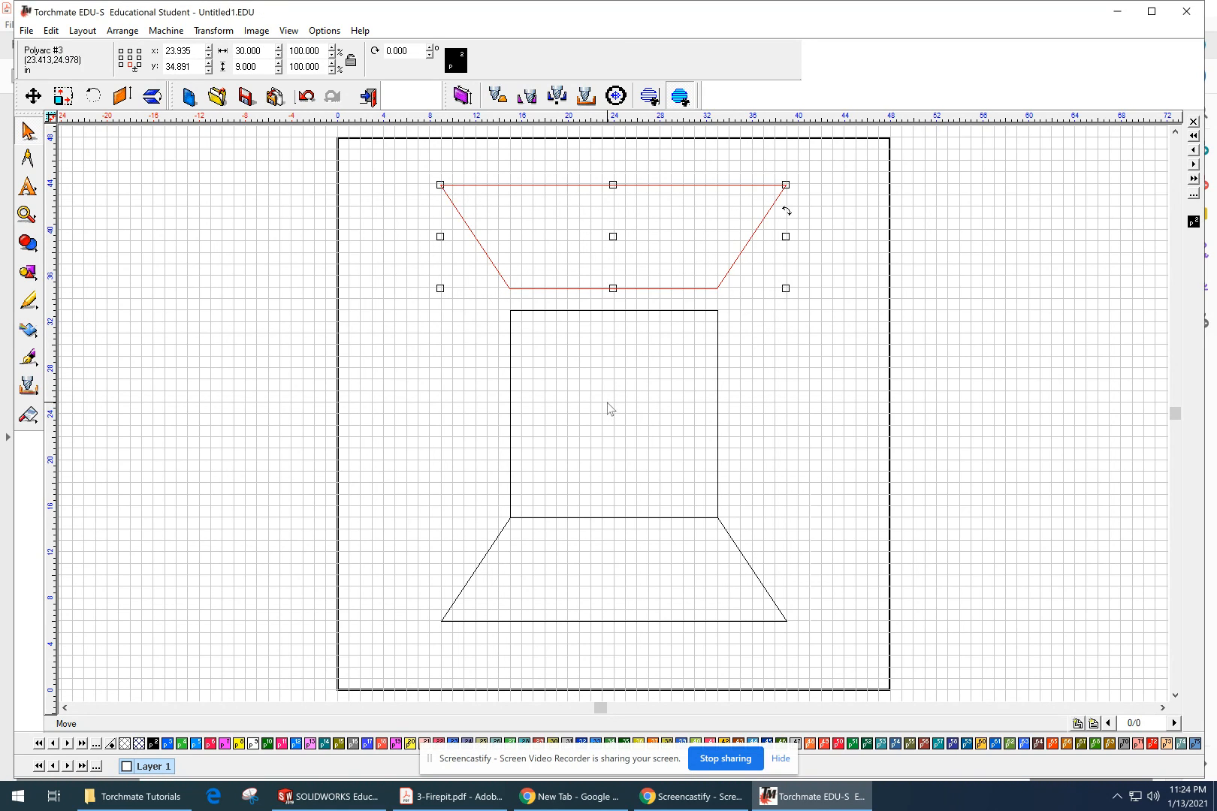
Check the position of the square's top-centre reference point.
{"action": "left_click", "coordinate": [606, 404]}
{"action": "left_click", "coordinate": [614, 311]}
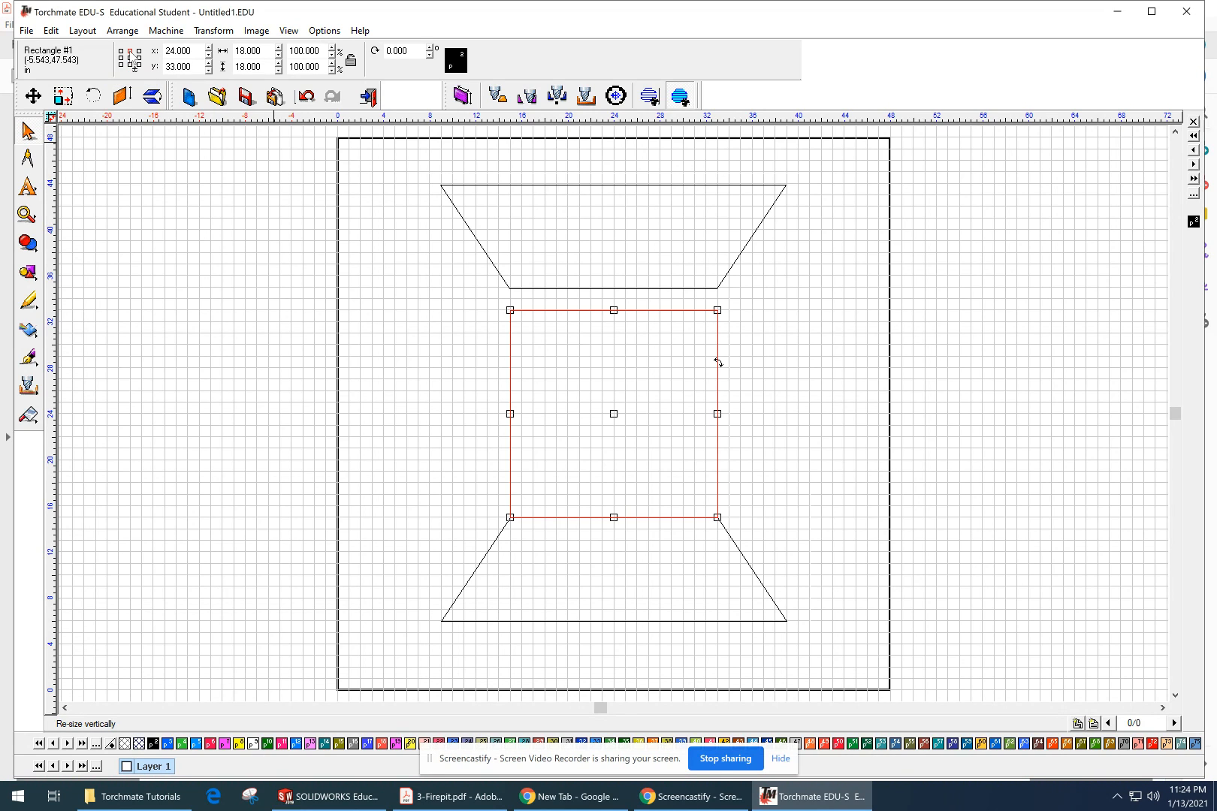
{"action": "left_click", "coordinate": [129, 50]}
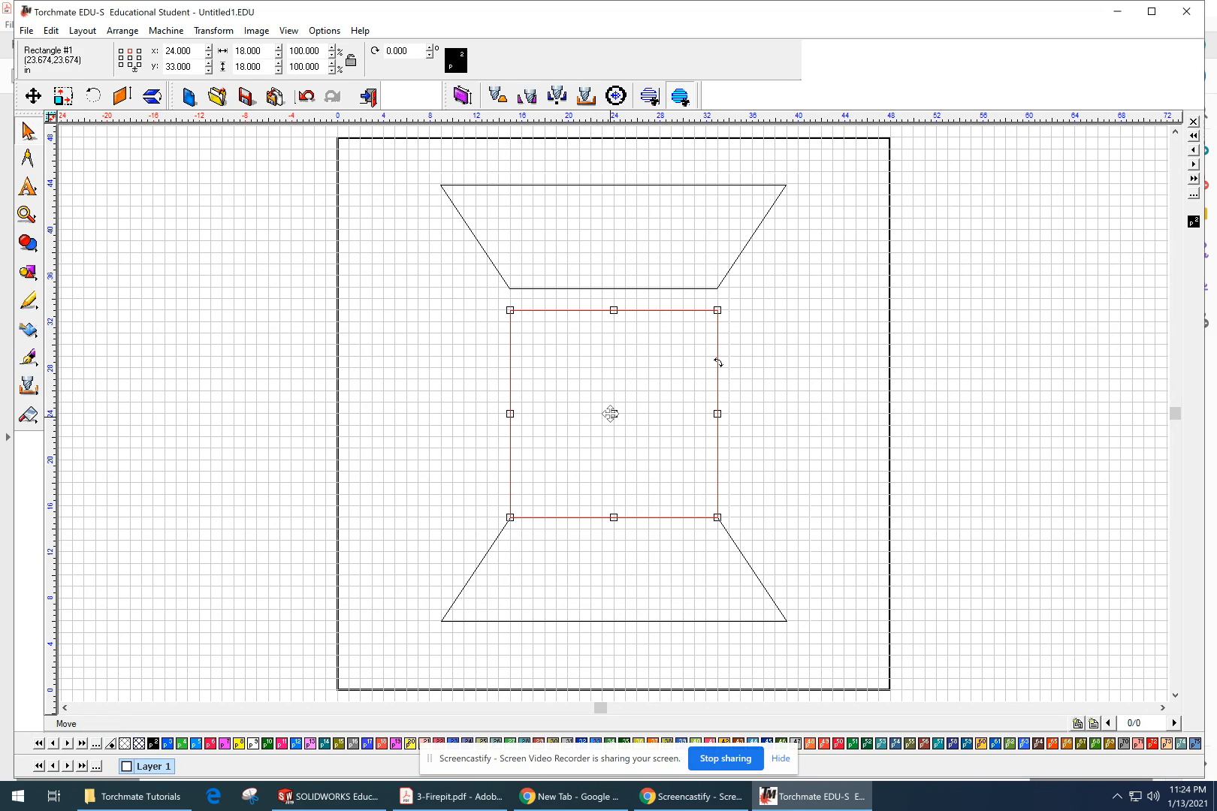
{"action": "left_click", "coordinate": [440, 380]}
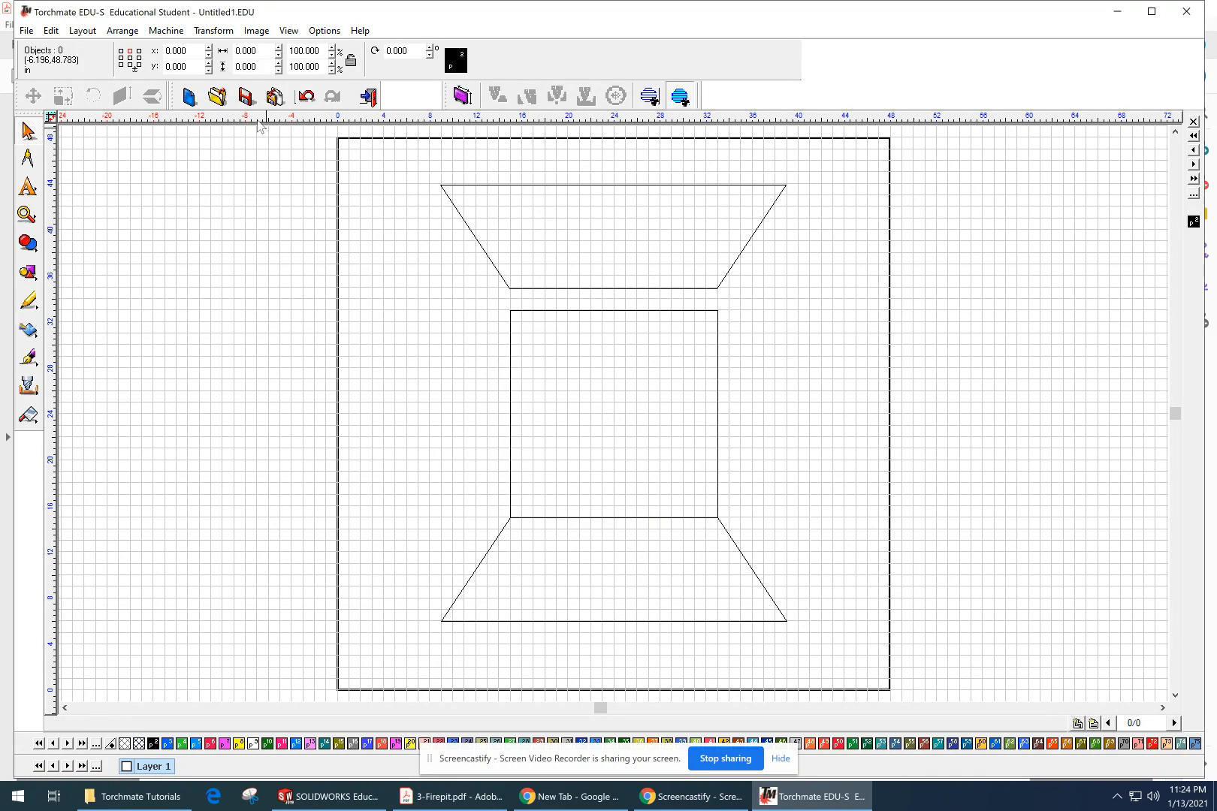
Align the upper trapezoid with the square's top edge by setting its bottom-centre reference point to Y 33.
{"action": "left_click", "coordinate": [591, 288]}
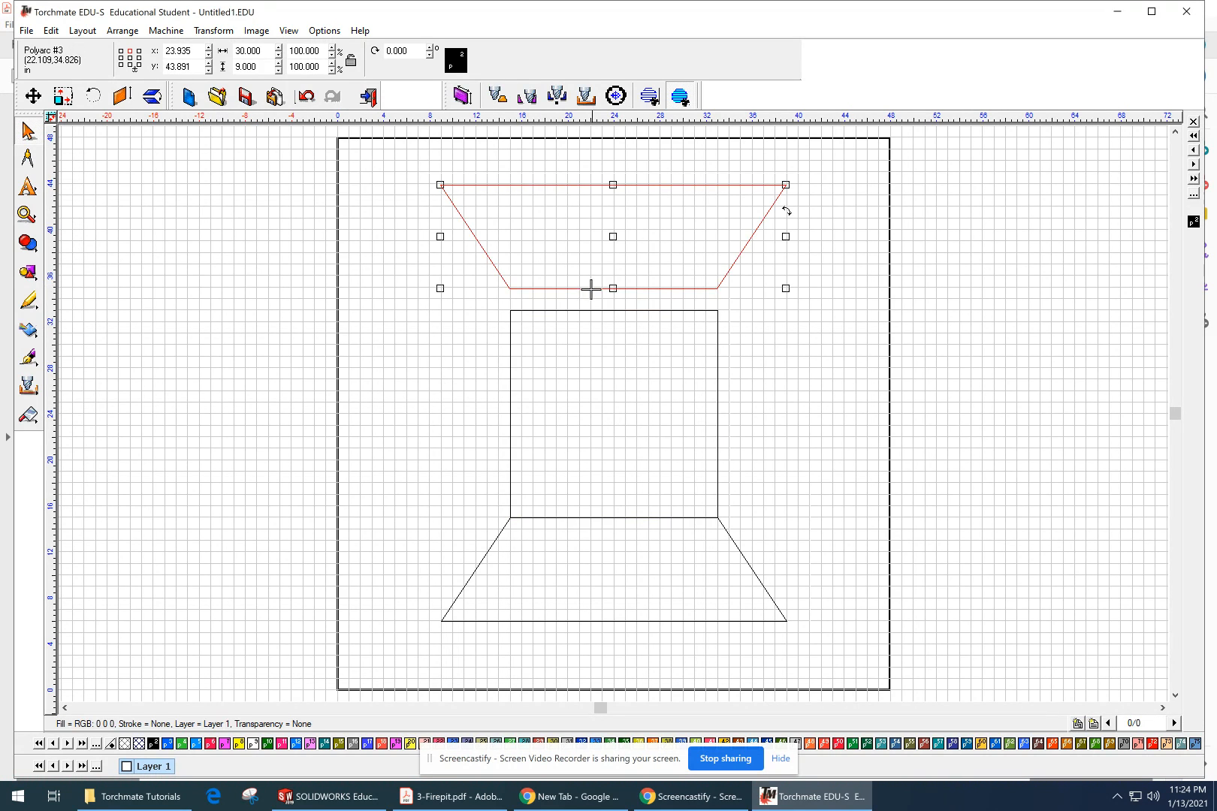
{"action": "left_click", "coordinate": [130, 65]}
{"action": "double_click", "coordinate": [194, 68]}
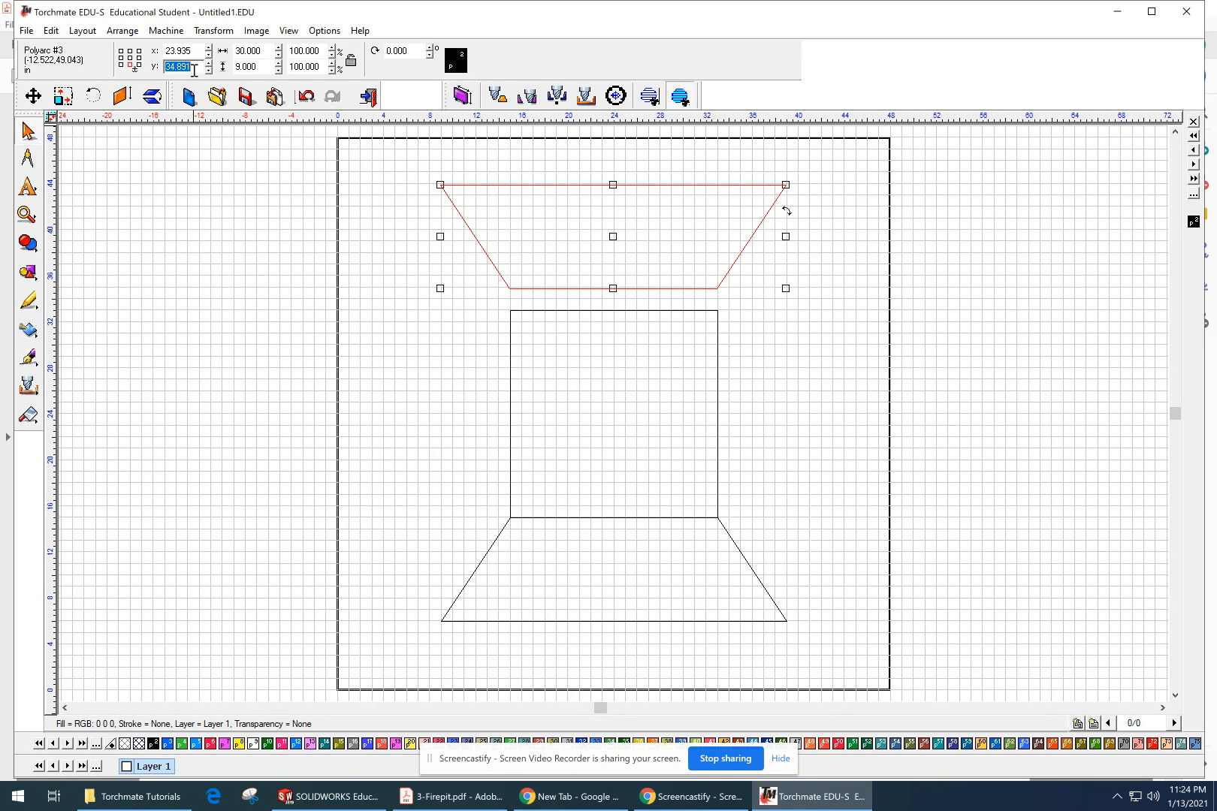
{"action": "type", "text": "33"}
{"action": "key", "text": "Return"}
{"action": "left_click", "coordinate": [363, 281]}
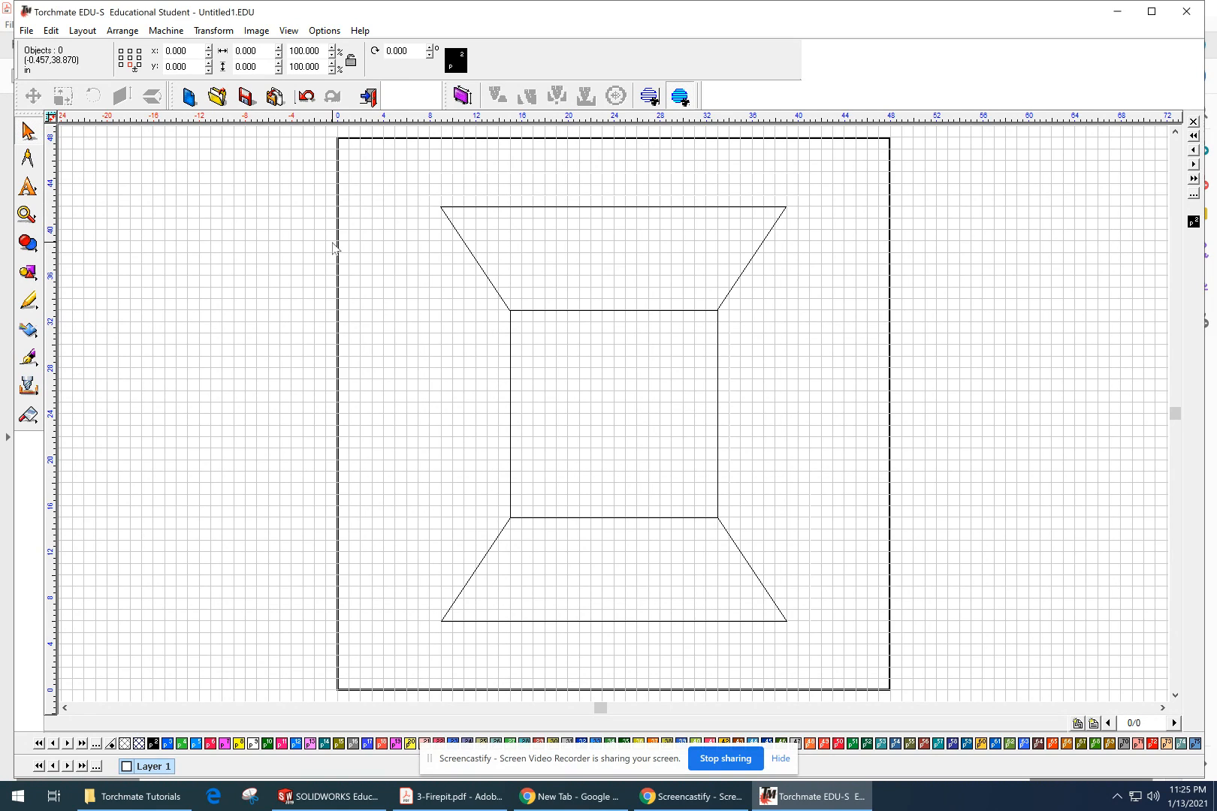
Duplicate the upper and lower trapezoids together and rotate the copied pair by 90 degrees.
{"action": "left_click", "coordinate": [562, 207]}
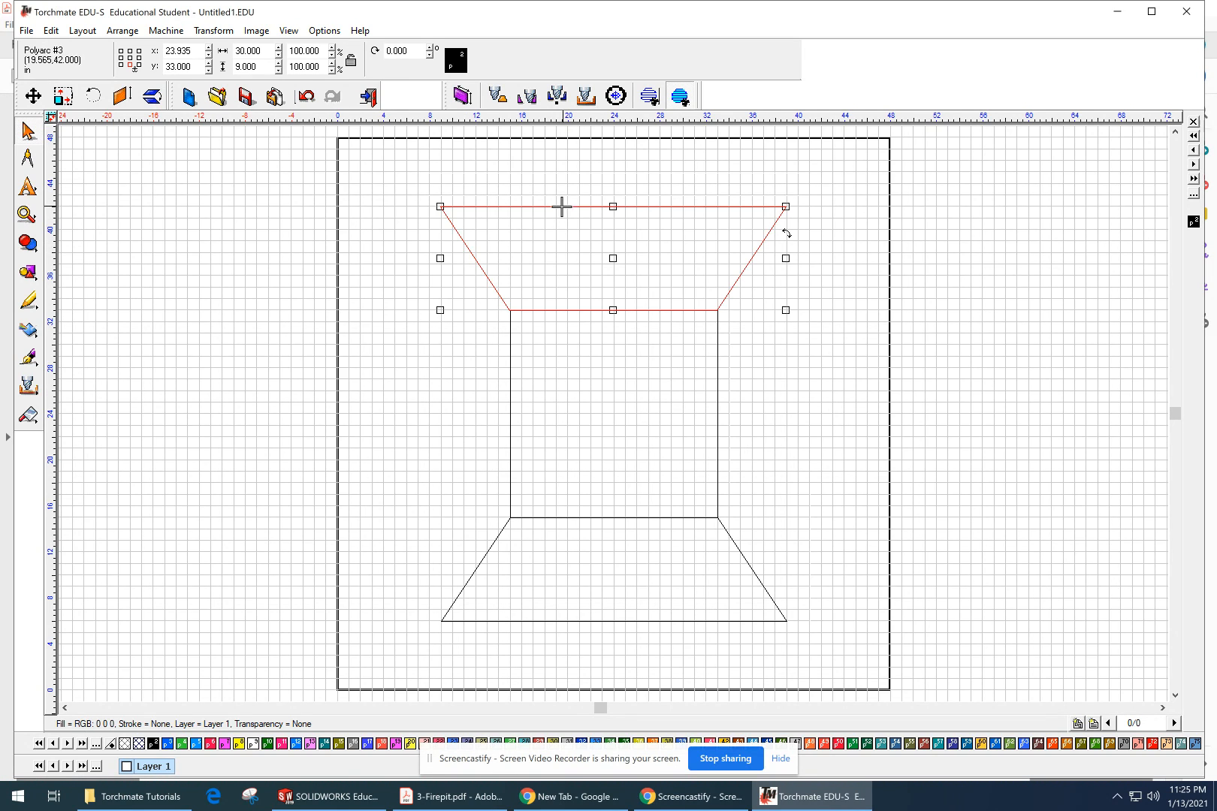
{"action": "left_click", "coordinate": [490, 546], "text": "shift"}
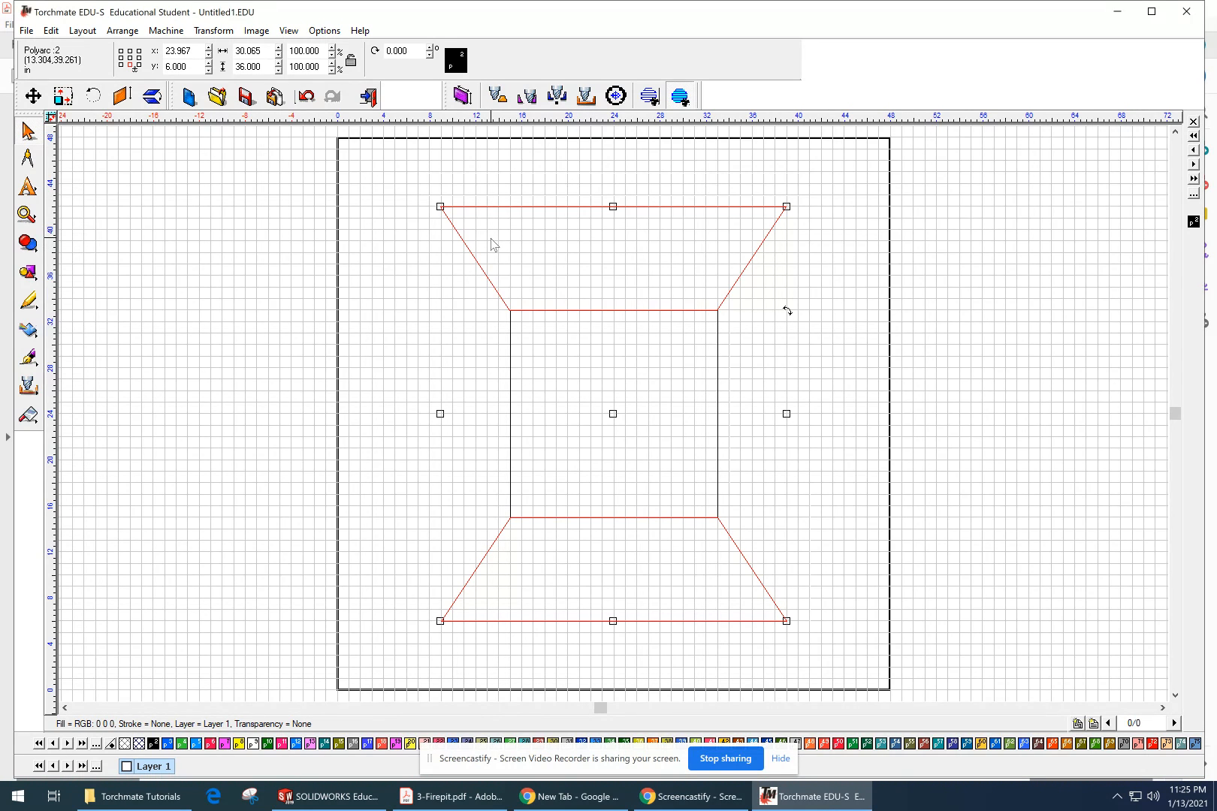
{"action": "key", "text": "ctrl+d"}
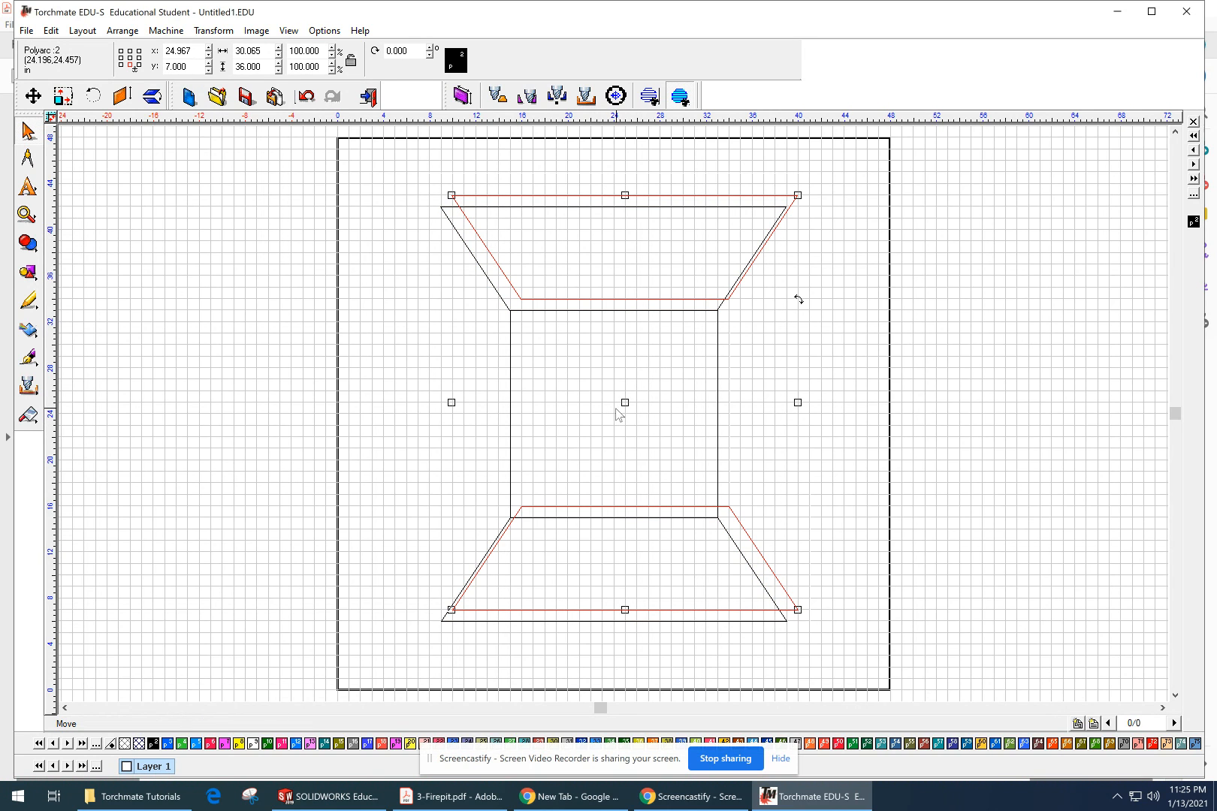
{"action": "scroll", "coordinate": [740, 415], "scroll_direction": "down", "scroll_amount": 1}
{"action": "scroll", "coordinate": [740, 419], "scroll_direction": "up", "scroll_amount": 2}
{"action": "scroll", "coordinate": [500, 402], "scroll_direction": "down", "scroll_amount": 1}
{"action": "mouse_move", "coordinate": [374, 398]}
{"action": "middle_mouse_down"}
{"action": "mouse_move", "coordinate": [636, 437]}
{"action": "mouse_move", "coordinate": [723, 395]}
{"action": "middle_mouse_up"}
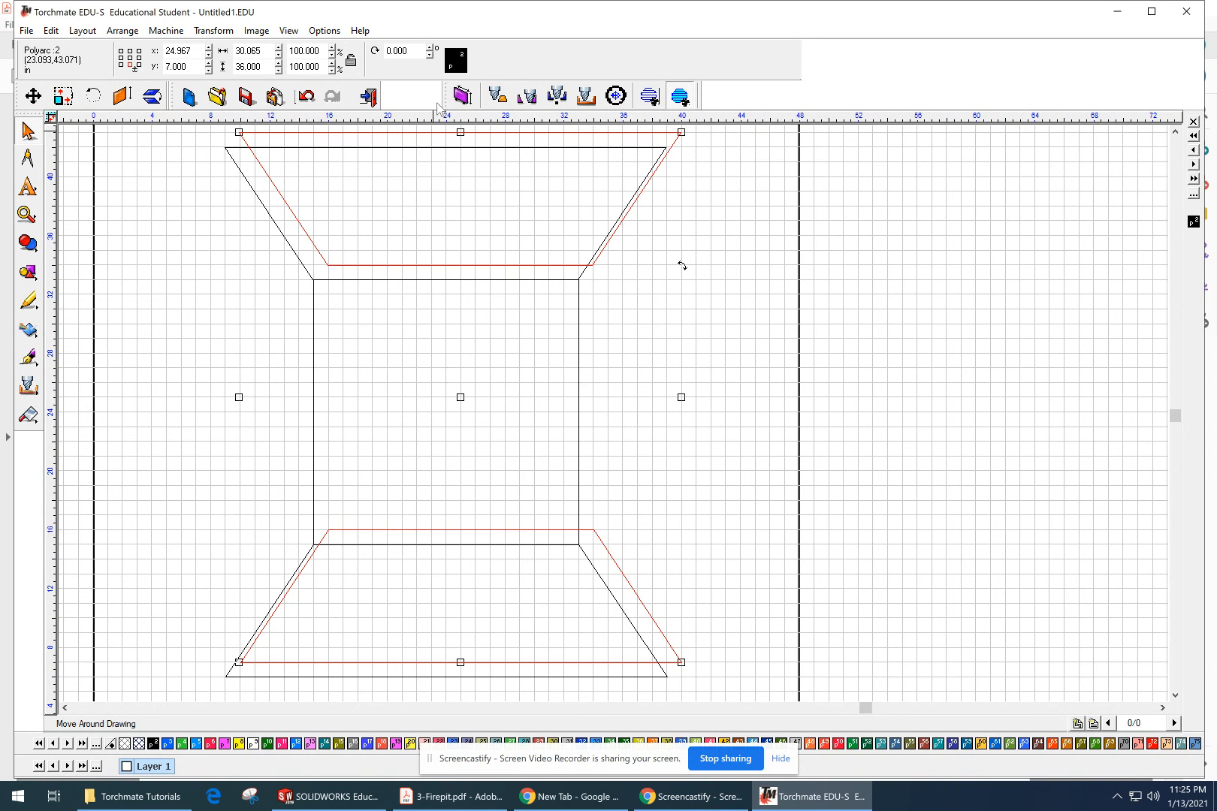
{"action": "double_click", "coordinate": [406, 51]}
{"action": "type", "text": "90"}
{"action": "key", "text": "Return"}
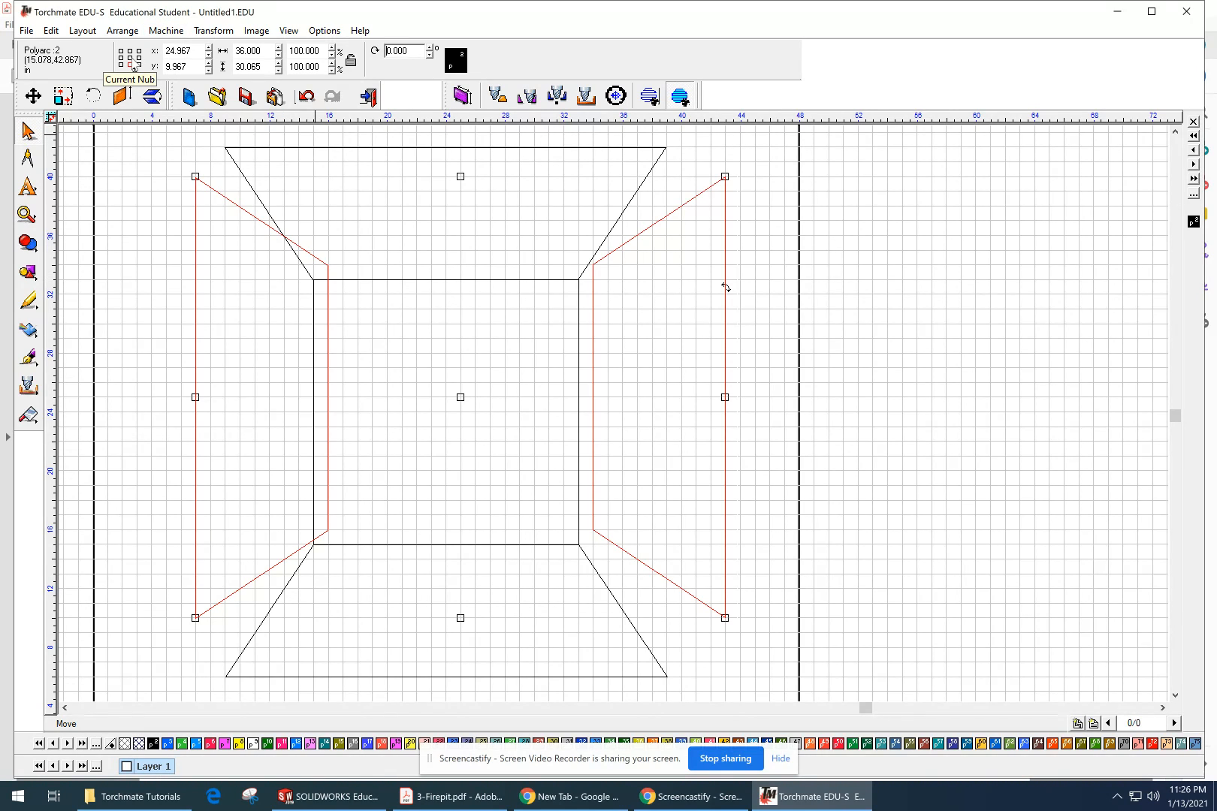
Centre the rotated trapezoid pair on the square by placing its centre reference point at X 24 and Y 24.
{"action": "left_click", "coordinate": [129, 59]}
{"action": "double_click", "coordinate": [180, 50]}
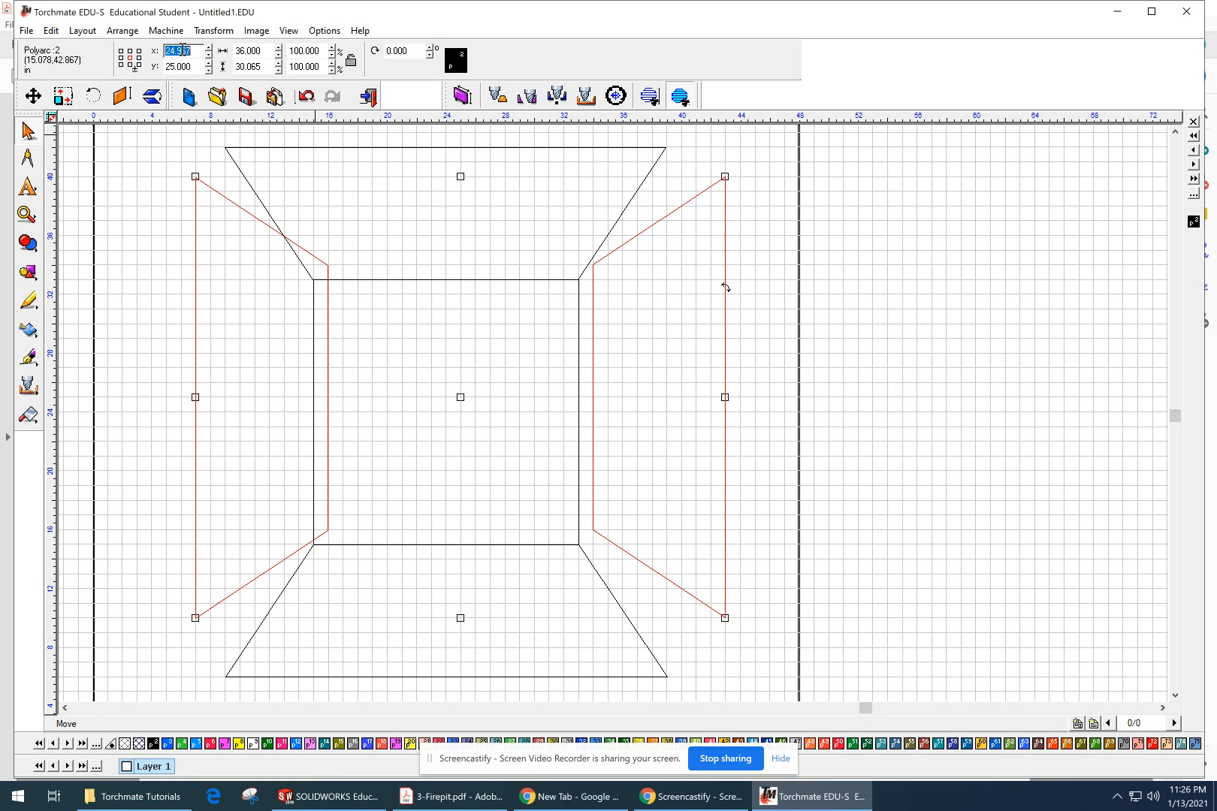
{"action": "type", "text": "24"}
{"action": "key", "text": "Return"}
{"action": "double_click", "coordinate": [195, 67]}
{"action": "type", "text": "24"}
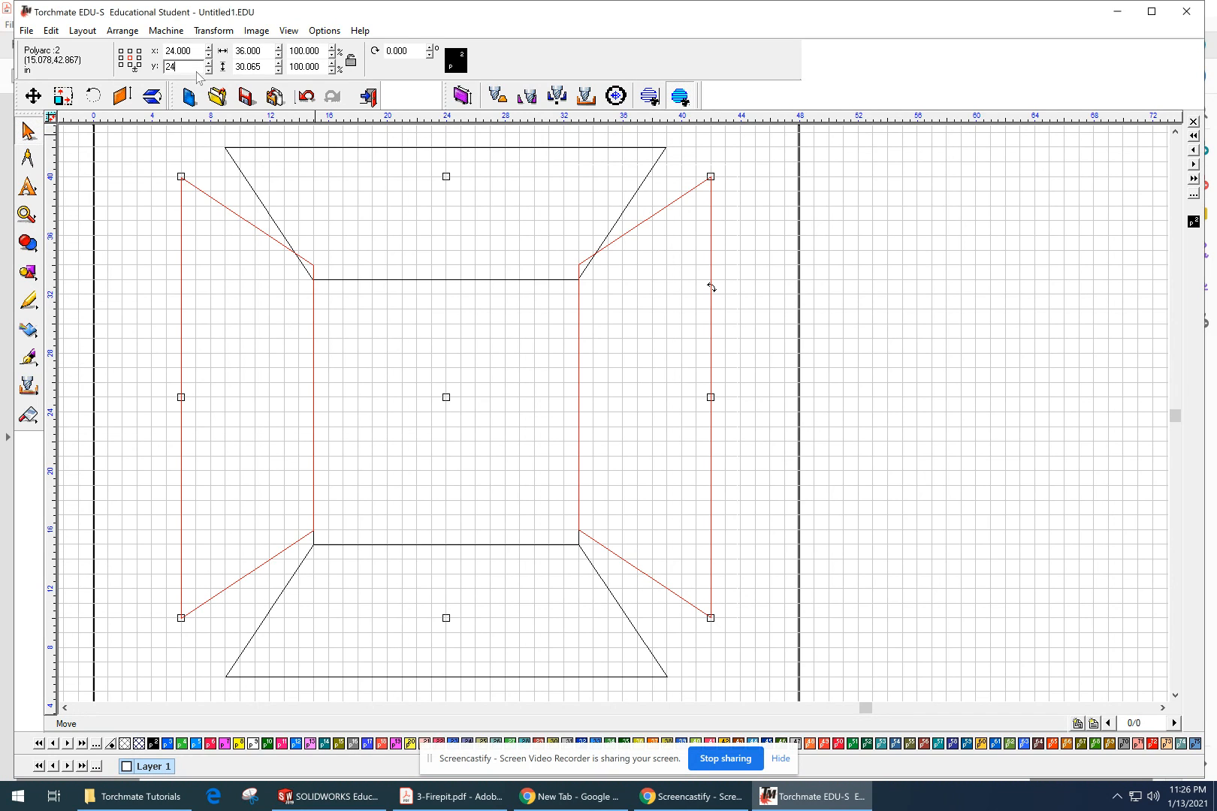
{"action": "key", "text": "Return"}
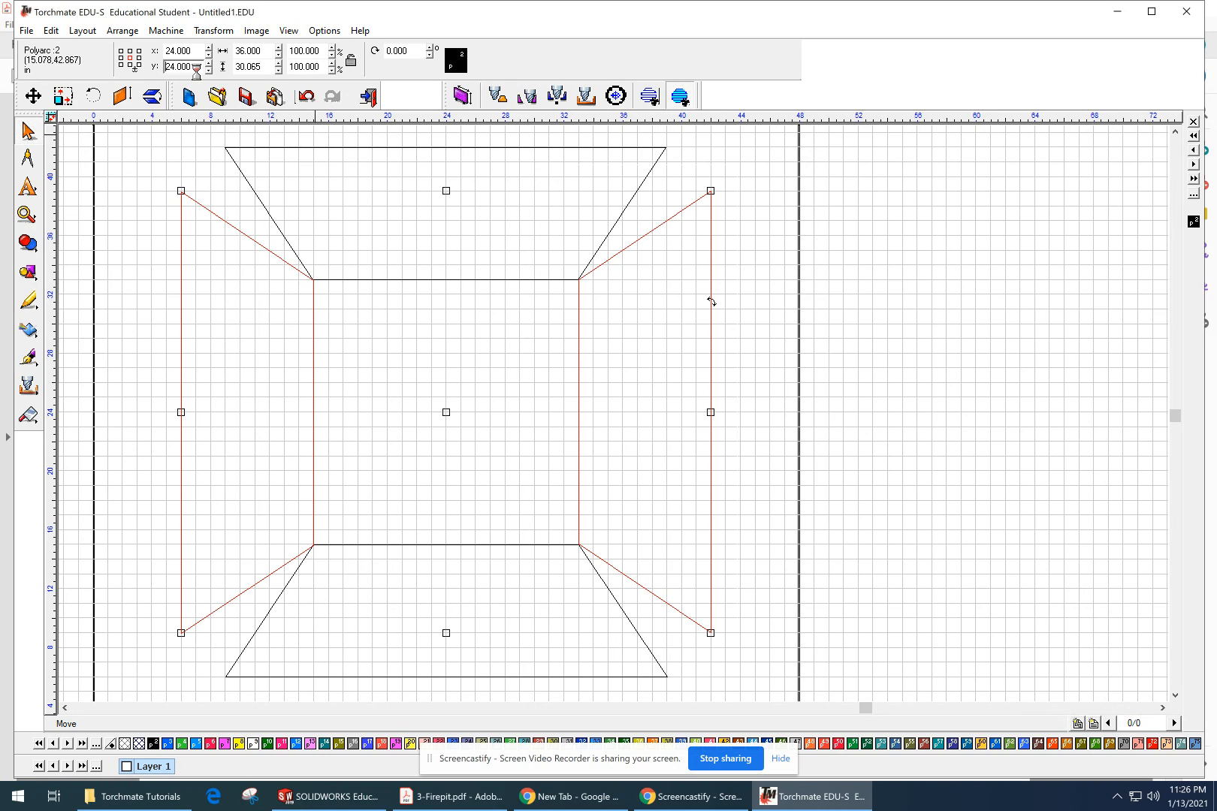
{"action": "left_click", "coordinate": [415, 309]}
Examine the overall layout and closely inspect where the trapezoids meet the square's upper-left corner.
{"action": "scroll", "coordinate": [446, 342], "scroll_direction": "down", "scroll_amount": 1}
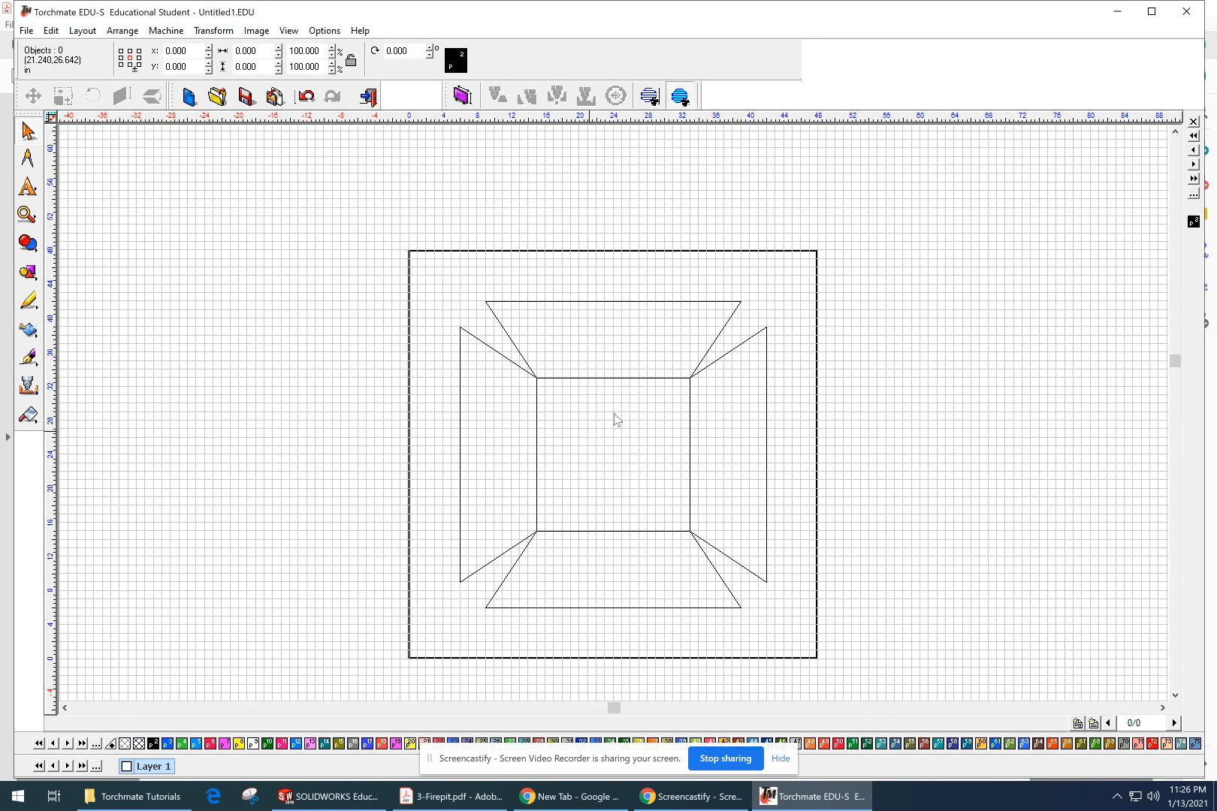
{"action": "scroll", "coordinate": [613, 421], "scroll_direction": "up", "scroll_amount": 3}
{"action": "scroll", "coordinate": [473, 334], "scroll_direction": "down", "scroll_amount": 3}
{"action": "middle_click_drag", "start_coordinate": [509, 335], "coordinate": [434, 317]}
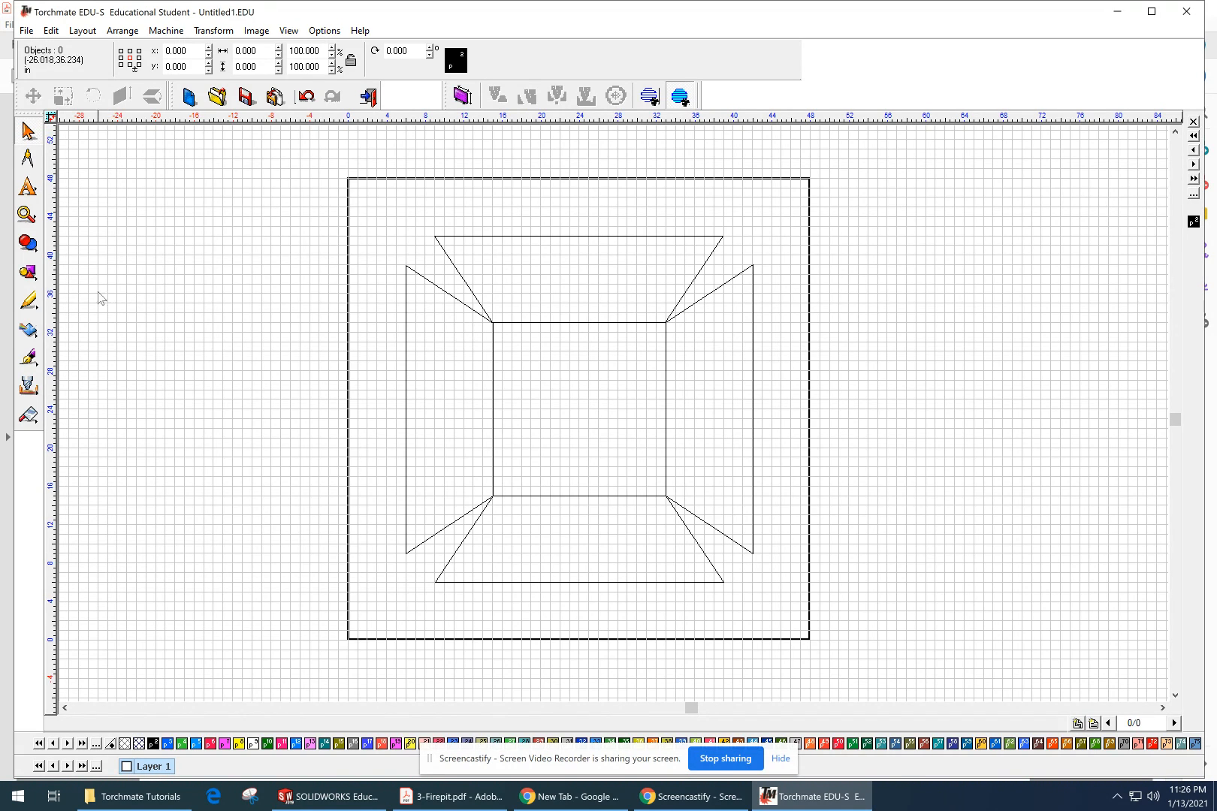
{"action": "left_click", "coordinate": [28, 243]}
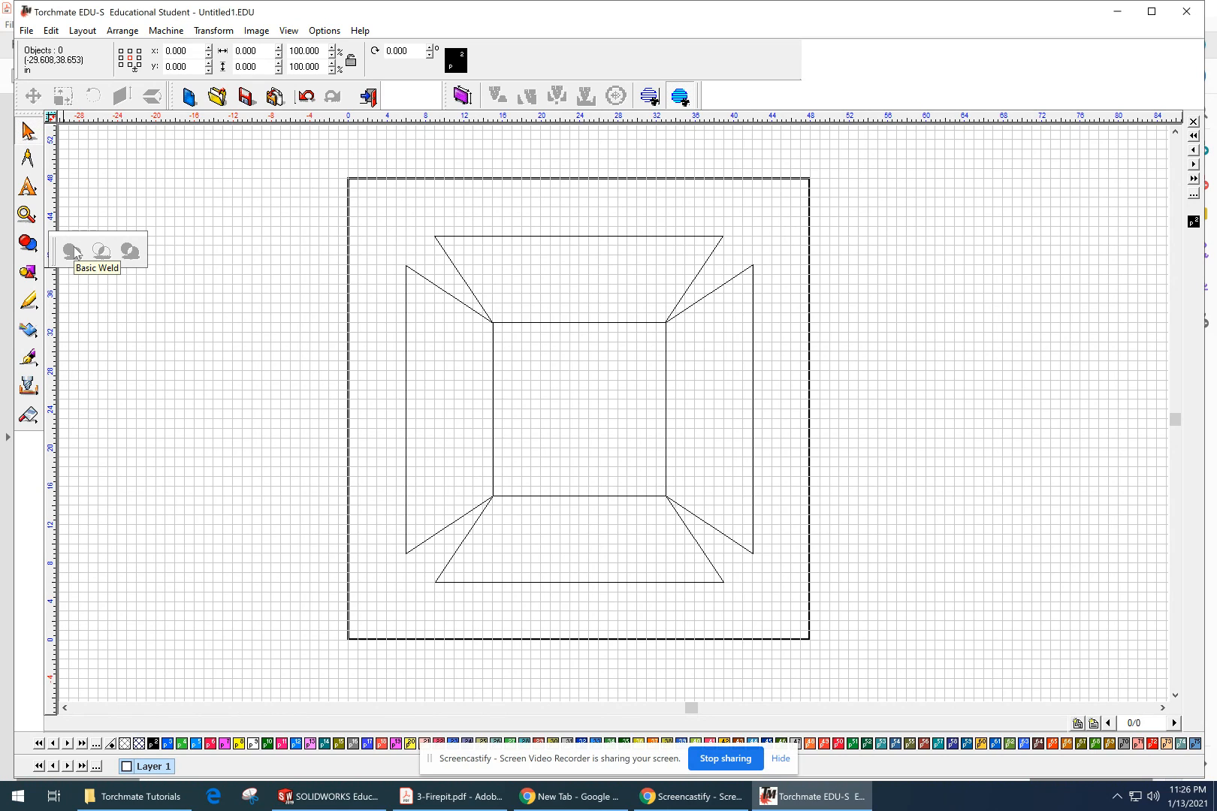
{"action": "left_click", "coordinate": [186, 210]}
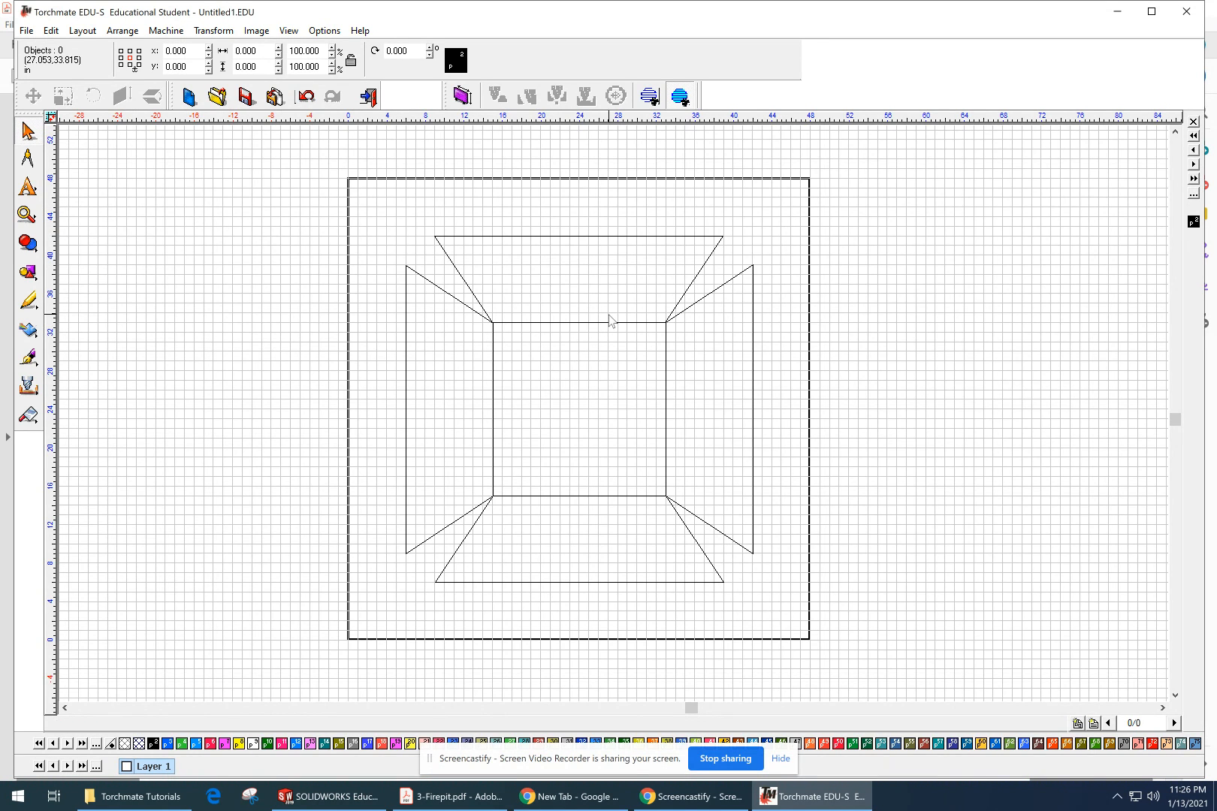
{"action": "scroll", "coordinate": [608, 335], "scroll_direction": "up", "scroll_amount": 2}
{"action": "scroll", "coordinate": [608, 336], "scroll_direction": "up", "scroll_amount": 2}
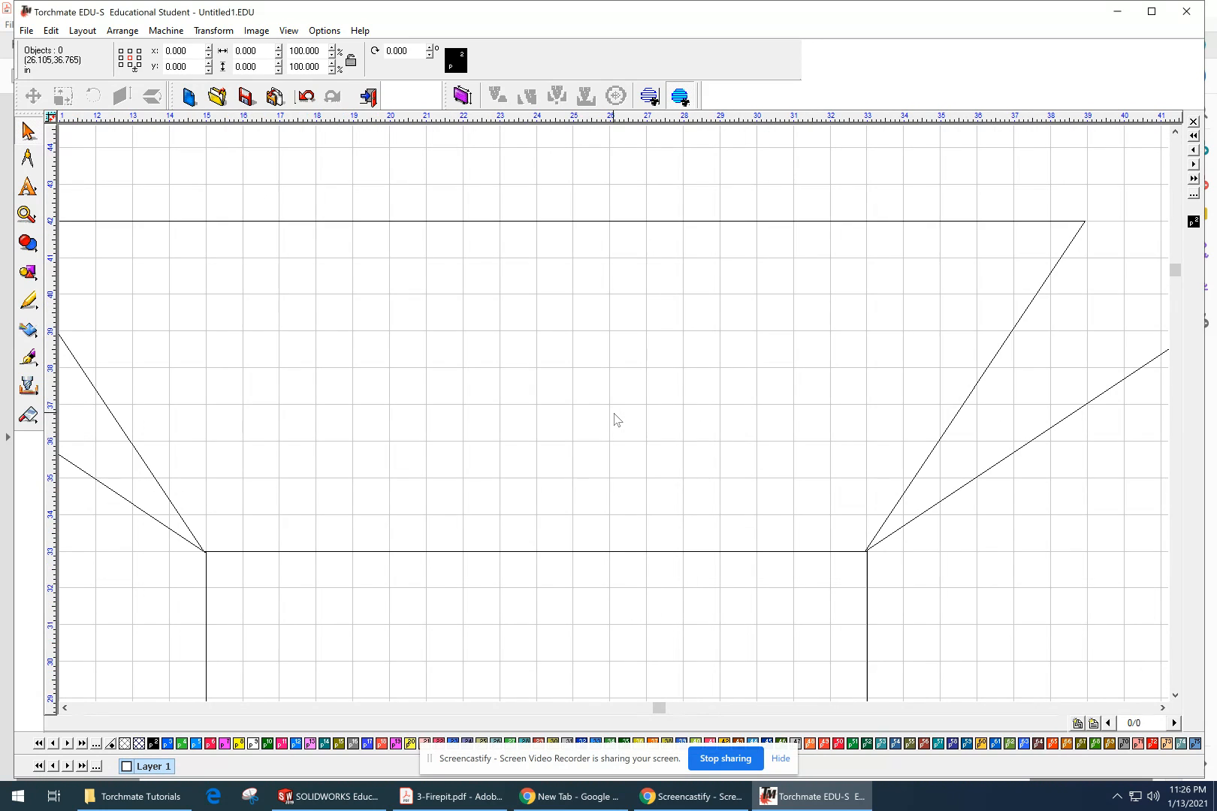
{"action": "scroll", "coordinate": [614, 413], "scroll_direction": "up", "scroll_amount": 1}
{"action": "mouse_move", "coordinate": [677, 392]}
{"action": "middle_mouse_down"}
{"action": "mouse_move", "coordinate": [690, 84]}
{"action": "mouse_move", "coordinate": [672, 139]}
{"action": "middle_mouse_up"}
{"action": "scroll", "coordinate": [684, 248], "scroll_direction": "down", "scroll_amount": 3}
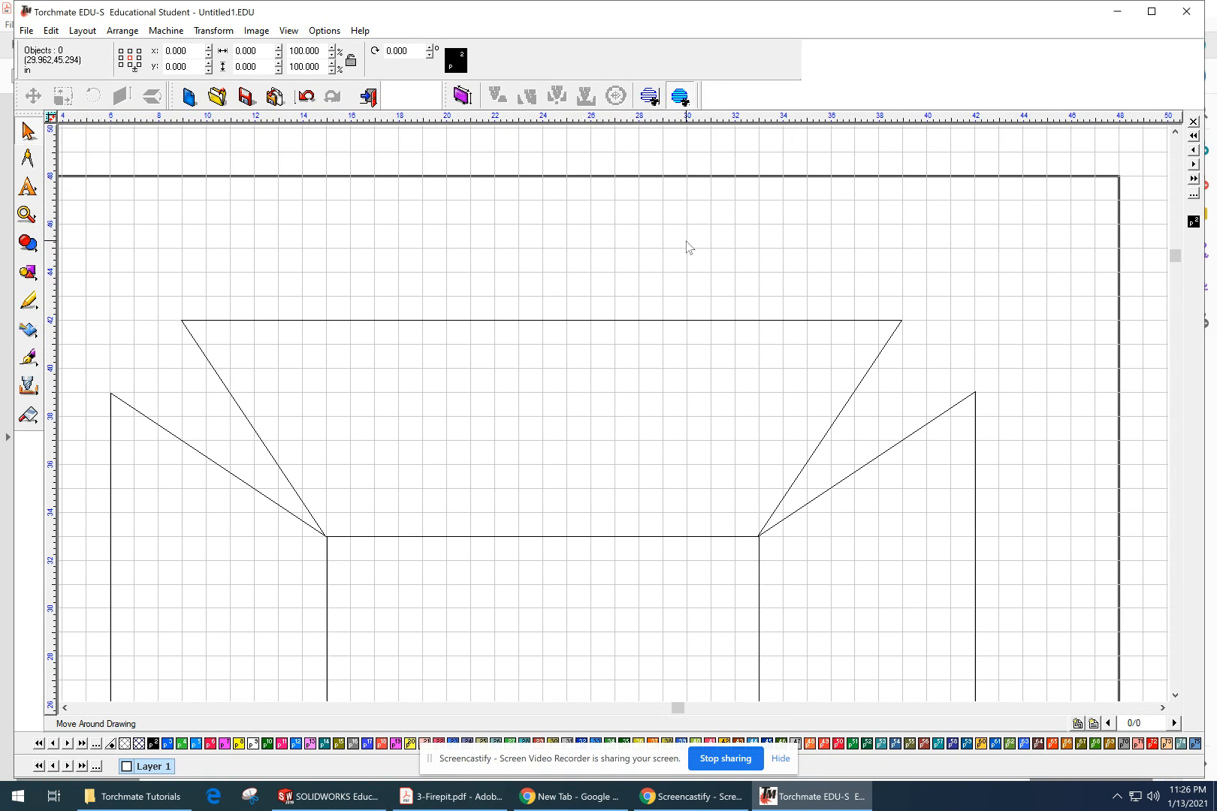
{"action": "scroll", "coordinate": [420, 426], "scroll_direction": "up", "scroll_amount": 1}
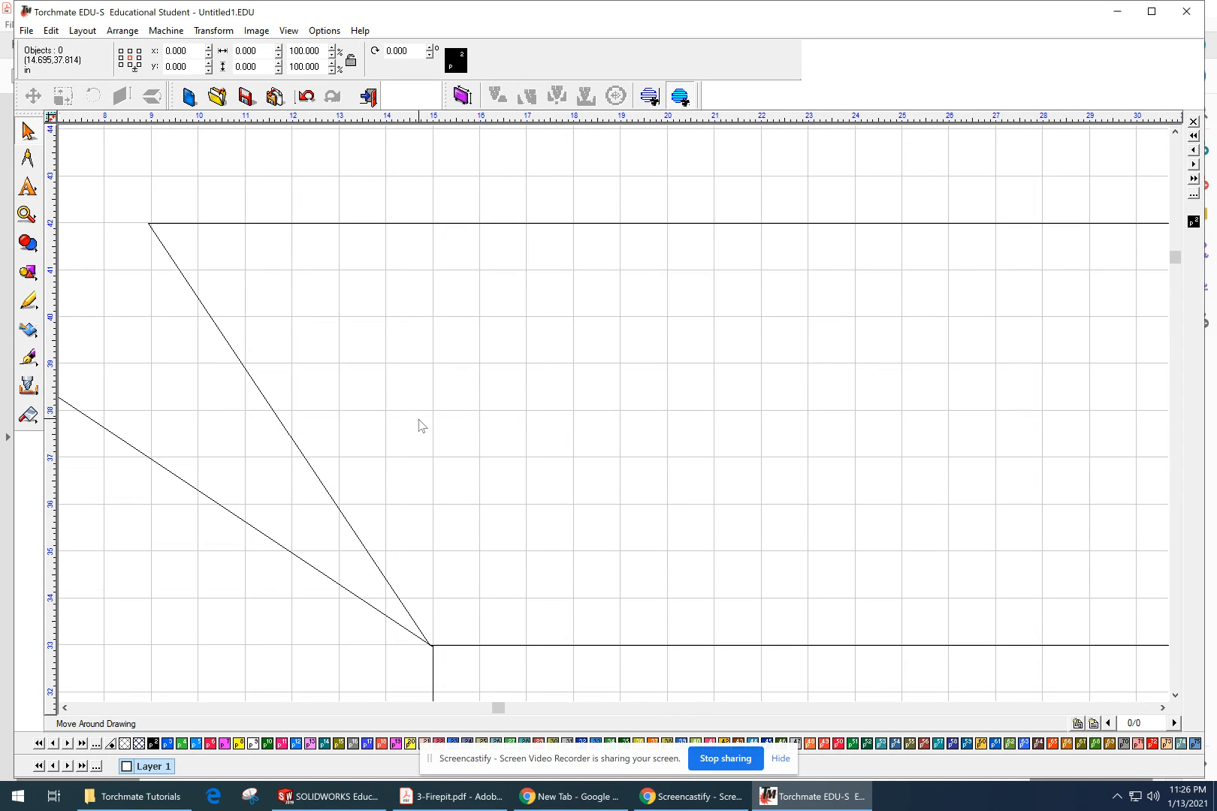
{"action": "scroll", "coordinate": [421, 632], "scroll_direction": "up", "scroll_amount": 1}
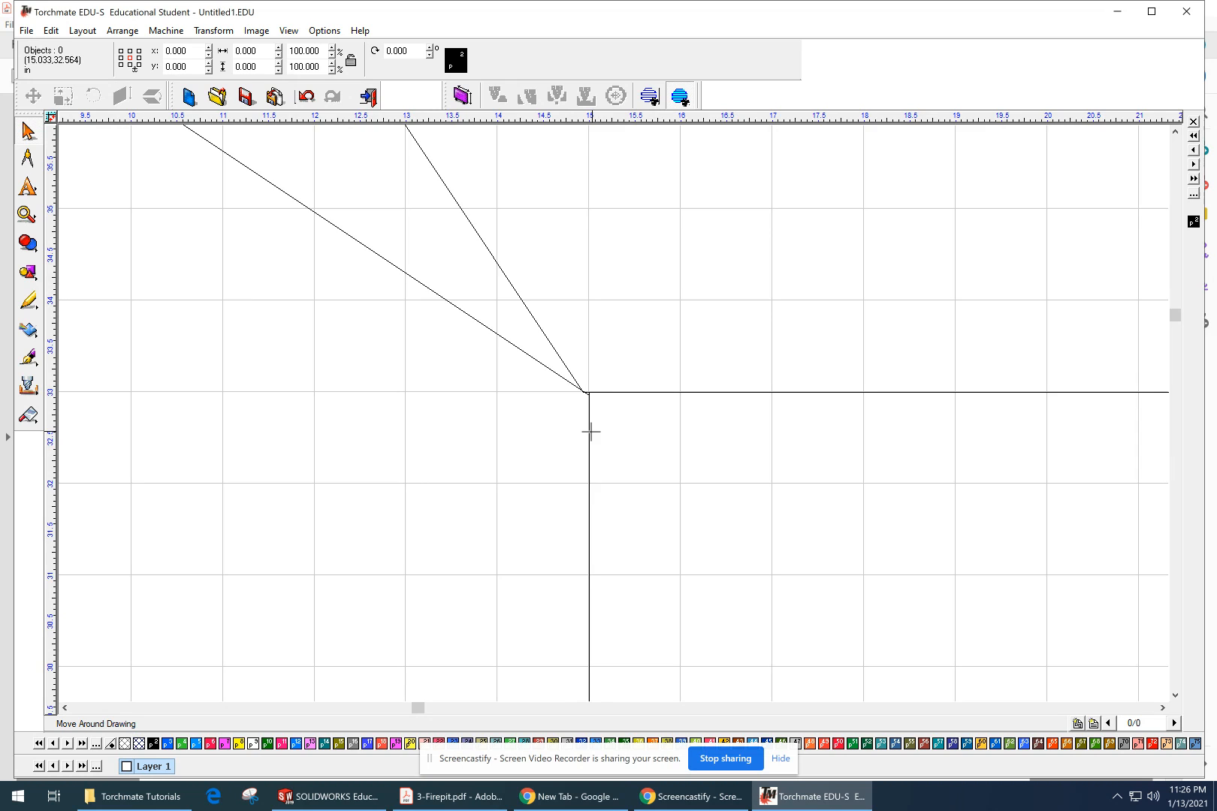
{"action": "scroll", "coordinate": [614, 415], "scroll_direction": "down", "scroll_amount": 1}
{"action": "scroll", "coordinate": [592, 434], "scroll_direction": "down", "scroll_amount": 1}
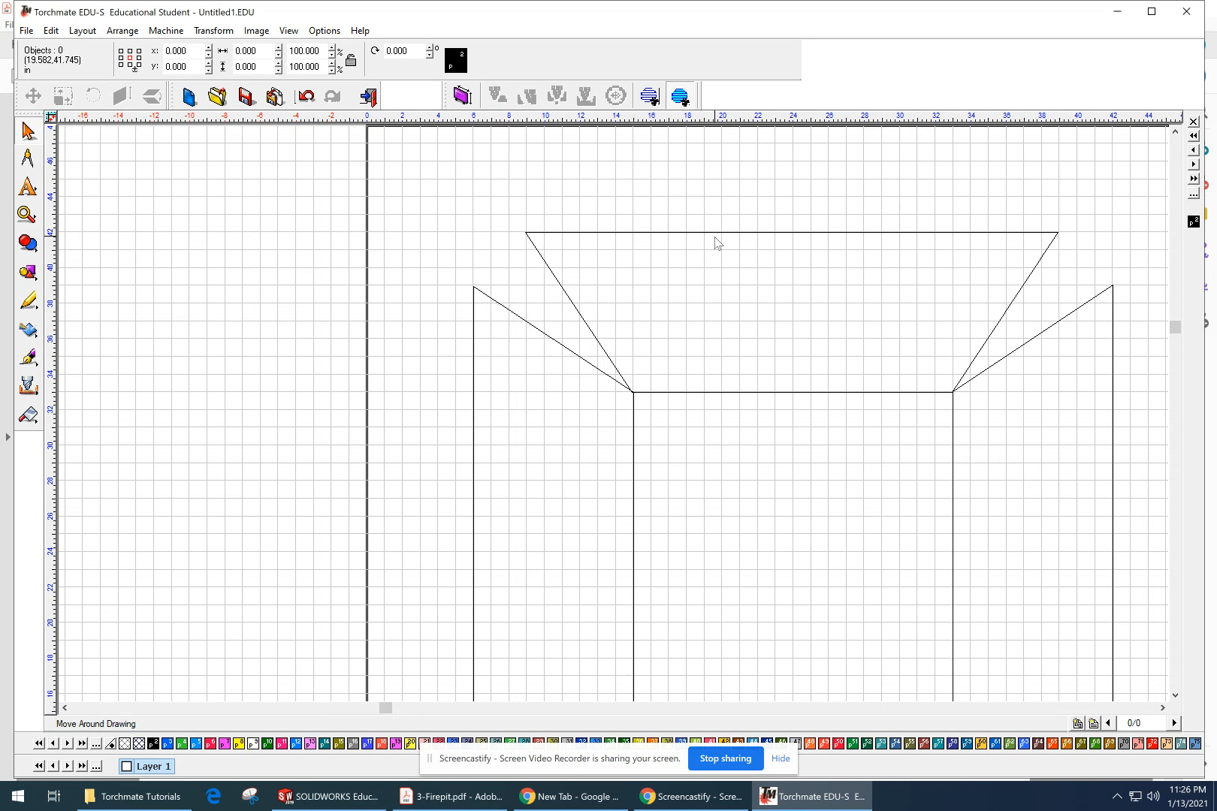
Correct the upper trapezoid's horizontal alignment by setting its centre reference point to X 24.
{"action": "left_click", "coordinate": [714, 233]}
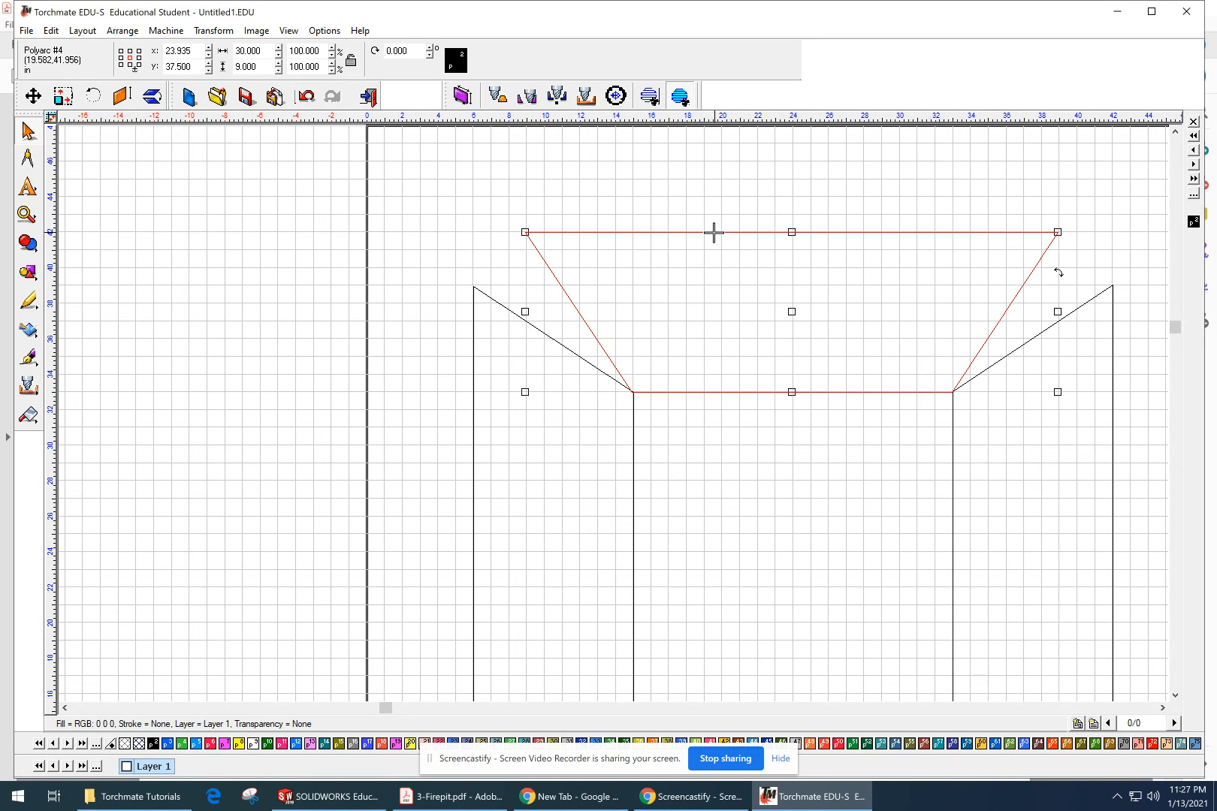
{"action": "double_click", "coordinate": [190, 50]}
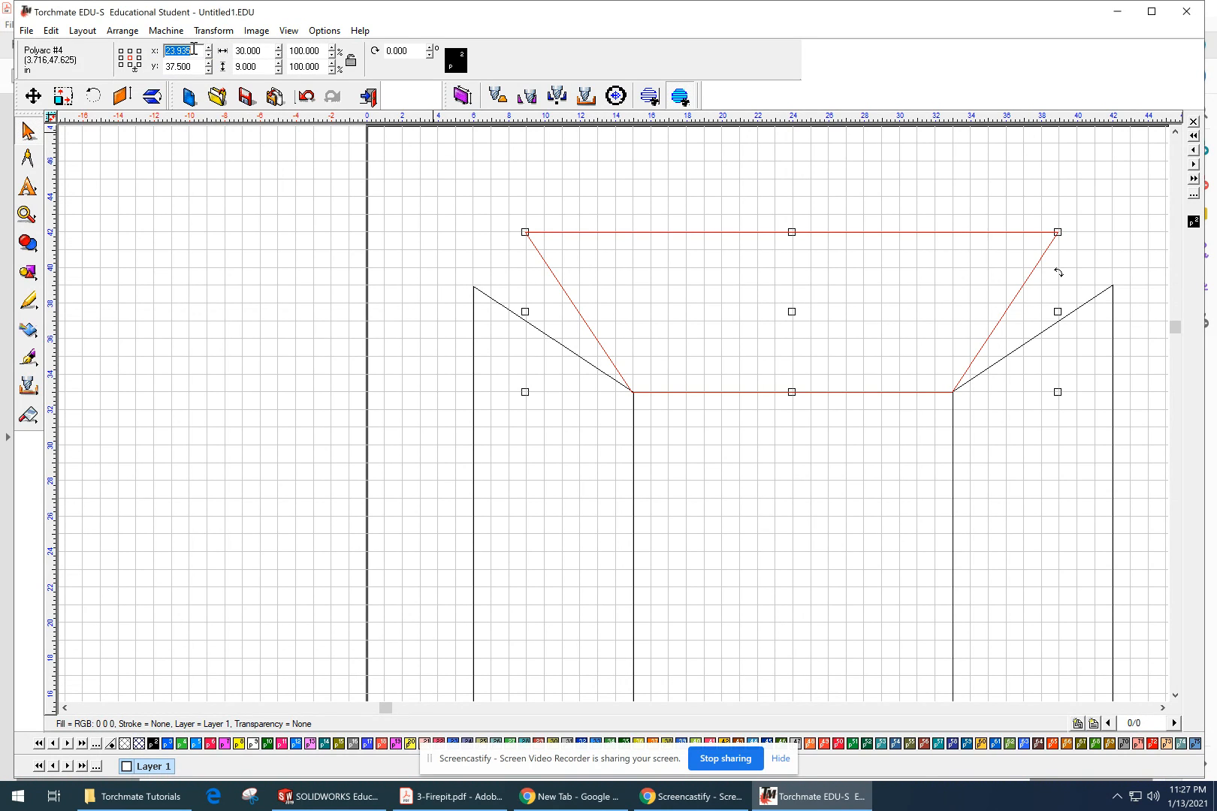
{"action": "type", "text": "24"}
{"action": "key", "text": "Return"}
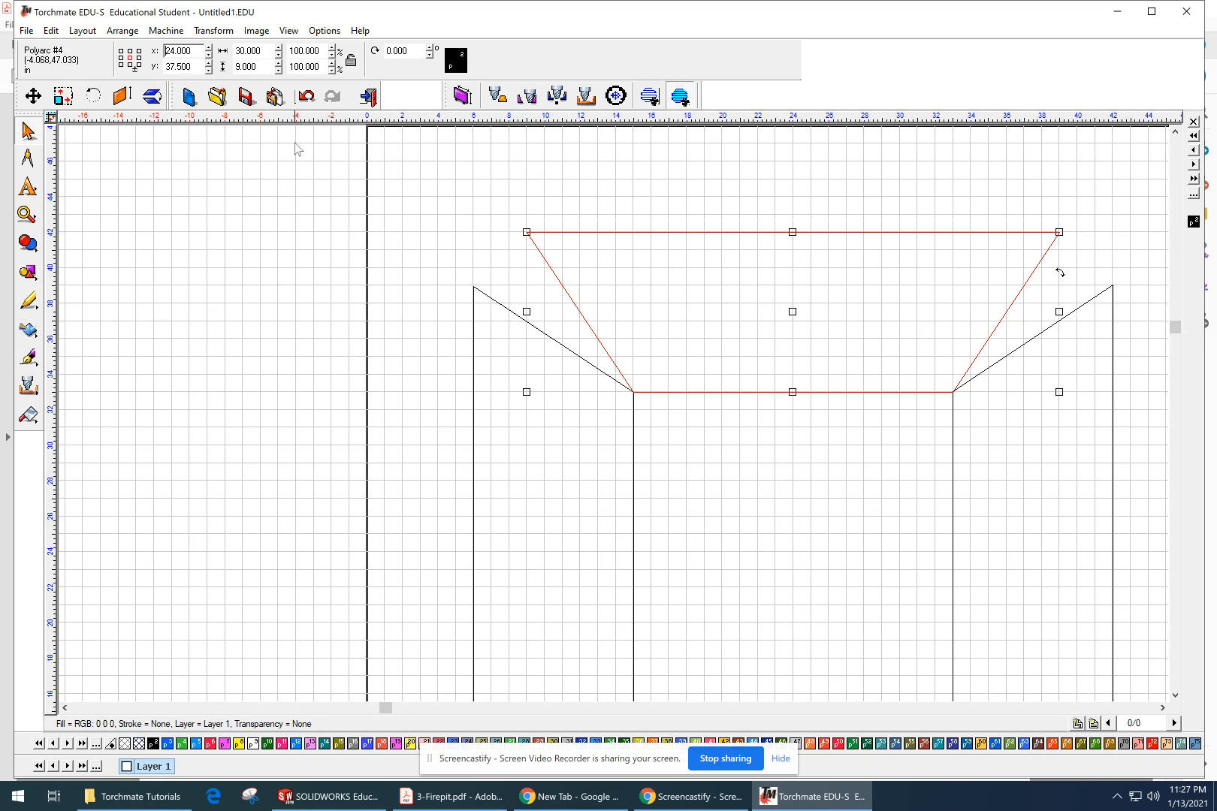
Deselect the upper trapezoid and inspect where all four trapezoids meet the square's corners and edges.
{"action": "left_click", "coordinate": [401, 178]}
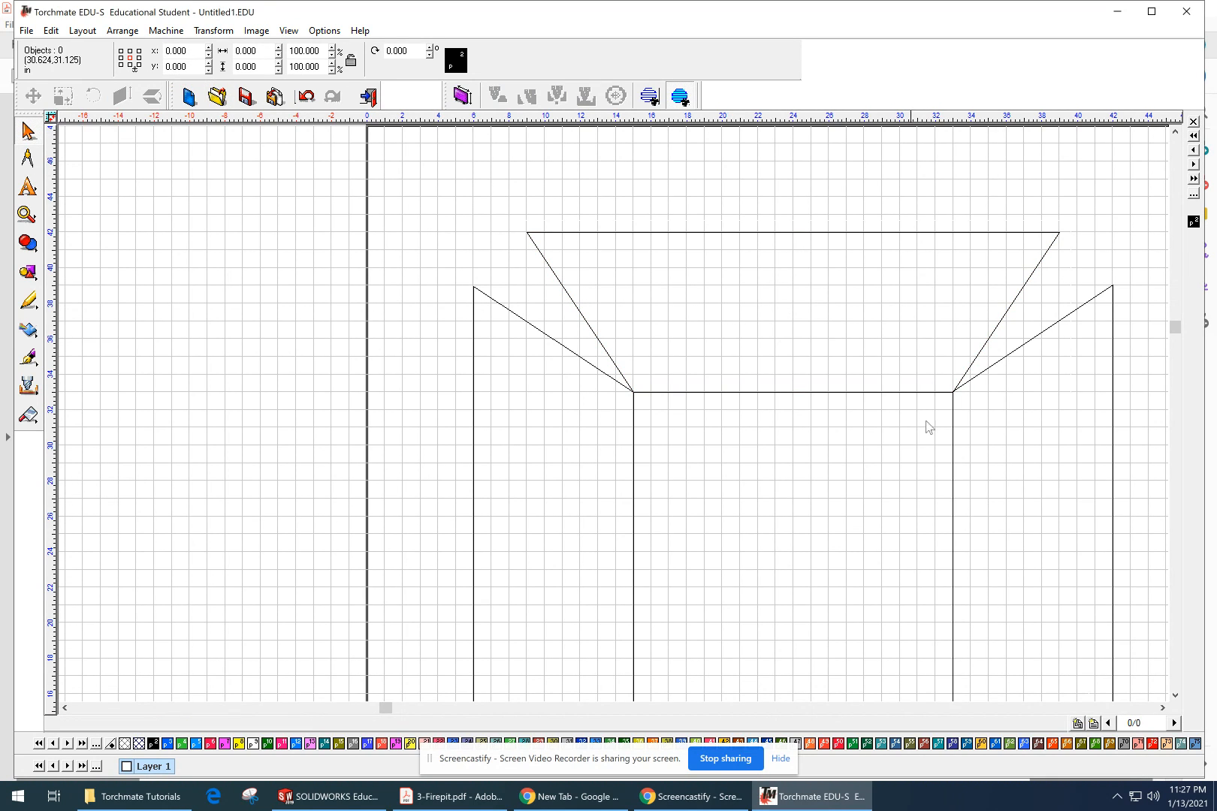
{"action": "scroll", "coordinate": [1052, 413], "scroll_direction": "up", "scroll_amount": 3}
{"action": "scroll", "coordinate": [608, 416], "scroll_direction": "down", "scroll_amount": 3}
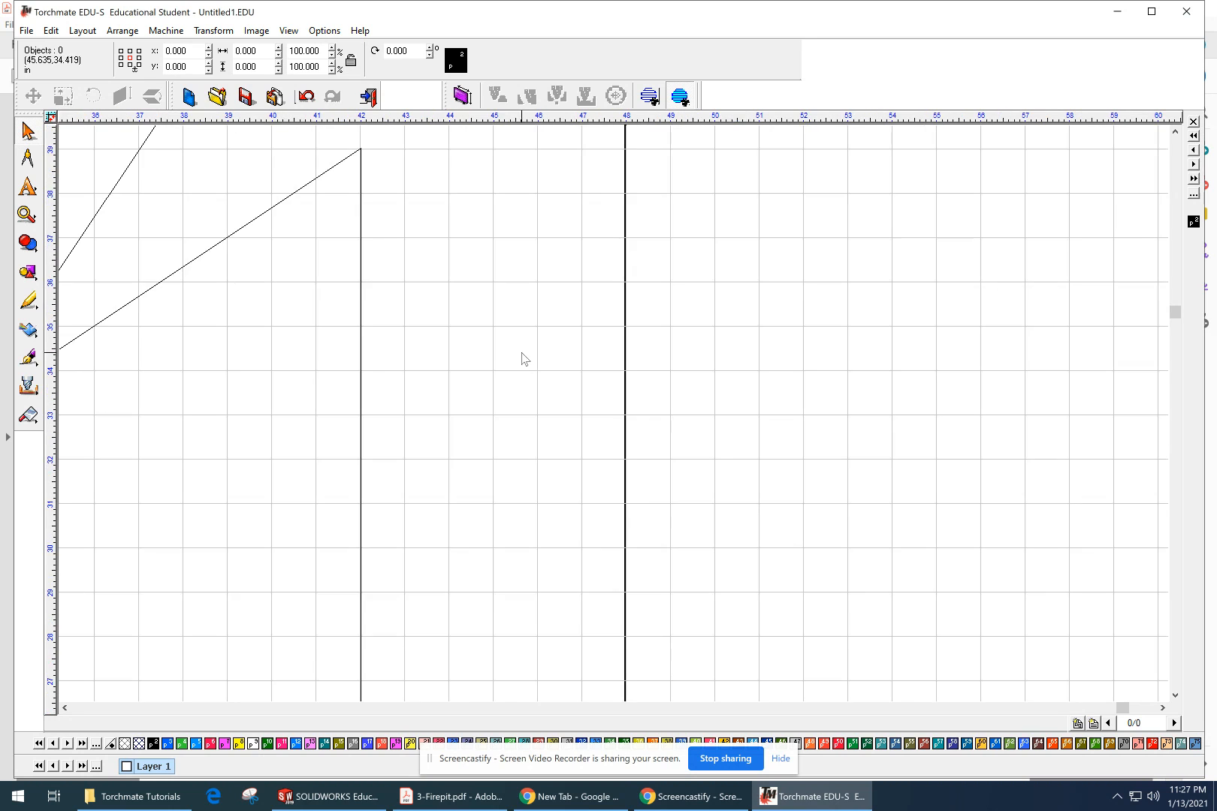
{"action": "mouse_move", "coordinate": [181, 428]}
{"action": "middle_mouse_down"}
{"action": "mouse_move", "coordinate": [334, 277]}
{"action": "mouse_move", "coordinate": [382, 201]}
{"action": "middle_mouse_up"}
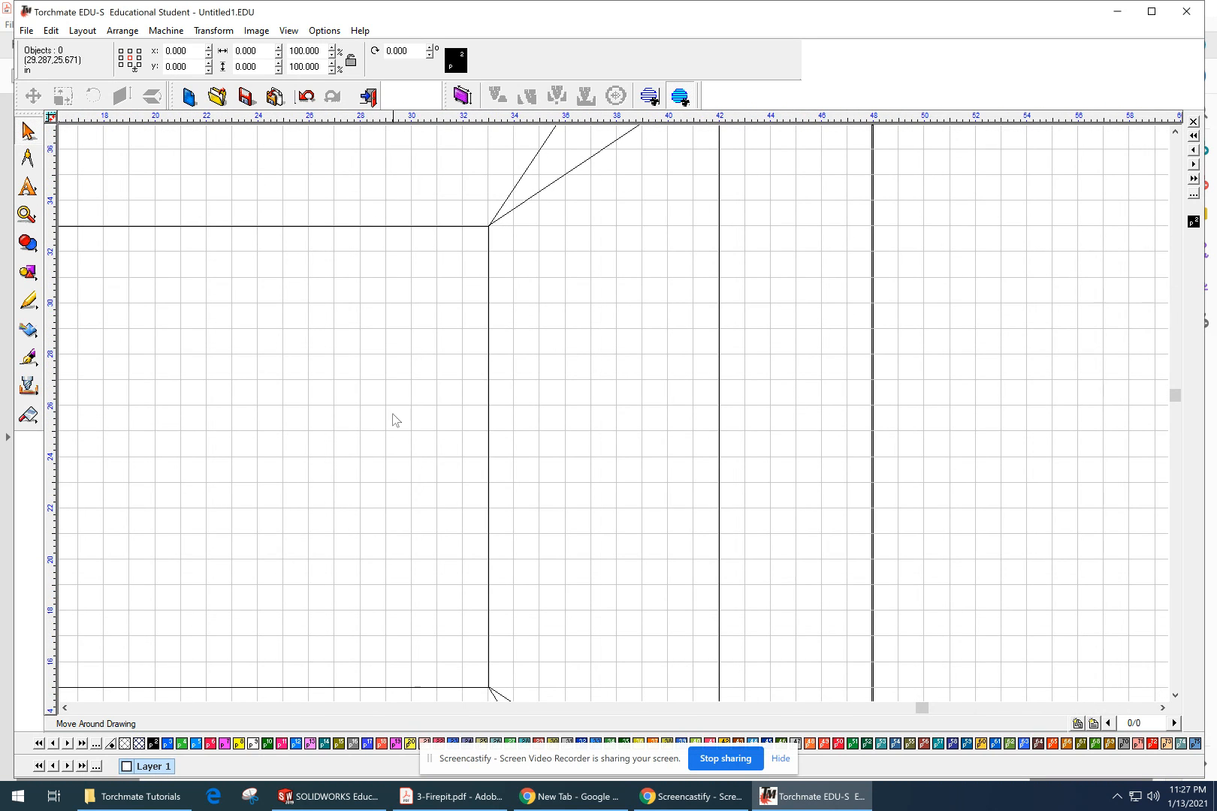
{"action": "scroll", "coordinate": [394, 418], "scroll_direction": "down", "scroll_amount": 2}
{"action": "scroll", "coordinate": [839, 512], "scroll_direction": "up", "scroll_amount": 1}
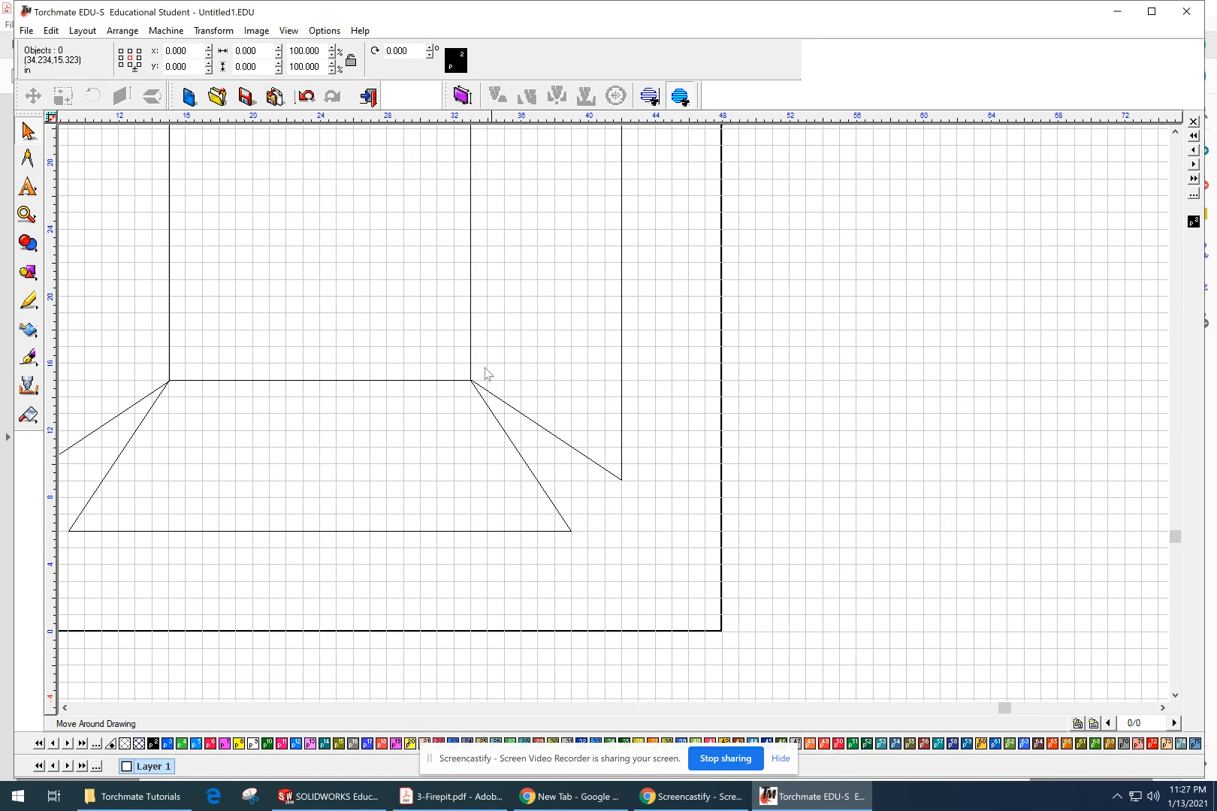
{"action": "scroll", "coordinate": [222, 338], "scroll_direction": "down", "scroll_amount": 1}
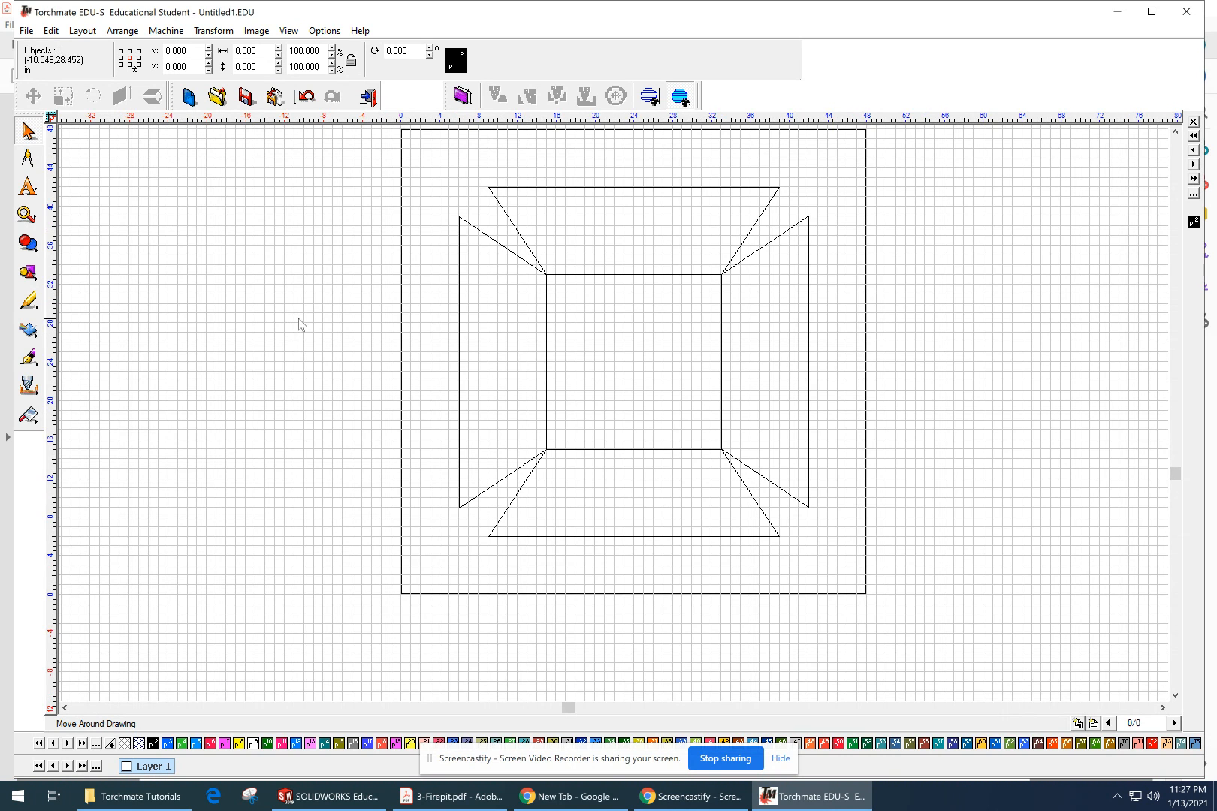
{"action": "scroll", "coordinate": [560, 286], "scroll_direction": "up", "scroll_amount": 1}
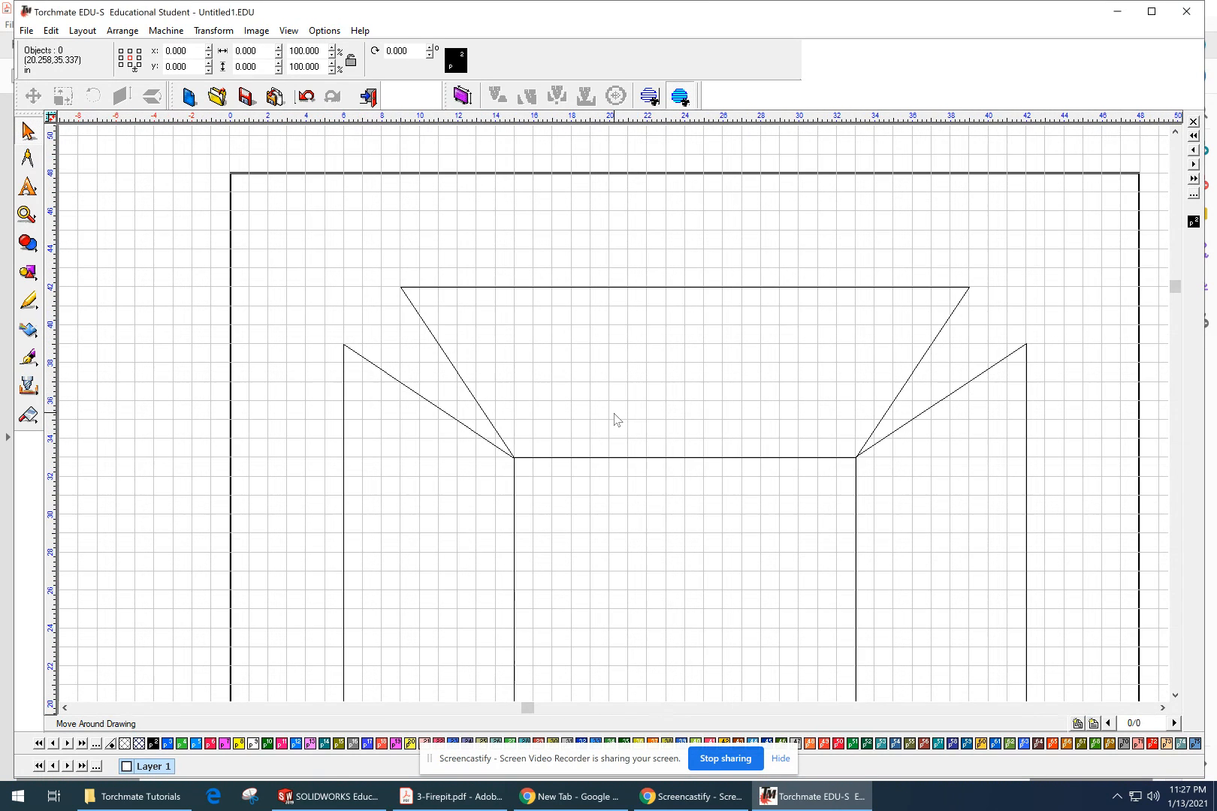
{"action": "scroll", "coordinate": [653, 292], "scroll_direction": "up", "scroll_amount": 1}
{"action": "middle_click_drag", "start_coordinate": [809, 359], "coordinate": [712, 334]}
{"action": "middle_click_drag", "start_coordinate": [678, 449], "coordinate": [729, 367]}
{"action": "left_click_drag", "start_coordinate": [725, 263], "coordinate": [723, 259]}
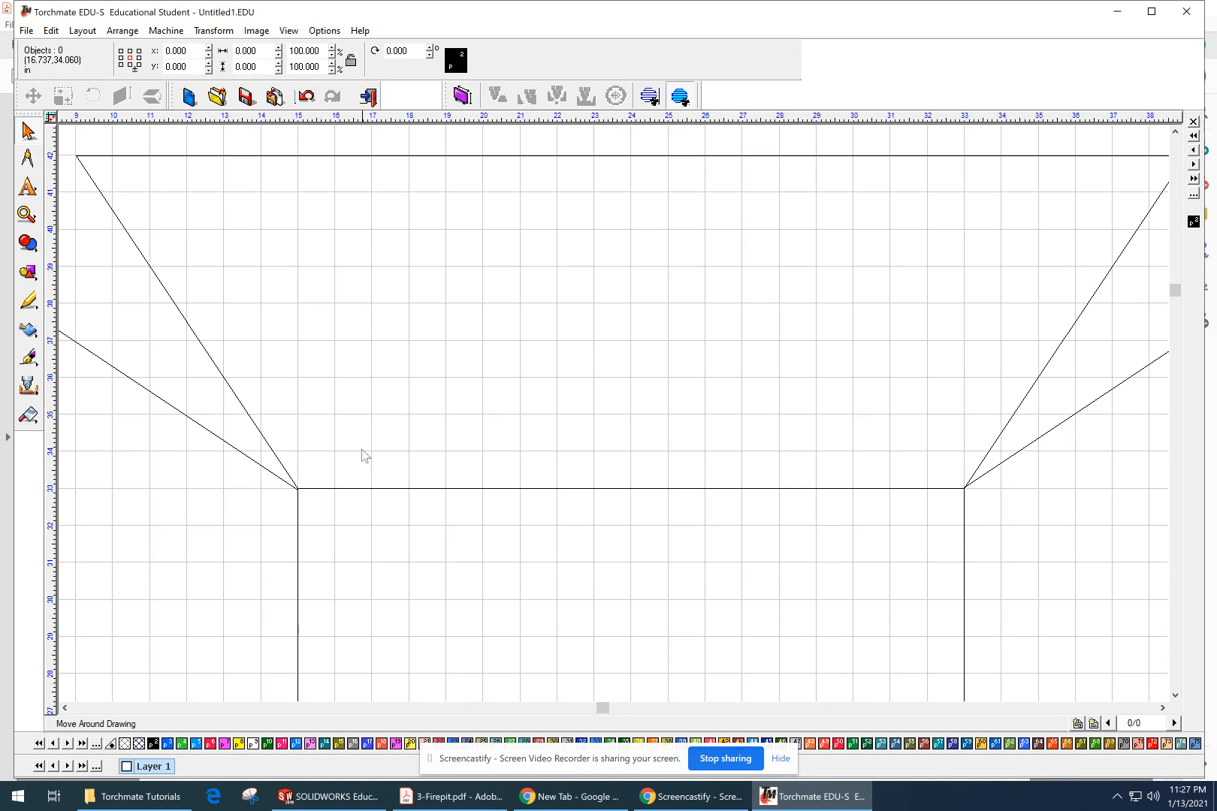
Nudge the upper trapezoid slightly down to Y 37.480 so it overlaps the square's upper edge.
{"action": "left_click", "coordinate": [532, 156]}
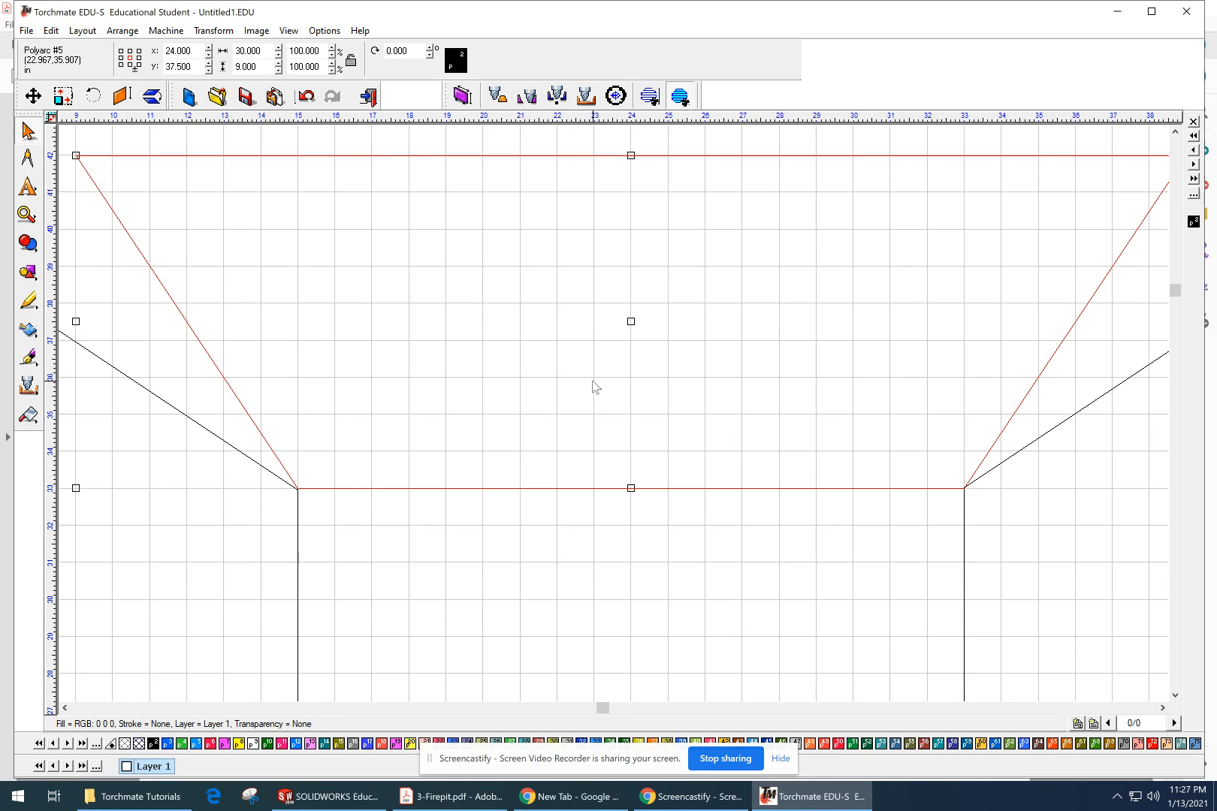
{"action": "key", "text": "Down"}
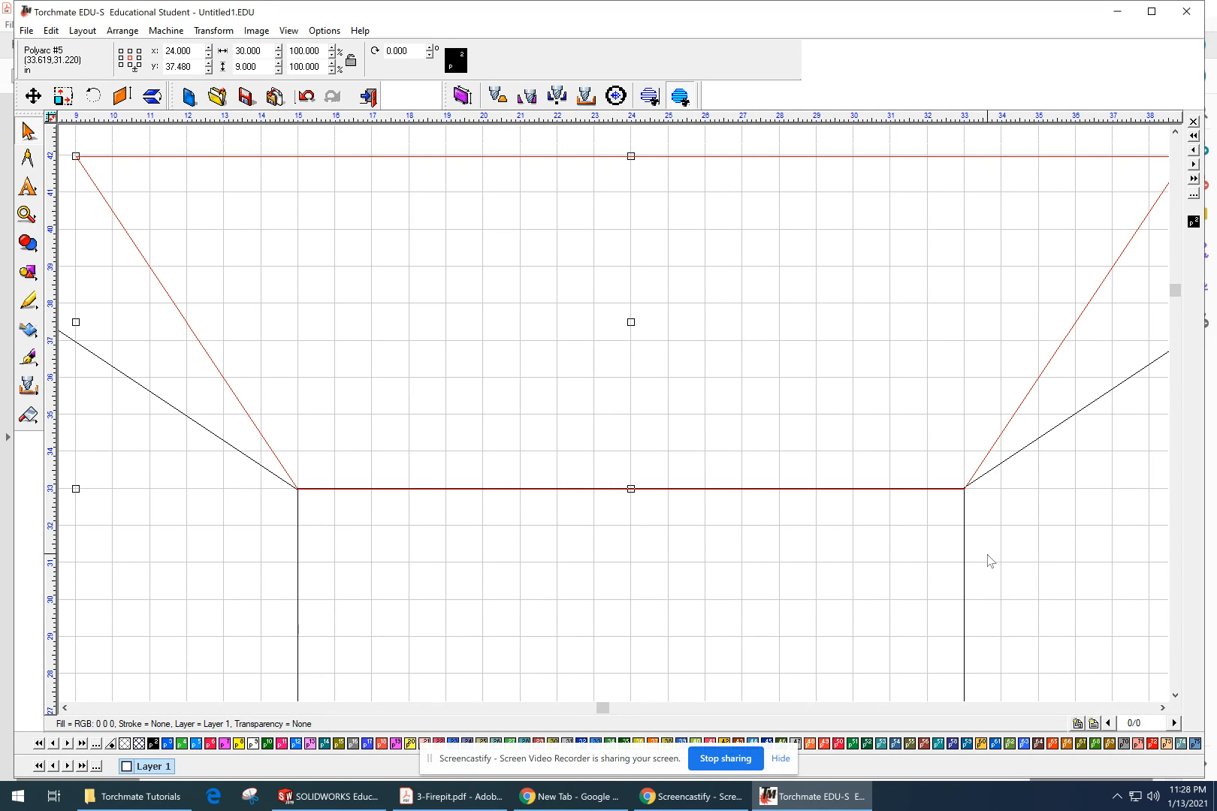
{"action": "left_click", "coordinate": [789, 579]}
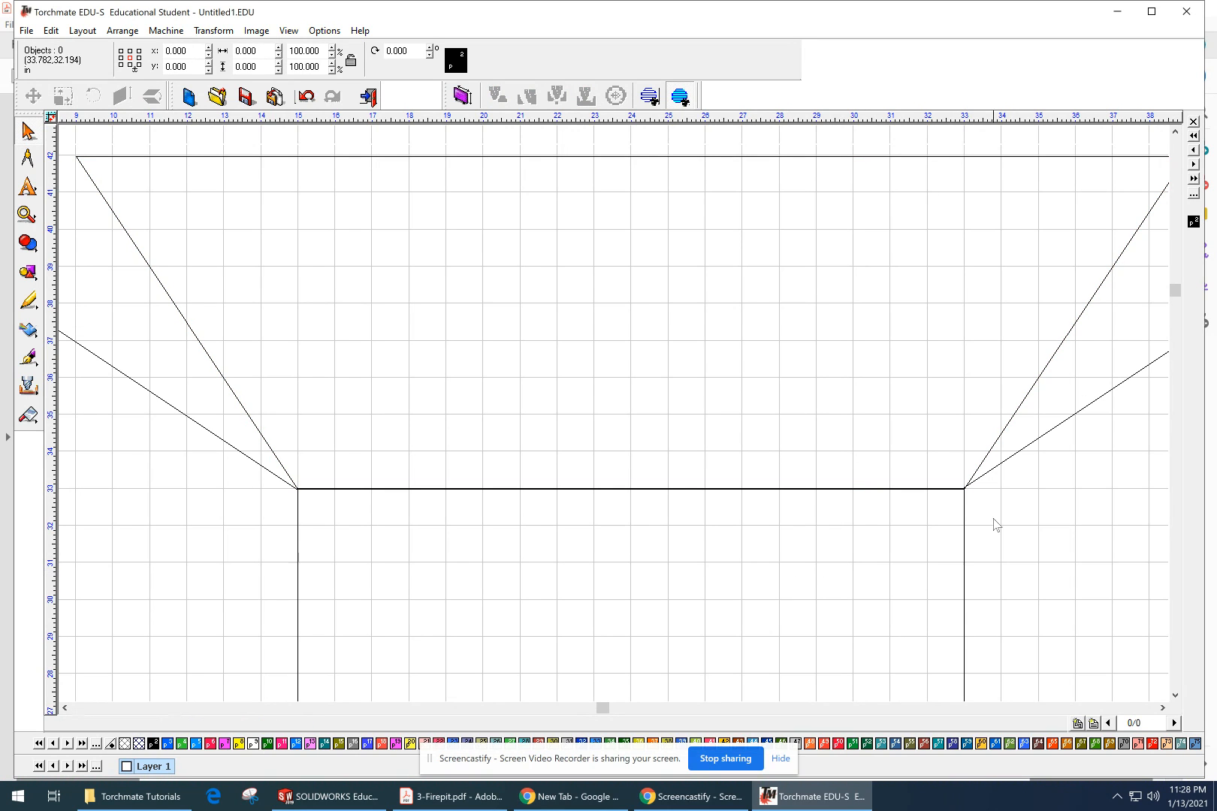
Nudge the right trapezoid inward to X 37.465 and the left trapezoid inward to X 10.535 so both overlap the square.
{"action": "left_click", "coordinate": [1037, 437]}
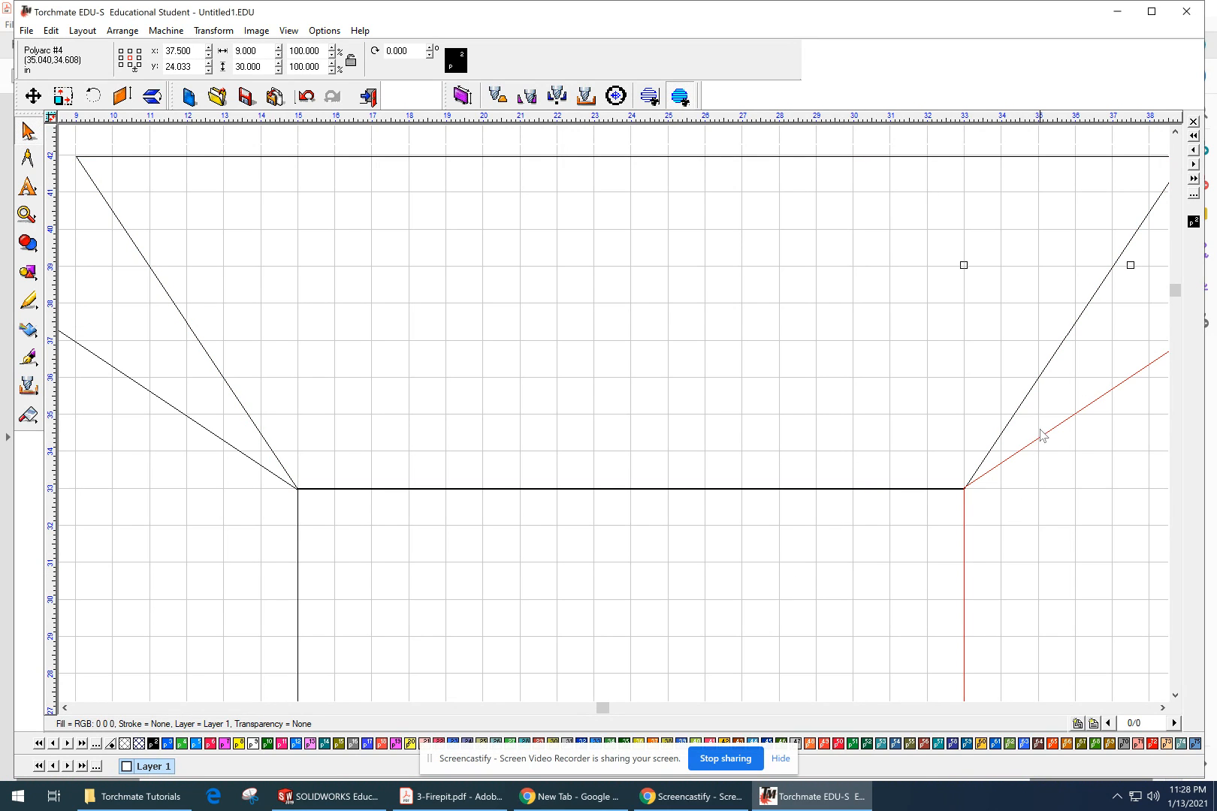
{"action": "left_click", "coordinate": [1041, 423]}
{"action": "scroll", "coordinate": [1041, 423], "scroll_direction": "down", "scroll_amount": 2}
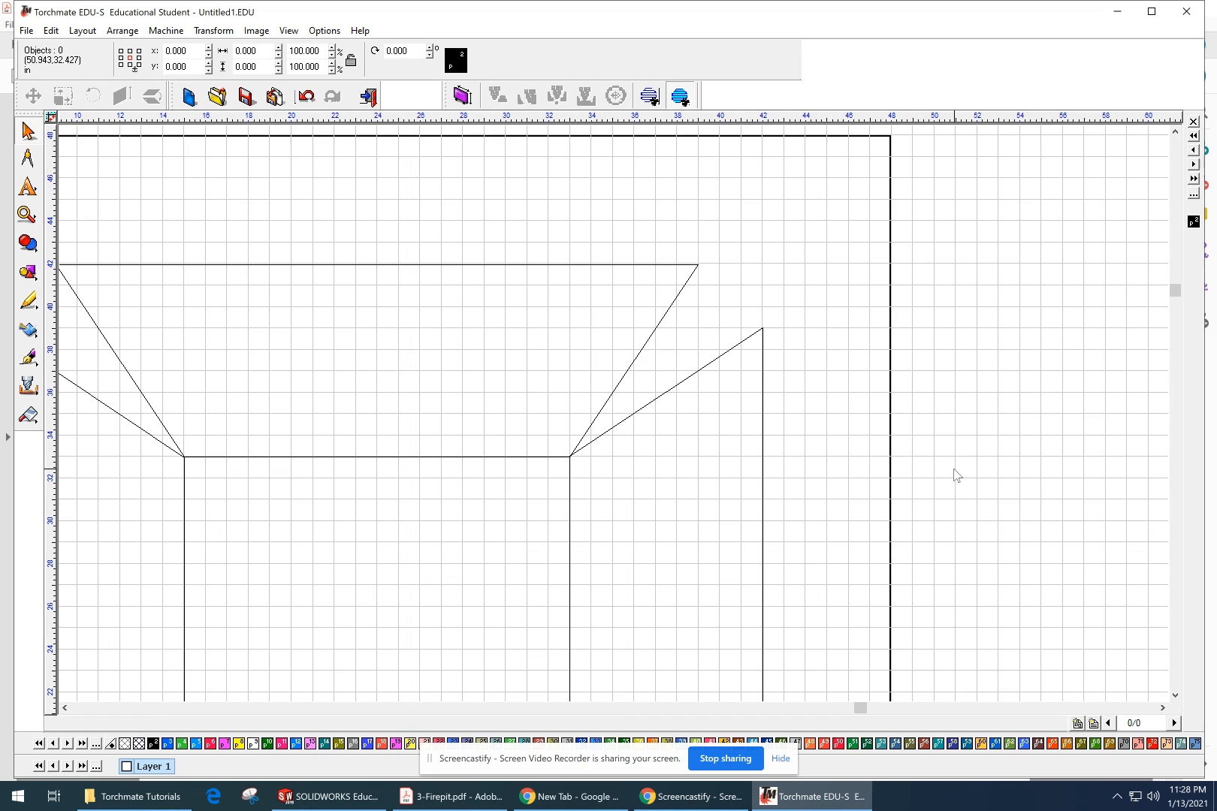
{"action": "left_click", "coordinate": [716, 359]}
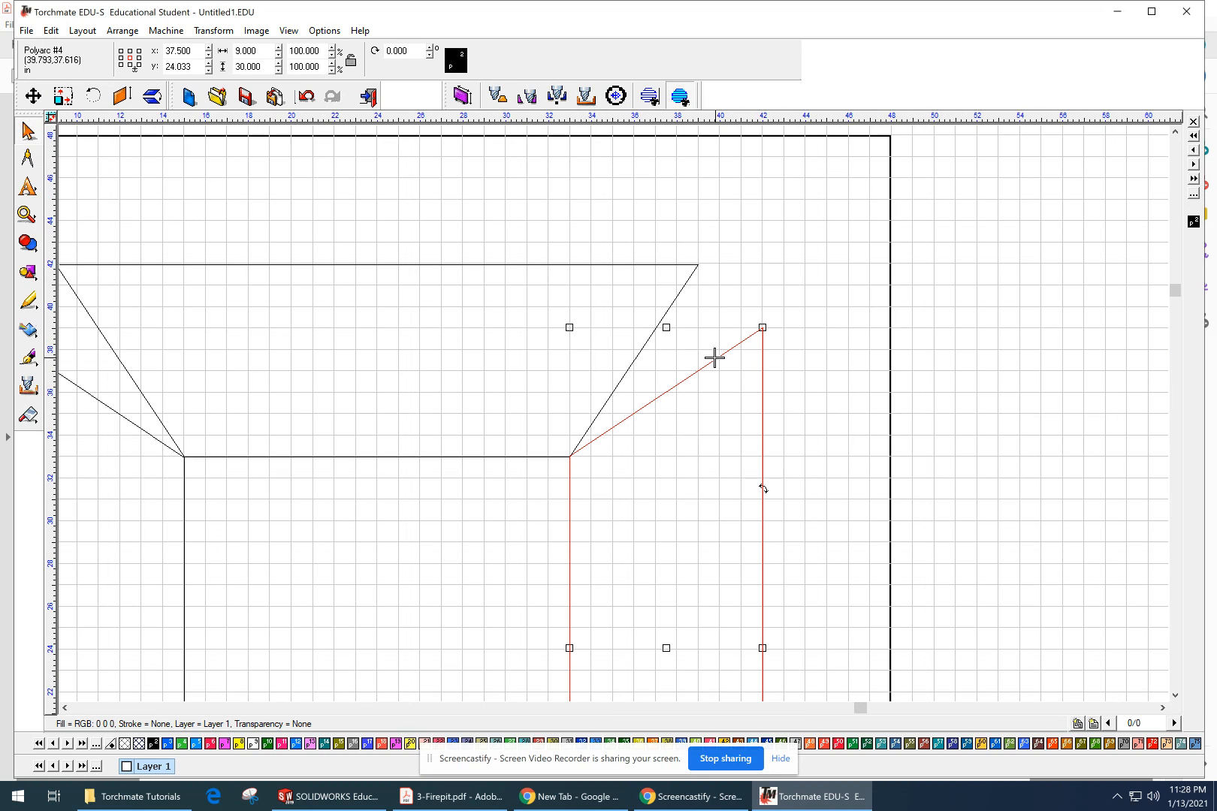
{"action": "left_click_drag", "start_coordinate": [715, 358], "coordinate": [714, 358]}
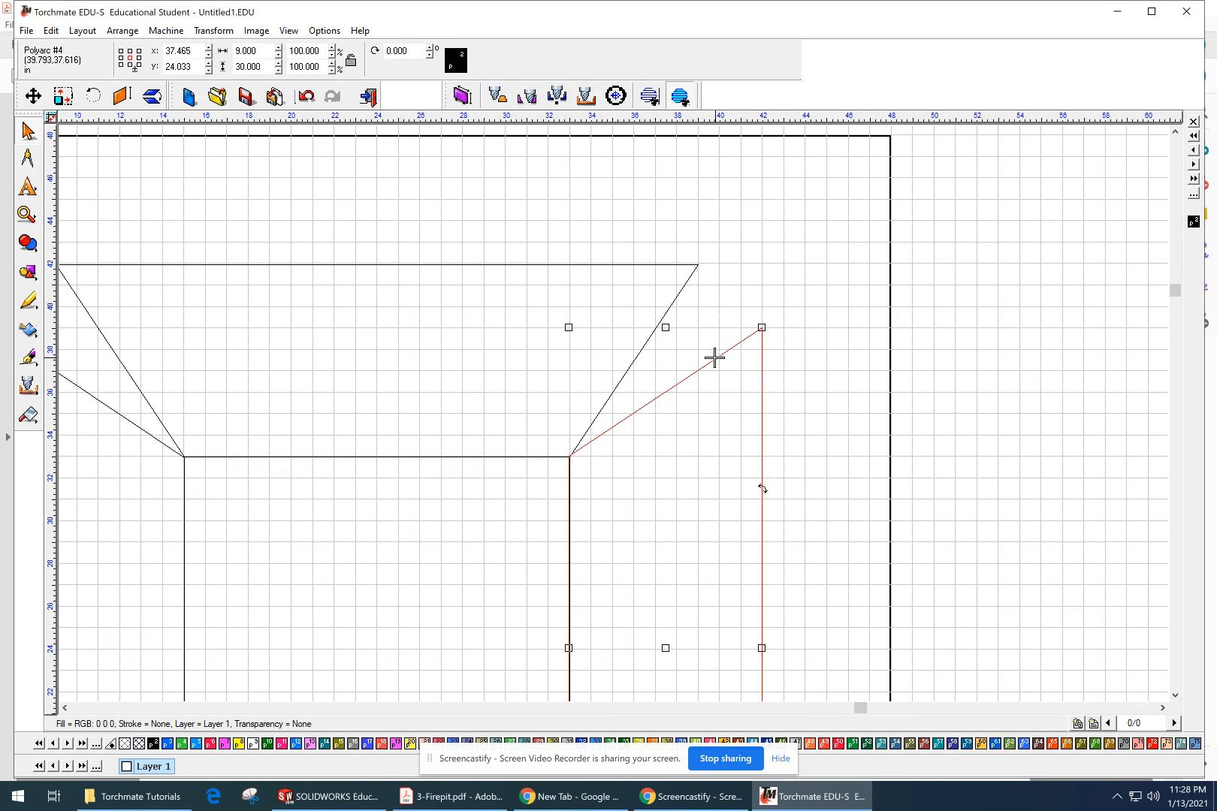
{"action": "left_click", "coordinate": [383, 505]}
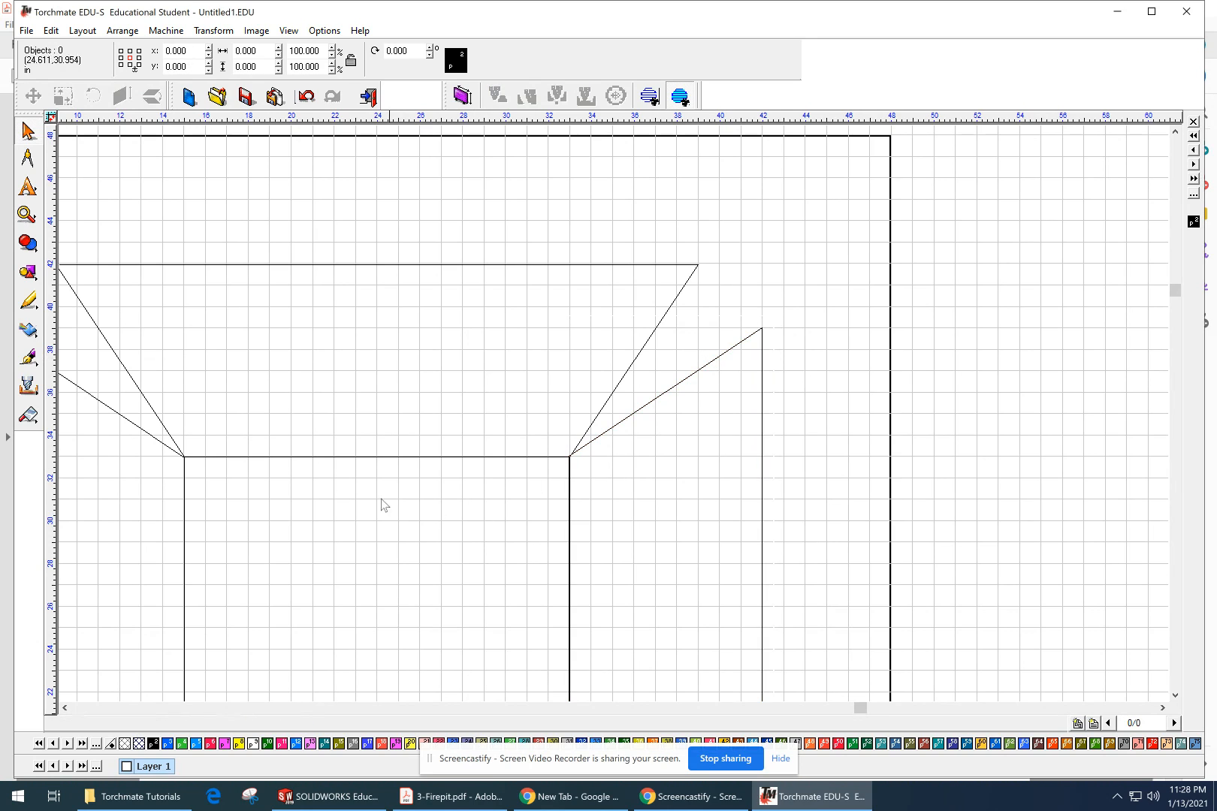
{"action": "left_click", "coordinate": [125, 421]}
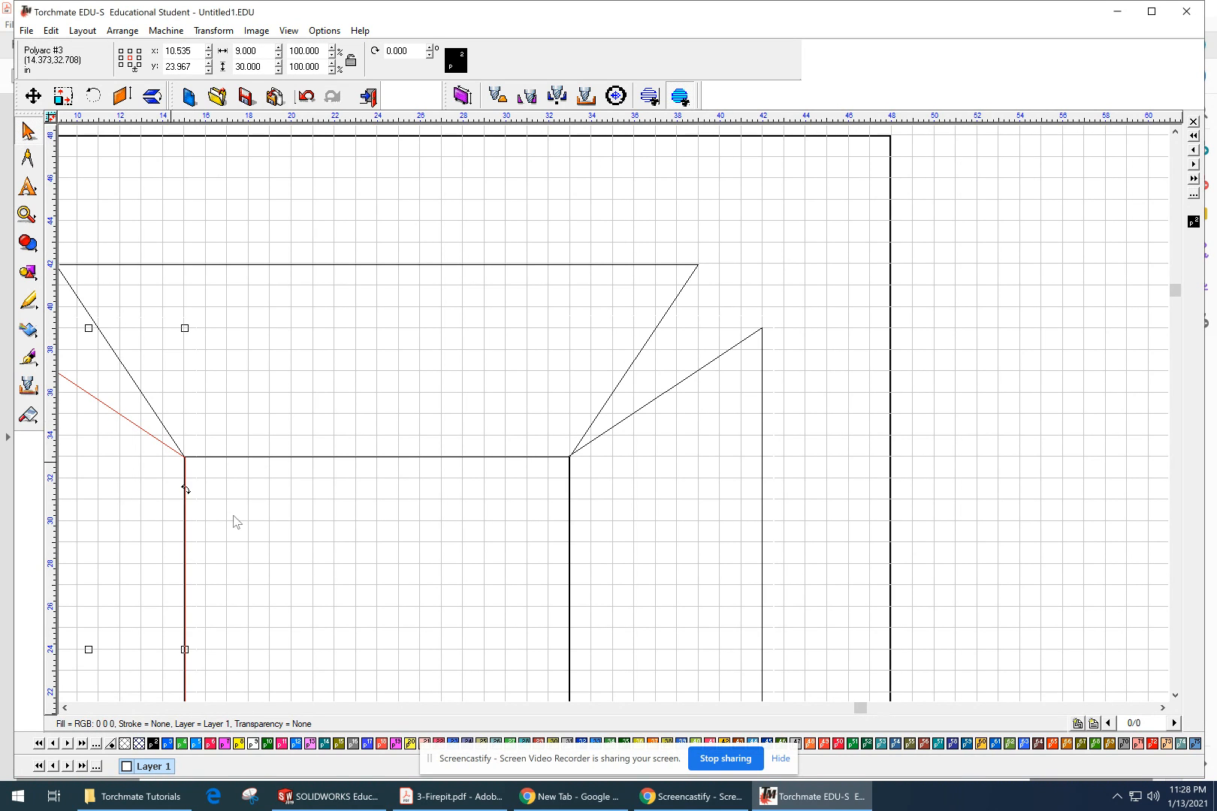
{"action": "left_click", "coordinate": [379, 564]}
Nudge the lower trapezoid slightly up so it overlaps the square's lower edge.
{"action": "scroll", "coordinate": [380, 564], "scroll_direction": "down", "scroll_amount": 3}
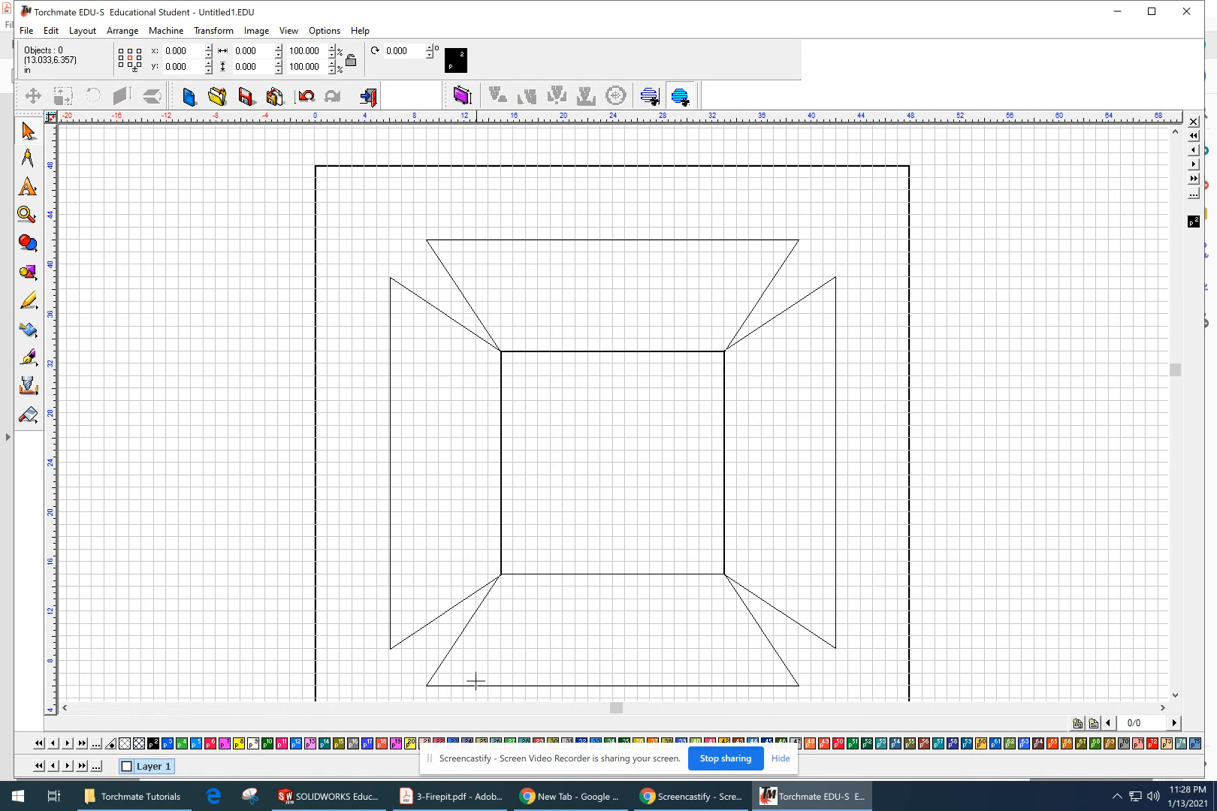
{"action": "scroll", "coordinate": [480, 677], "scroll_direction": "up", "scroll_amount": 2}
{"action": "left_click", "coordinate": [581, 441]}
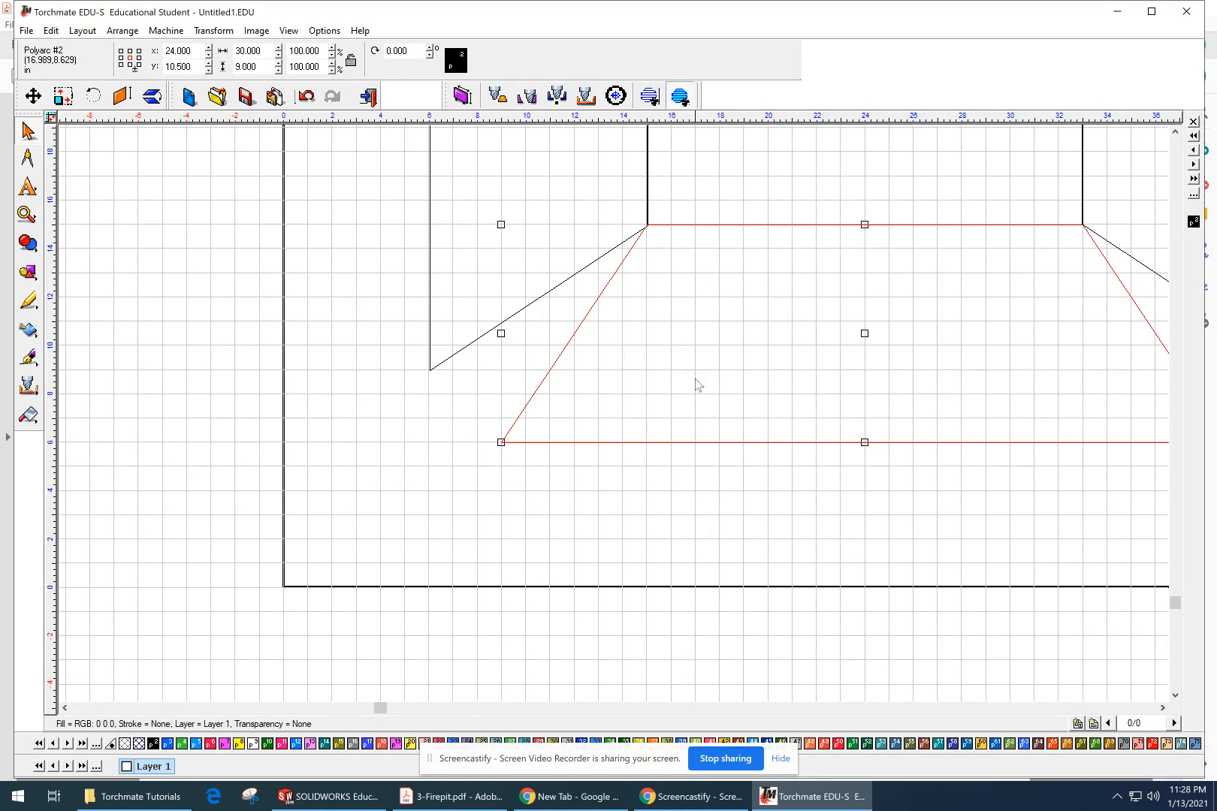
{"action": "scroll", "coordinate": [614, 417], "scroll_direction": "down", "scroll_amount": 1}
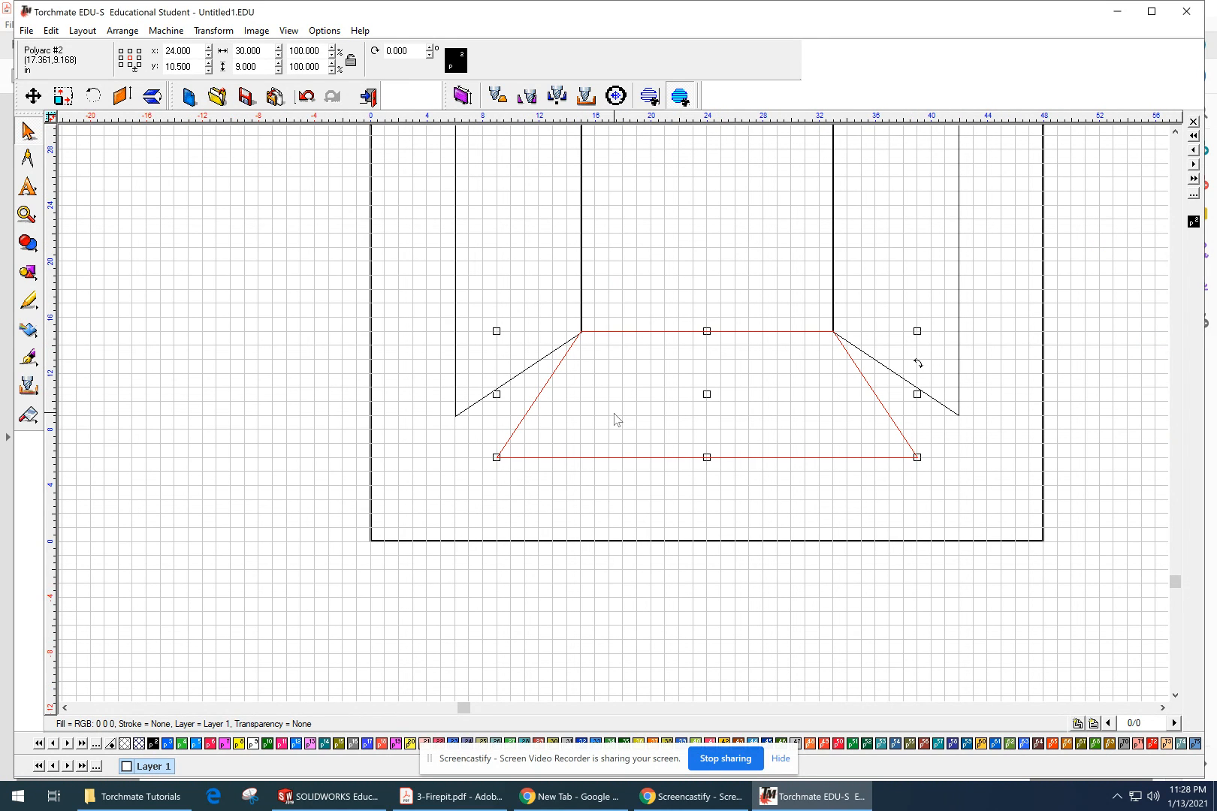
{"action": "scroll", "coordinate": [546, 337], "scroll_direction": "up", "scroll_amount": 2}
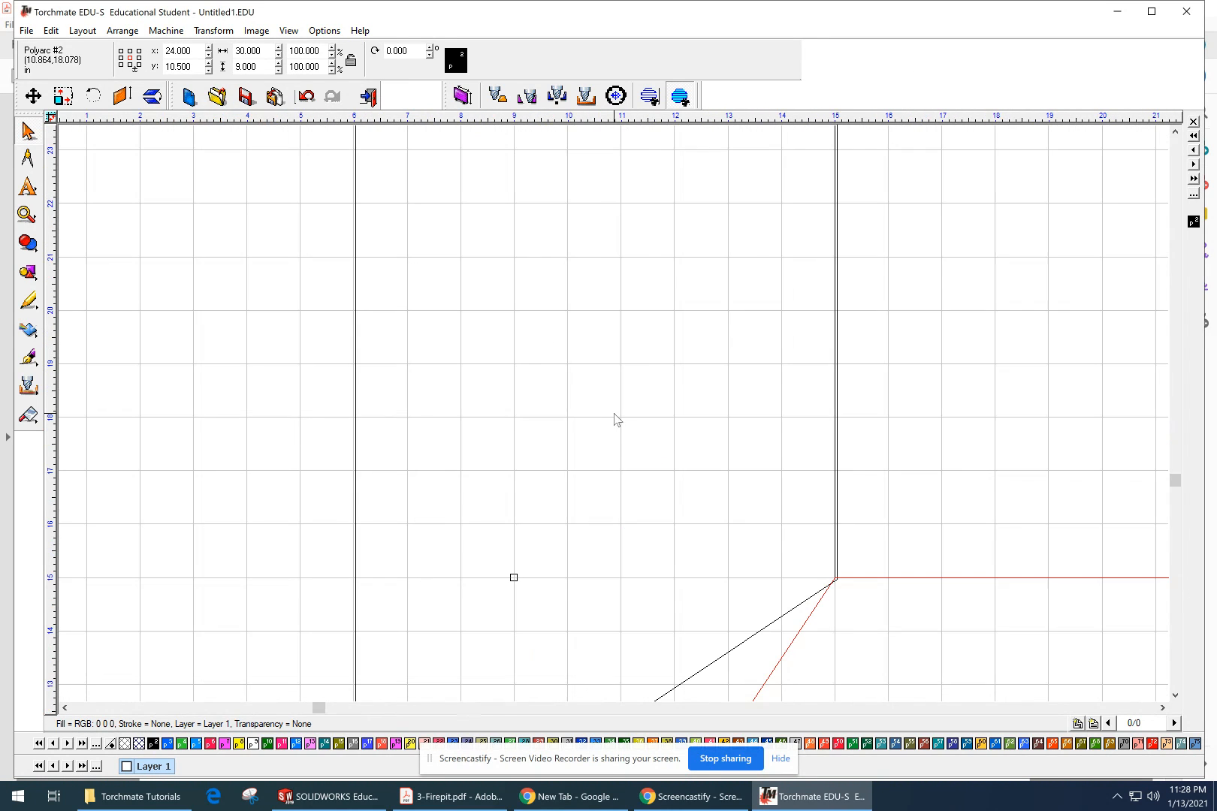
{"action": "scroll", "coordinate": [869, 558], "scroll_direction": "up", "scroll_amount": 1}
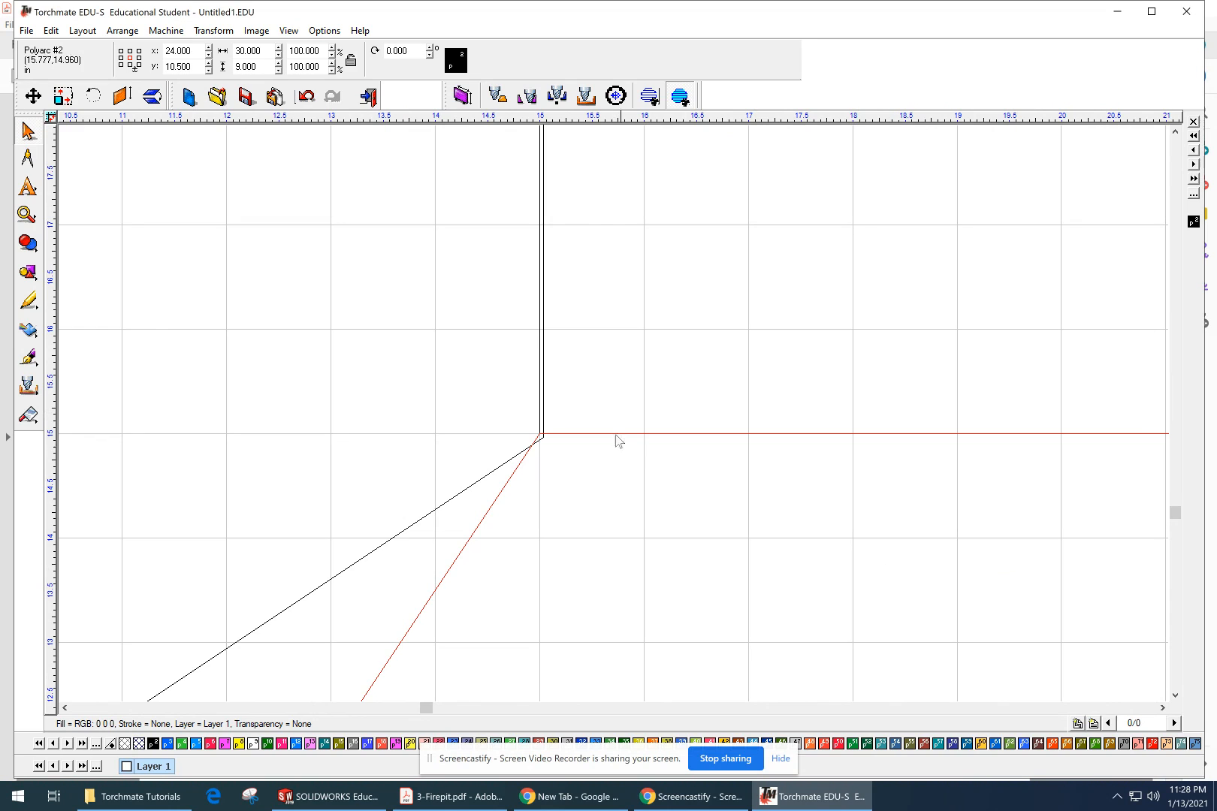
{"action": "key", "text": "Up"}
{"action": "left_click", "coordinate": [550, 411]}
{"action": "scroll", "coordinate": [556, 413], "scroll_direction": "down", "scroll_amount": 3}
{"action": "scroll", "coordinate": [1003, 420], "scroll_direction": "down", "scroll_amount": 1}
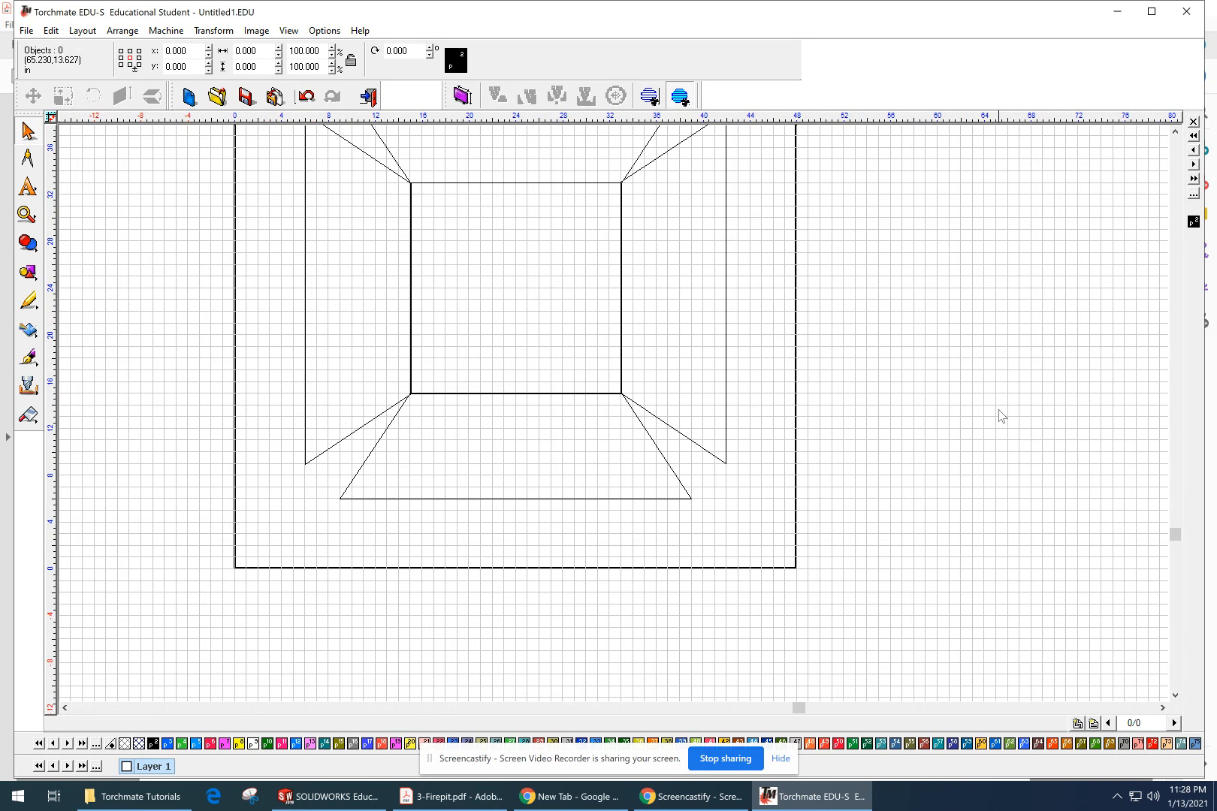
Select the square and all four trapezoids and weld them into a single outline.
{"action": "scroll", "coordinate": [676, 375], "scroll_direction": "down", "scroll_amount": 2}
{"action": "mouse_move", "coordinate": [641, 356]}
{"action": "middle_mouse_down"}
{"action": "mouse_move", "coordinate": [707, 338]}
{"action": "mouse_move", "coordinate": [724, 320]}
{"action": "middle_mouse_up"}
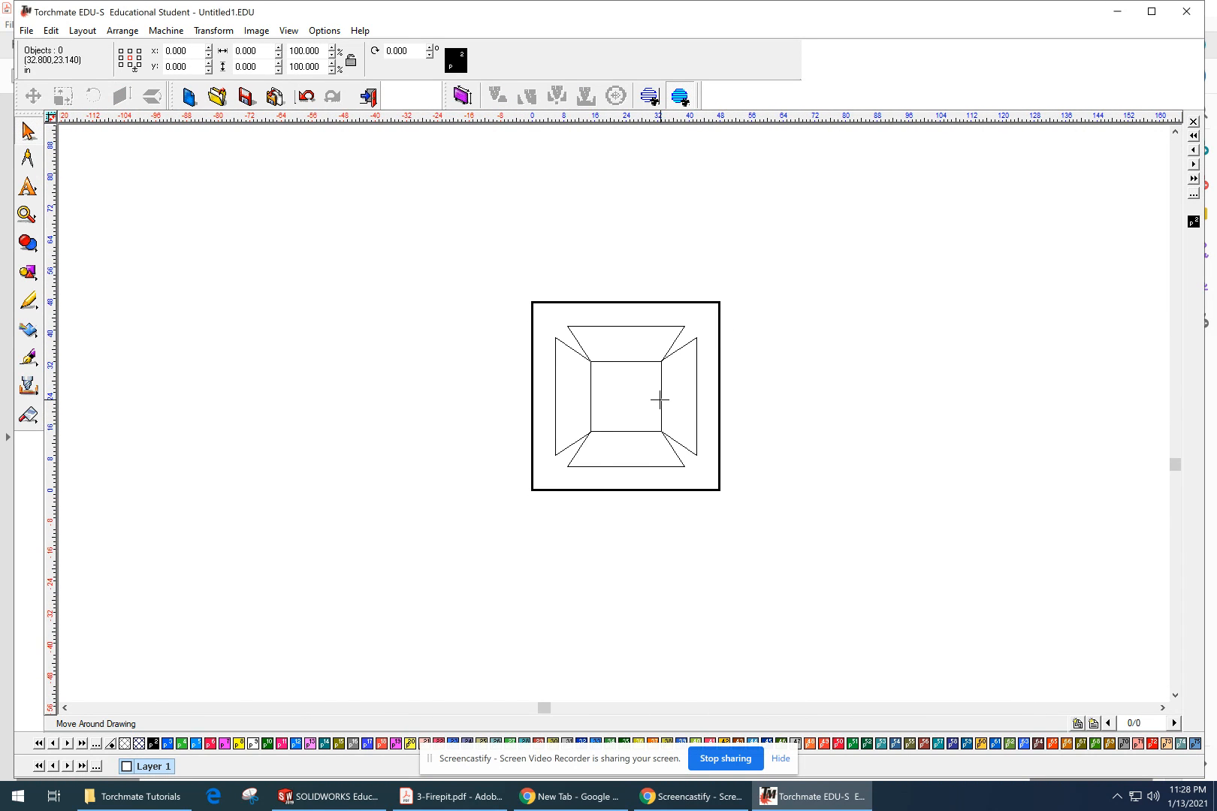
{"action": "scroll", "coordinate": [660, 399], "scroll_direction": "up", "scroll_amount": 2}
{"action": "mouse_move", "coordinate": [398, 256]}
{"action": "left_mouse_down"}
{"action": "mouse_move", "coordinate": [550, 477]}
{"action": "mouse_move", "coordinate": [727, 567]}
{"action": "left_mouse_up"}
{"action": "left_click", "coordinate": [28, 243]}
{"action": "left_click", "coordinate": [72, 256]}
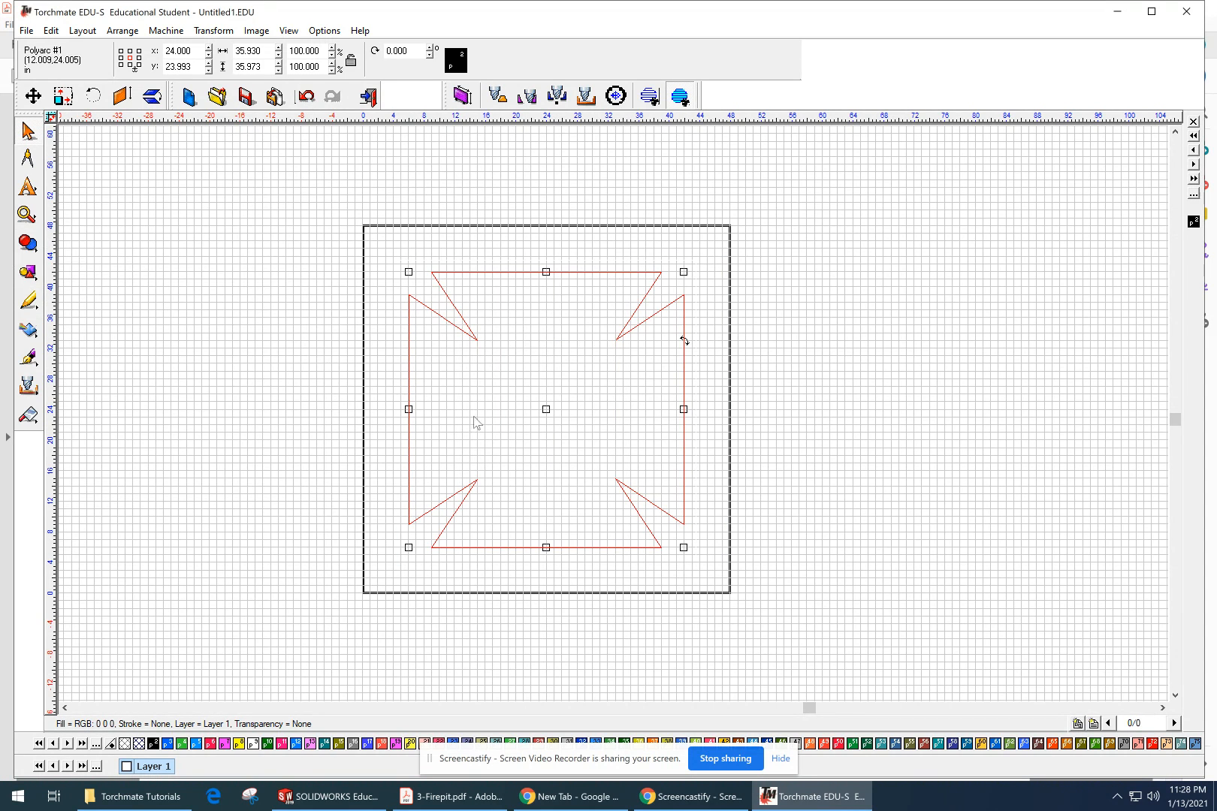
{"action": "left_click", "coordinate": [836, 367]}
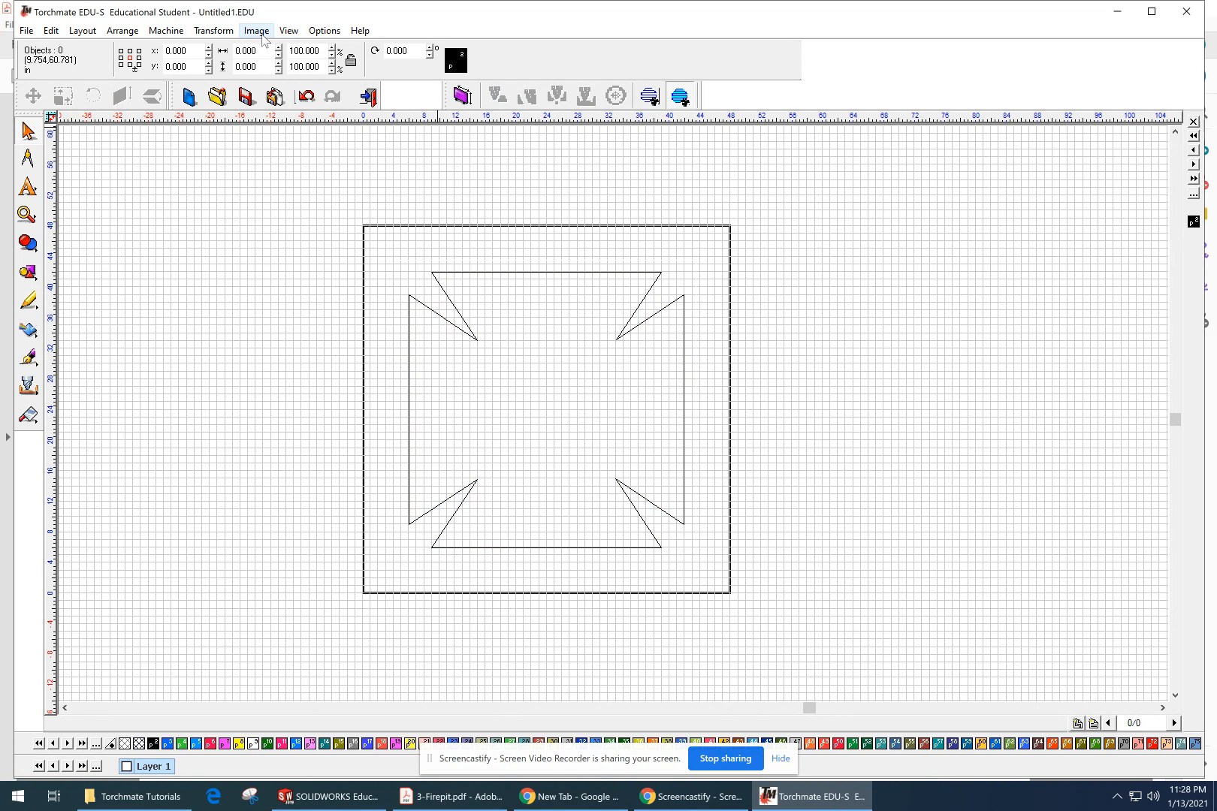
Turn on the filled display and check the merged fire pit shape as one solid piece.
{"action": "left_click", "coordinate": [285, 34]}
{"action": "left_click", "coordinate": [321, 66]}
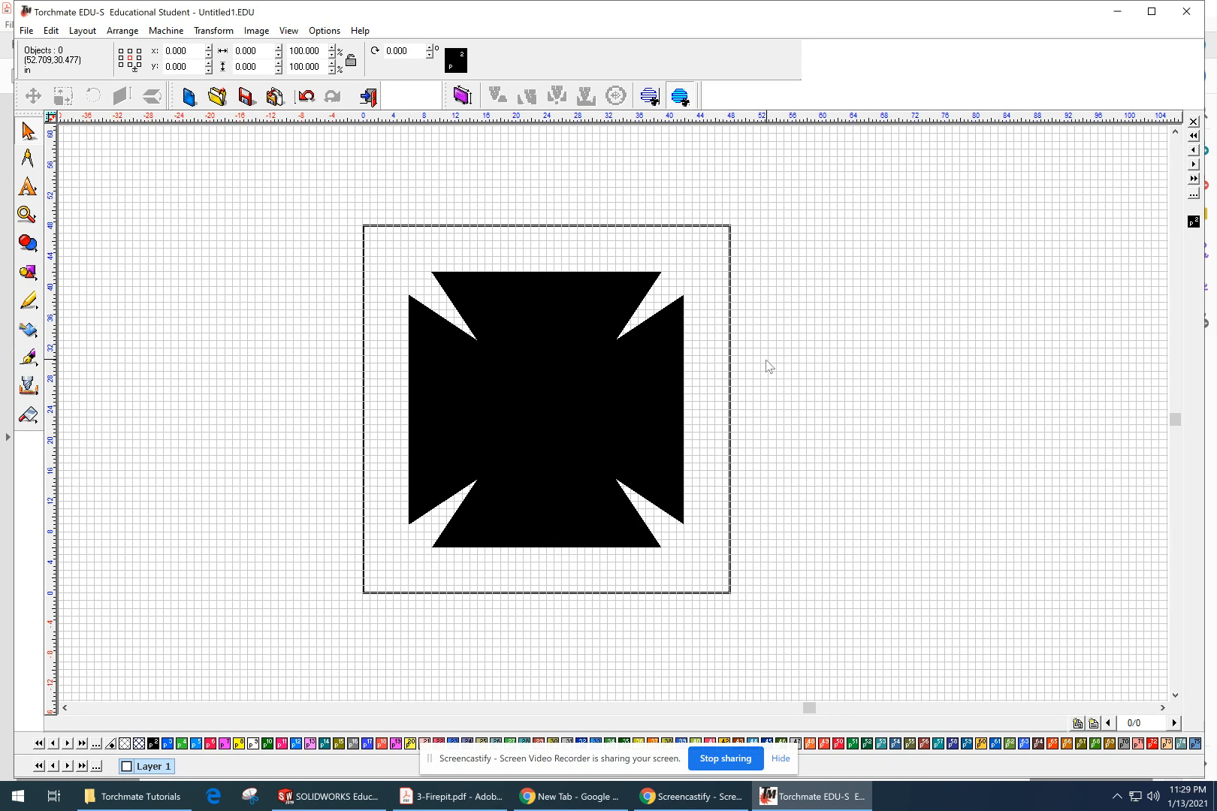
{"action": "left_click", "coordinate": [559, 401]}
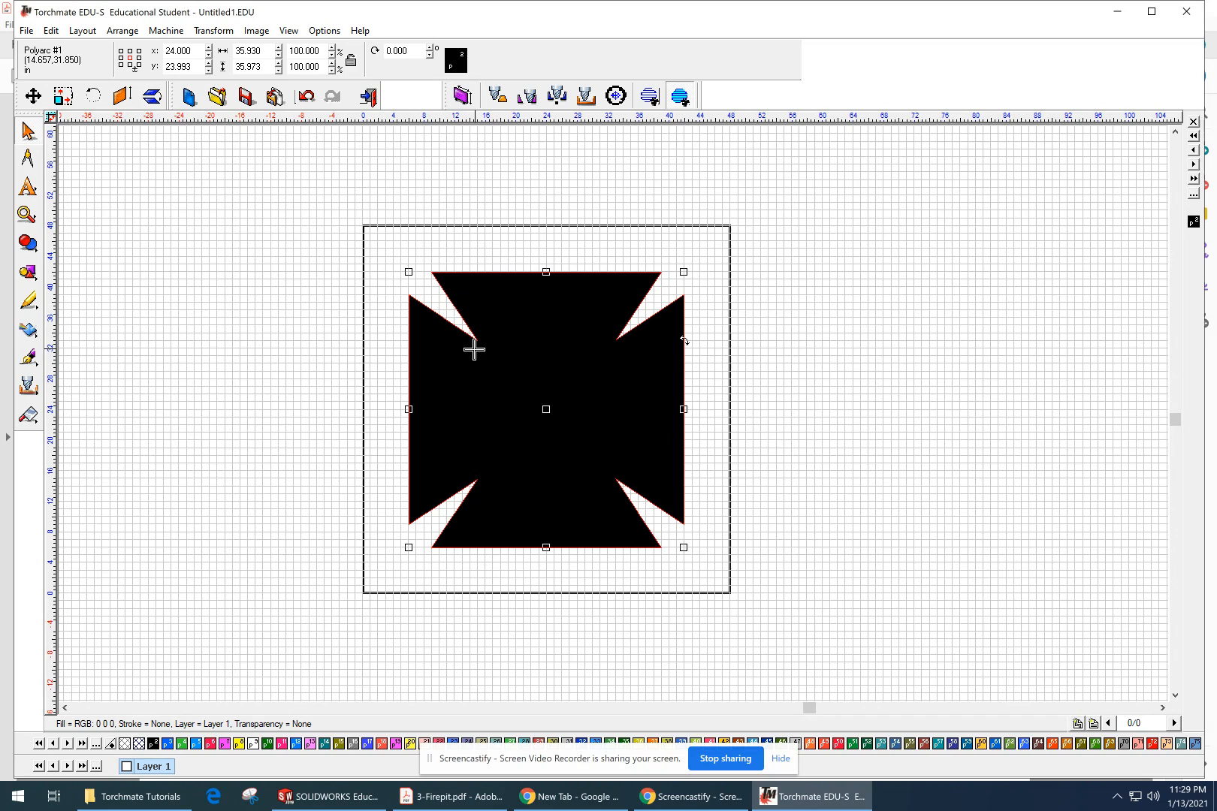
{"action": "left_click", "coordinate": [262, 278]}
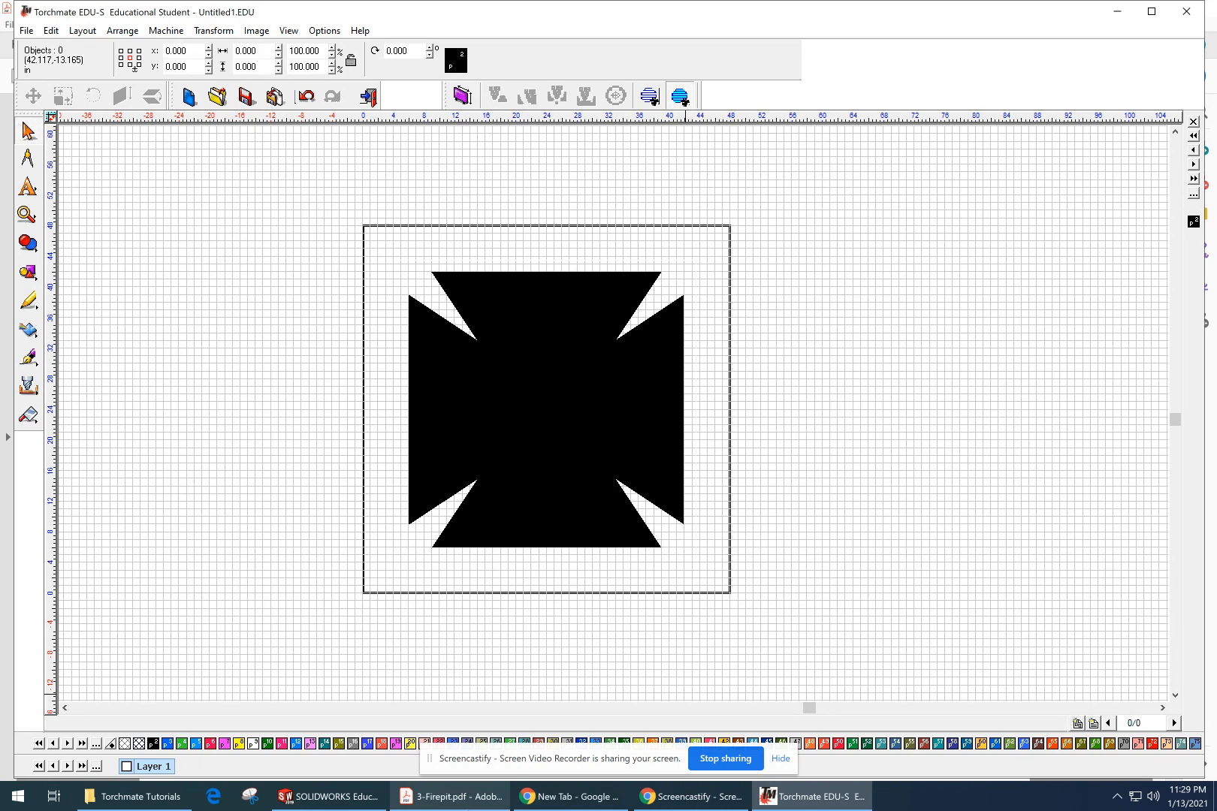
Check the drain hole in the fire pit PDF drawing and draw a circle about 5.9 in across outside the plate in Torchmate.
{"action": "left_click", "coordinate": [444, 802]}
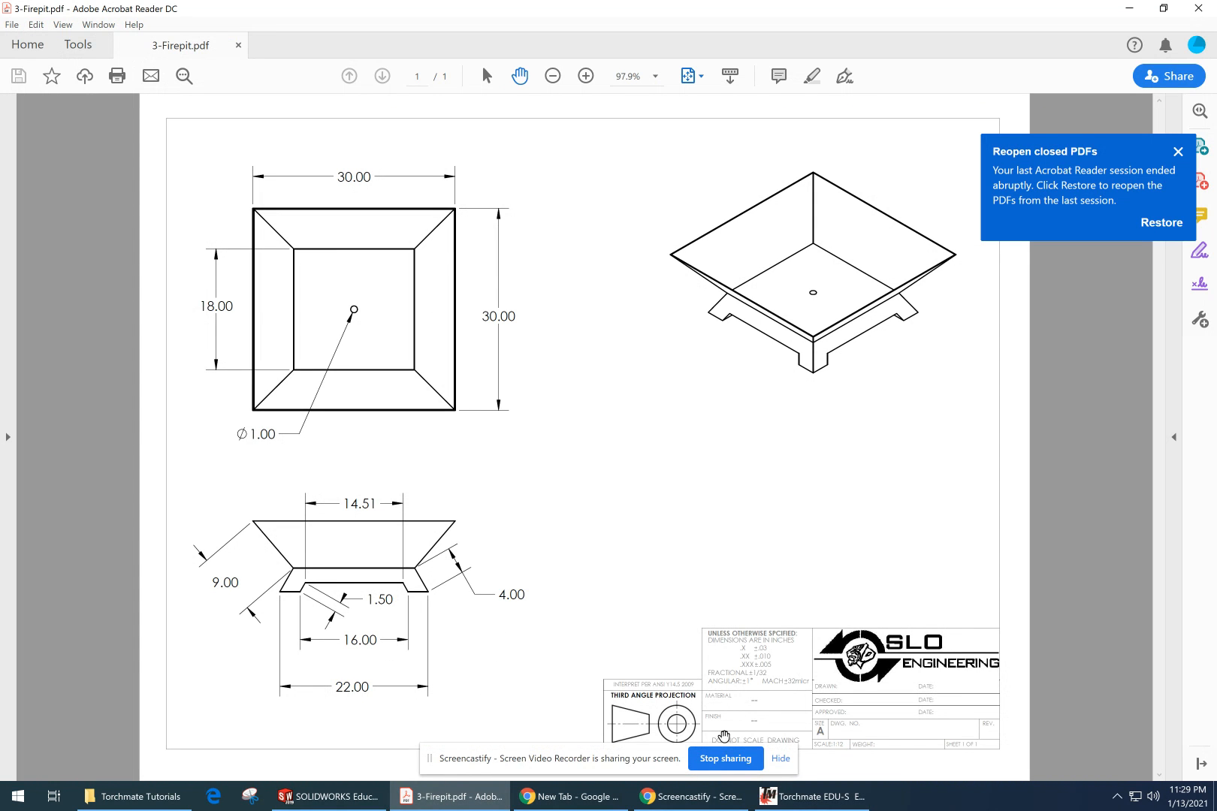
{"action": "left_click", "coordinate": [813, 730]}
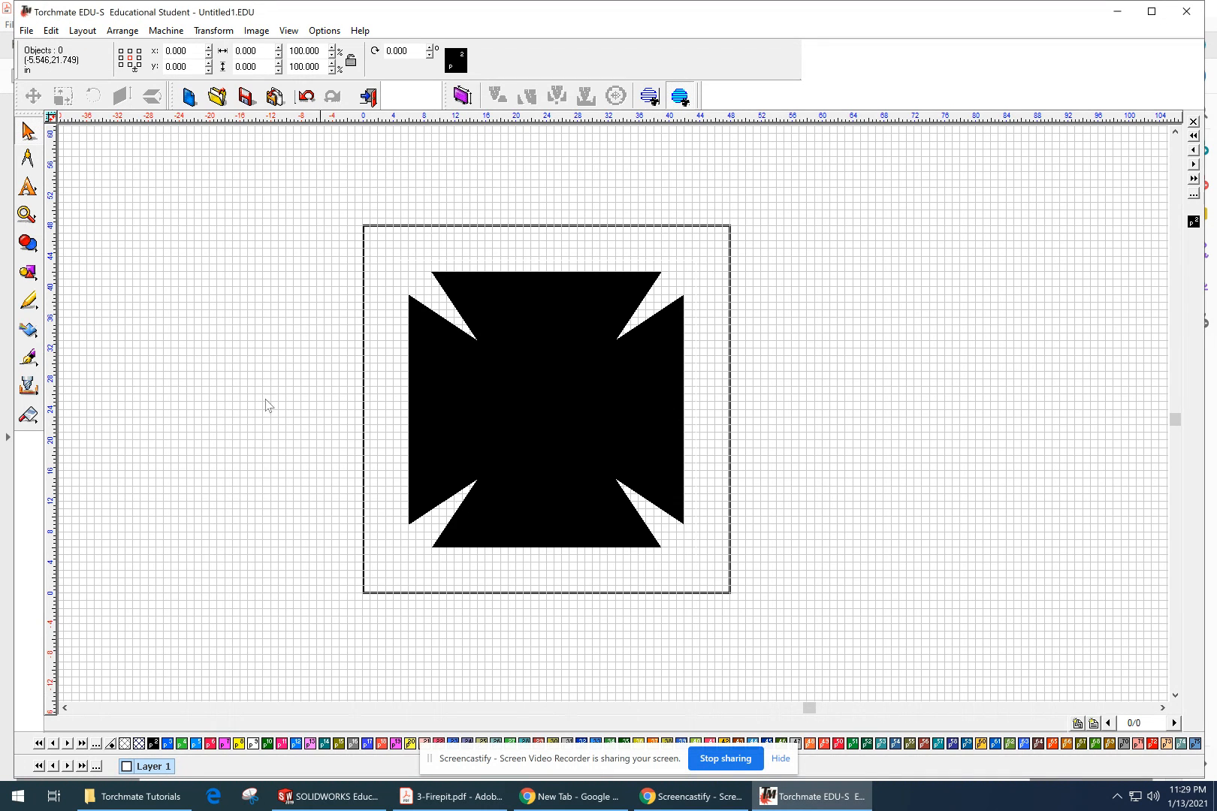
{"action": "left_click", "coordinate": [35, 269]}
{"action": "left_click", "coordinate": [68, 280]}
{"action": "mouse_move", "coordinate": [257, 419]}
{"action": "left_mouse_down"}
{"action": "mouse_move", "coordinate": [272, 443]}
{"action": "mouse_move", "coordinate": [272, 433]}
{"action": "left_mouse_up"}
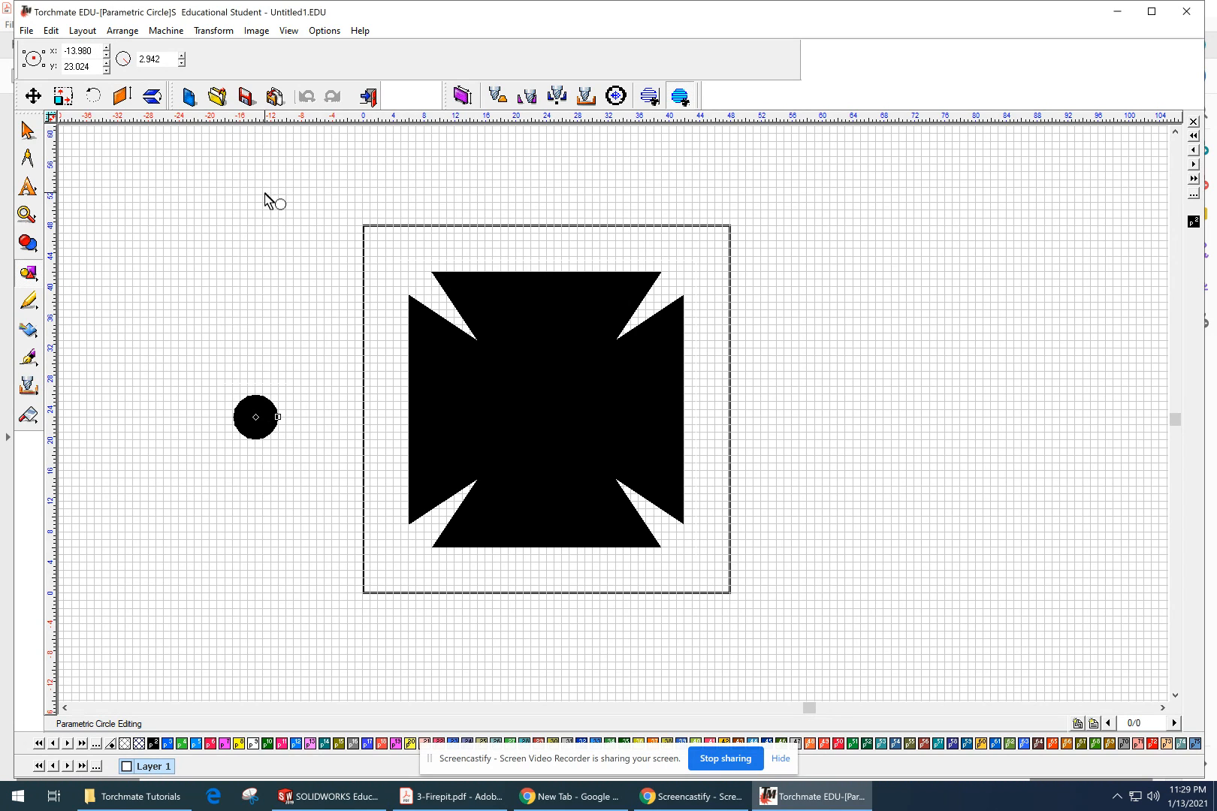
{"action": "left_click", "coordinate": [310, 303]}
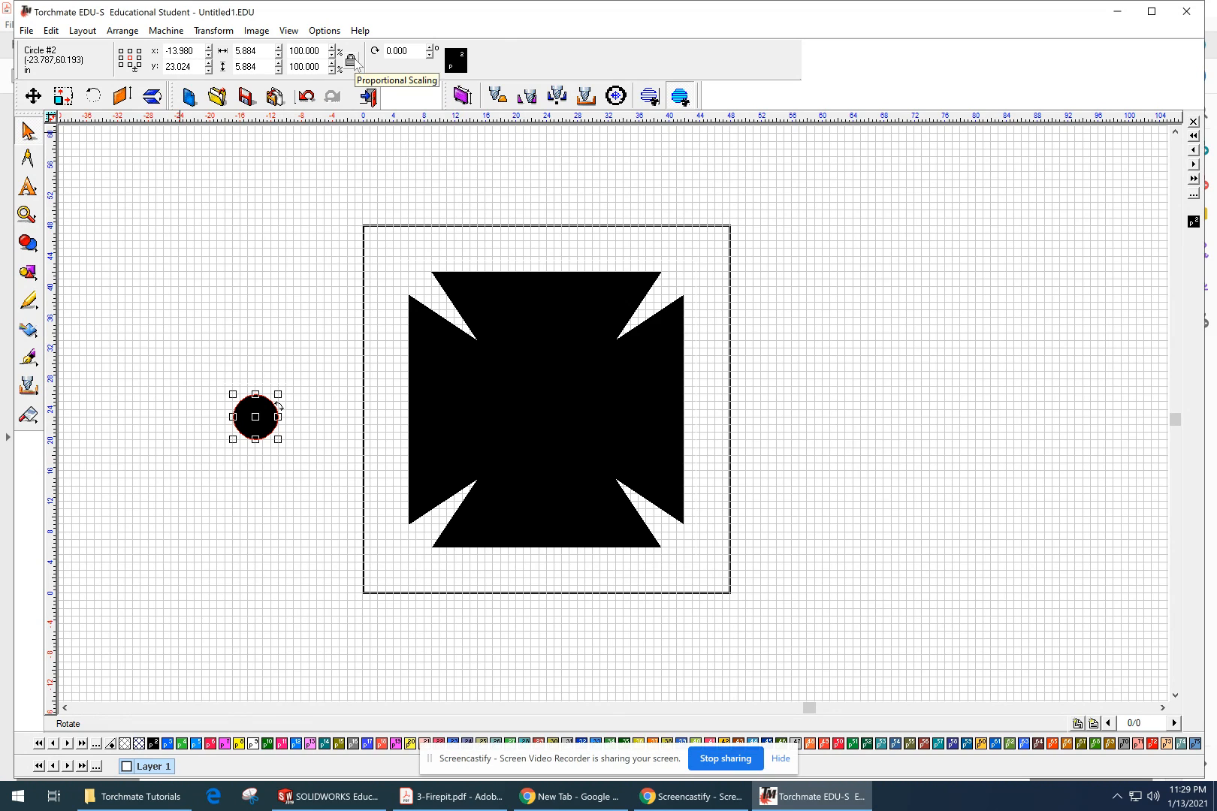
Resize the new circle proportionally to a 1 in diameter.
{"action": "left_click", "coordinate": [257, 48]}
{"action": "double_click", "coordinate": [257, 48]}
{"action": "type", "text": "1"}
{"action": "key", "text": "Return"}
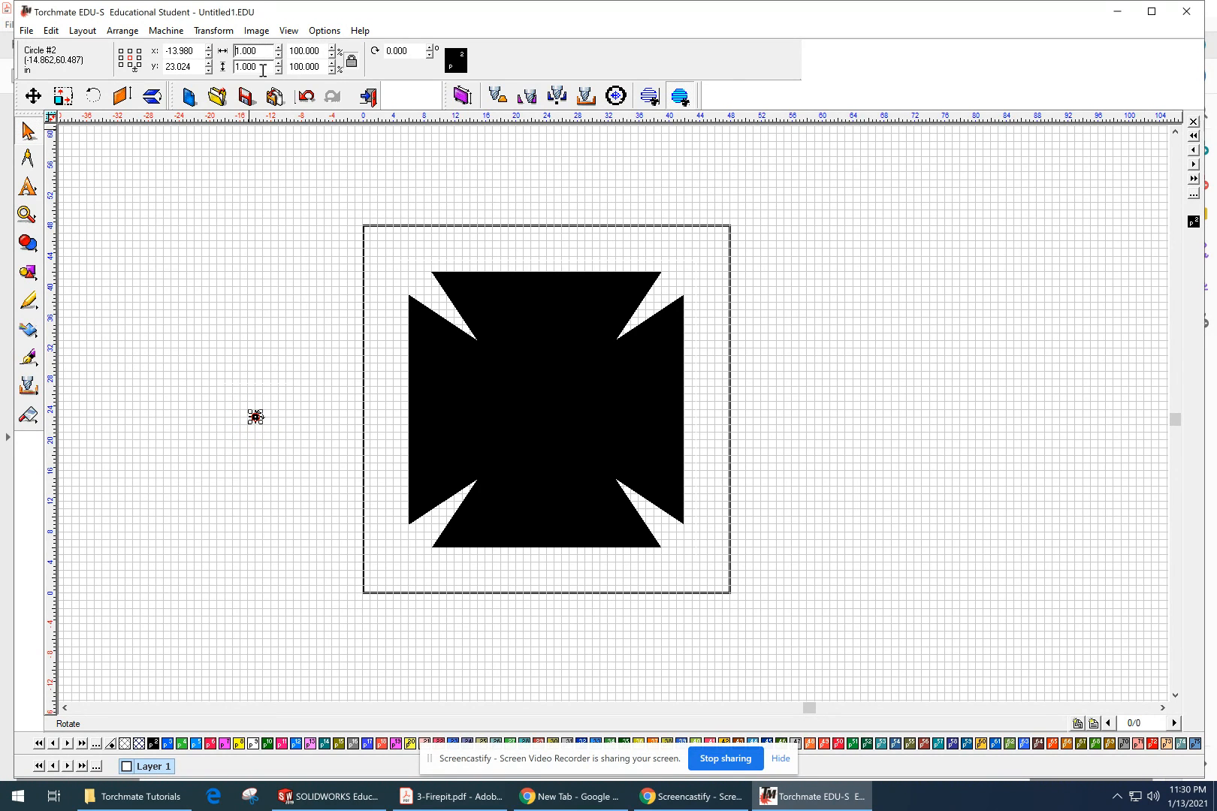
Move the 1 in circle to x 24, y 24 so it sits at the centre of the fire pit.
{"action": "left_click", "coordinate": [254, 447]}
{"action": "left_click_drag", "start_coordinate": [210, 398], "coordinate": [280, 443]}
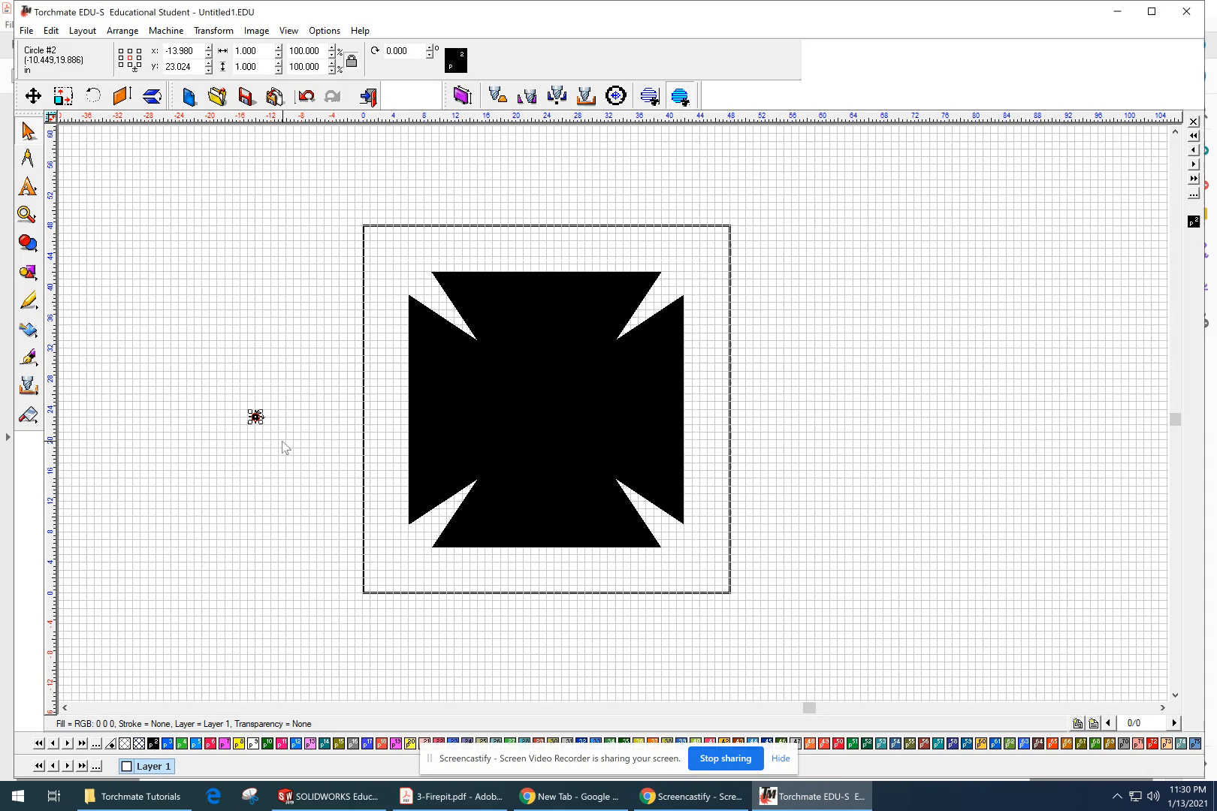
{"action": "left_click", "coordinate": [189, 65]}
{"action": "double_click", "coordinate": [196, 68]}
{"action": "type", "text": "24"}
{"action": "double_click", "coordinate": [197, 50]}
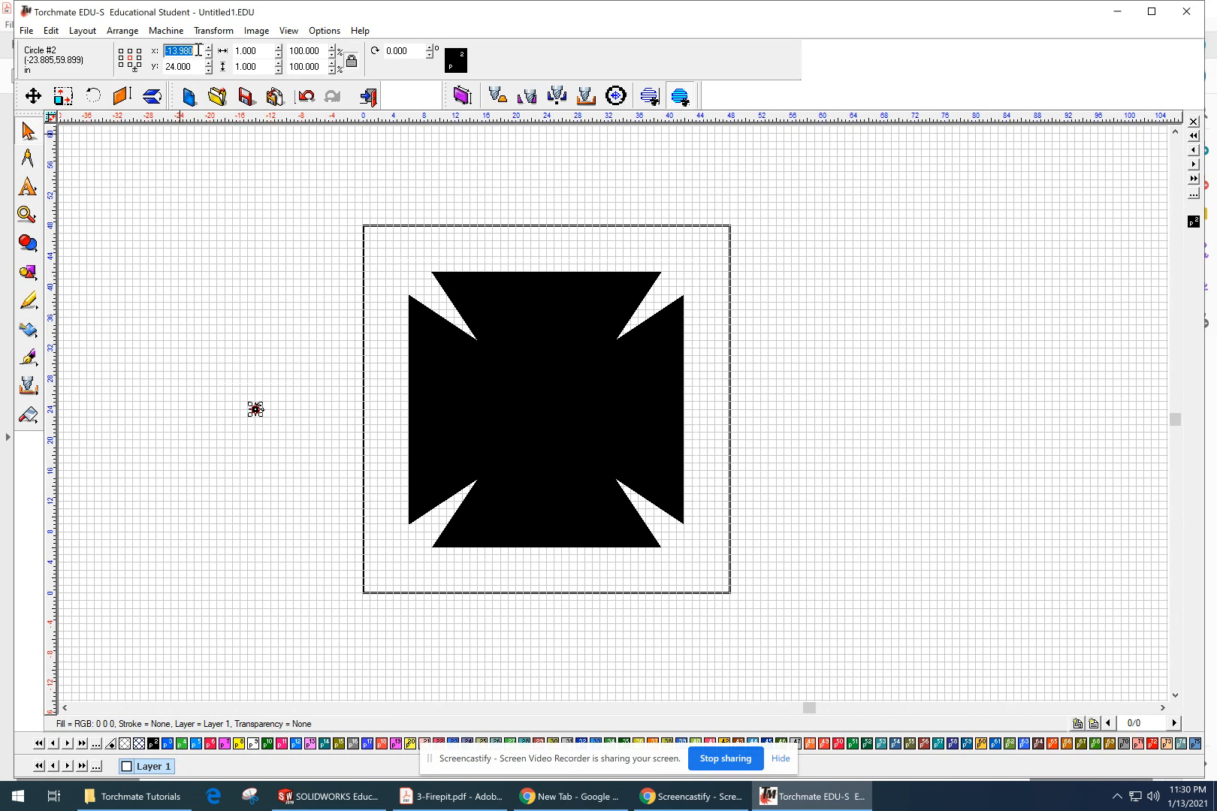
{"action": "type", "text": "24"}
{"action": "key", "text": "Return"}
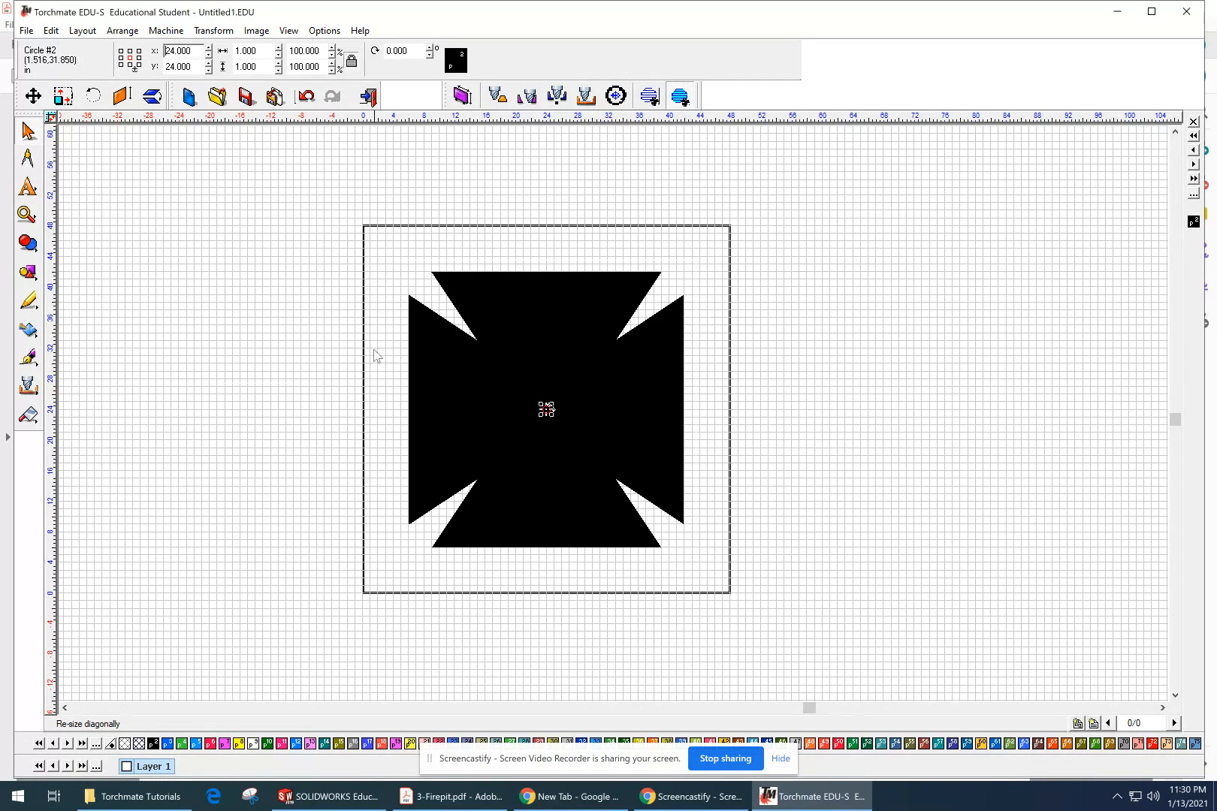
Select the fire pit outline together with the circle and combine them with Make Path to cut the drain hole.
{"action": "left_click", "coordinate": [379, 310]}
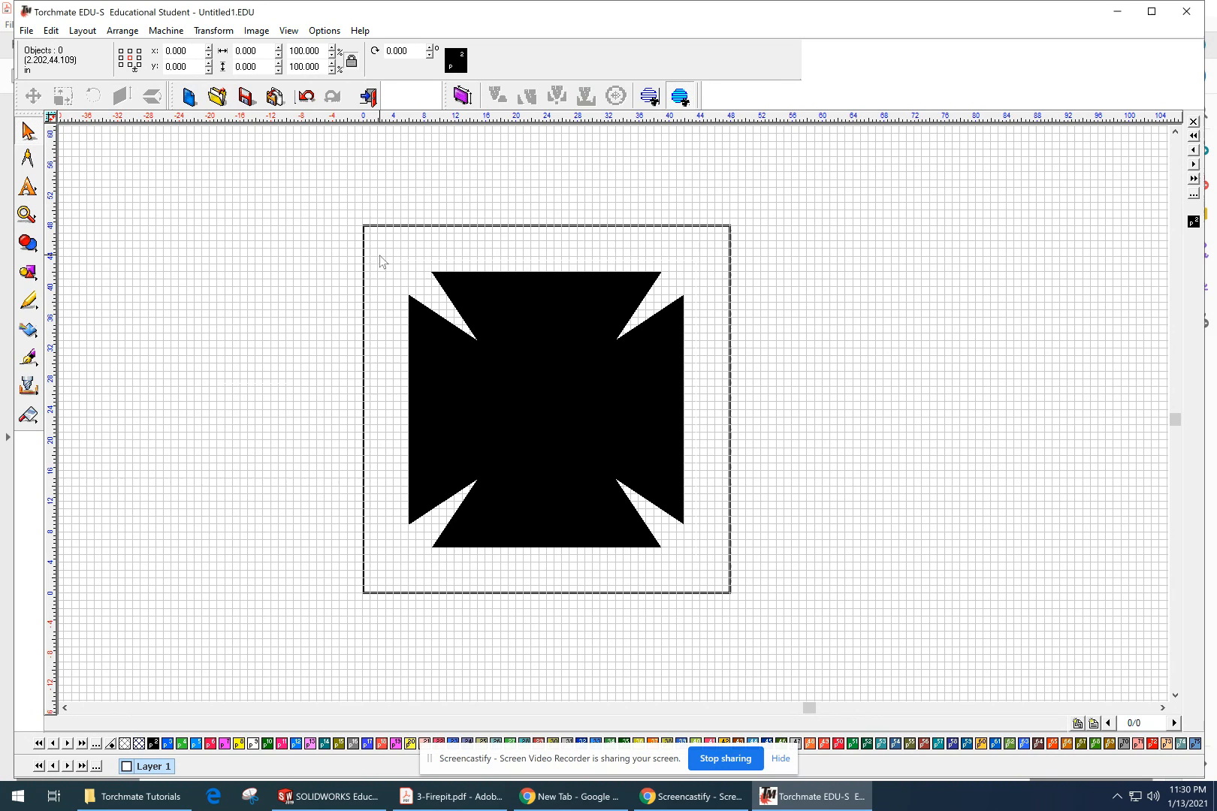
{"action": "left_click_drag", "start_coordinate": [377, 243], "coordinate": [714, 568]}
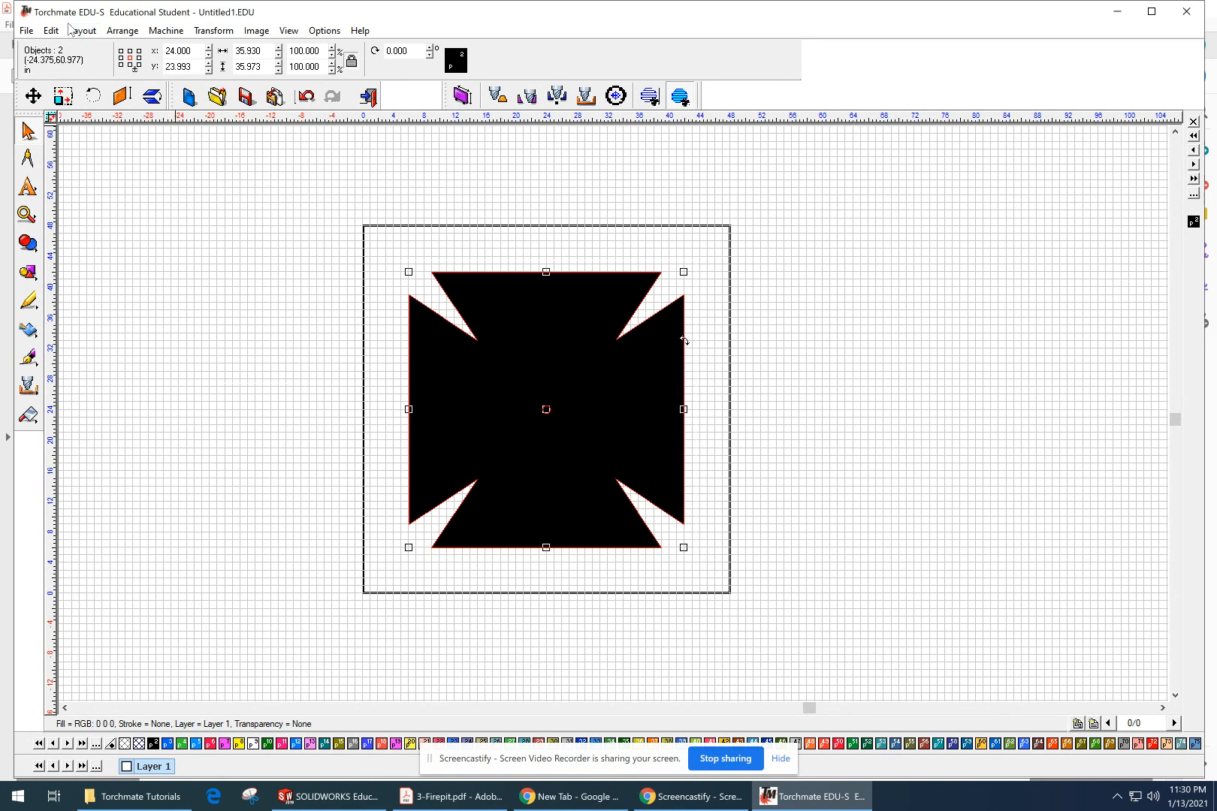
{"action": "left_click", "coordinate": [120, 30]}
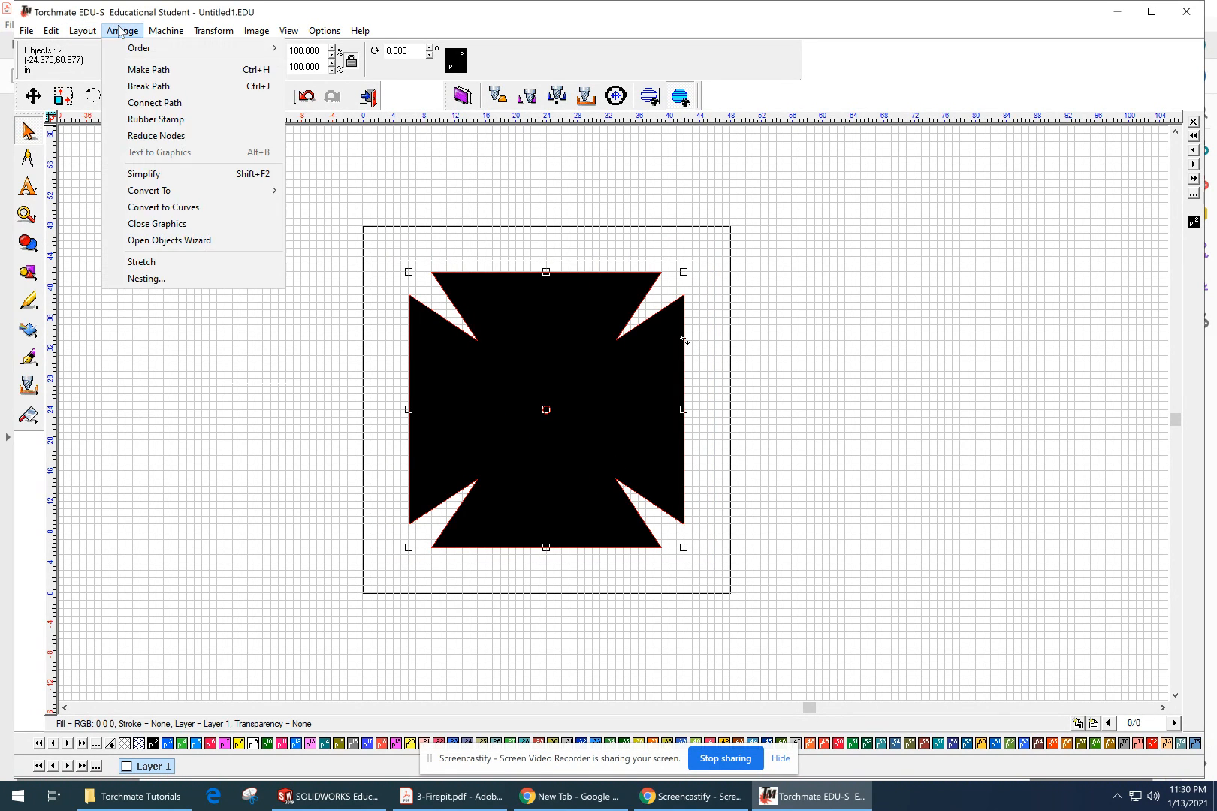
{"action": "left_click", "coordinate": [137, 70]}
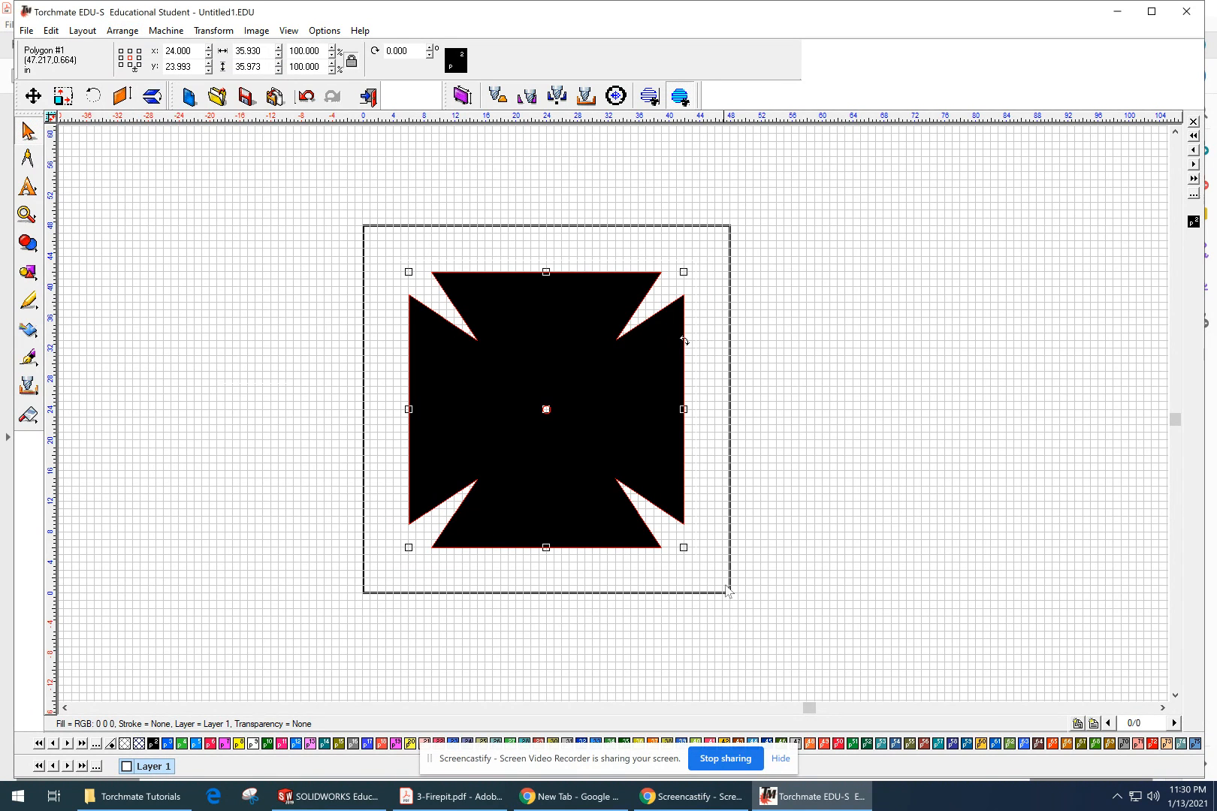
{"action": "left_click", "coordinate": [711, 491]}
Examine the combined fire pit shape and its central drain hole up close and as a whole.
{"action": "scroll", "coordinate": [578, 444], "scroll_direction": "up", "scroll_amount": 1}
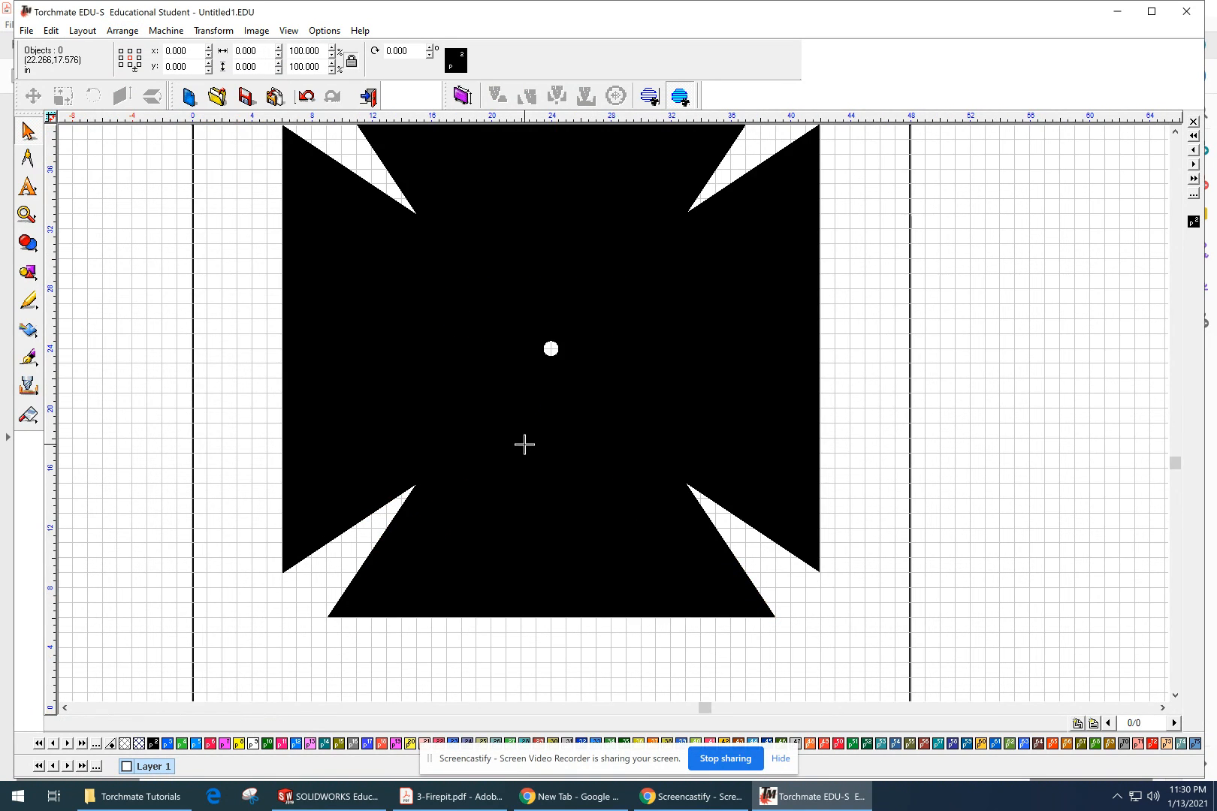
{"action": "scroll", "coordinate": [528, 433], "scroll_direction": "up", "scroll_amount": 1}
{"action": "scroll", "coordinate": [612, 413], "scroll_direction": "down", "scroll_amount": 1}
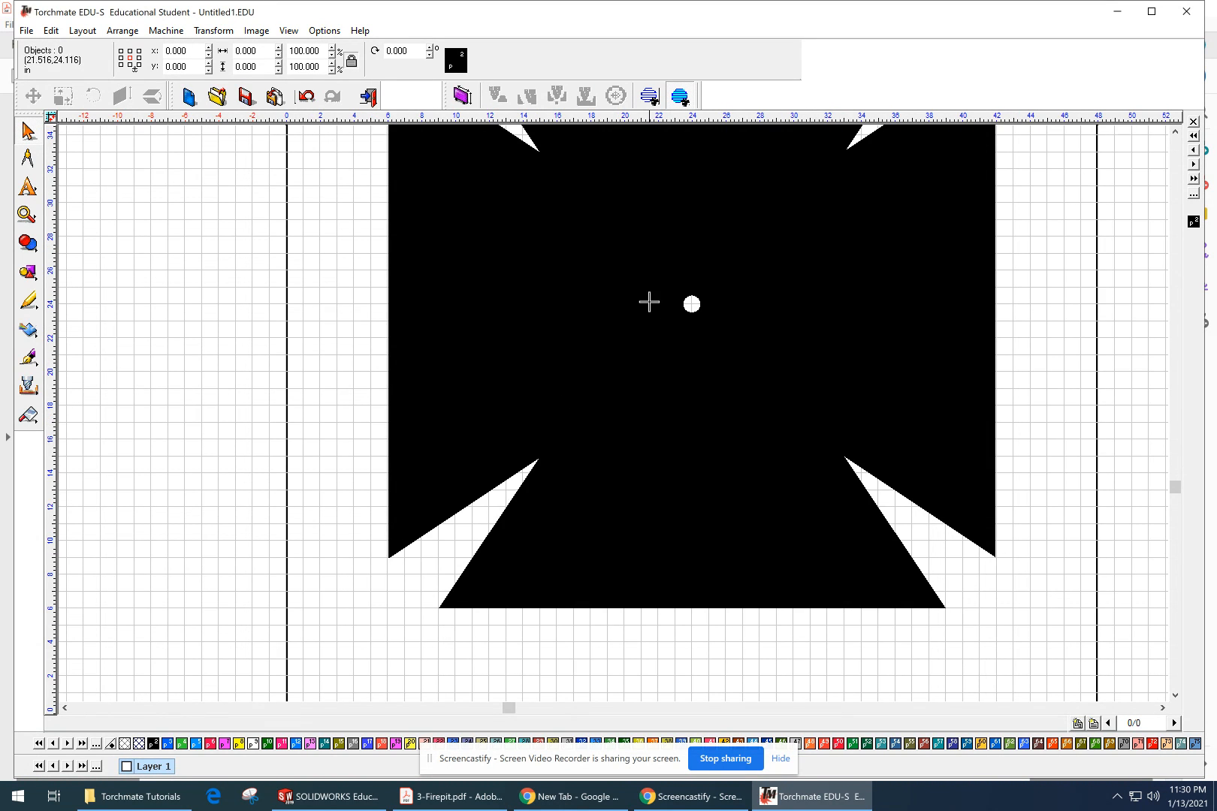
{"action": "scroll", "coordinate": [649, 387], "scroll_direction": "down", "scroll_amount": 2}
{"action": "scroll", "coordinate": [613, 413], "scroll_direction": "up", "scroll_amount": 1}
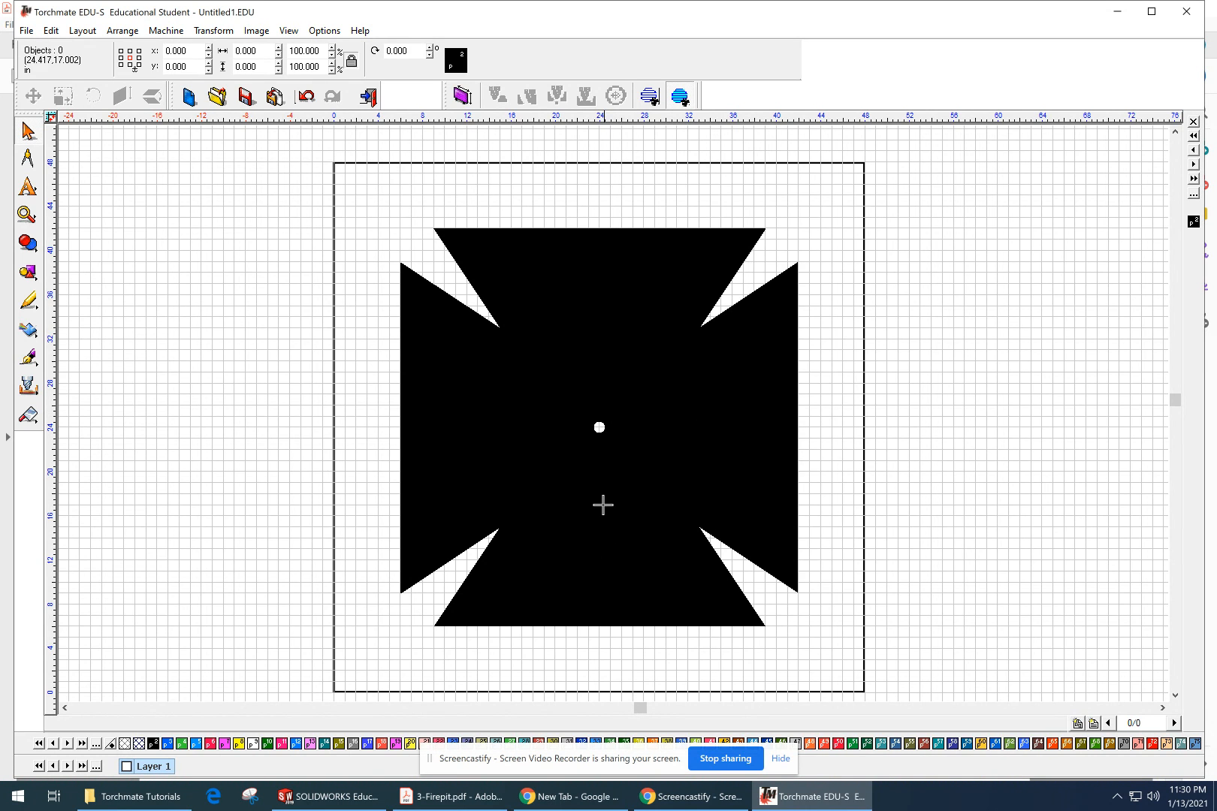
{"action": "scroll", "coordinate": [603, 505], "scroll_direction": "up", "scroll_amount": 2}
{"action": "scroll", "coordinate": [612, 413], "scroll_direction": "down", "scroll_amount": 2}
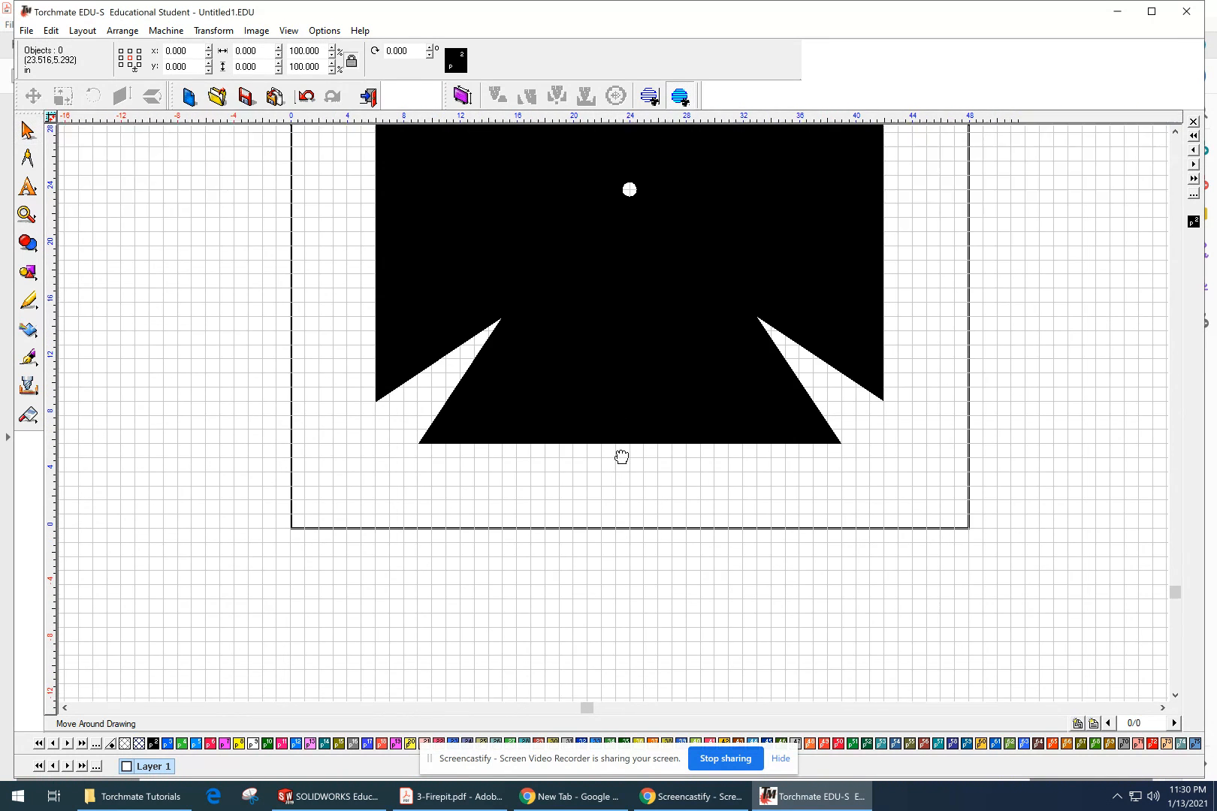
{"action": "middle_click_drag", "start_coordinate": [624, 456], "coordinate": [584, 571]}
{"action": "middle_click_drag", "start_coordinate": [588, 374], "coordinate": [562, 456]}
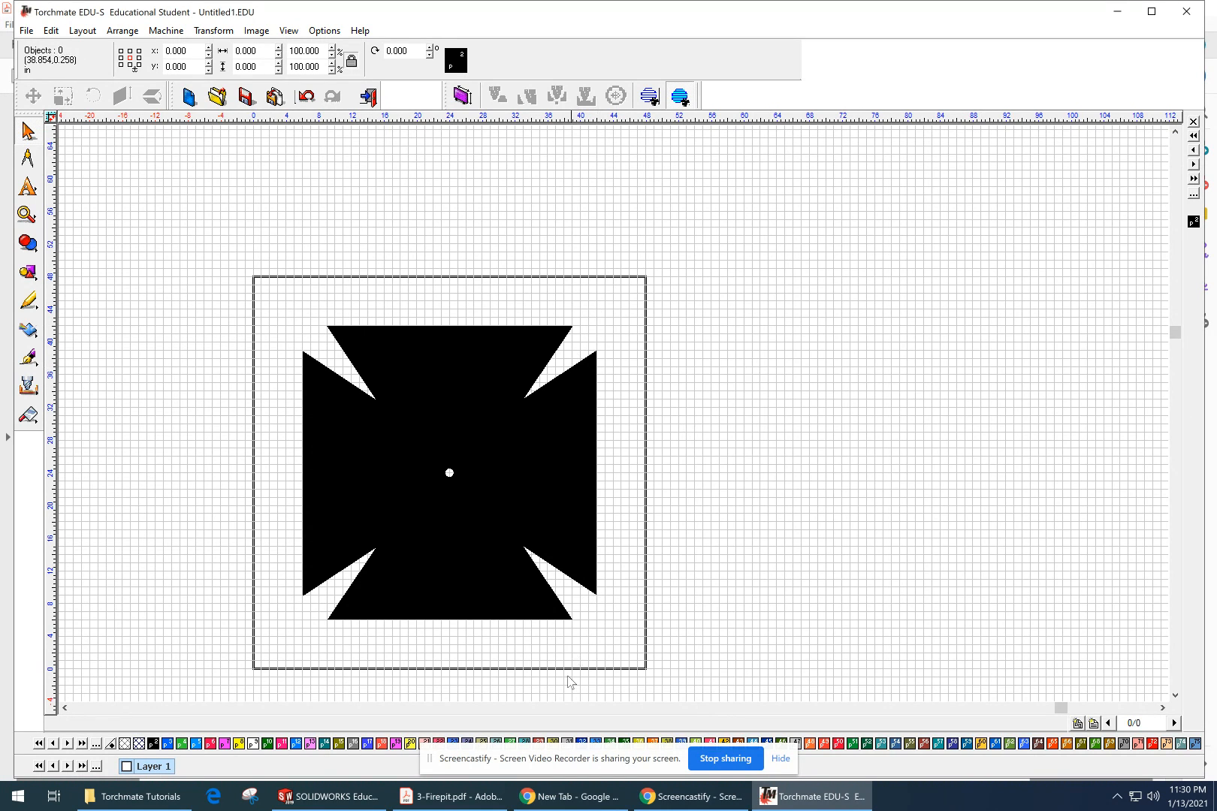
Check the leg dimensions in the fire pit PDF drawing and choose the Trapezoid custom part in Torchmate.
{"action": "left_click", "coordinate": [453, 797]}
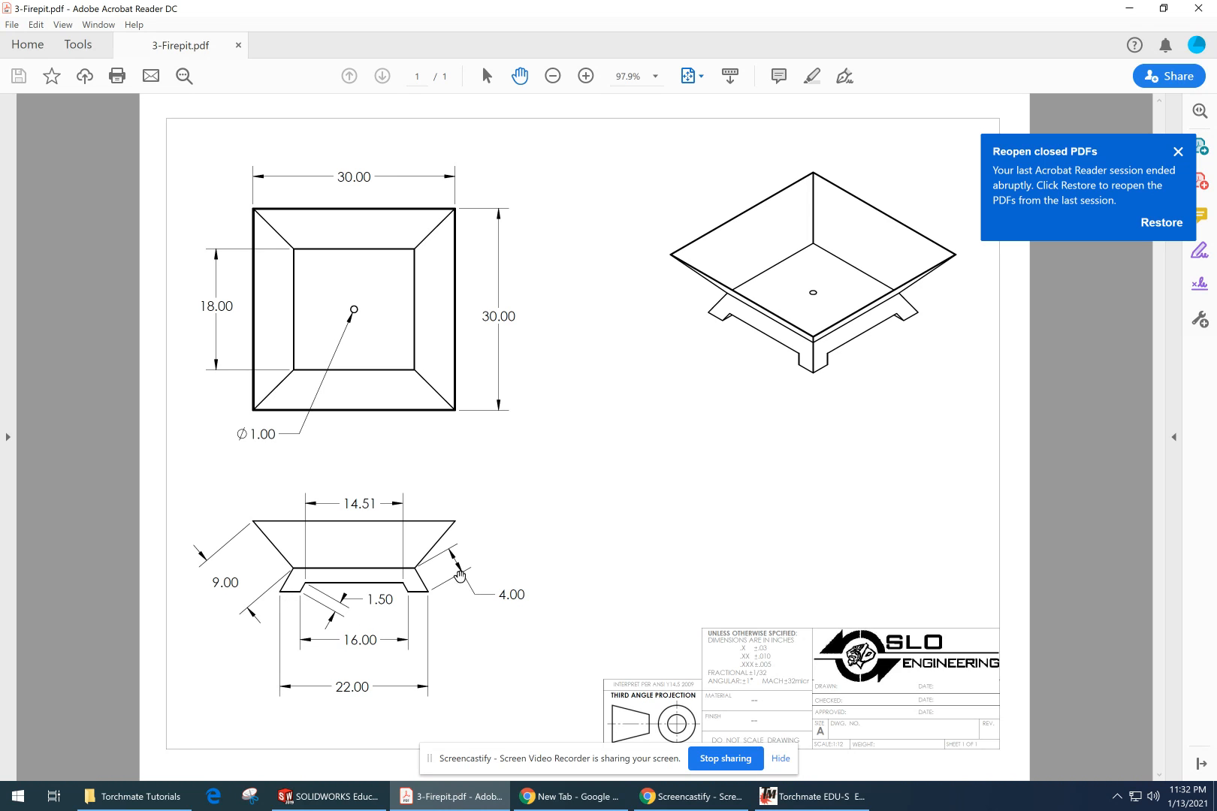
{"action": "left_click", "coordinate": [795, 802]}
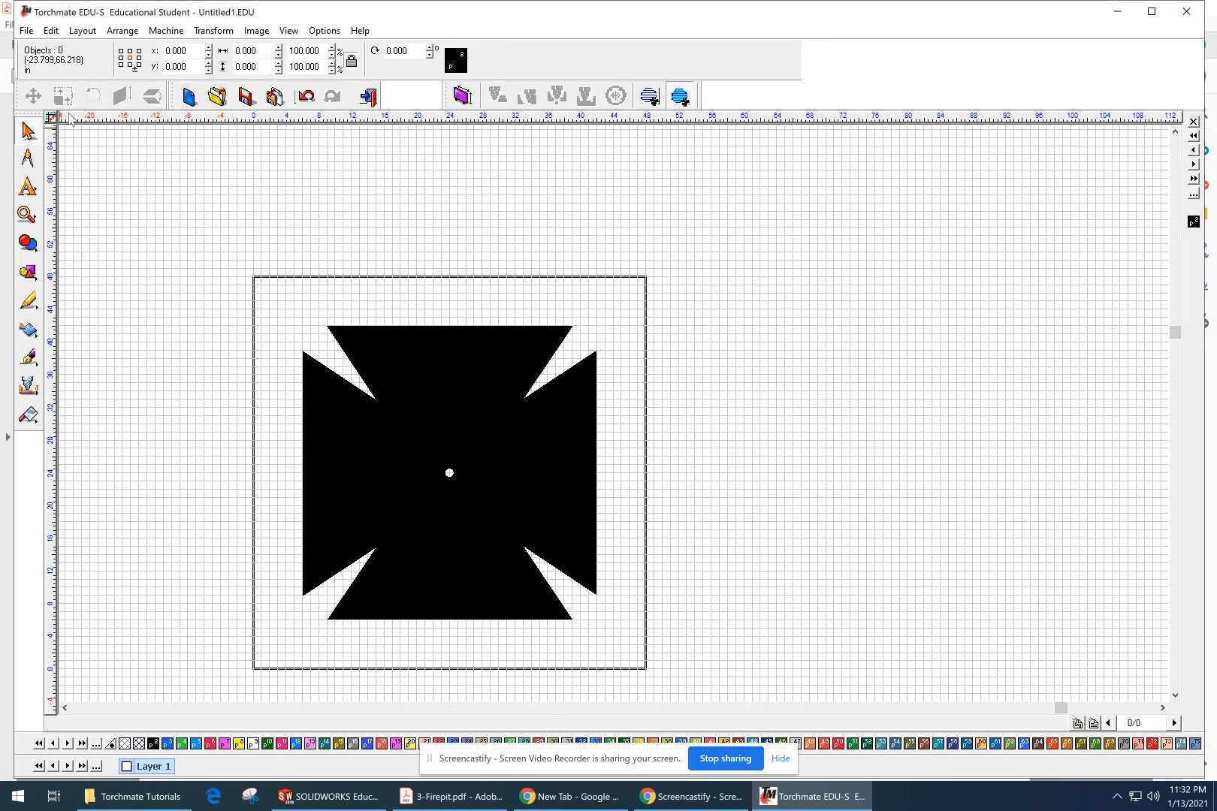
{"action": "left_click", "coordinate": [84, 32]}
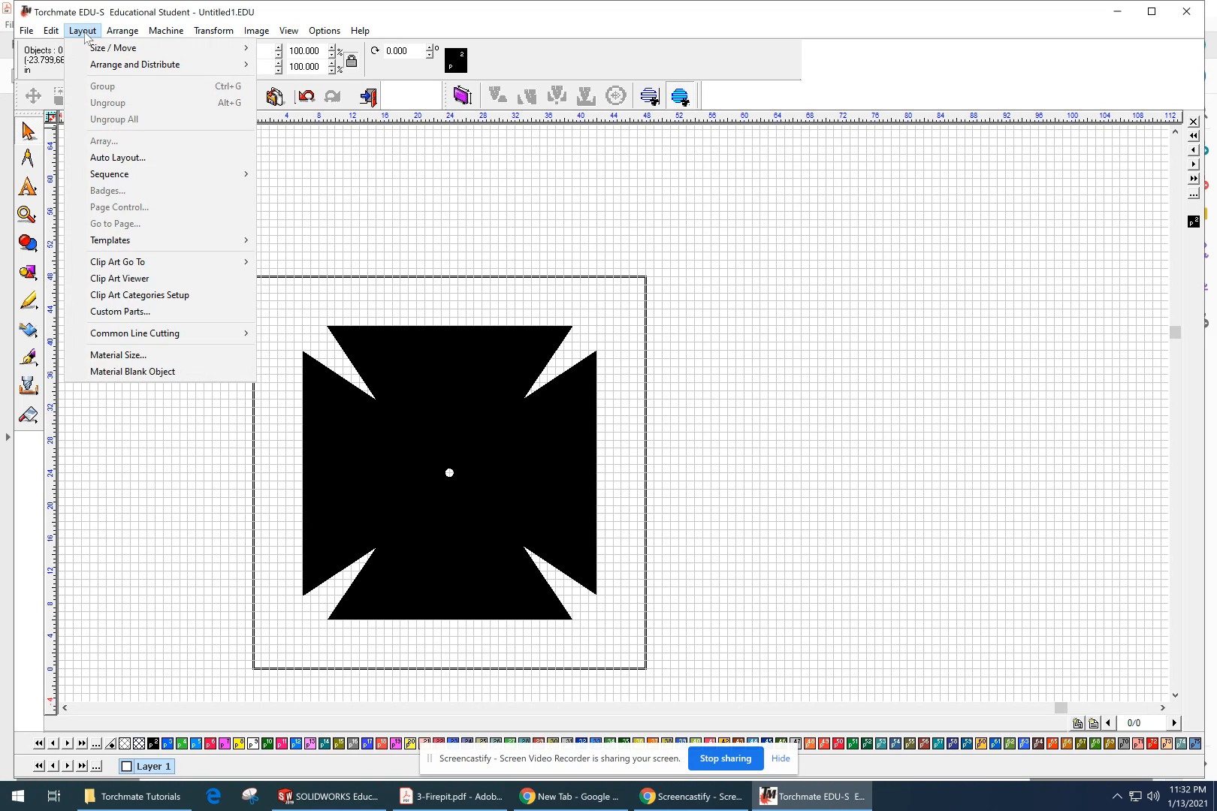
{"action": "left_click", "coordinate": [121, 308]}
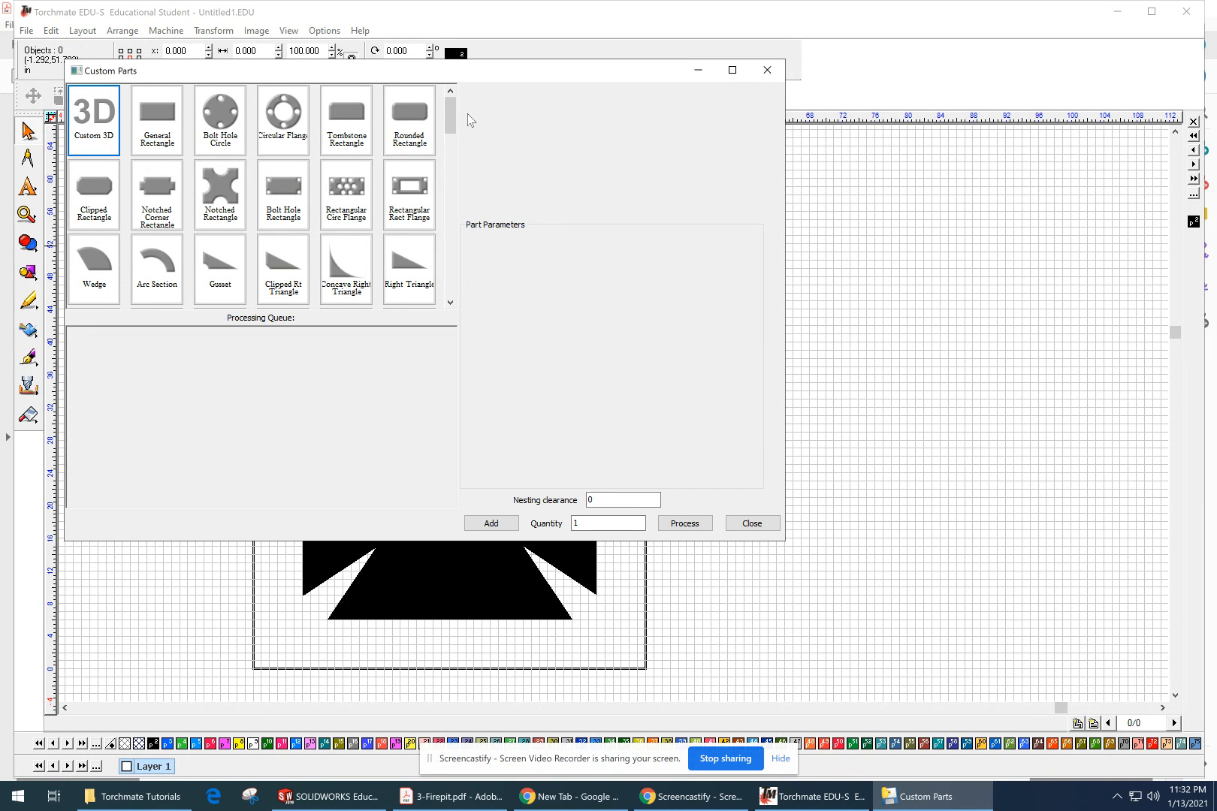
{"action": "left_click_drag", "start_coordinate": [453, 114], "coordinate": [454, 301]}
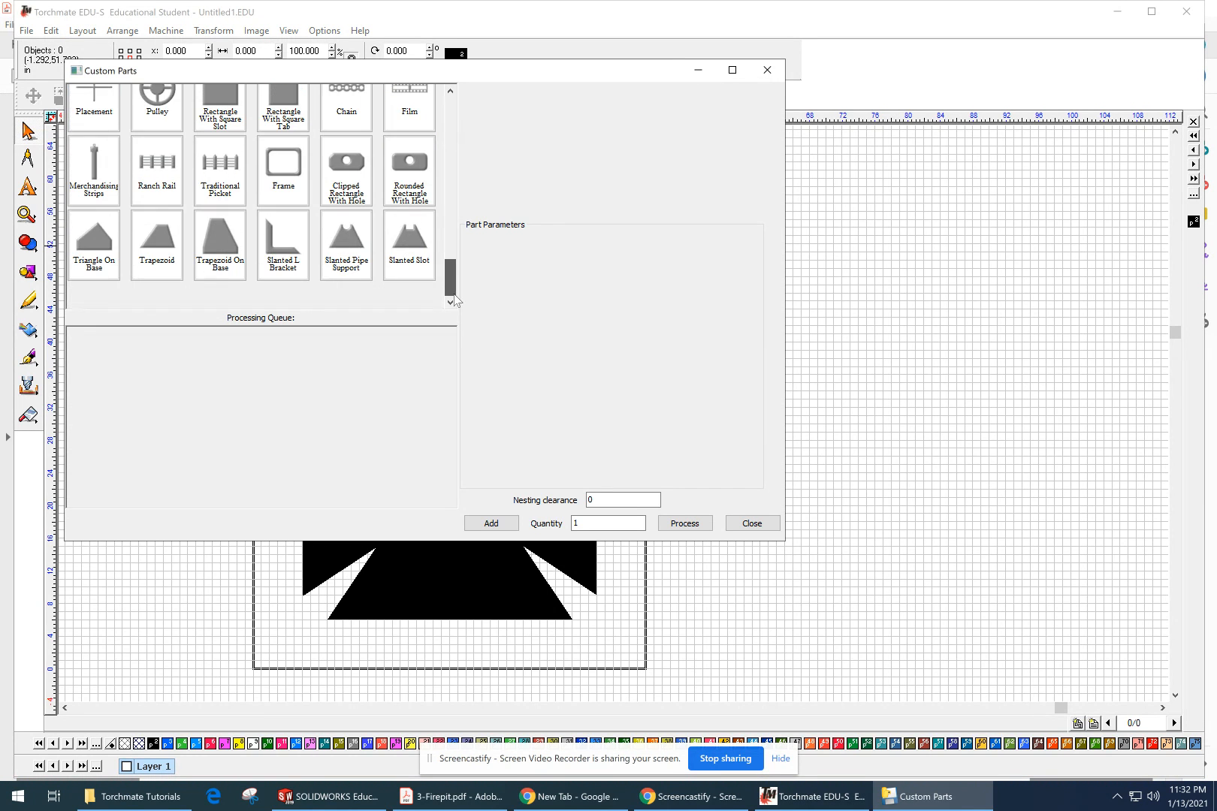
{"action": "left_click", "coordinate": [153, 259]}
Set the trapezoid to height 4, width 22 and left and right offsets of 2, and place one in the drawing.
{"action": "left_click", "coordinate": [574, 263]}
{"action": "type", "text": "4"}
{"action": "left_click", "coordinate": [561, 284]}
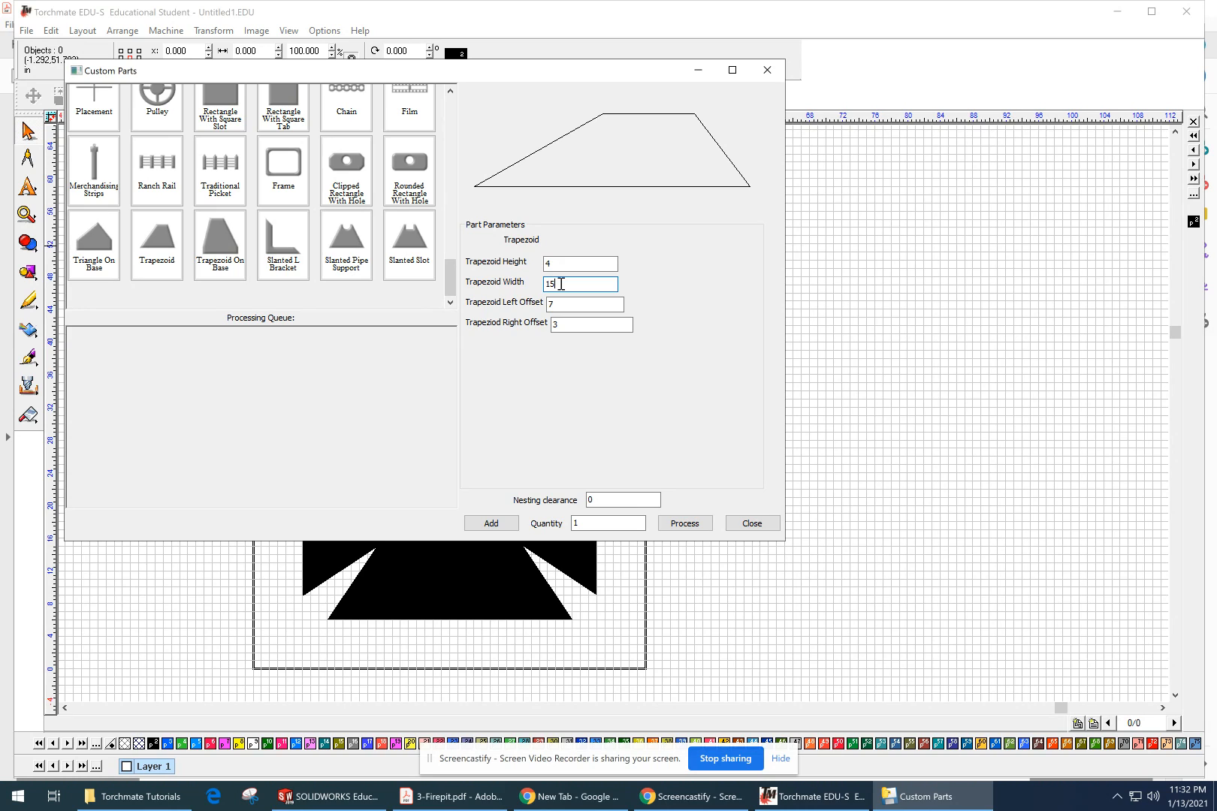
{"action": "type", "text": "22"}
{"action": "left_click", "coordinate": [570, 305]}
{"action": "type", "text": "2"}
{"action": "left_click", "coordinate": [569, 328]}
{"action": "type", "text": "2"}
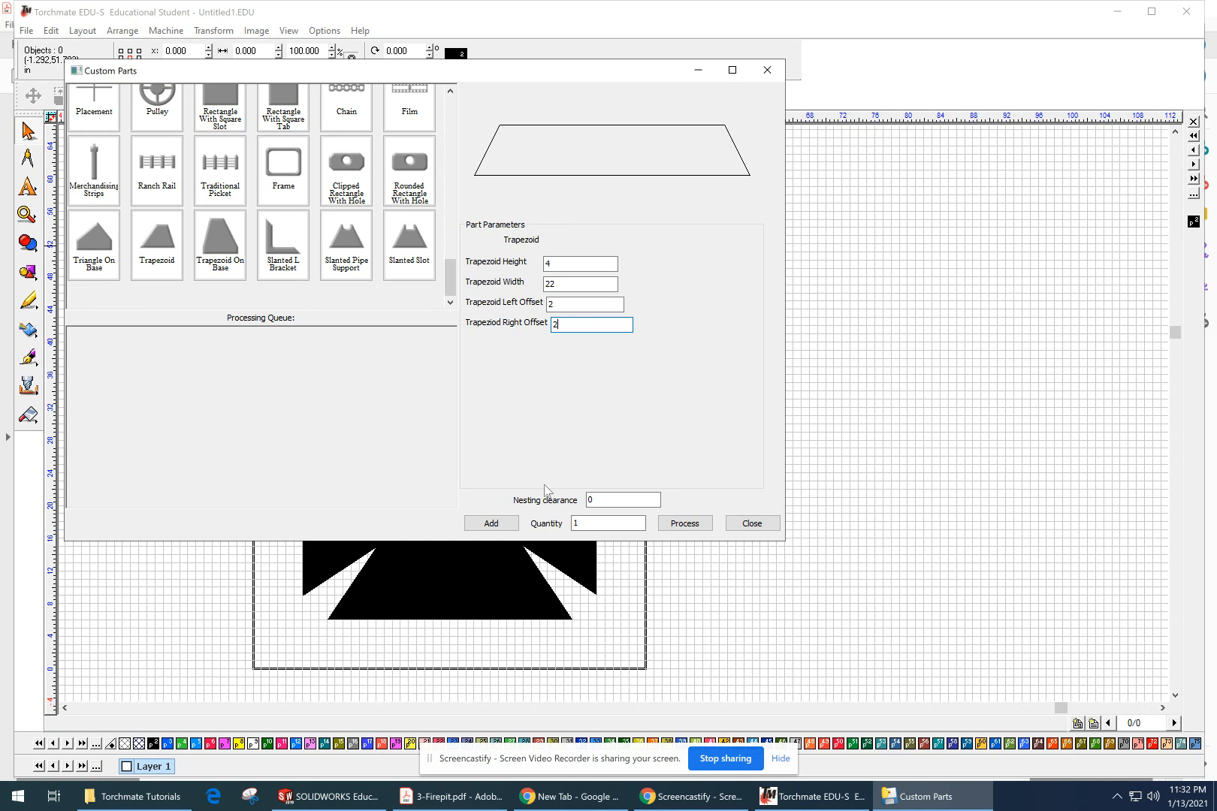
{"action": "left_click", "coordinate": [504, 529]}
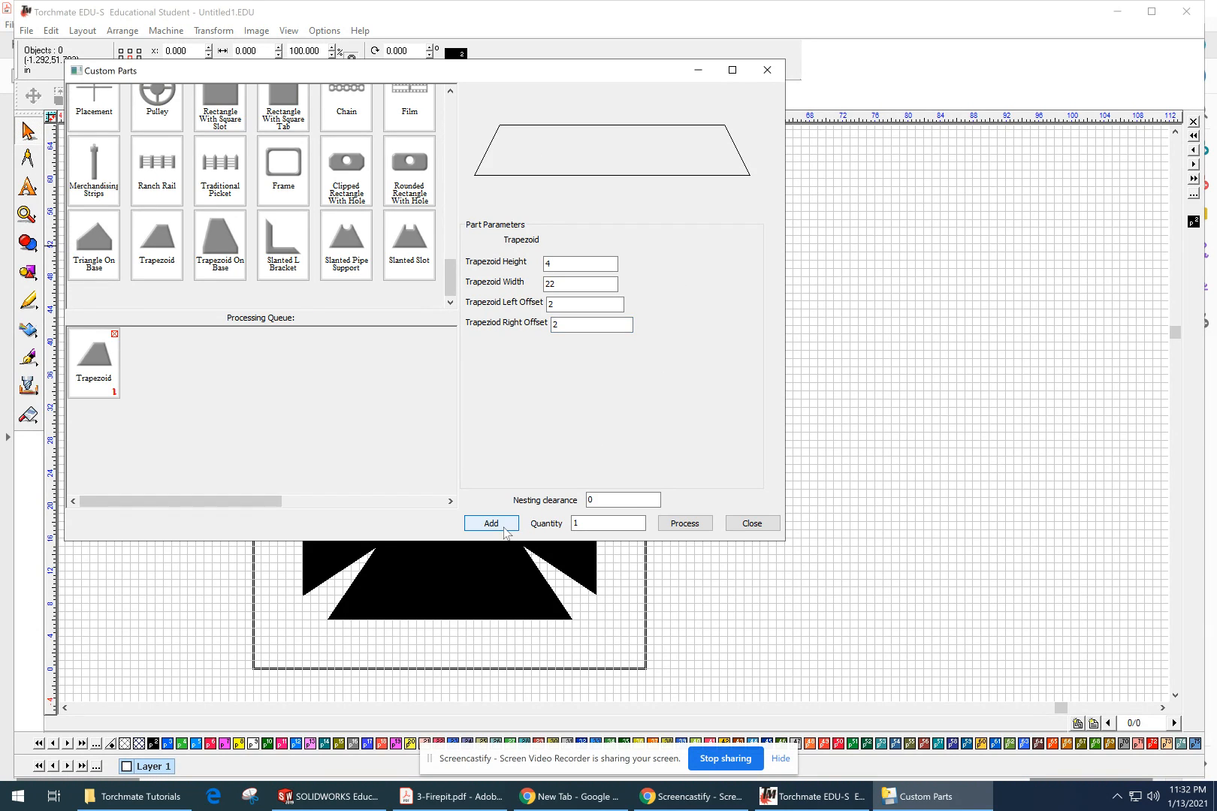
{"action": "left_click", "coordinate": [685, 524]}
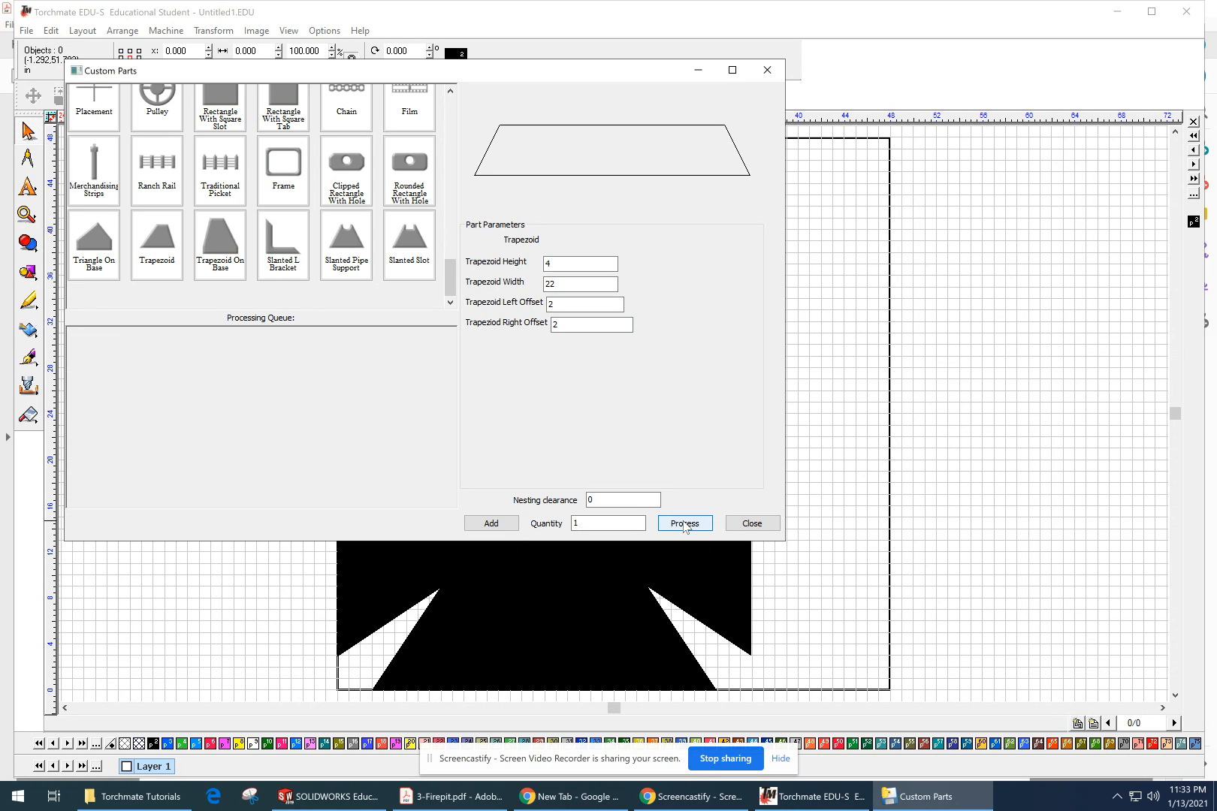
{"action": "left_click", "coordinate": [751, 525]}
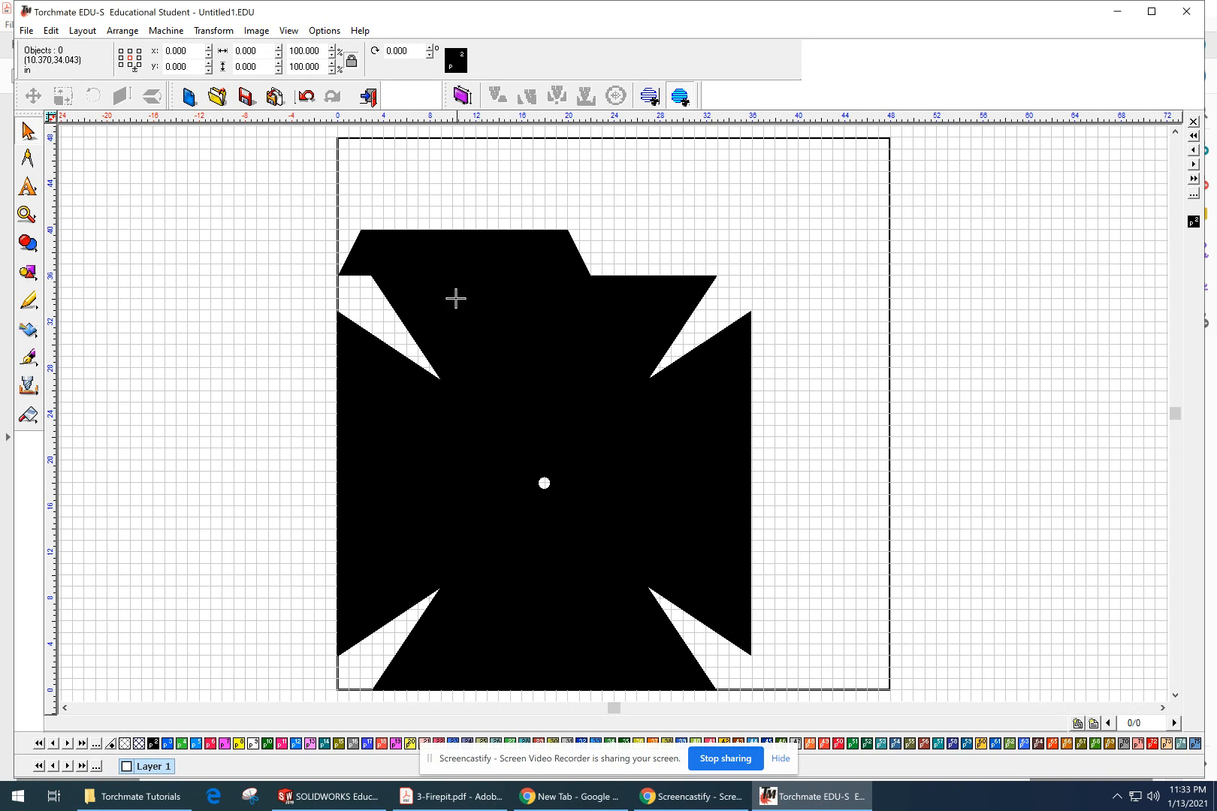
Move the fire pit shape outside the plate's left edge and the new trapezoid to about x 25.5, y 31.2 in.
{"action": "left_click", "coordinate": [518, 396]}
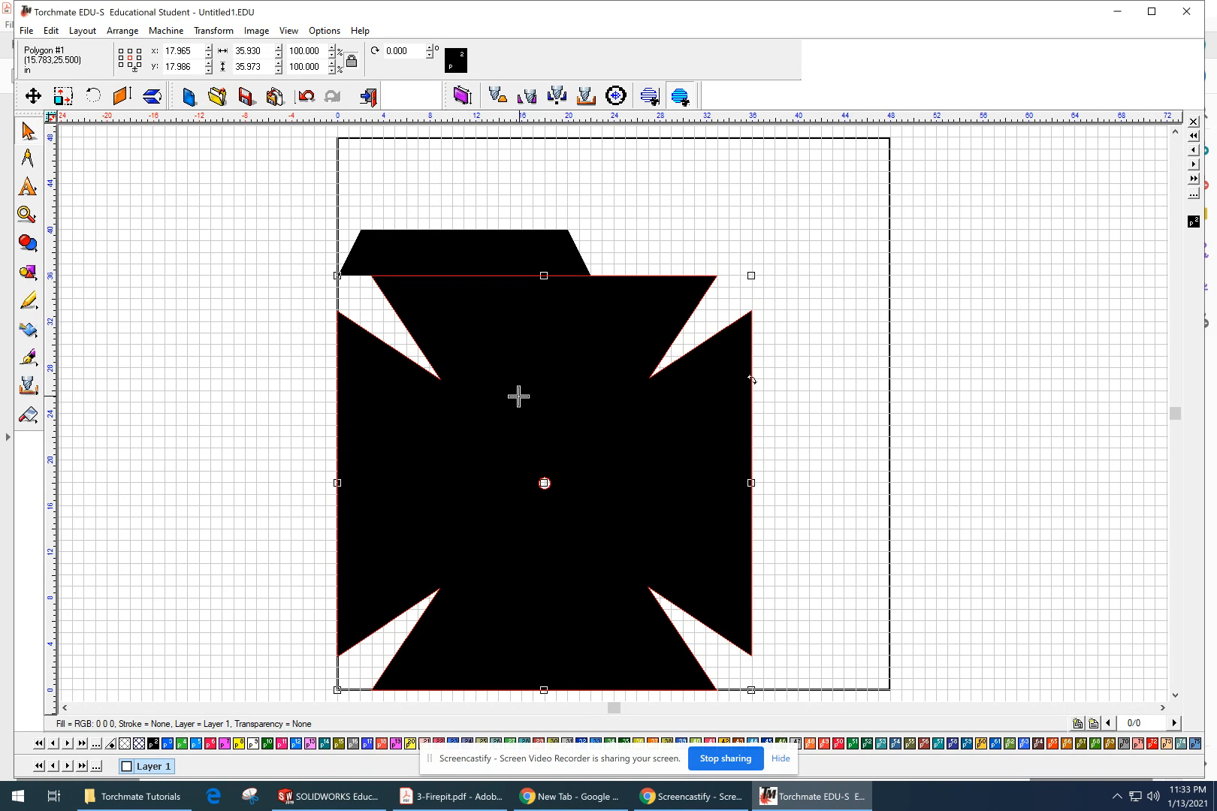
{"action": "left_click_drag", "start_coordinate": [547, 485], "coordinate": [118, 466]}
{"action": "left_click", "coordinate": [438, 256]}
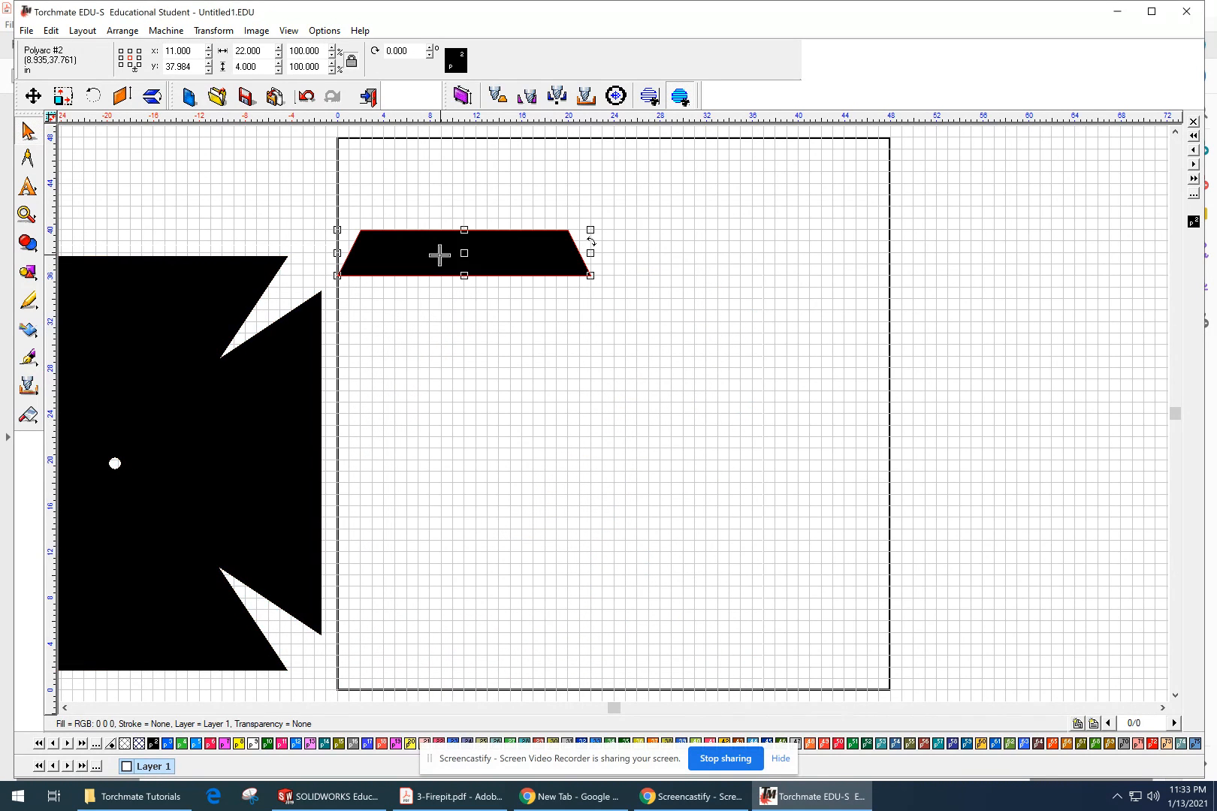
{"action": "left_click_drag", "start_coordinate": [462, 250], "coordinate": [633, 330]}
{"action": "left_click", "coordinate": [622, 261]}
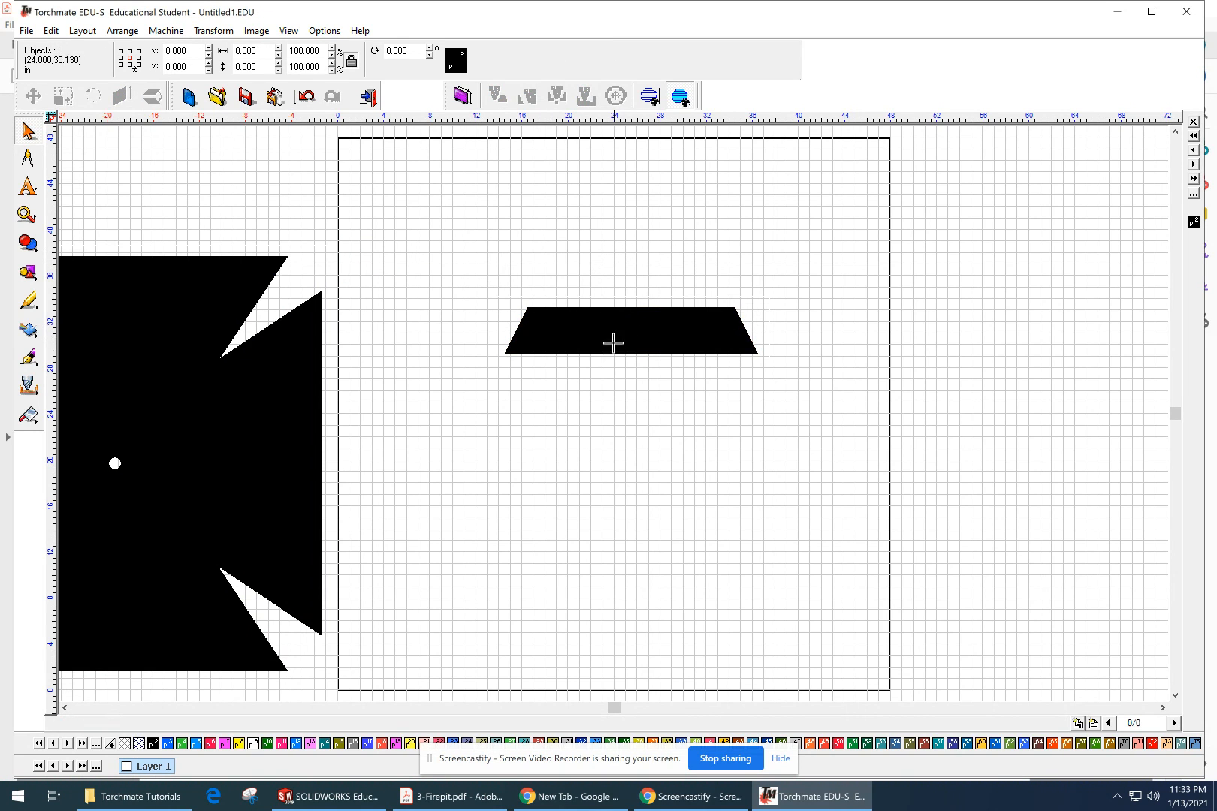
Turn off the filled display and check the leg trapezoid's outline.
{"action": "left_click", "coordinate": [325, 31]}
{"action": "mouse_move", "coordinate": [323, 52]}
{"action": "mouse_move", "coordinate": [288, 31]}
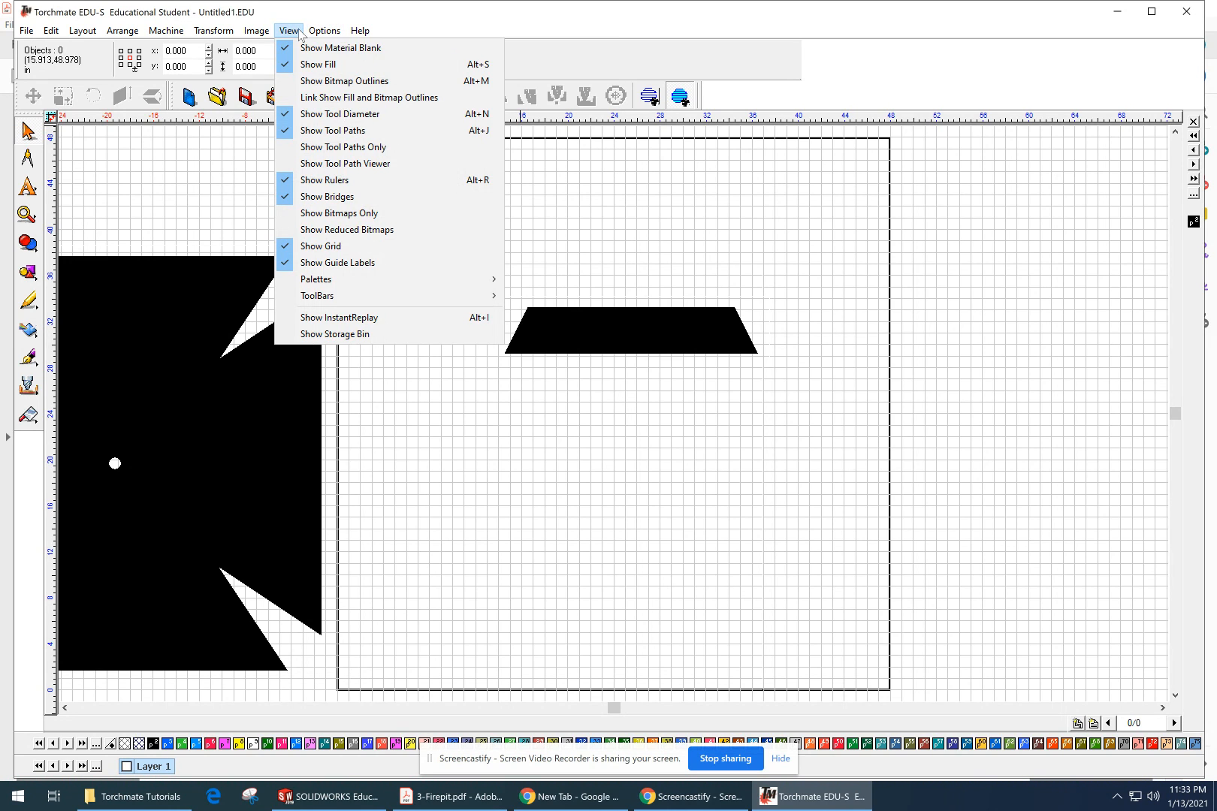
{"action": "left_click", "coordinate": [312, 64]}
{"action": "left_click", "coordinate": [588, 335]}
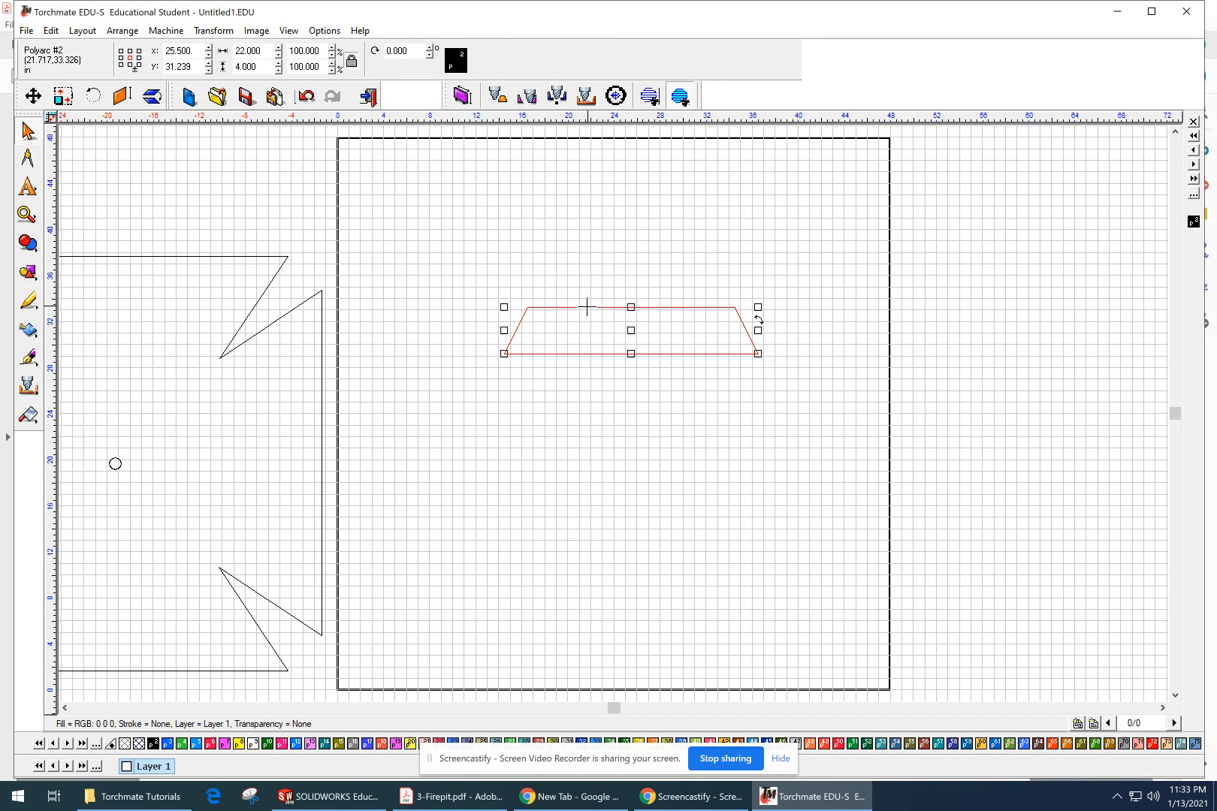
{"action": "left_click", "coordinate": [514, 221]}
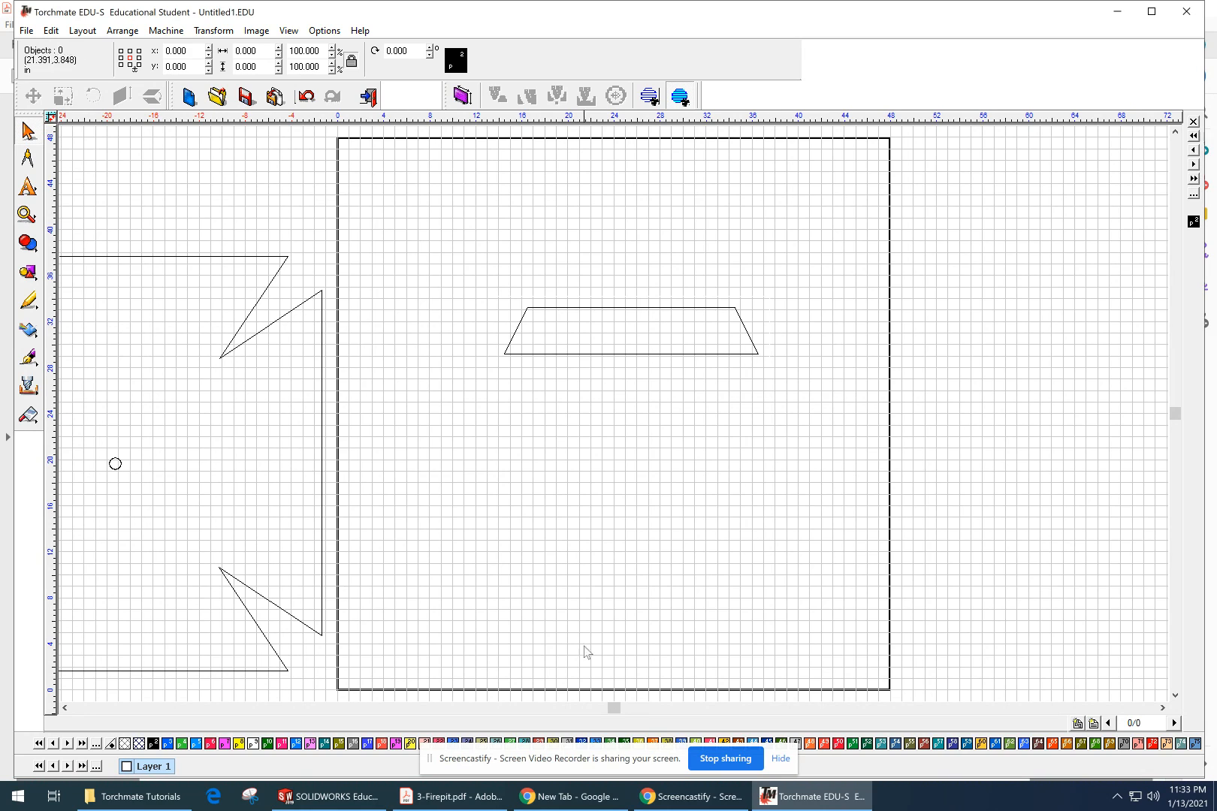
Check the leg cutout's height and width in the fire pit PDF drawing and return to Torchmate.
{"action": "left_click", "coordinate": [478, 801]}
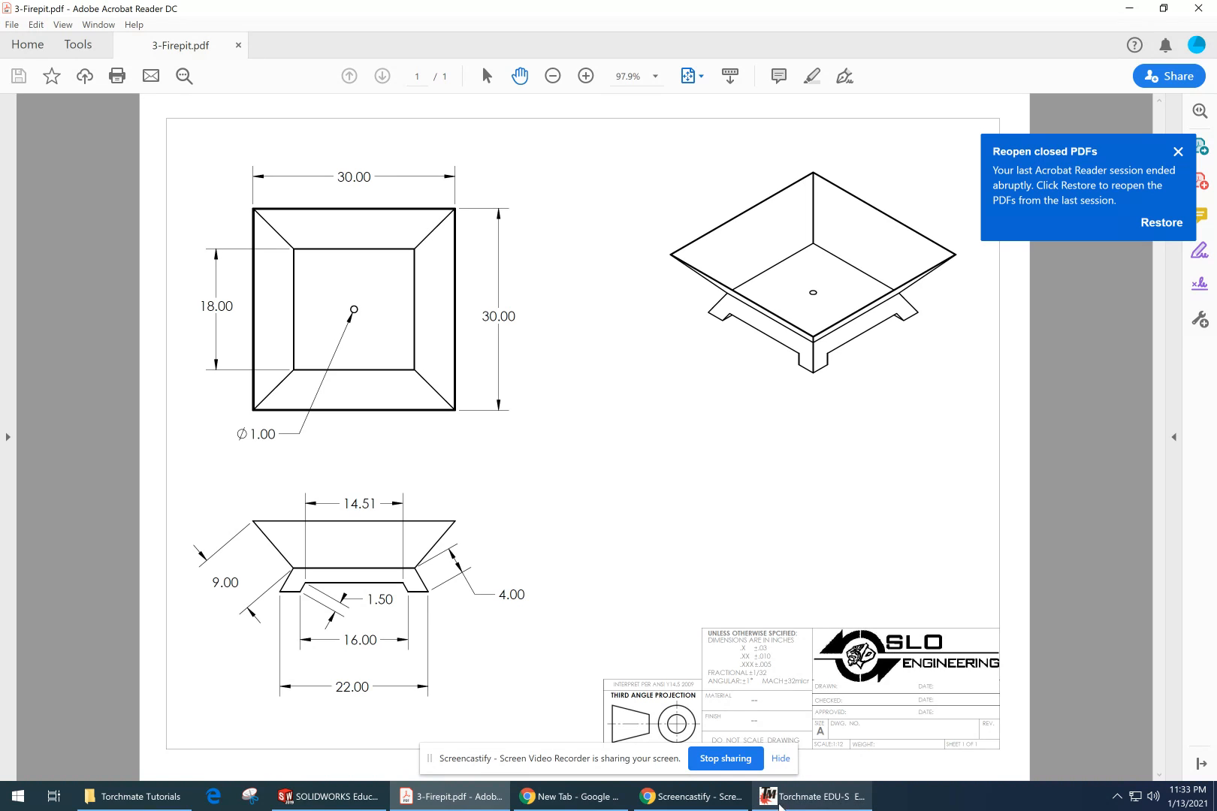
{"action": "mouse_move", "coordinate": [811, 804]}
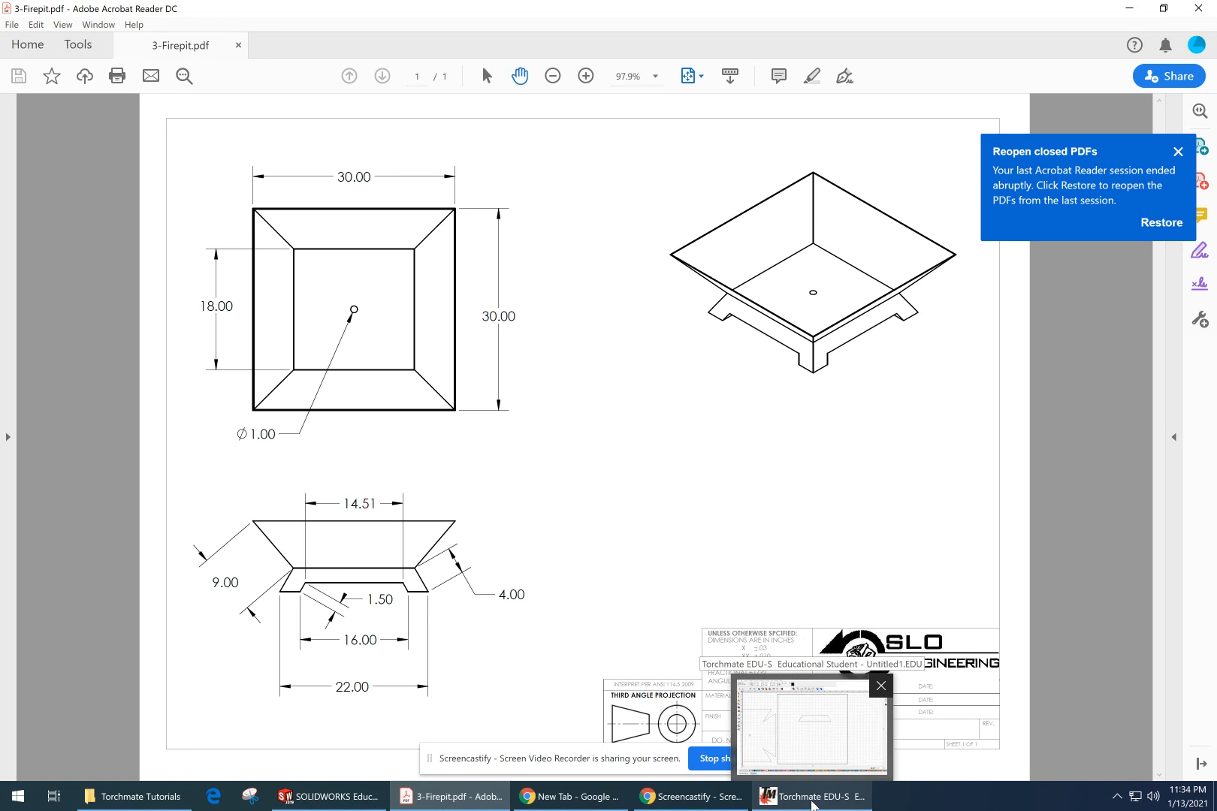
{"action": "left_click", "coordinate": [812, 797]}
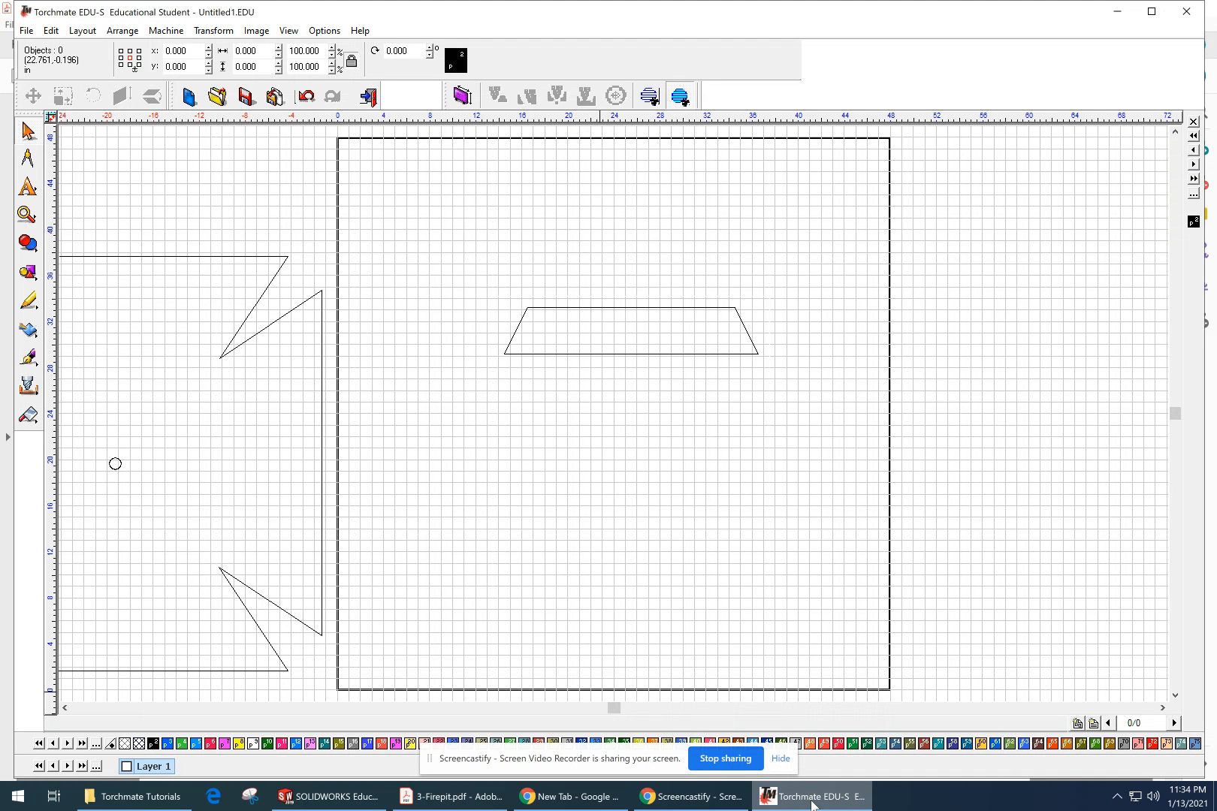
Open the custom parts library and choose the Trapezoid part for the leg cutout.
{"action": "left_click", "coordinate": [123, 31]}
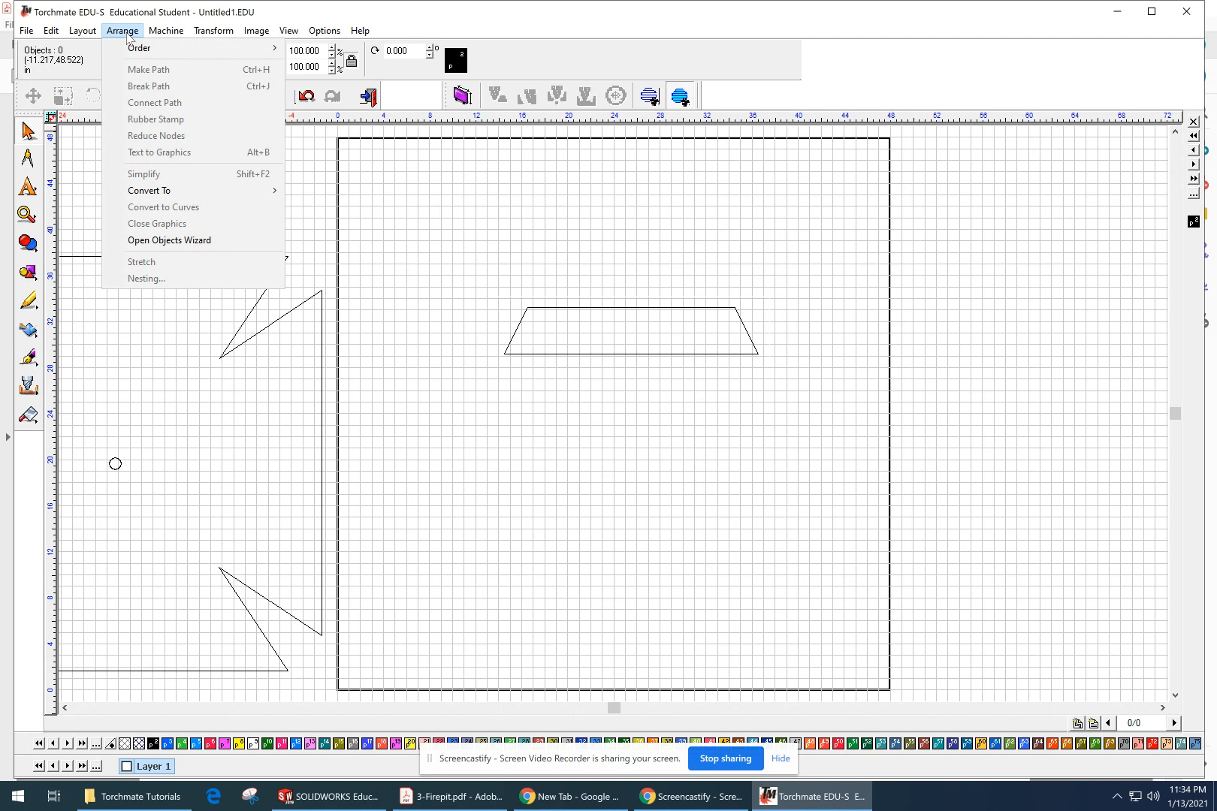
{"action": "mouse_move", "coordinate": [84, 31]}
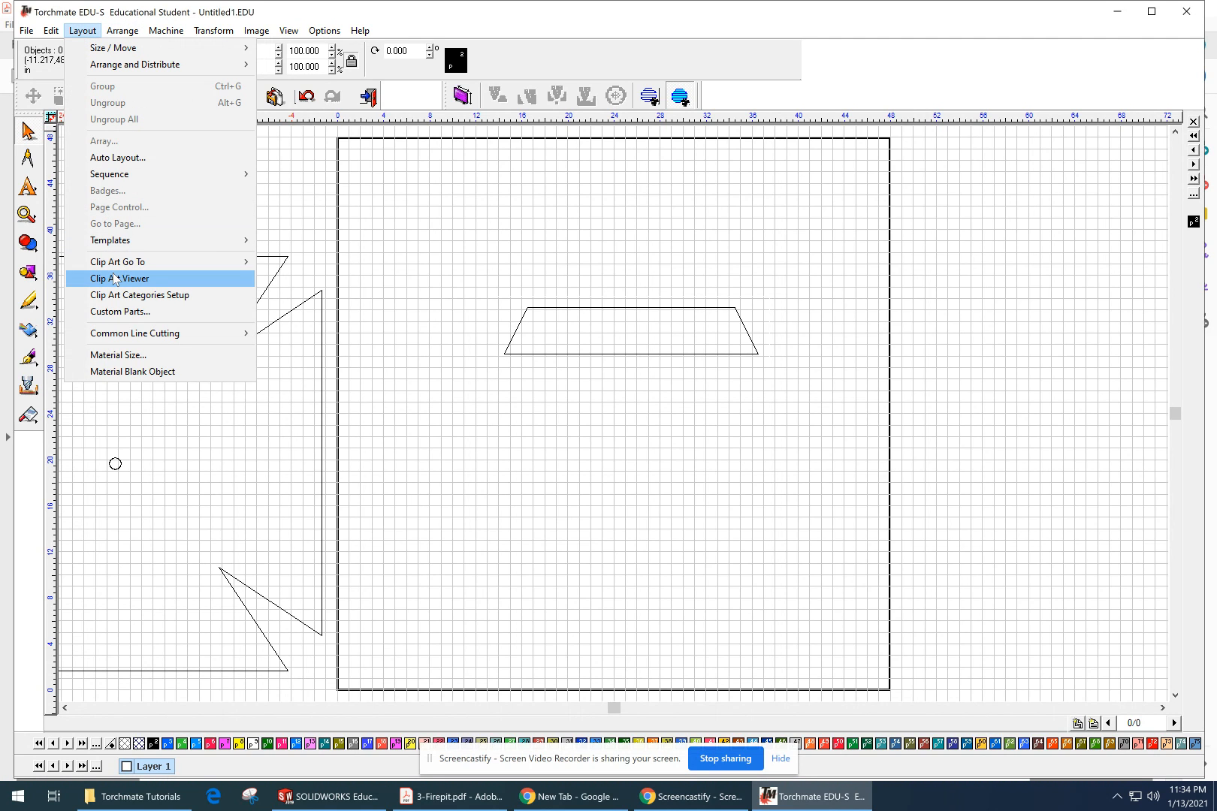
{"action": "mouse_move", "coordinate": [126, 31]}
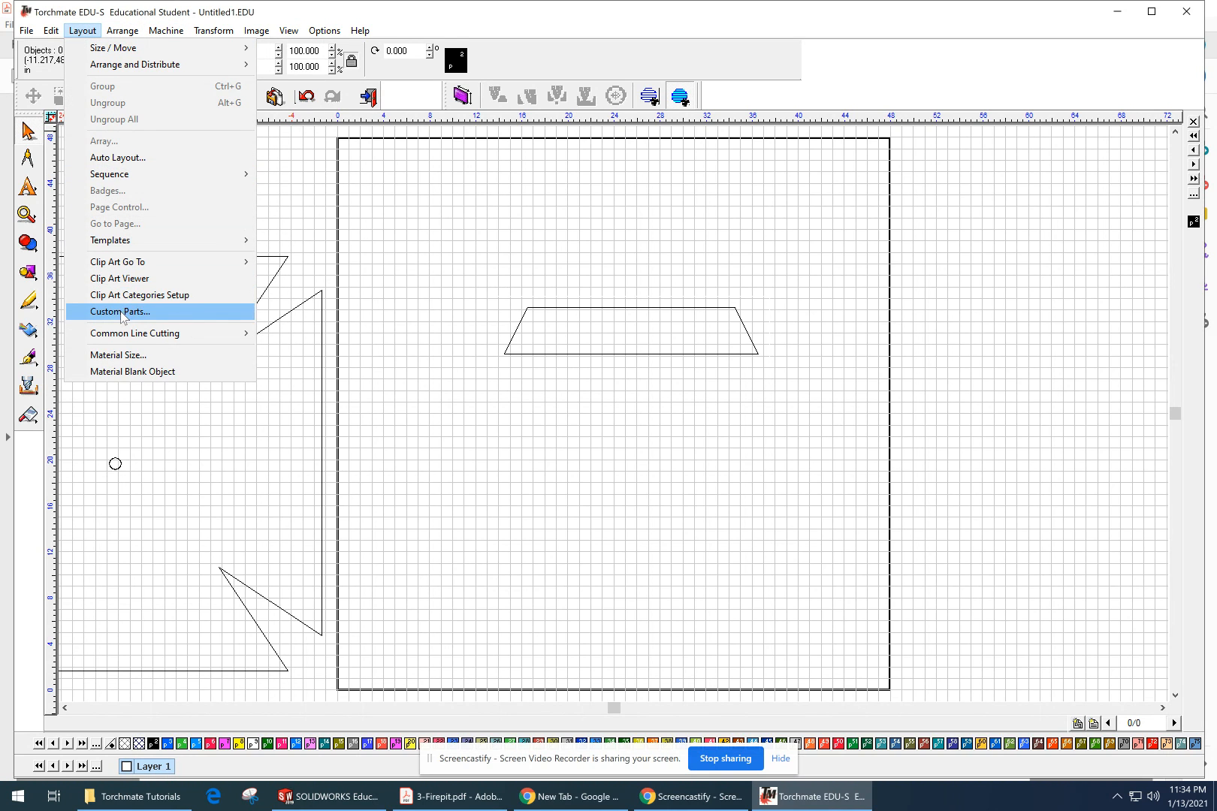
{"action": "left_click", "coordinate": [121, 311]}
{"action": "scroll", "coordinate": [398, 286], "scroll_direction": "down", "scroll_amount": 10}
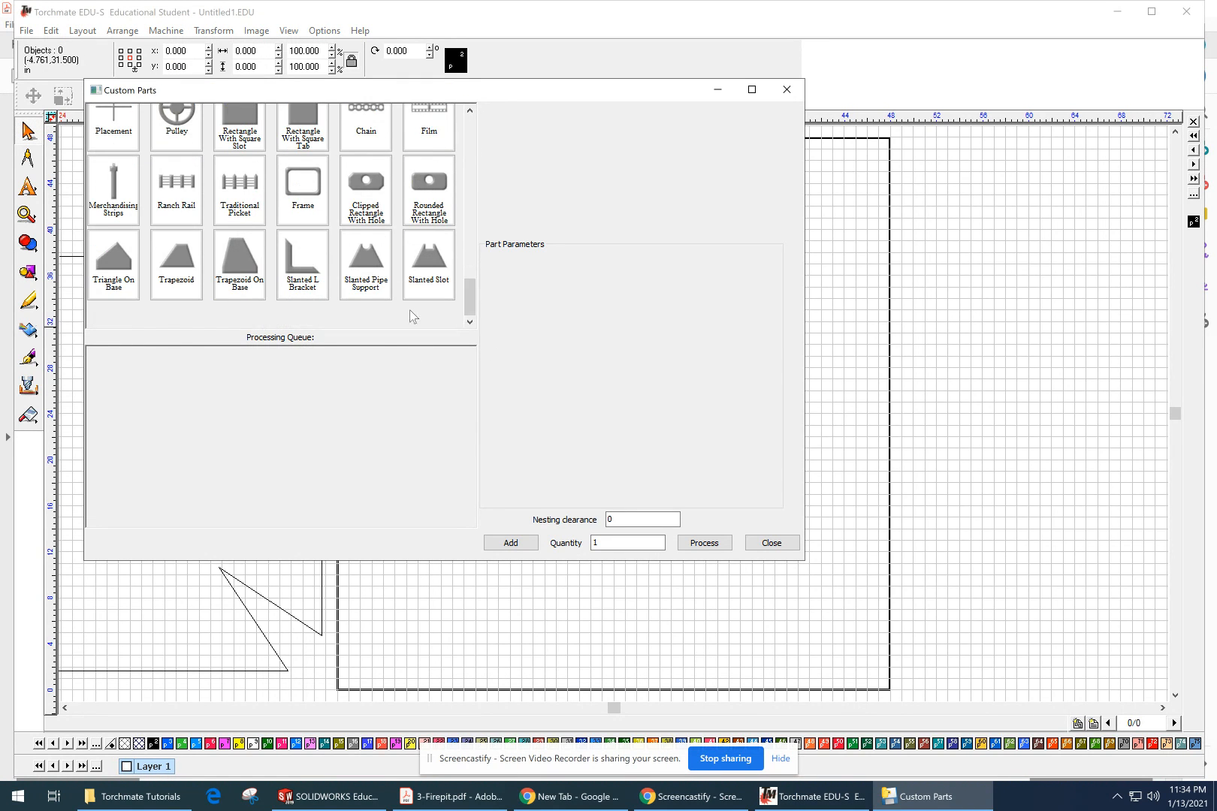
{"action": "left_click", "coordinate": [176, 263]}
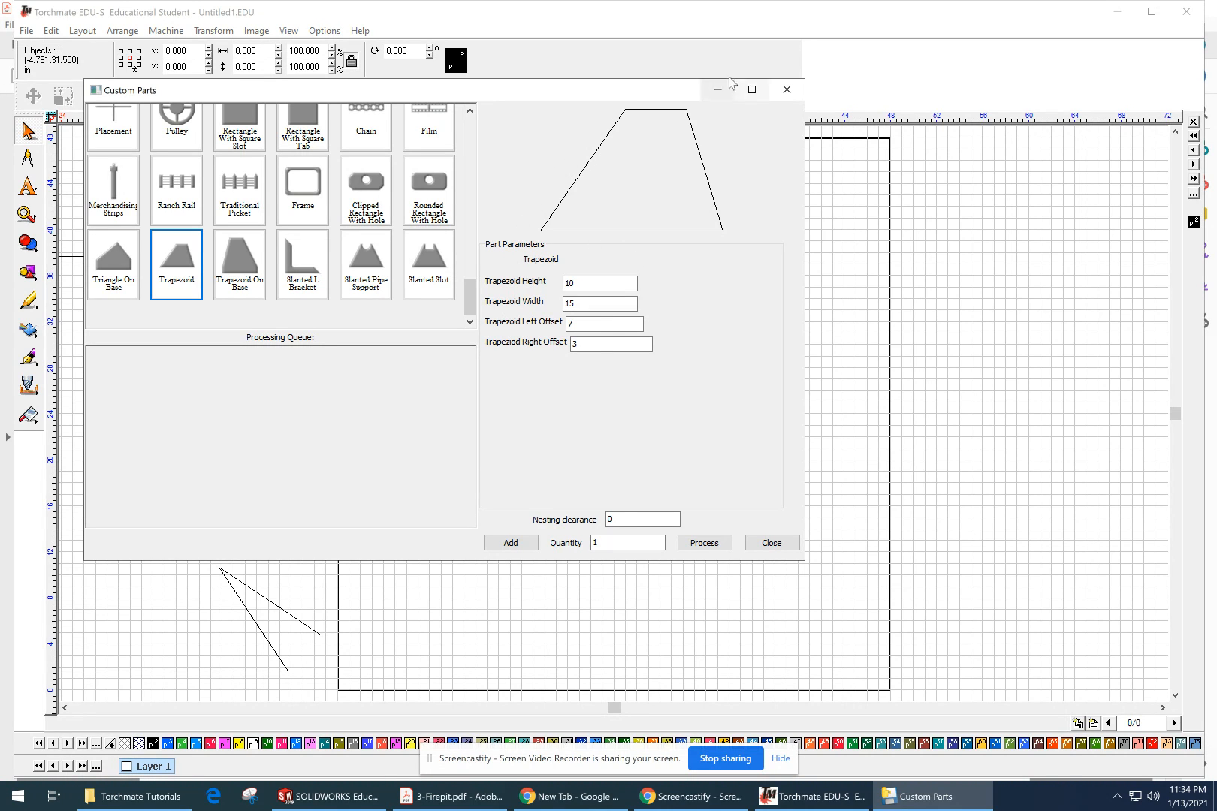
{"action": "mouse_move", "coordinate": [664, 91]}
{"action": "left_mouse_down"}
{"action": "mouse_move", "coordinate": [673, 183]}
{"action": "mouse_move", "coordinate": [685, 100]}
{"action": "left_mouse_up"}
Set the cutout trapezoid's height to 1.5 and its width to 16.
{"action": "left_click", "coordinate": [619, 293]}
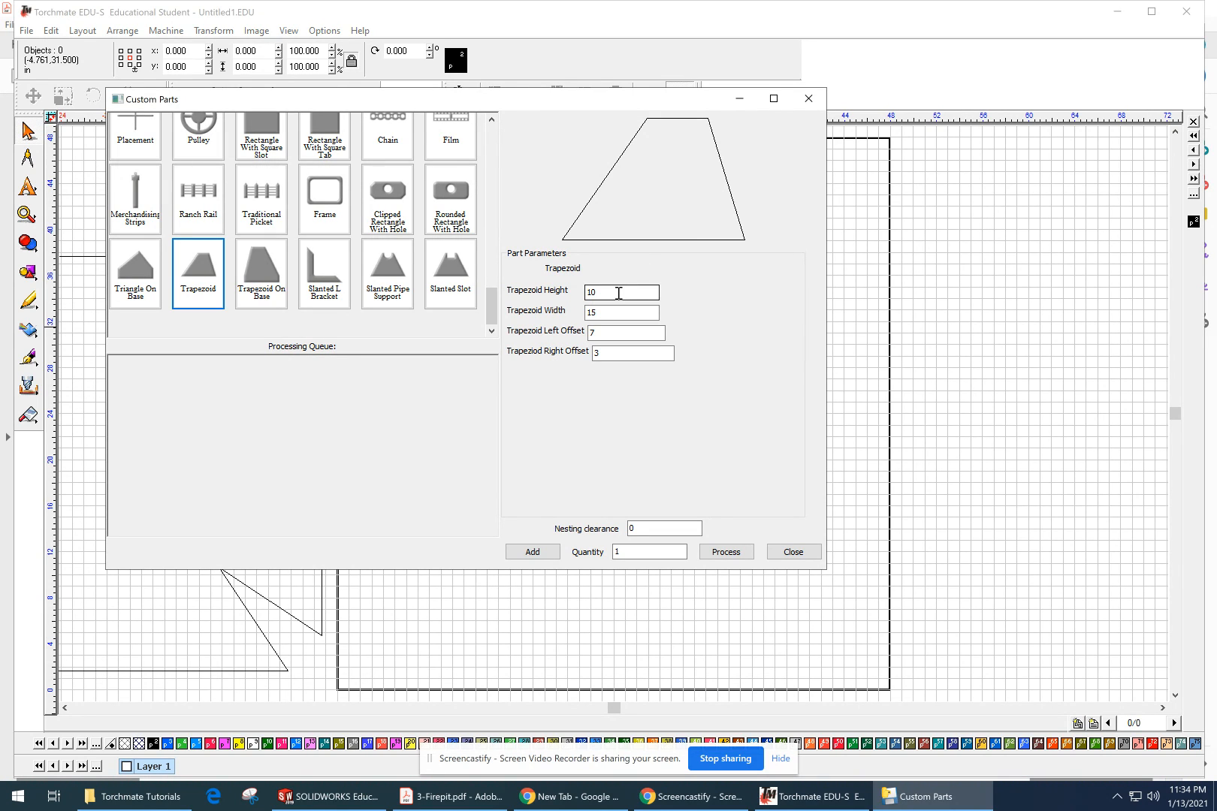
{"action": "double_click", "coordinate": [603, 293]}
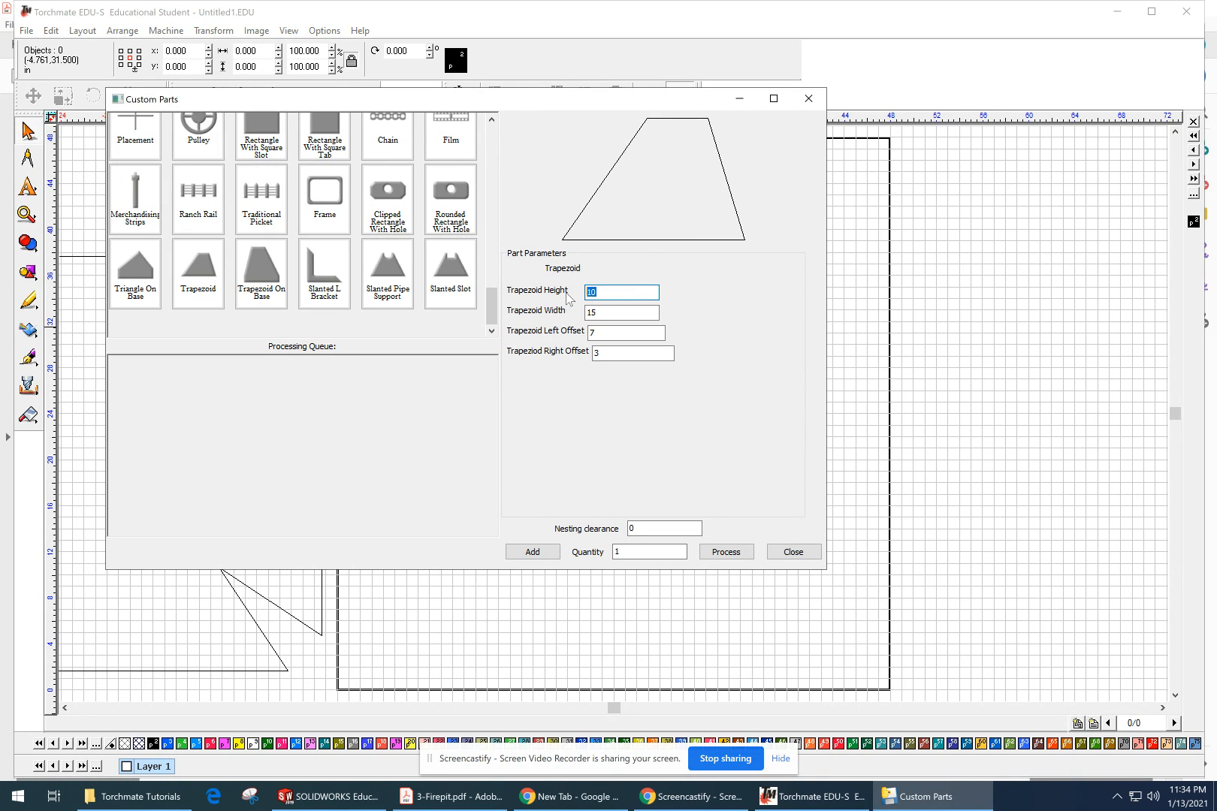
{"action": "type", "text": "1.5"}
{"action": "left_click", "coordinate": [619, 315]}
{"action": "key", "text": "BackSpace"}
{"action": "type", "text": "6"}
Set both the left and right offsets of the cutout trapezoid to .75.
{"action": "left_click", "coordinate": [600, 336]}
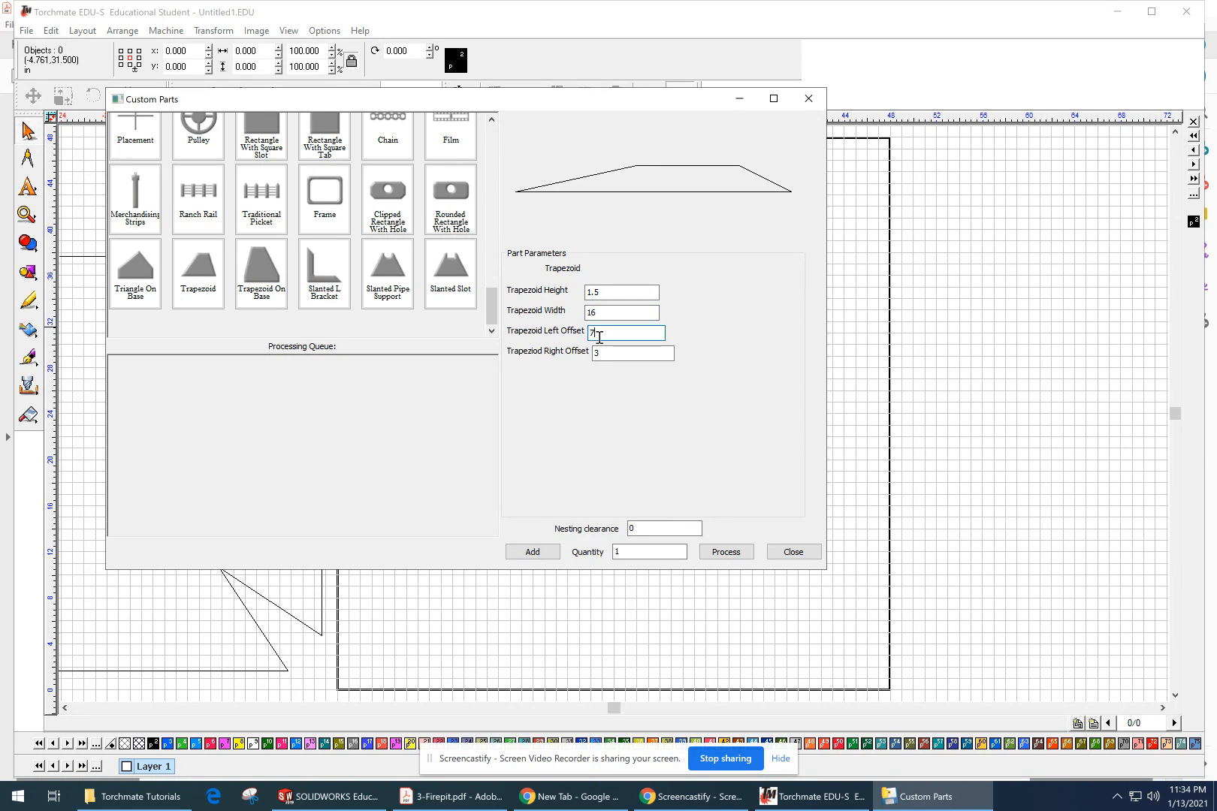
{"action": "key", "text": "BackSpace"}
{"action": "type", "text": ".7"}
{"action": "left_click", "coordinate": [620, 354]}
{"action": "type", "text": ".7"}
{"action": "key", "text": "BackSpace"}
{"action": "key", "text": "BackSpace"}
{"action": "key", "text": "BackSpace"}
{"action": "type", "text": ".75"}
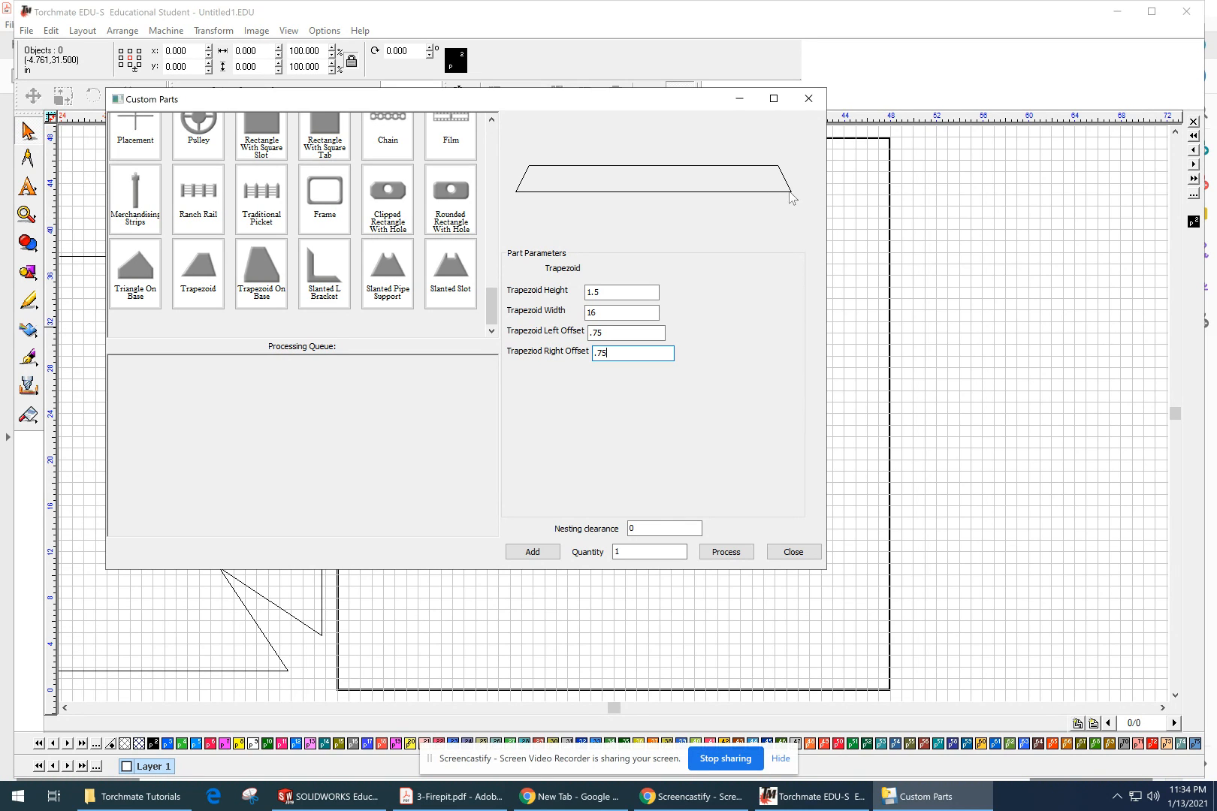
{"action": "left_click_drag", "start_coordinate": [631, 352], "coordinate": [558, 350]}
{"action": "left_click_drag", "start_coordinate": [623, 351], "coordinate": [591, 351]}
{"action": "type", "text": ".7"}
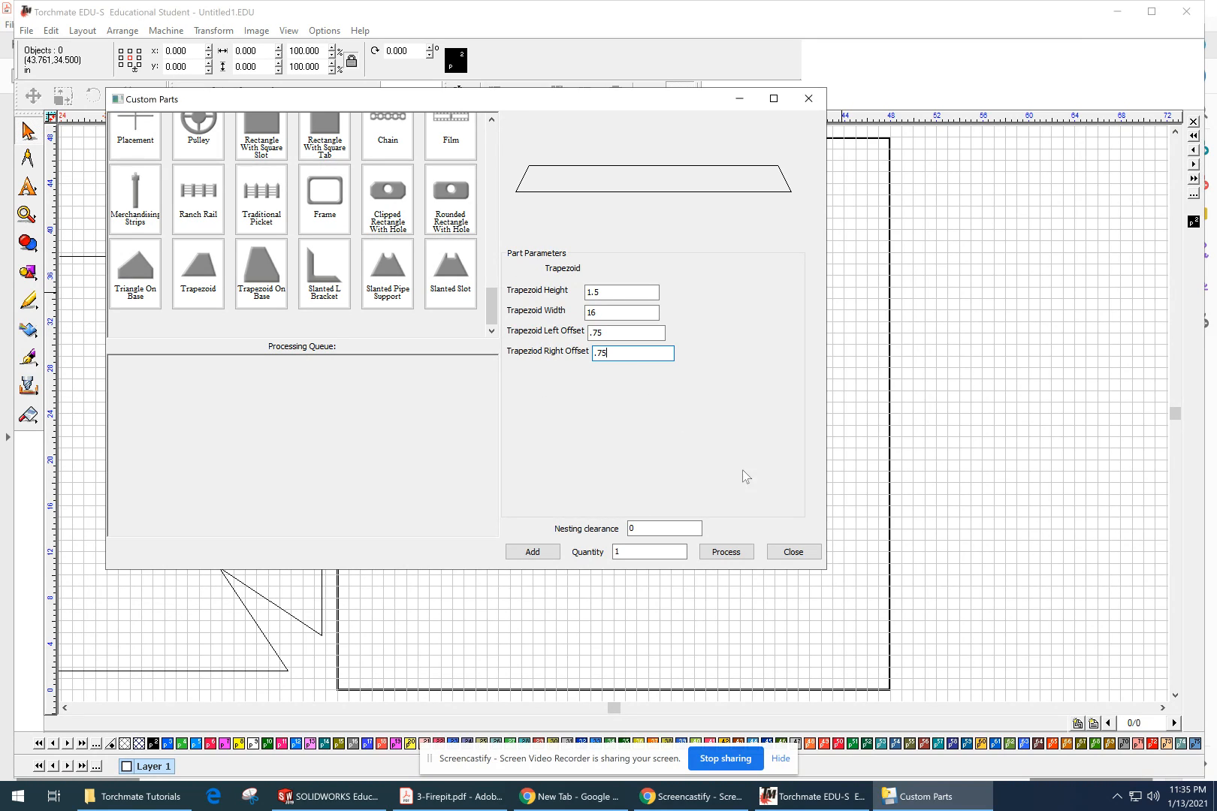
Add the cutout trapezoid to the processing queue, process it into the drawing and close the custom parts library.
{"action": "left_click", "coordinate": [552, 558]}
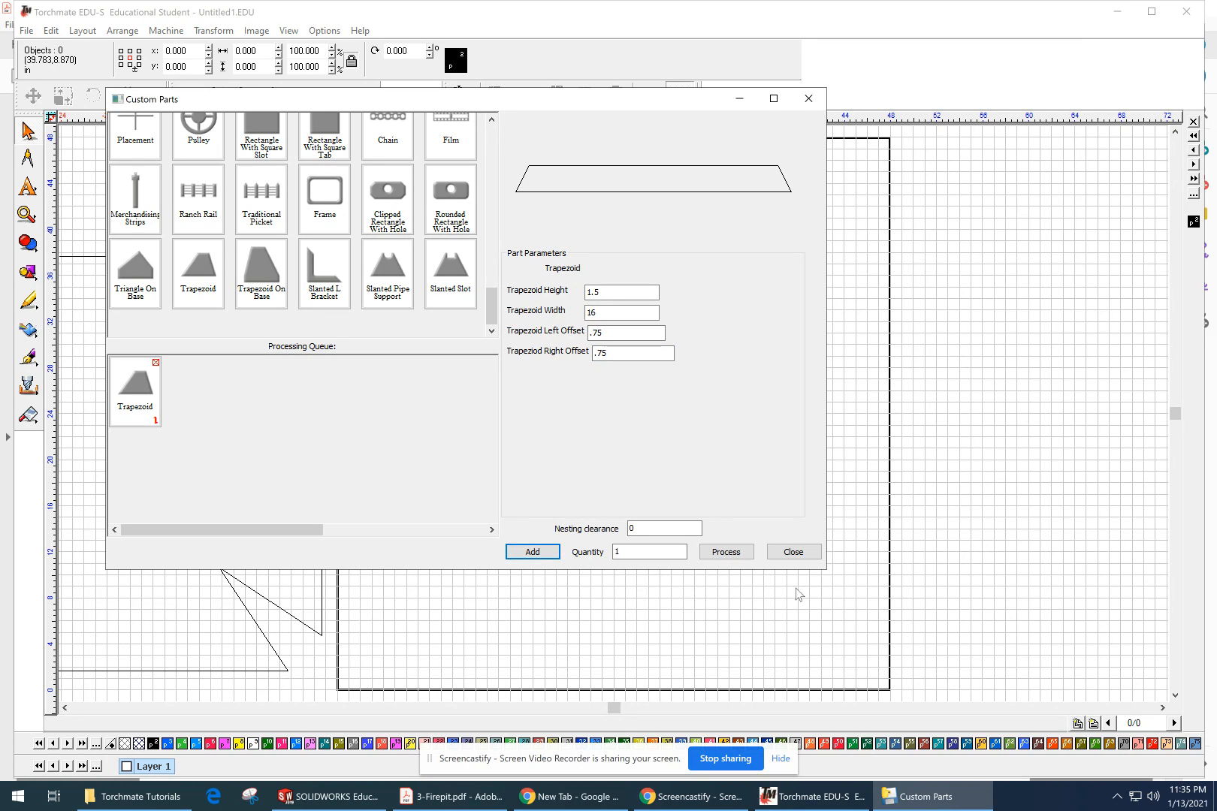
{"action": "left_click", "coordinate": [726, 552]}
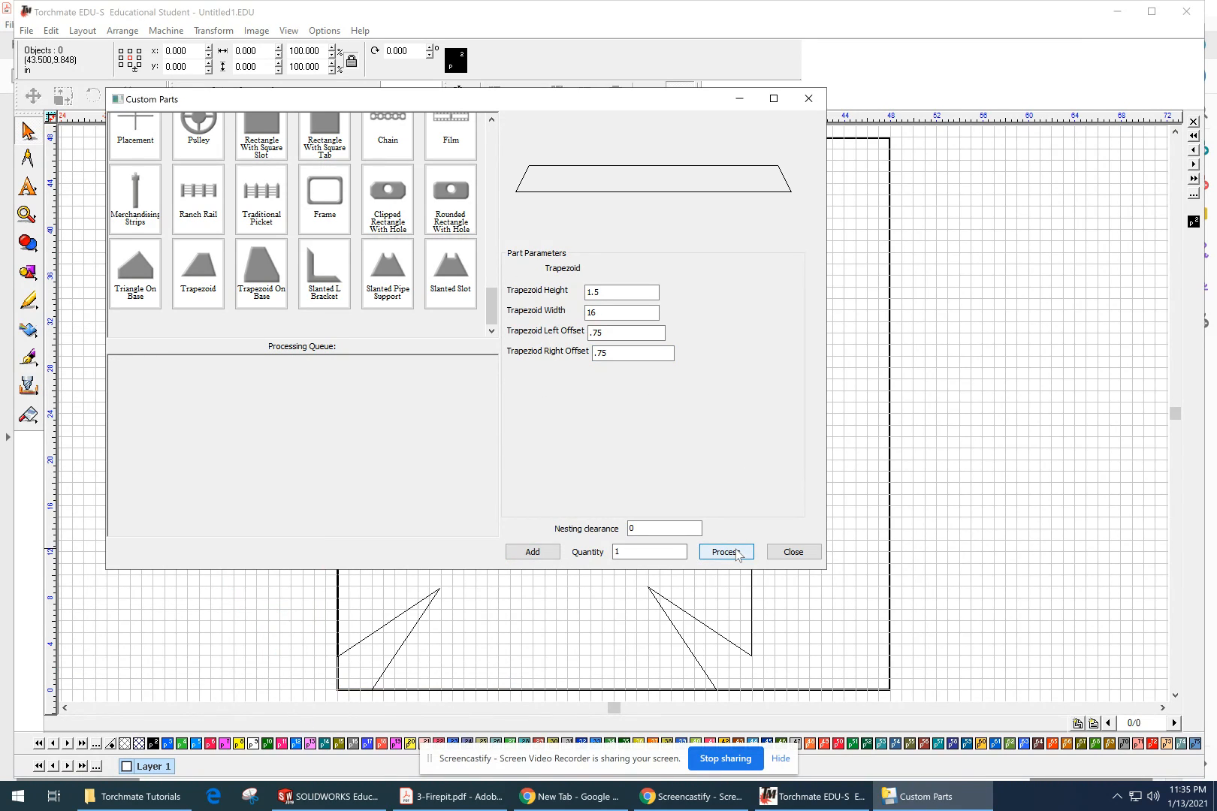
{"action": "left_click", "coordinate": [807, 553]}
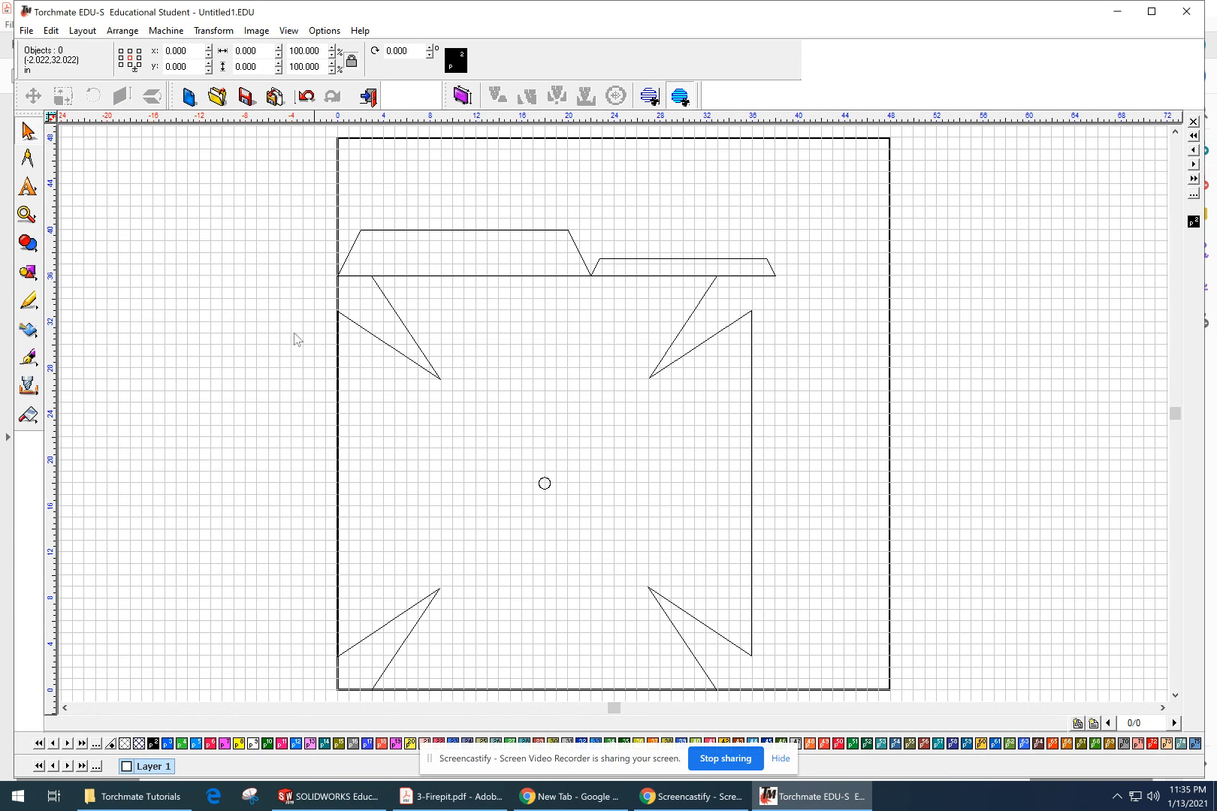
{"action": "left_click", "coordinate": [364, 329]}
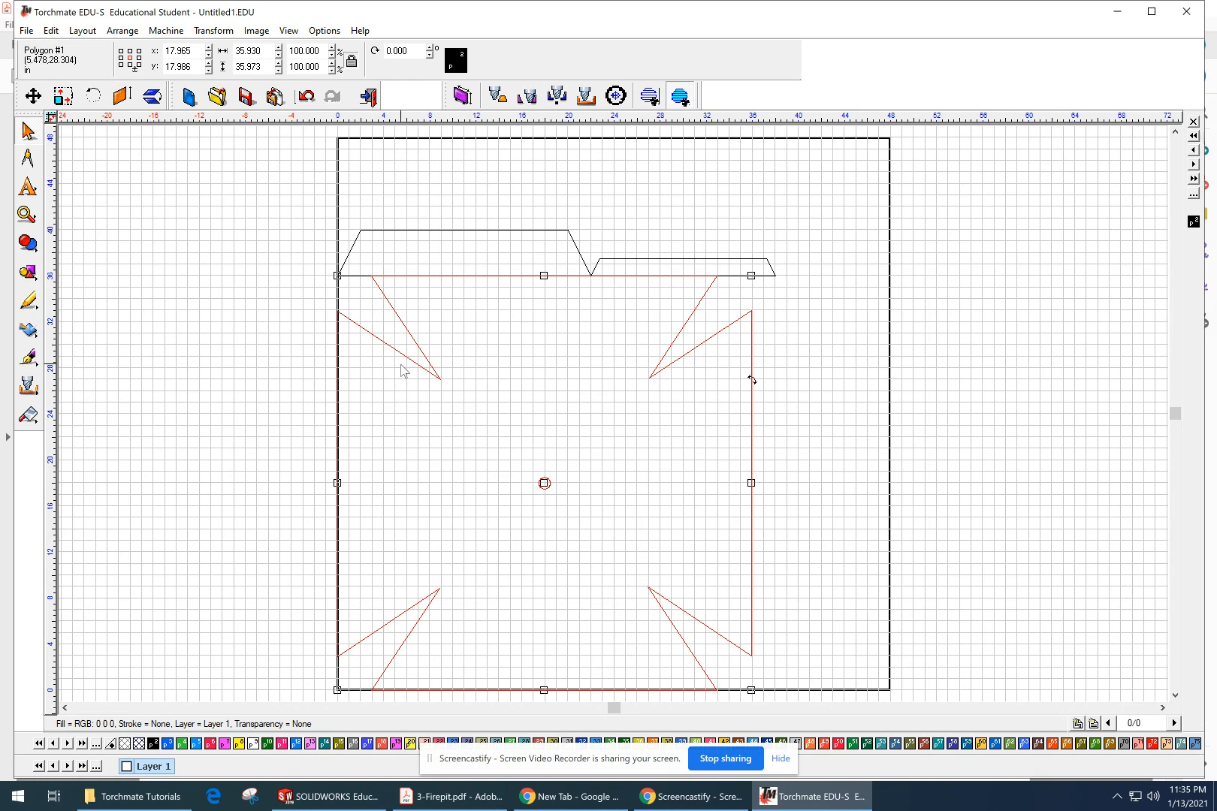
{"action": "left_click_drag", "start_coordinate": [544, 483], "coordinate": [211, 486]}
{"action": "left_click_drag", "start_coordinate": [542, 483], "coordinate": [240, 457]}
{"action": "scroll", "coordinate": [612, 414], "scroll_direction": "down", "scroll_amount": 2}
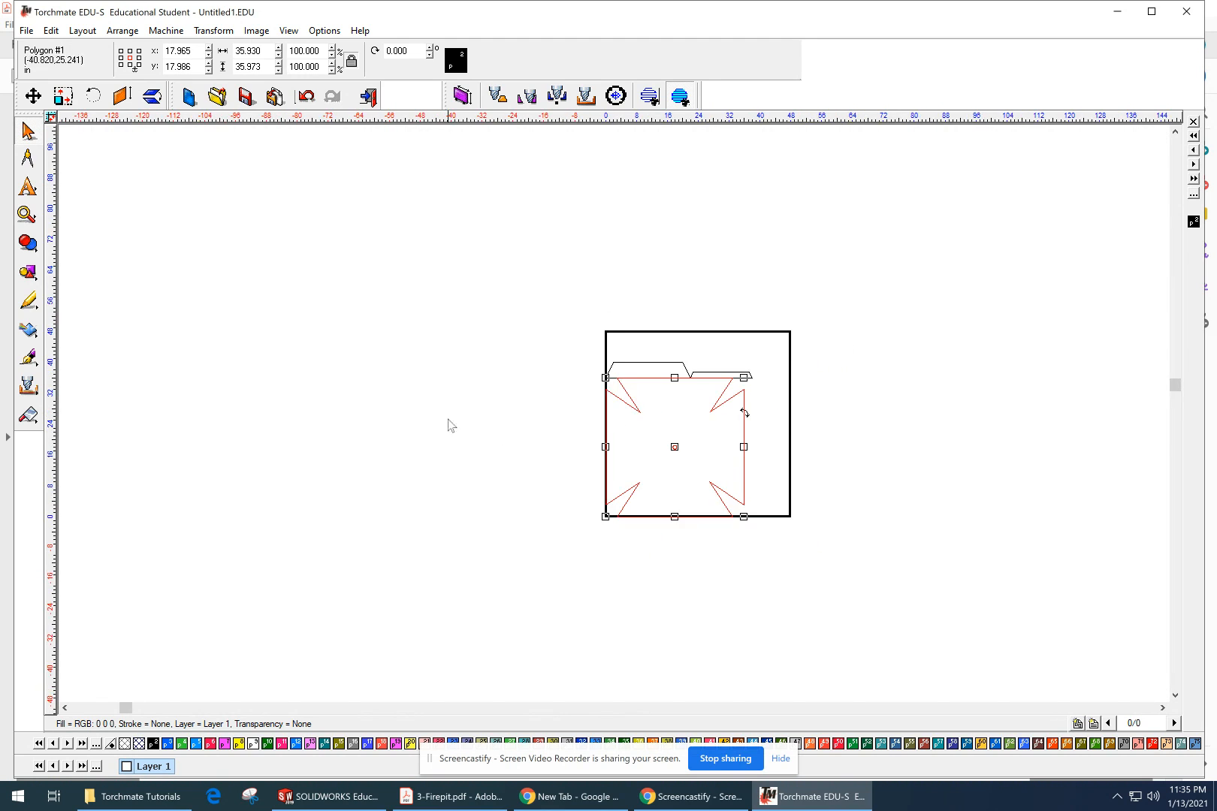
{"action": "scroll", "coordinate": [529, 433], "scroll_direction": "up", "scroll_amount": 1}
{"action": "left_click_drag", "start_coordinate": [896, 443], "coordinate": [724, 487]}
{"action": "key", "text": "Escape"}
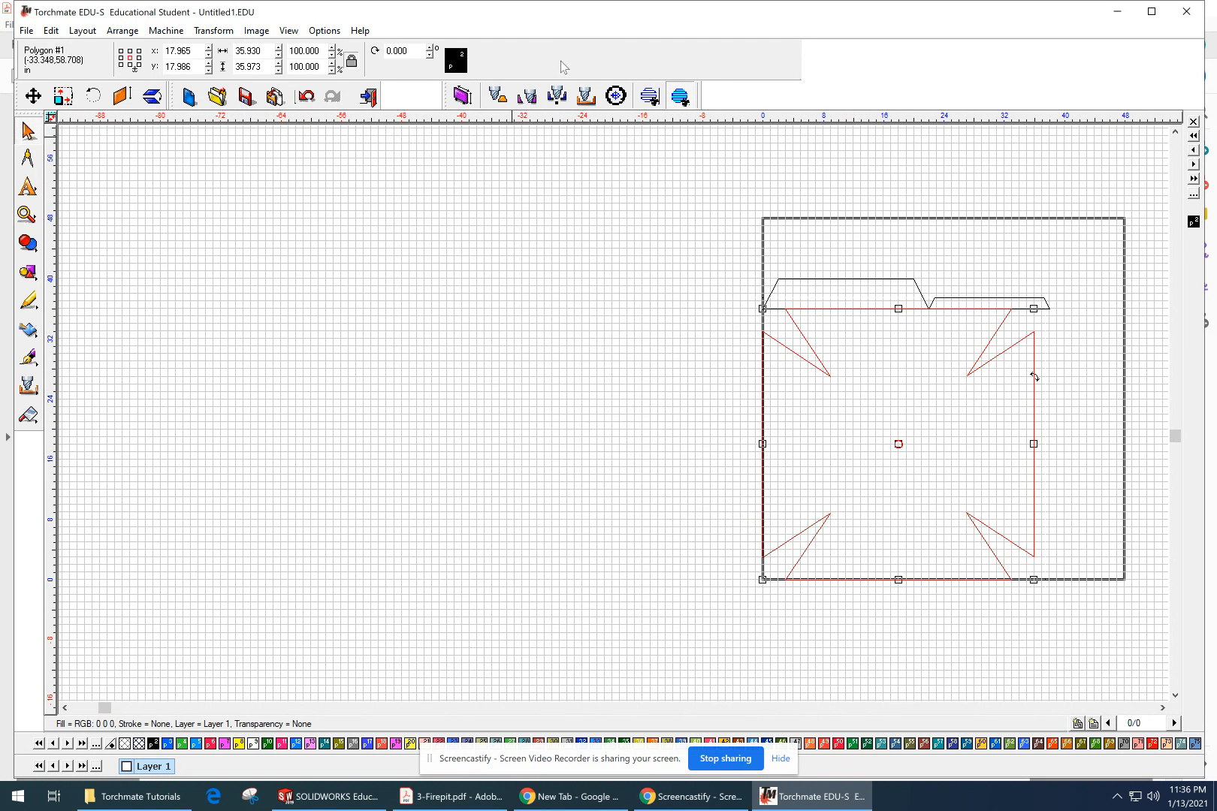
{"action": "left_click", "coordinate": [654, 318]}
{"action": "left_click", "coordinate": [826, 367]}
{"action": "left_click", "coordinate": [899, 443]}
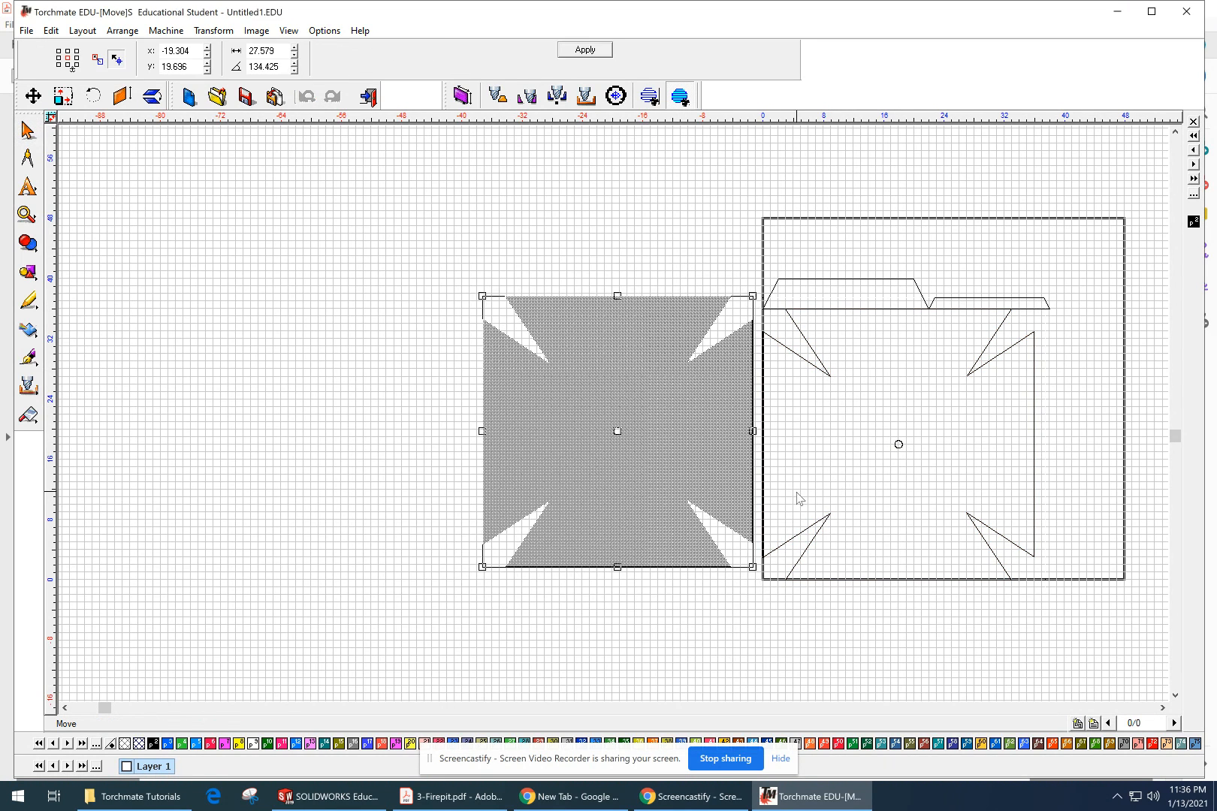
{"action": "key", "text": "Escape"}
{"action": "left_click", "coordinate": [653, 327]}
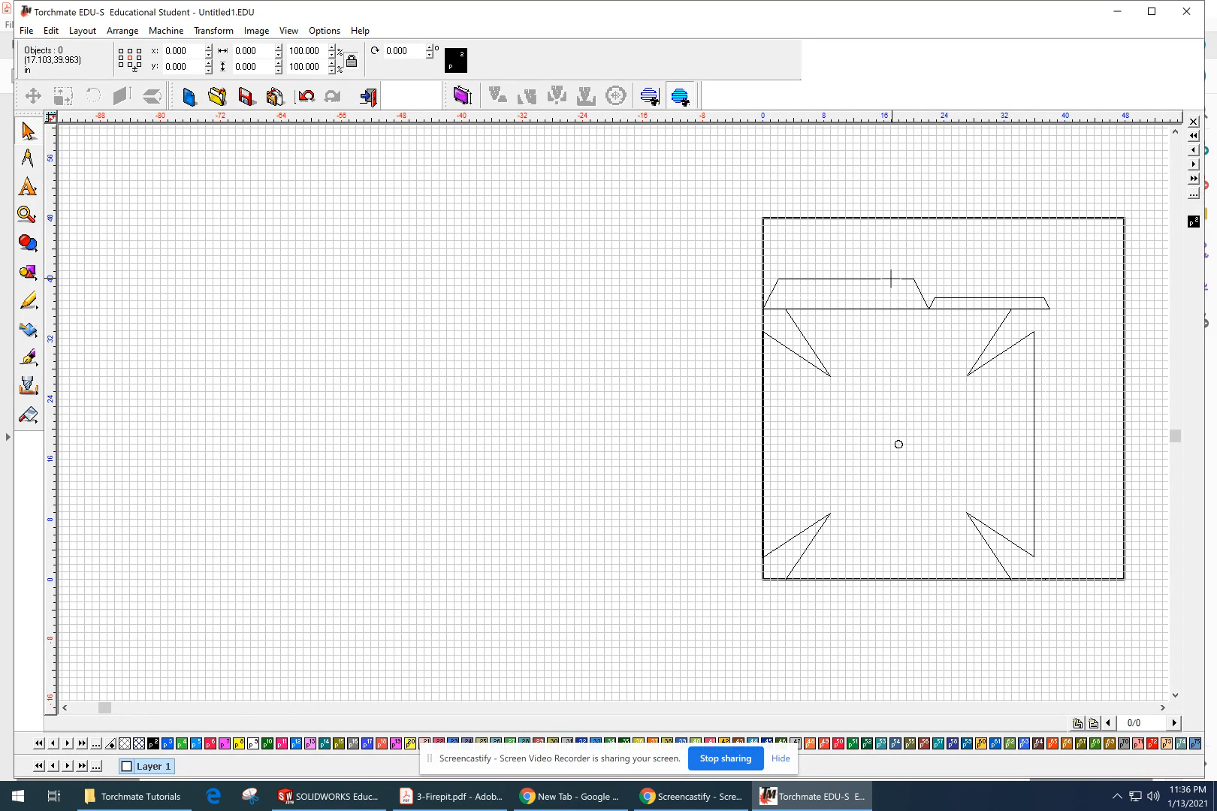
{"action": "left_click", "coordinate": [836, 289]}
{"action": "key", "text": "ctrl+v"}
{"action": "key", "text": "Escape"}
{"action": "key", "text": "ctrl+v"}
{"action": "key", "text": "Escape"}
{"action": "left_click", "coordinate": [631, 261]}
Move the fire pit body off the plate to its left, centred at about x -19.3, y 18.5.
{"action": "scroll", "coordinate": [504, 376], "scroll_direction": "down", "scroll_amount": 1}
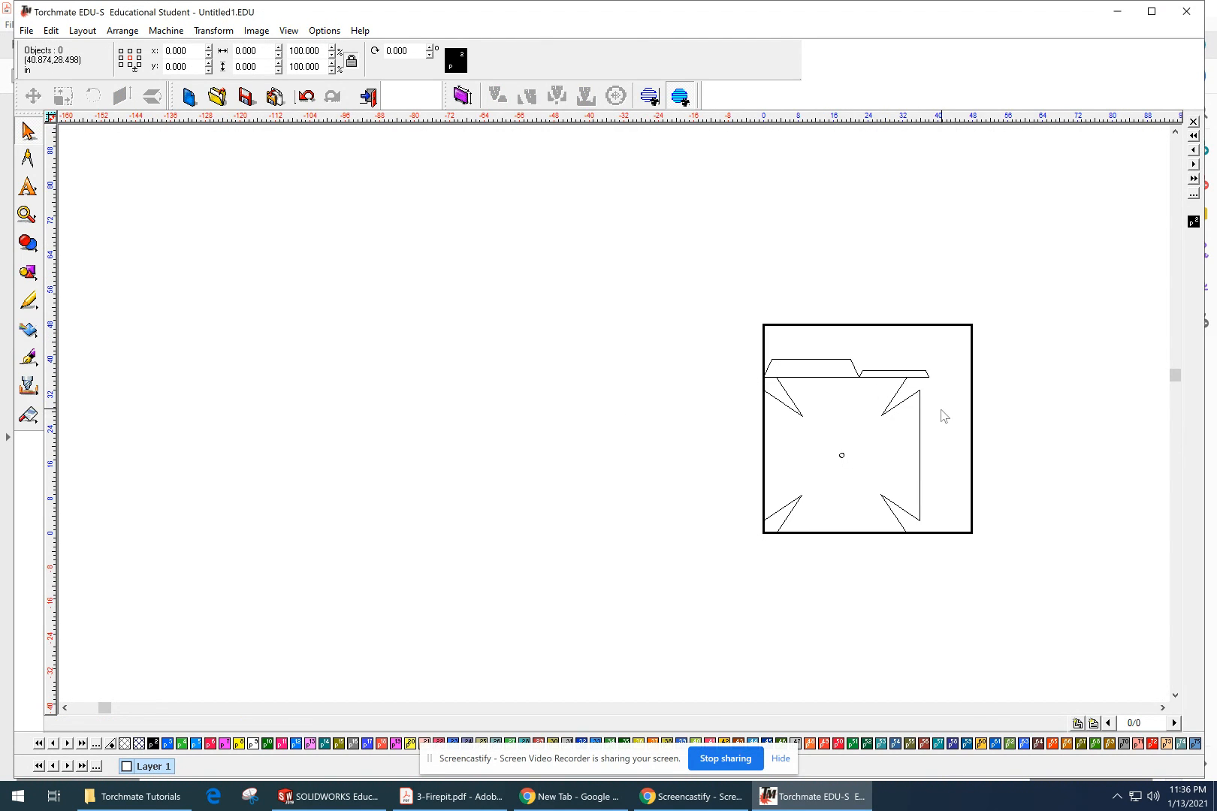
{"action": "scroll", "coordinate": [944, 416], "scroll_direction": "up", "scroll_amount": 1}
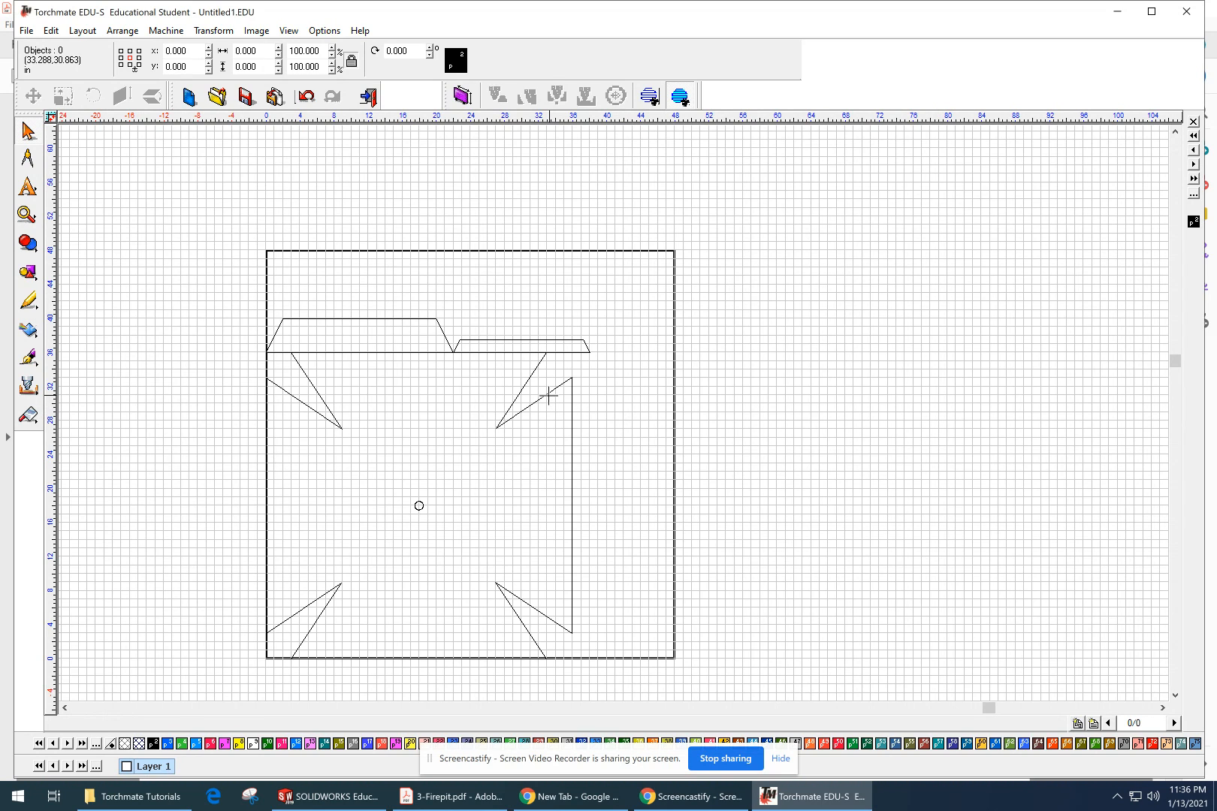
{"action": "left_click", "coordinate": [571, 429]}
{"action": "left_click_drag", "start_coordinate": [549, 395], "coordinate": [232, 390]}
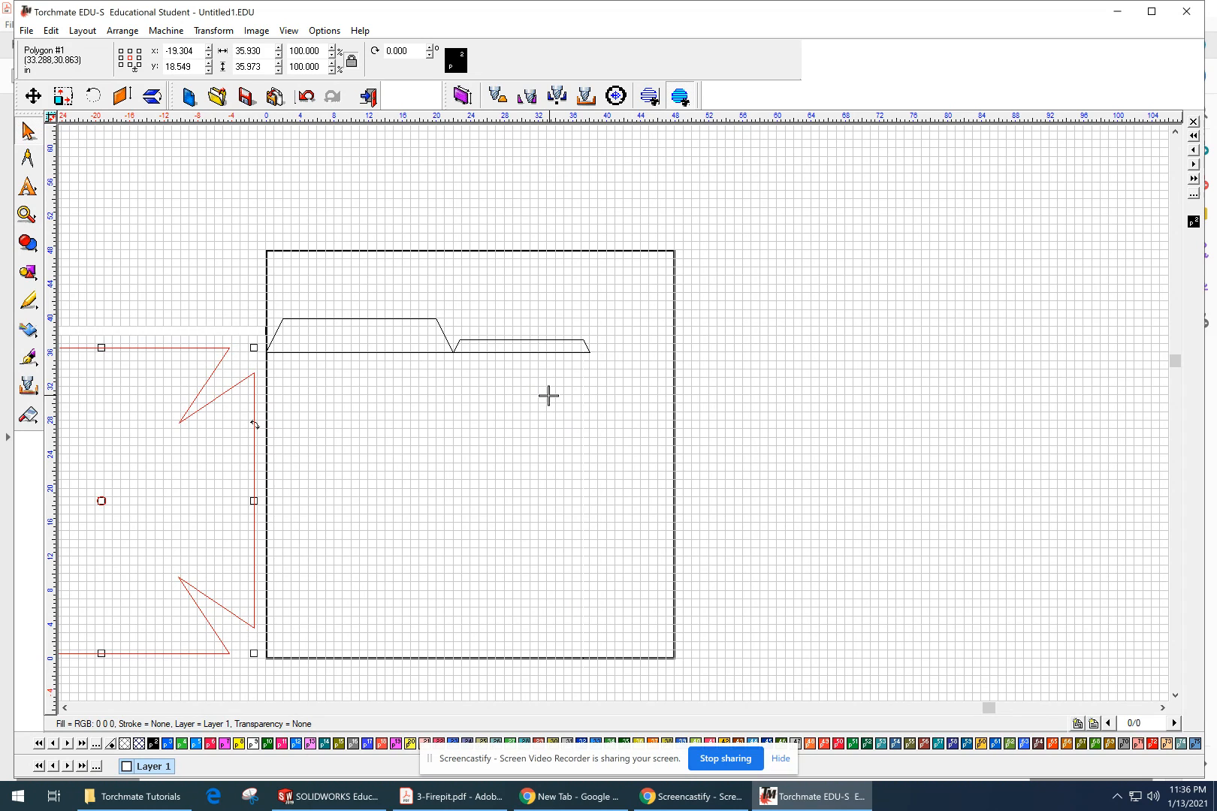
{"action": "left_click", "coordinate": [549, 396]}
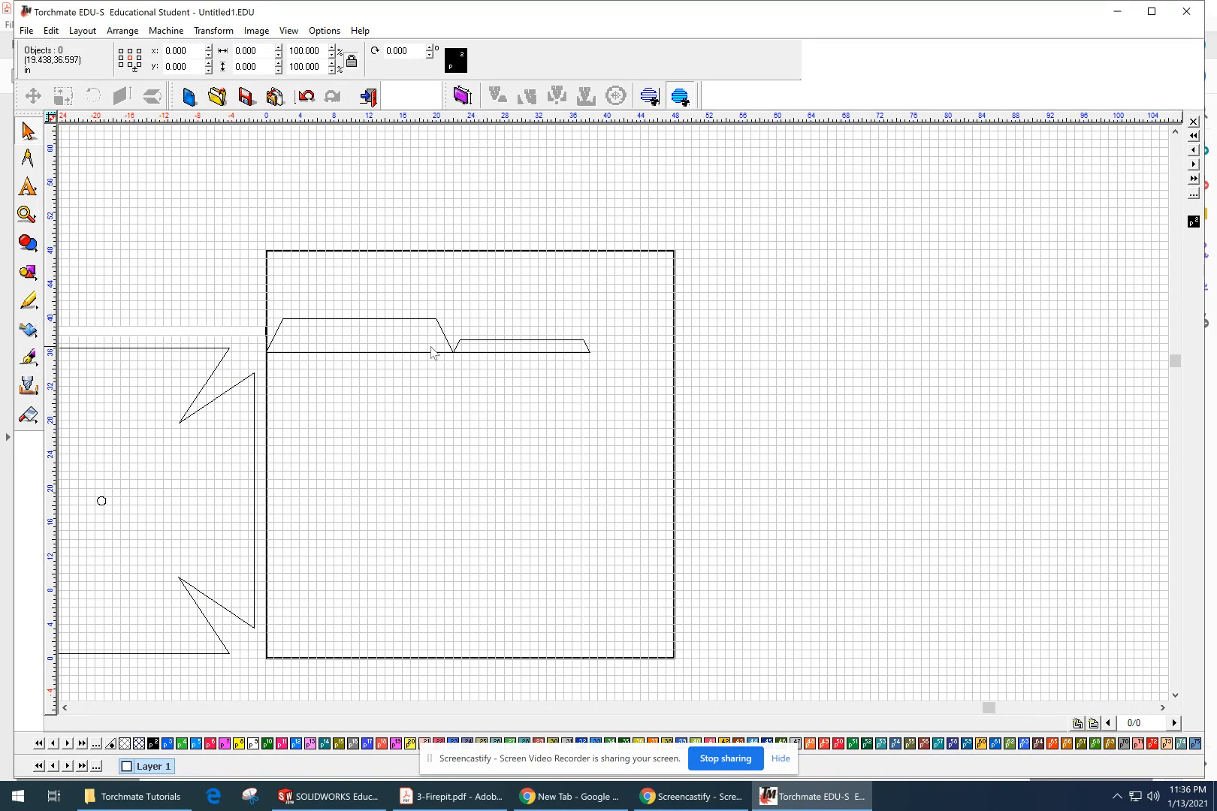
Use the large trapezoid's bottom centre as the reference point and position it at x 10, y 10.
{"action": "left_click", "coordinate": [438, 325]}
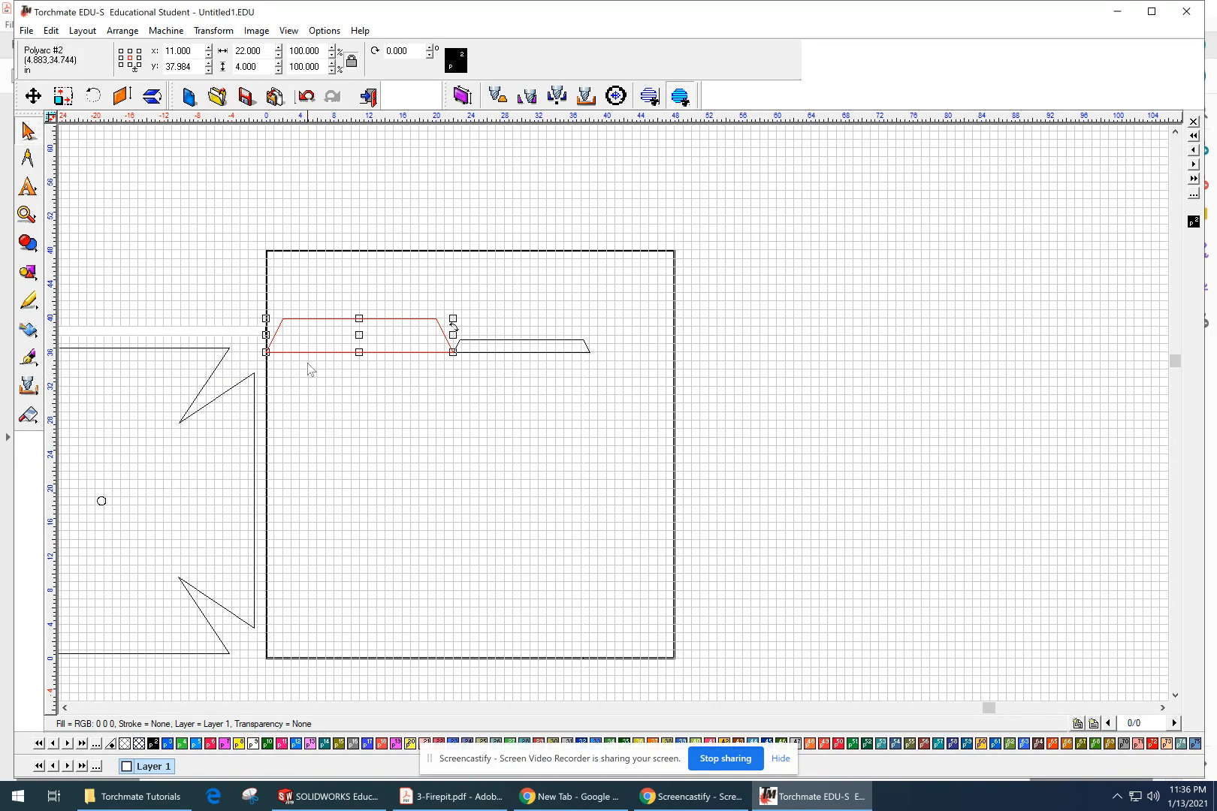
{"action": "scroll", "coordinate": [312, 350], "scroll_direction": "down", "scroll_amount": 2}
{"action": "scroll", "coordinate": [801, 454], "scroll_direction": "up", "scroll_amount": 1}
{"action": "scroll", "coordinate": [616, 420], "scroll_direction": "up", "scroll_amount": 1}
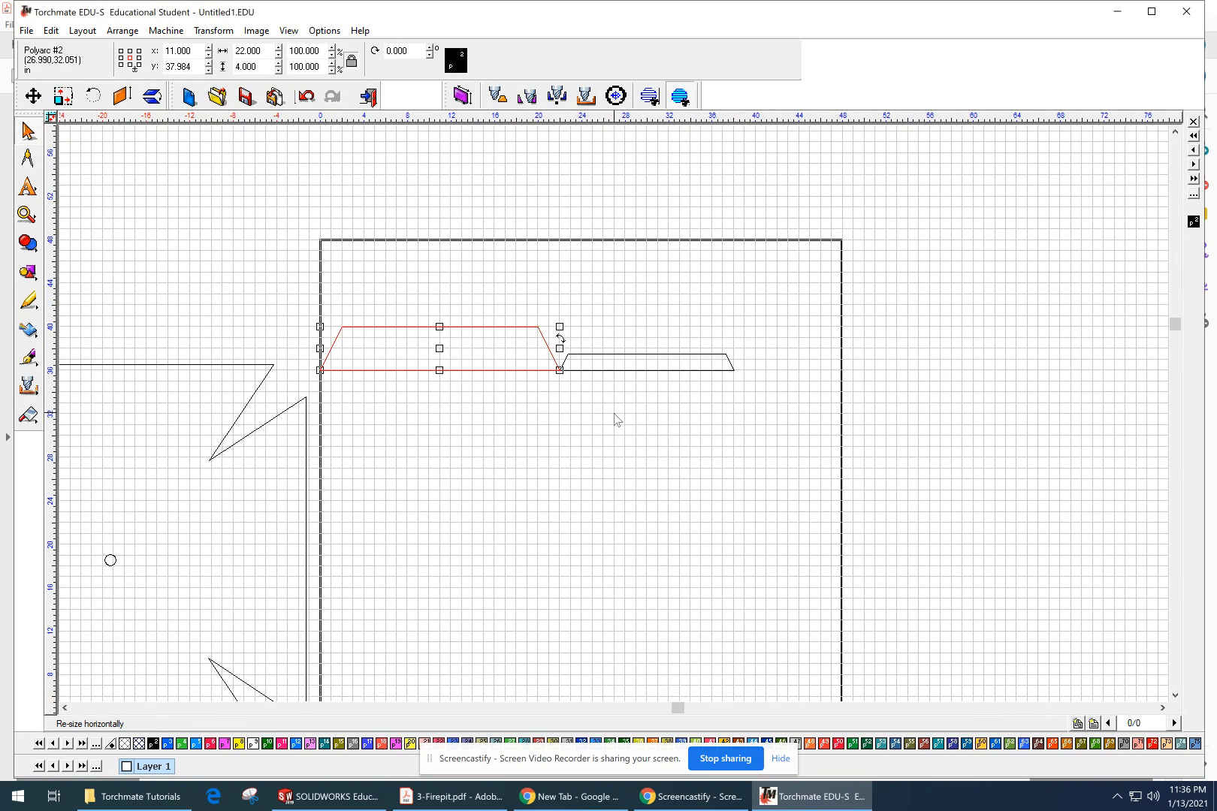
{"action": "scroll", "coordinate": [614, 419], "scroll_direction": "up", "scroll_amount": 1}
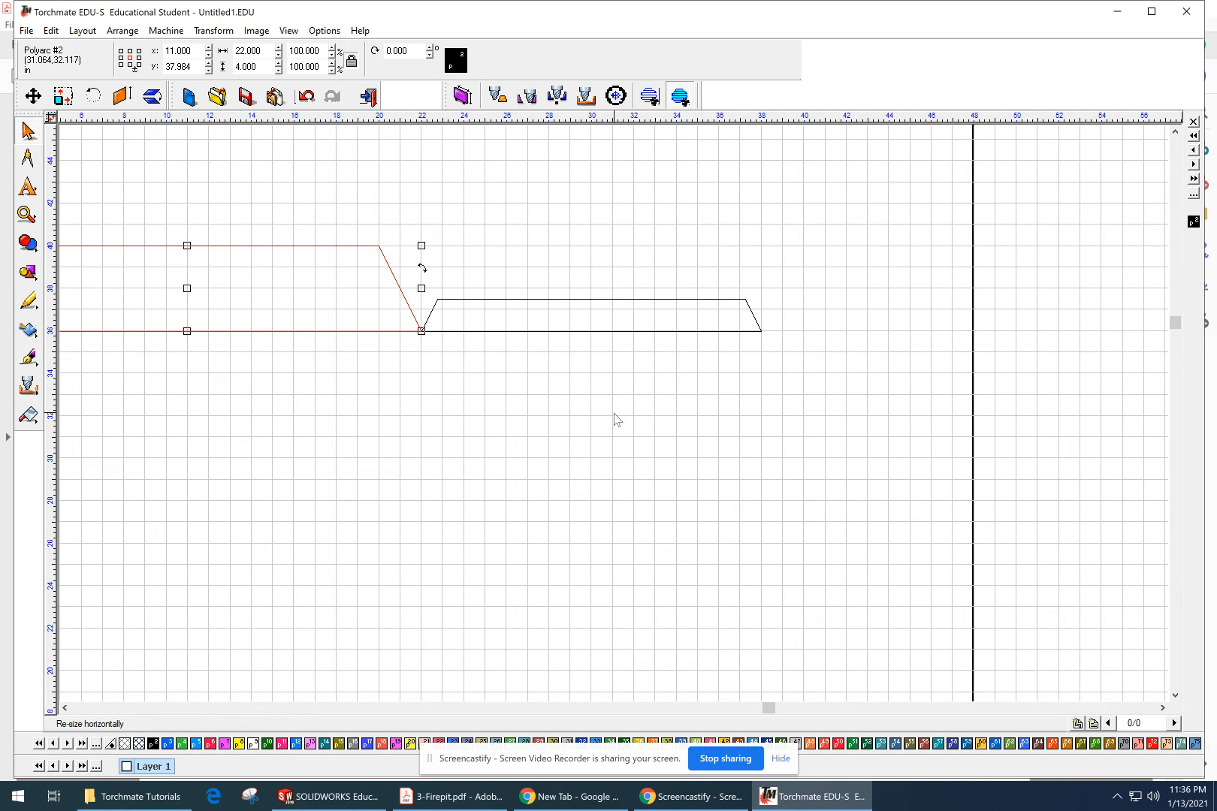
{"action": "middle_click_drag", "start_coordinate": [615, 419], "coordinate": [927, 407]}
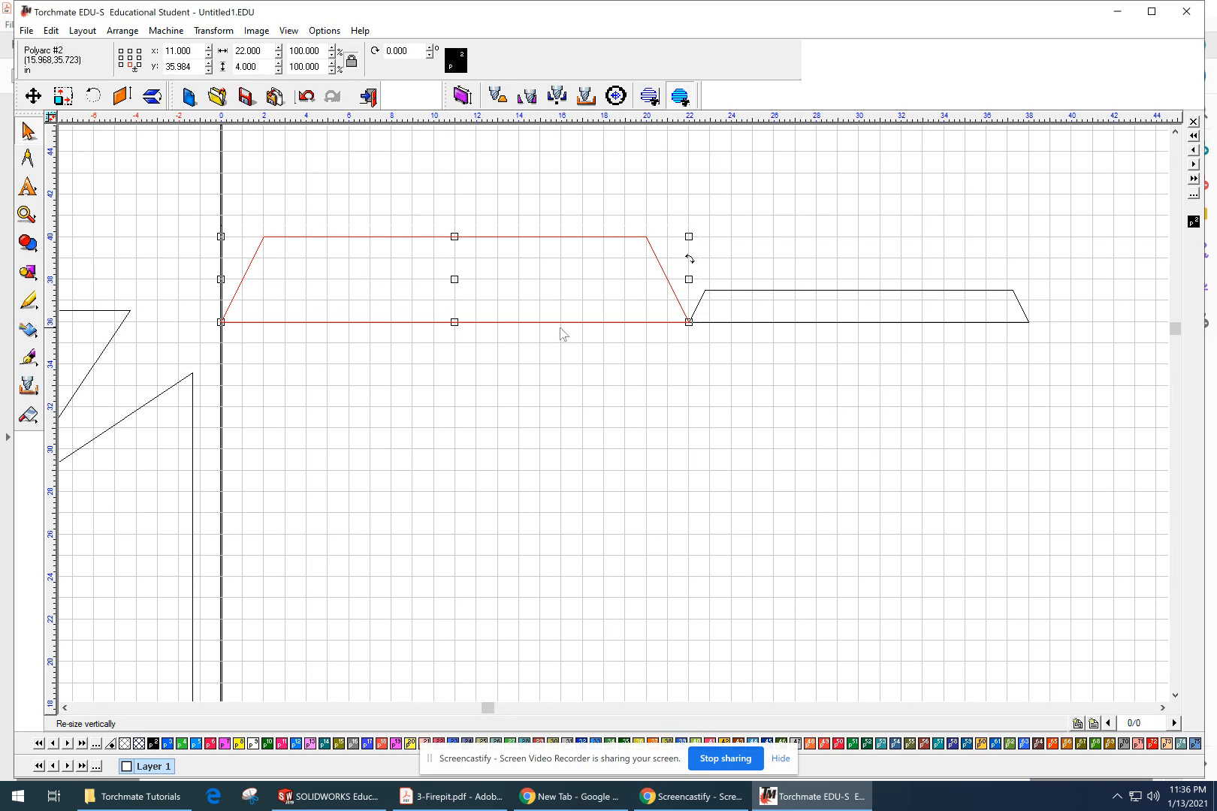
{"action": "double_click", "coordinate": [195, 51]}
{"action": "type", "text": "1"}
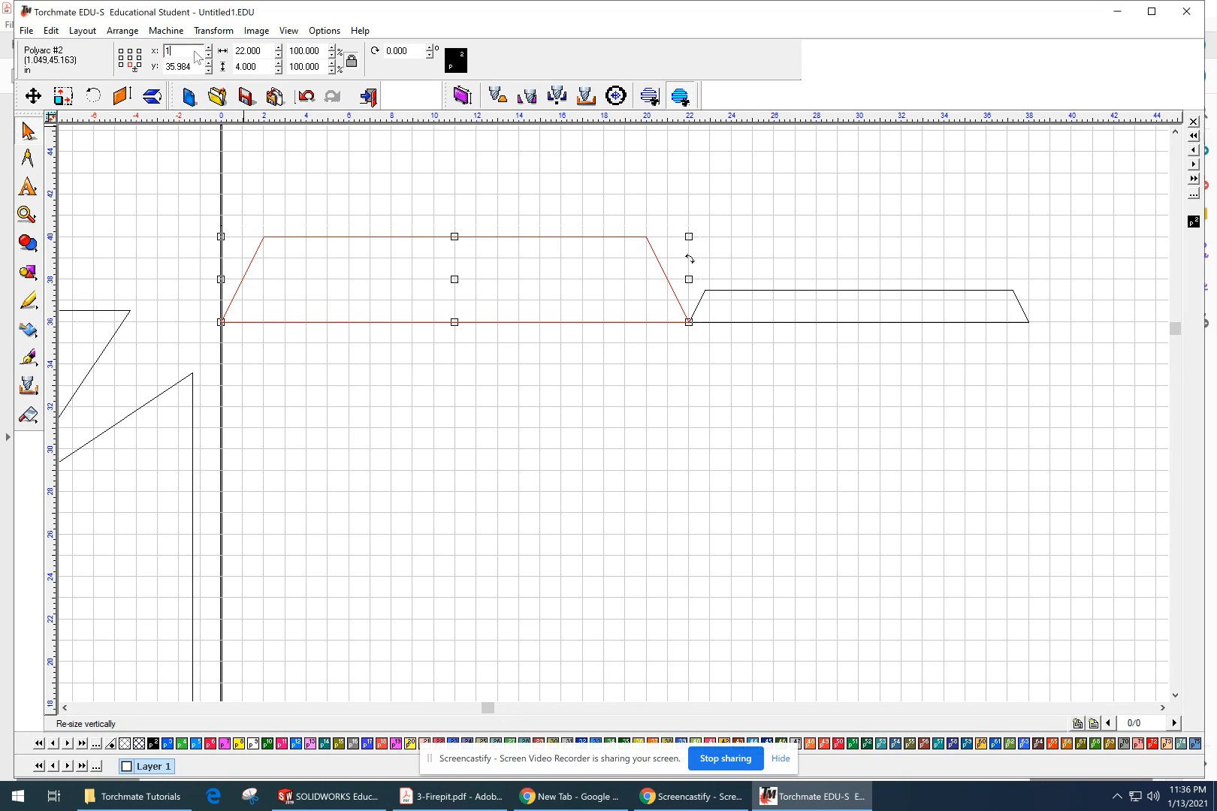
{"action": "type", "text": "0"}
{"action": "key", "text": "Tab"}
{"action": "type", "text": "10"}
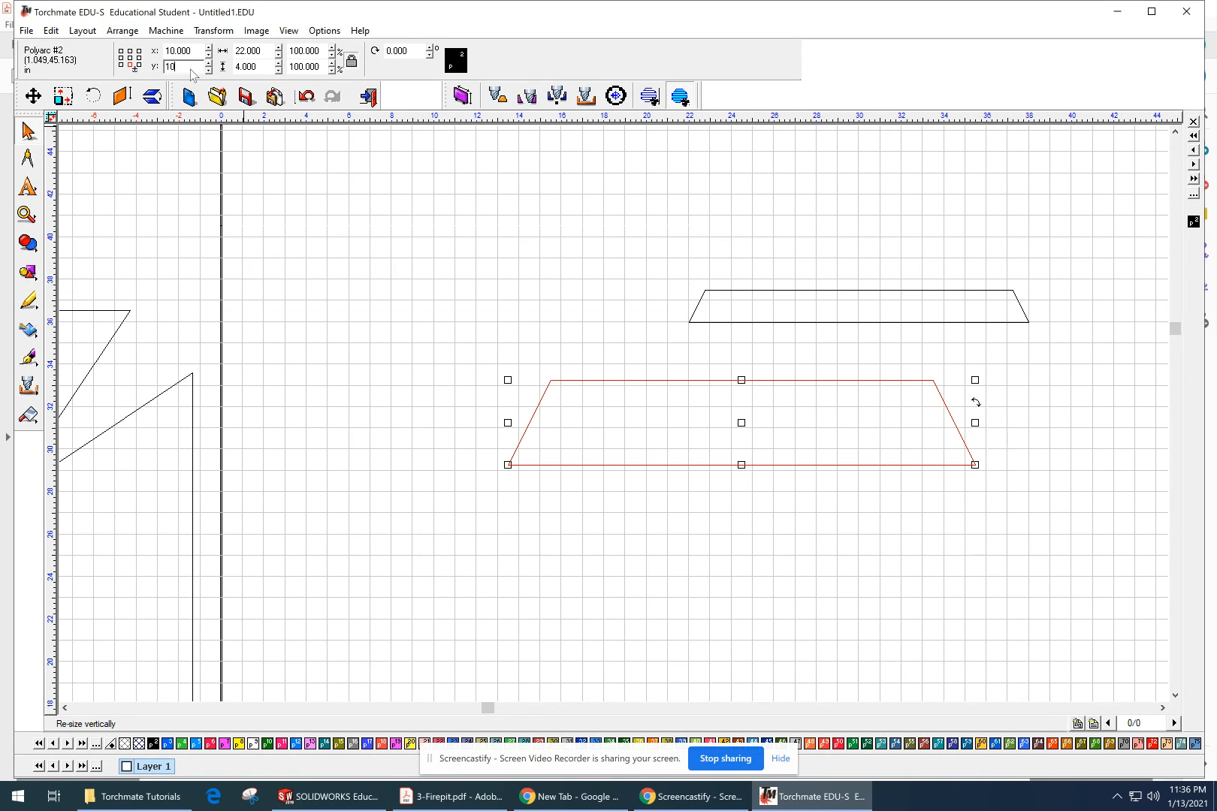
{"action": "key", "text": "Return"}
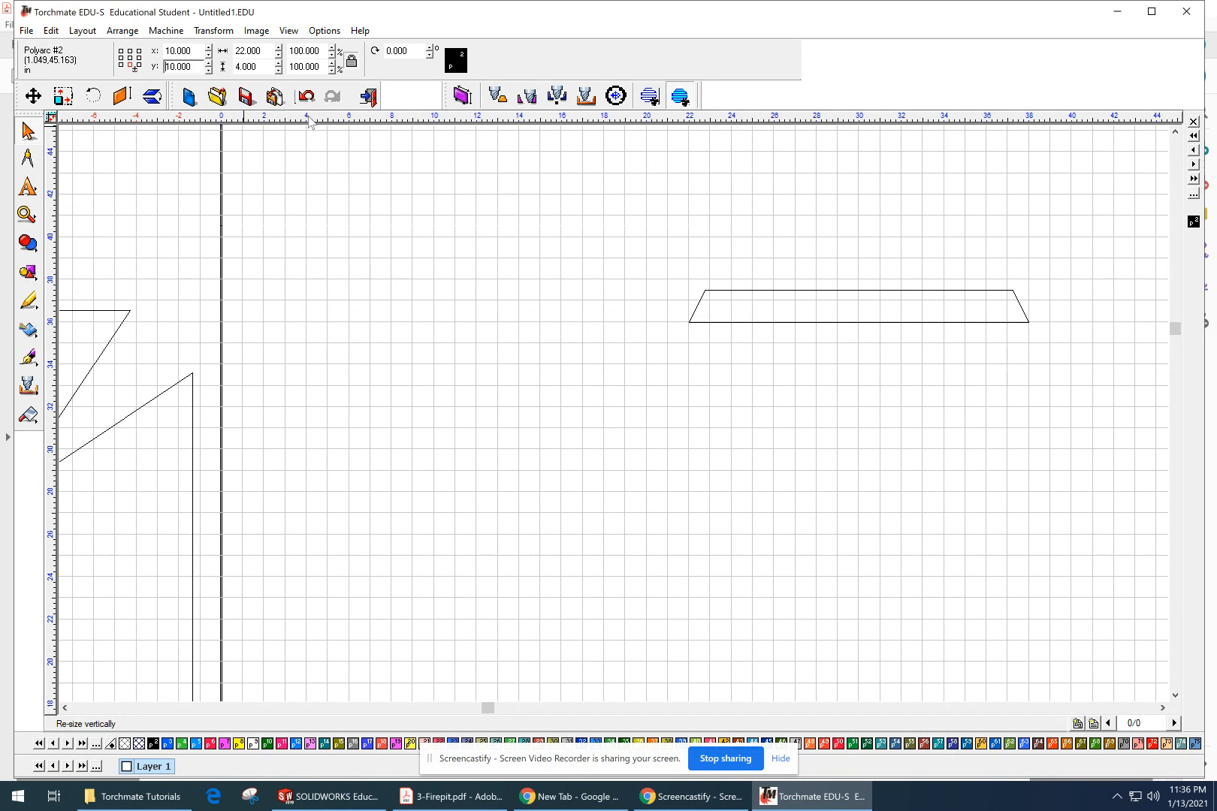
{"action": "left_click", "coordinate": [492, 443]}
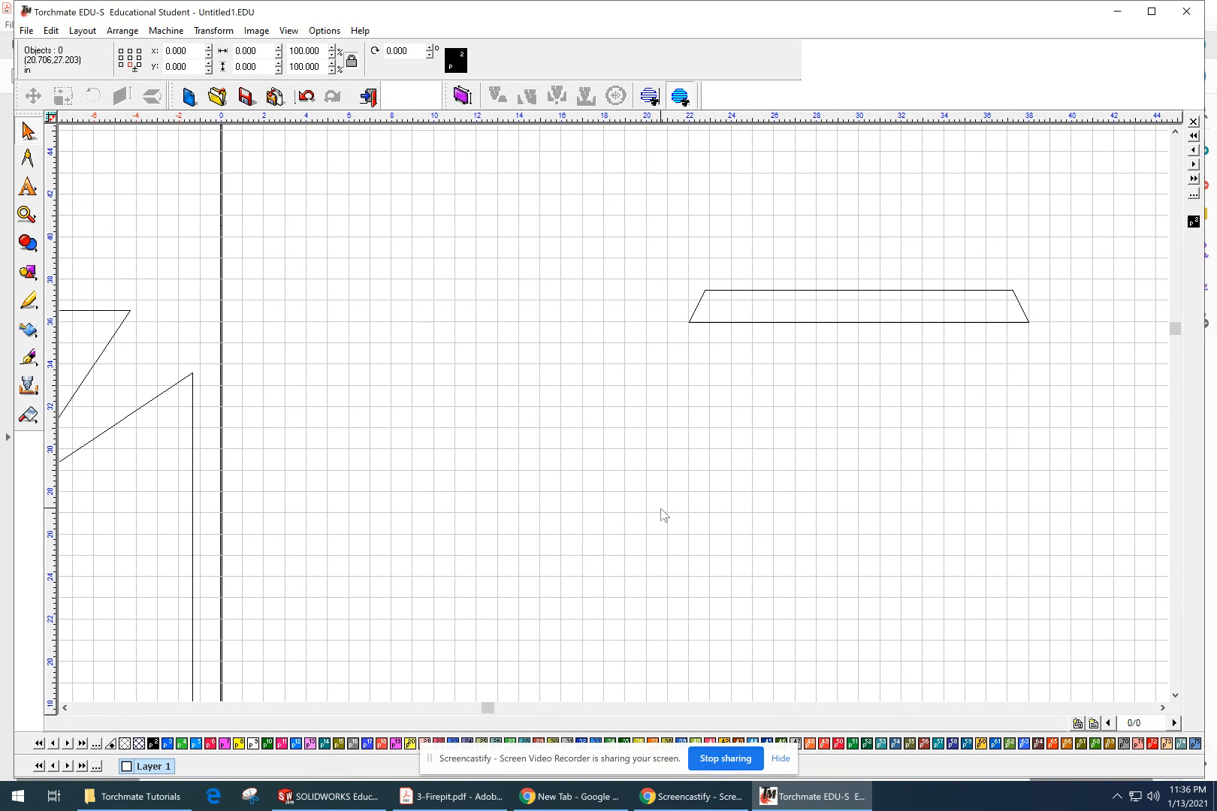
Reposition the large trapezoid's bottom centre to x 20, y 20 so it lies fully within the plate.
{"action": "scroll", "coordinate": [660, 511], "scroll_direction": "down", "scroll_amount": 2}
{"action": "scroll", "coordinate": [563, 423], "scroll_direction": "up", "scroll_amount": 1}
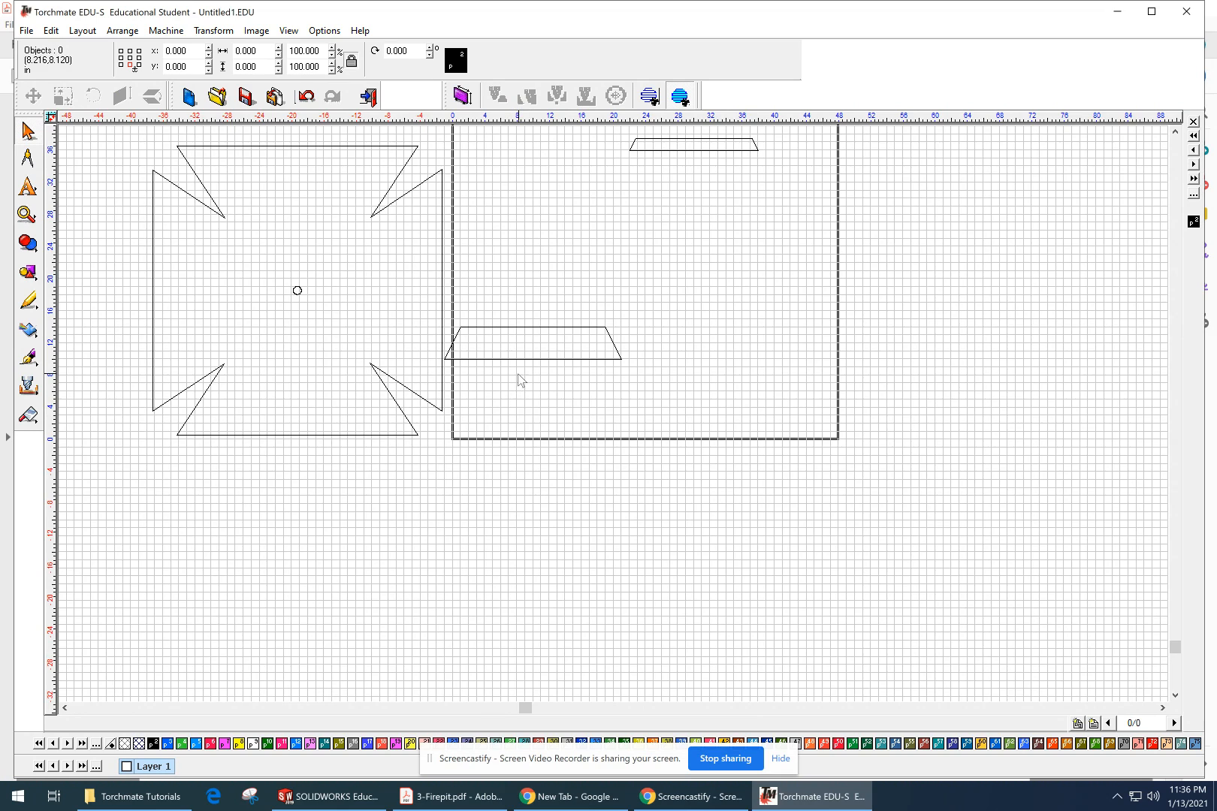
{"action": "scroll", "coordinate": [612, 414], "scroll_direction": "up", "scroll_amount": 1}
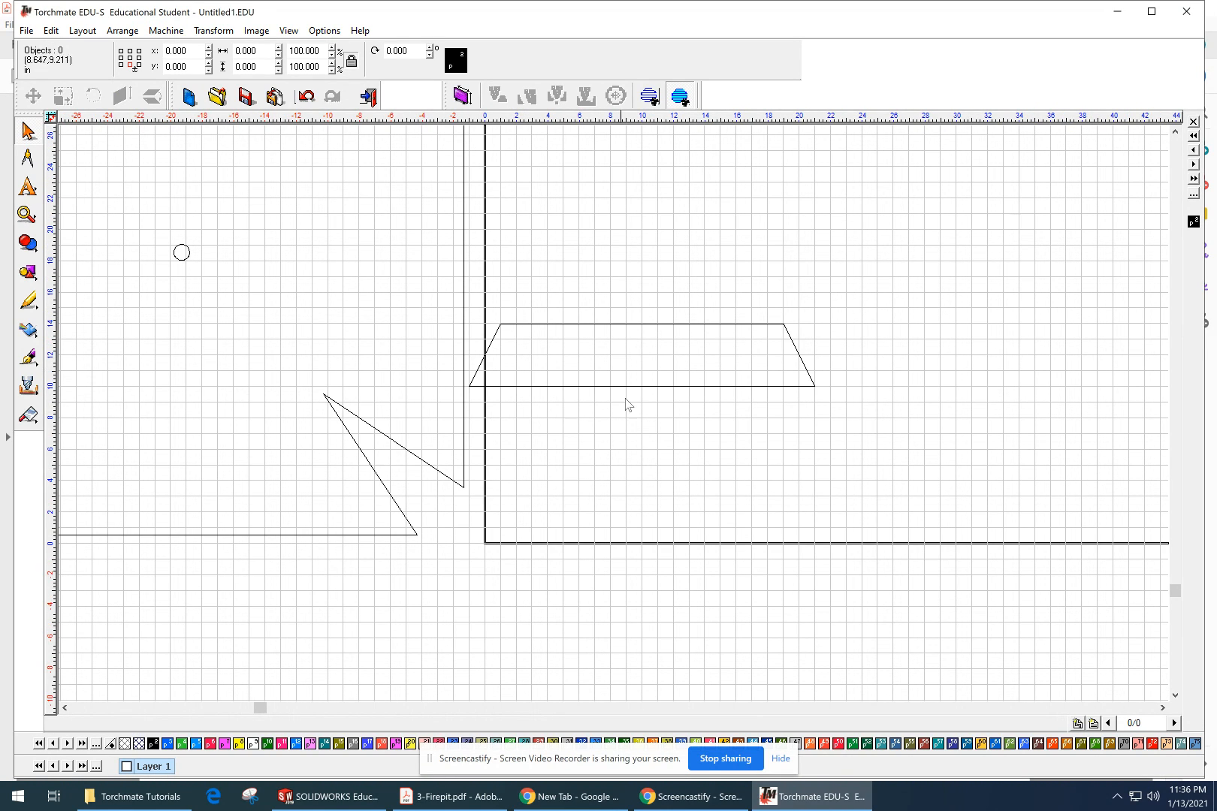
{"action": "left_click", "coordinate": [647, 325]}
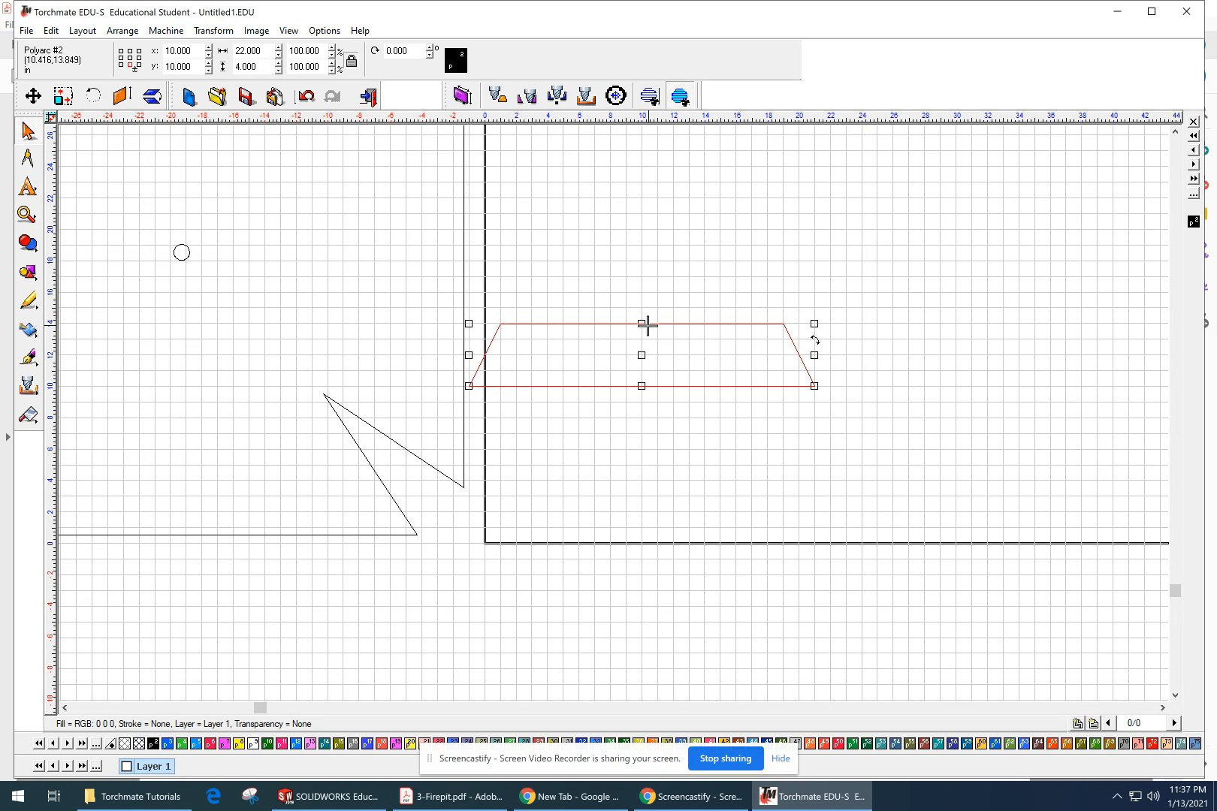
{"action": "double_click", "coordinate": [193, 68]}
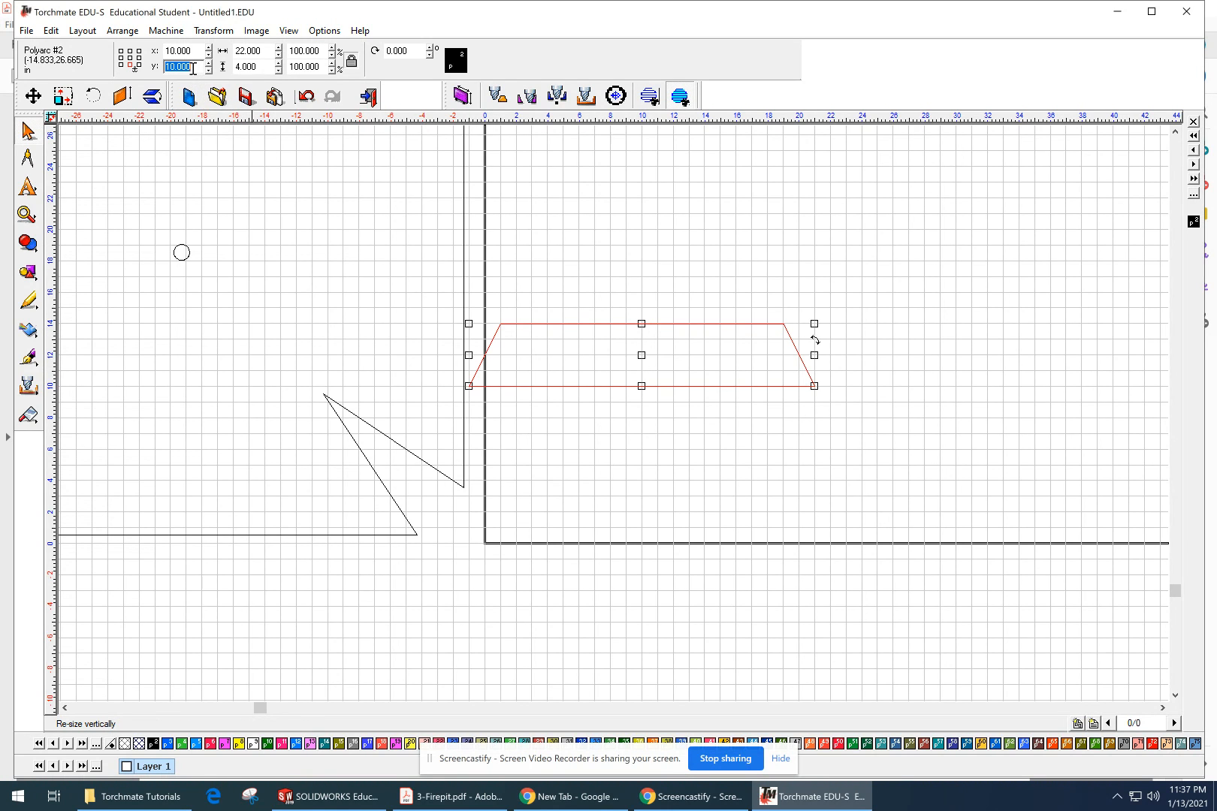
{"action": "type", "text": "20"}
{"action": "double_click", "coordinate": [194, 50]}
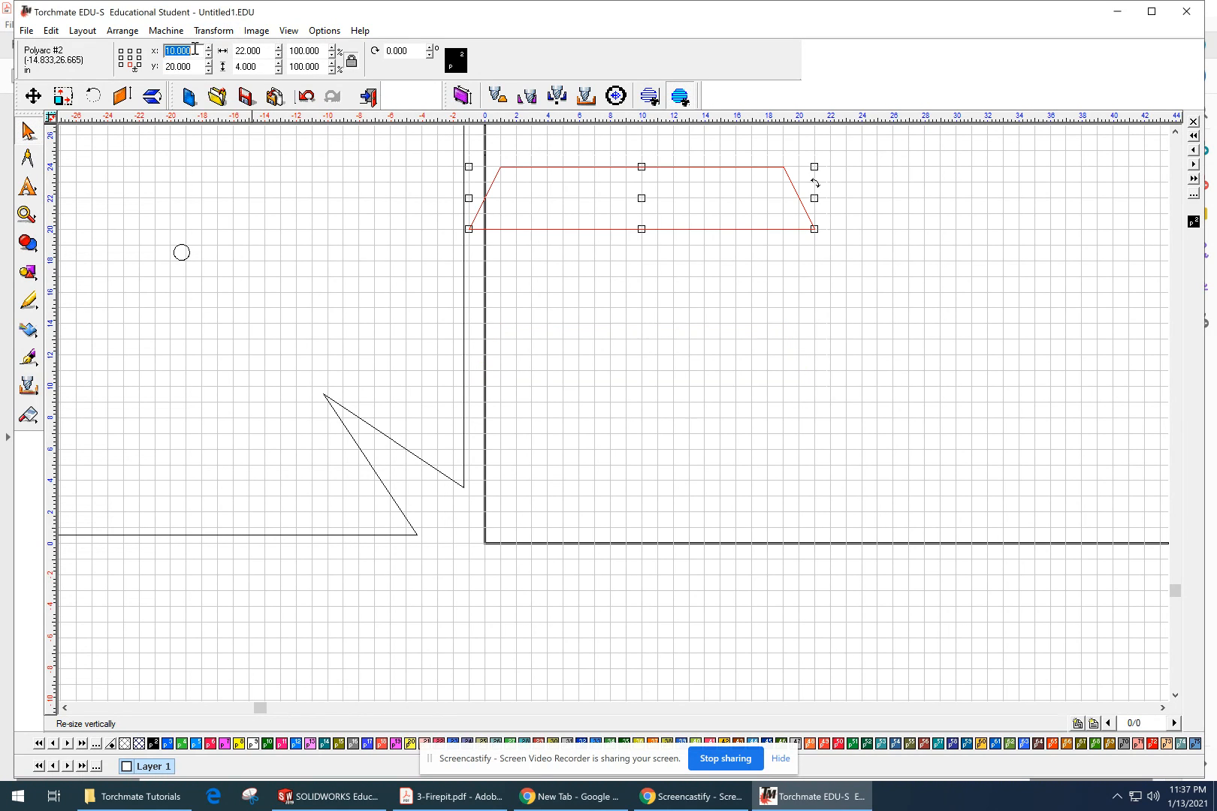
{"action": "type", "text": "20"}
{"action": "key", "text": "Return"}
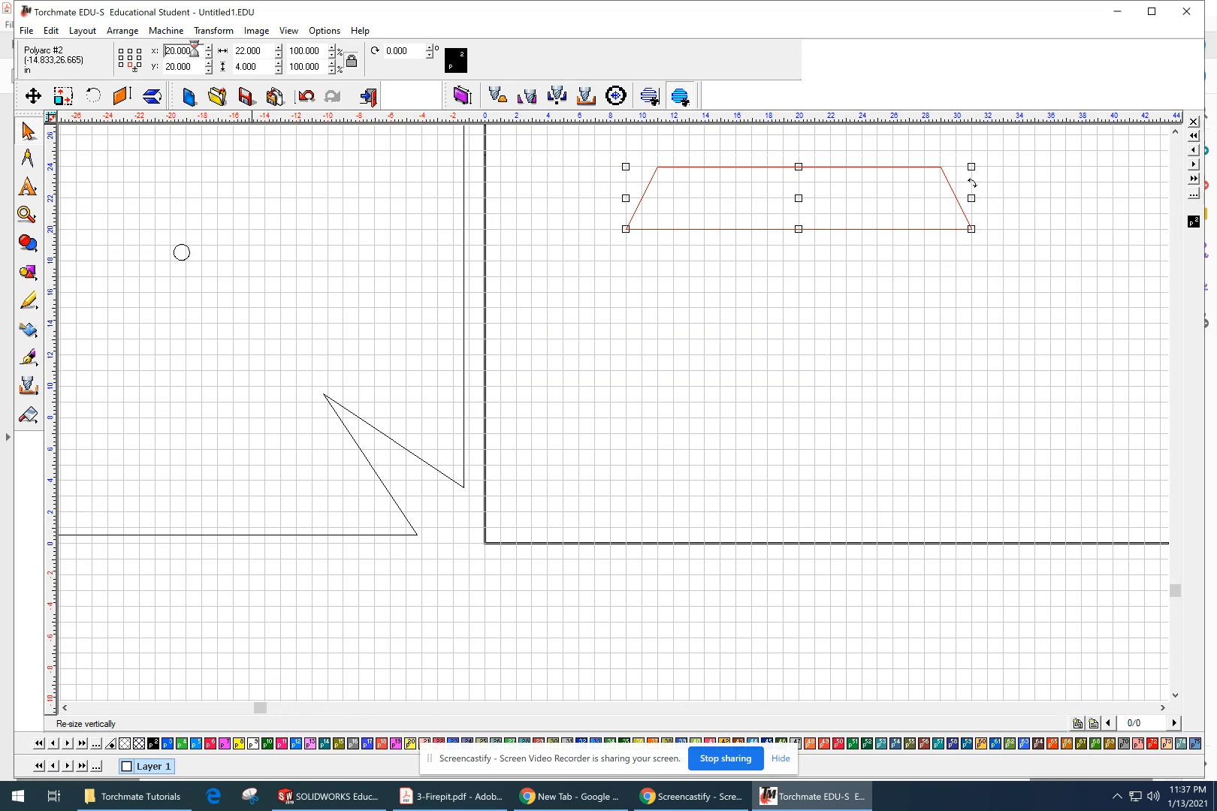
{"action": "left_click", "coordinate": [959, 402]}
{"action": "scroll", "coordinate": [959, 403], "scroll_direction": "down", "scroll_amount": 1}
{"action": "middle_click_drag", "start_coordinate": [800, 300], "coordinate": [880, 346]}
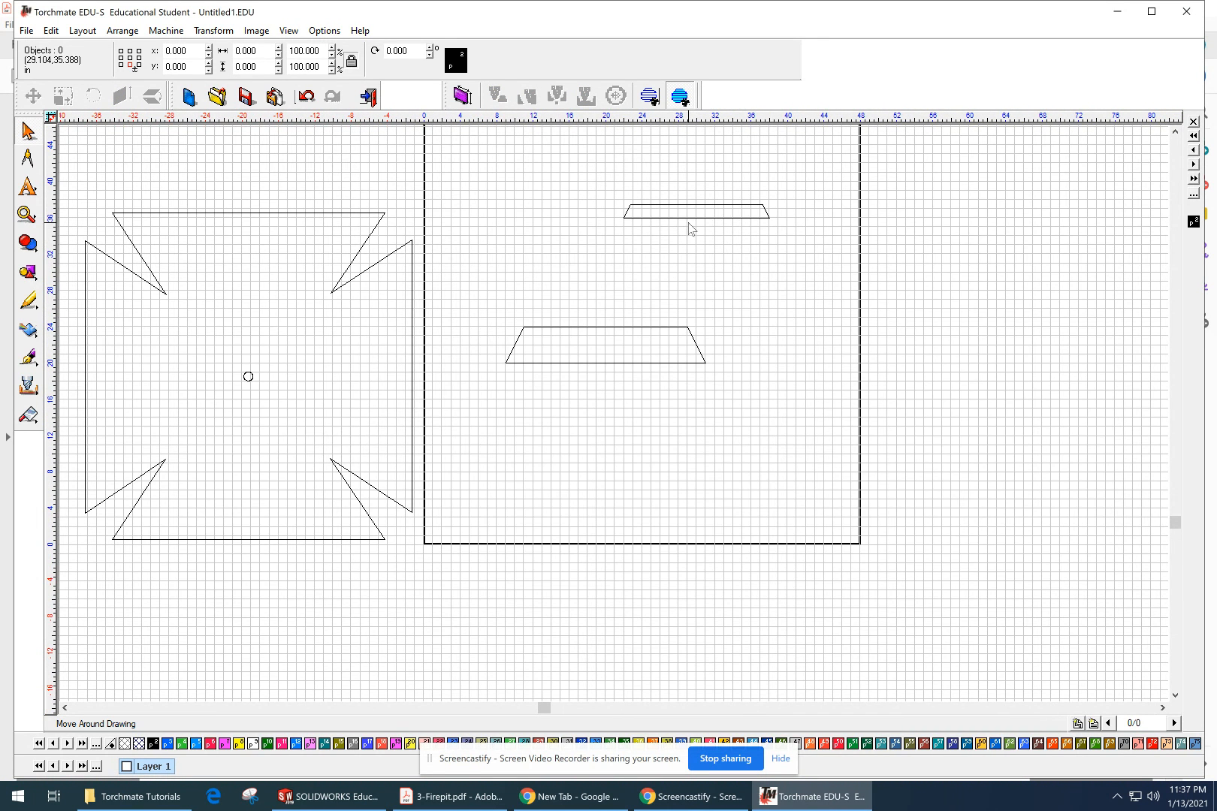
Position the small cutout trapezoid's bottom centre at x 20, y 20, matching the large trapezoid's base centre.
{"action": "left_click", "coordinate": [643, 327]}
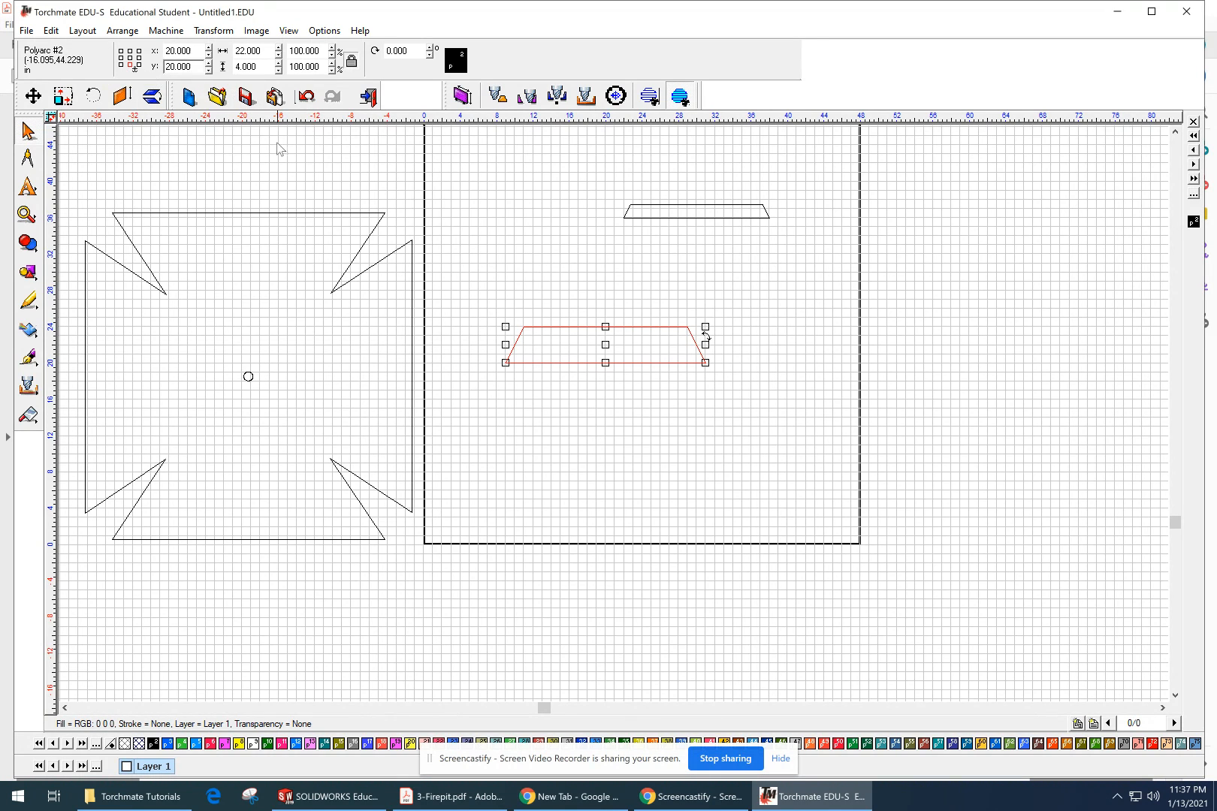
{"action": "left_click", "coordinate": [680, 244]}
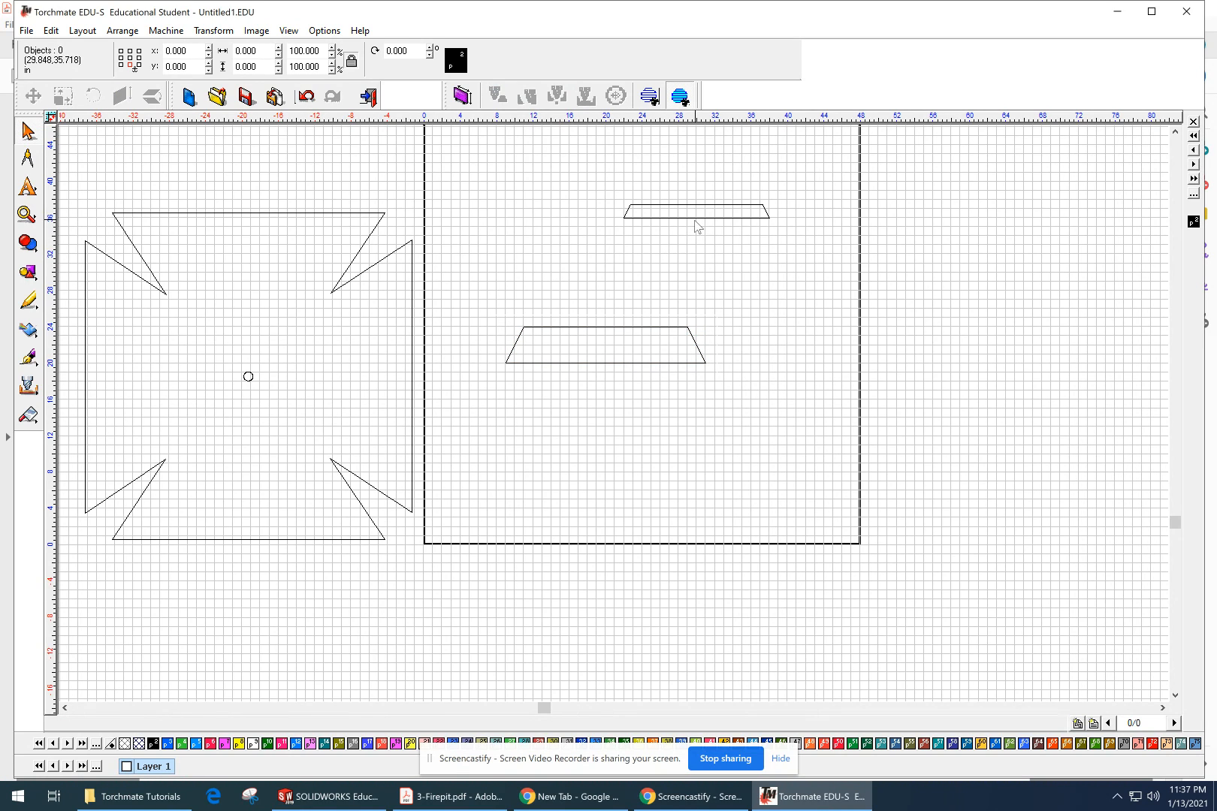
{"action": "left_click", "coordinate": [695, 218]}
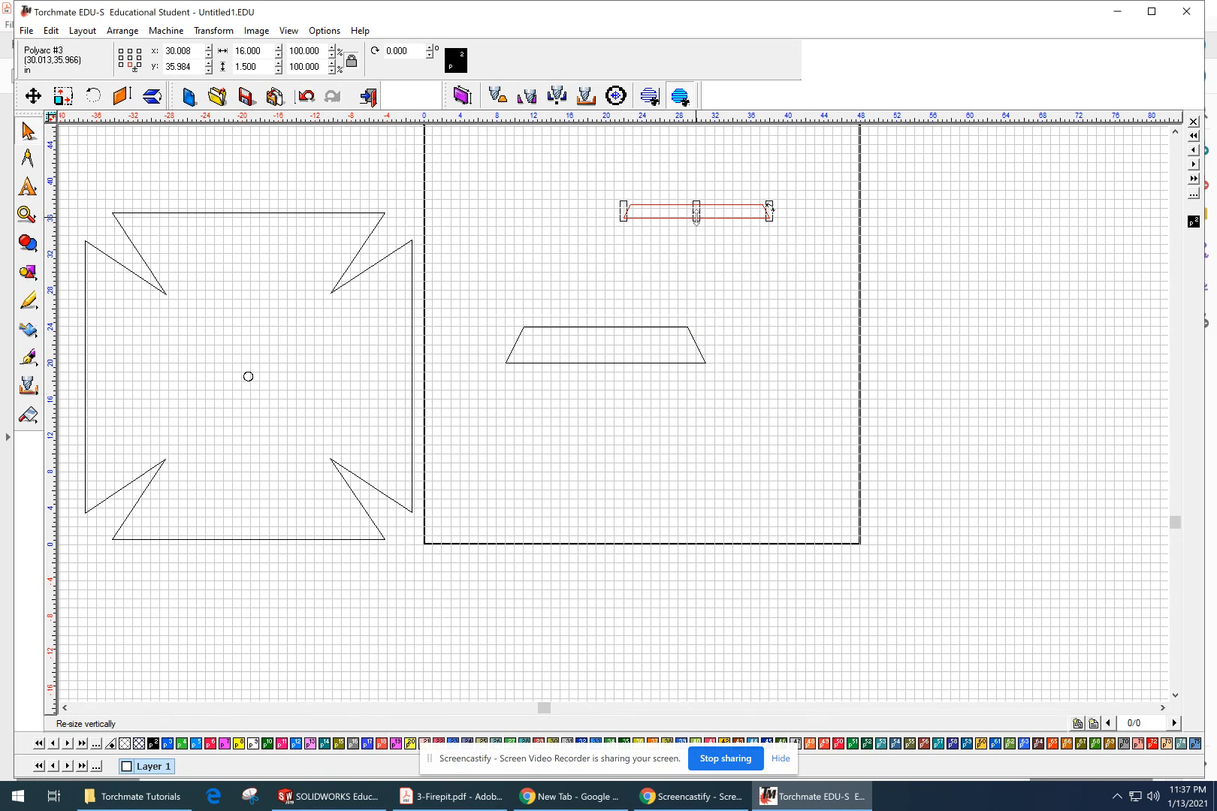
{"action": "double_click", "coordinate": [198, 67]}
{"action": "type", "text": "20"}
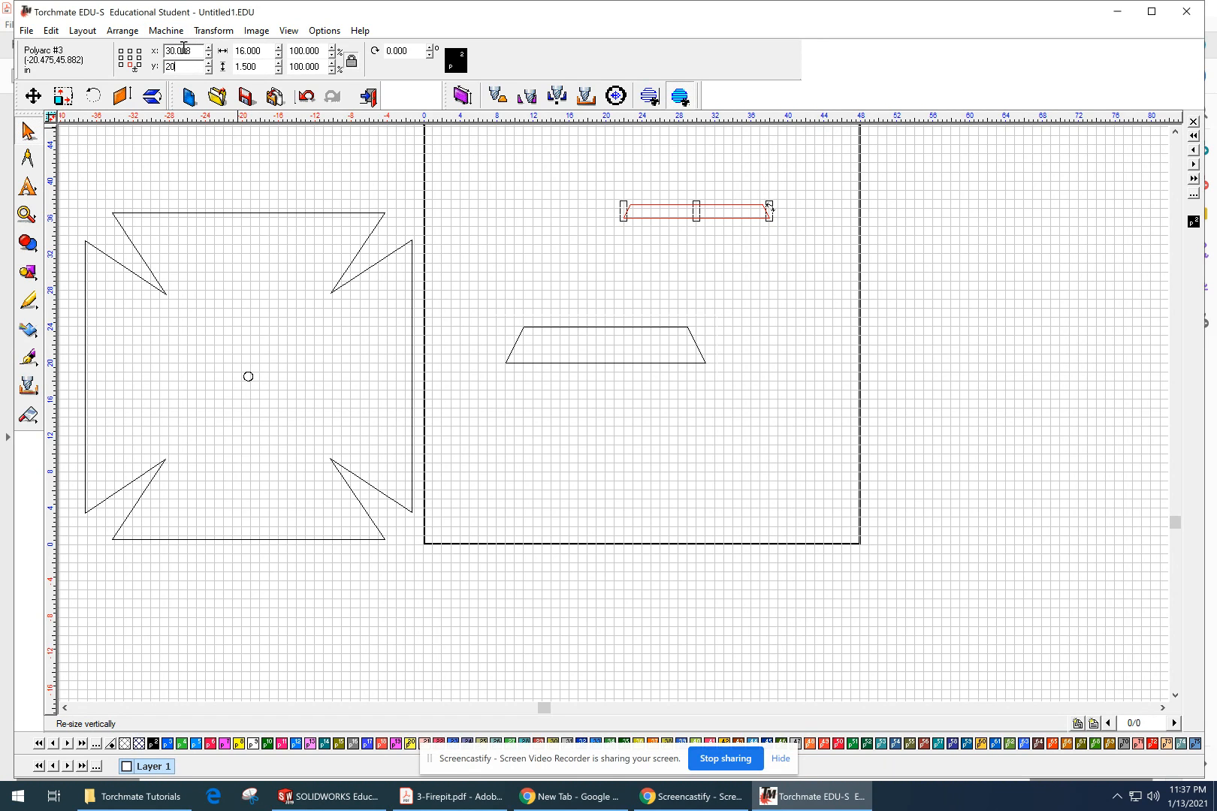
{"action": "double_click", "coordinate": [184, 49]}
{"action": "left_click", "coordinate": [197, 49]}
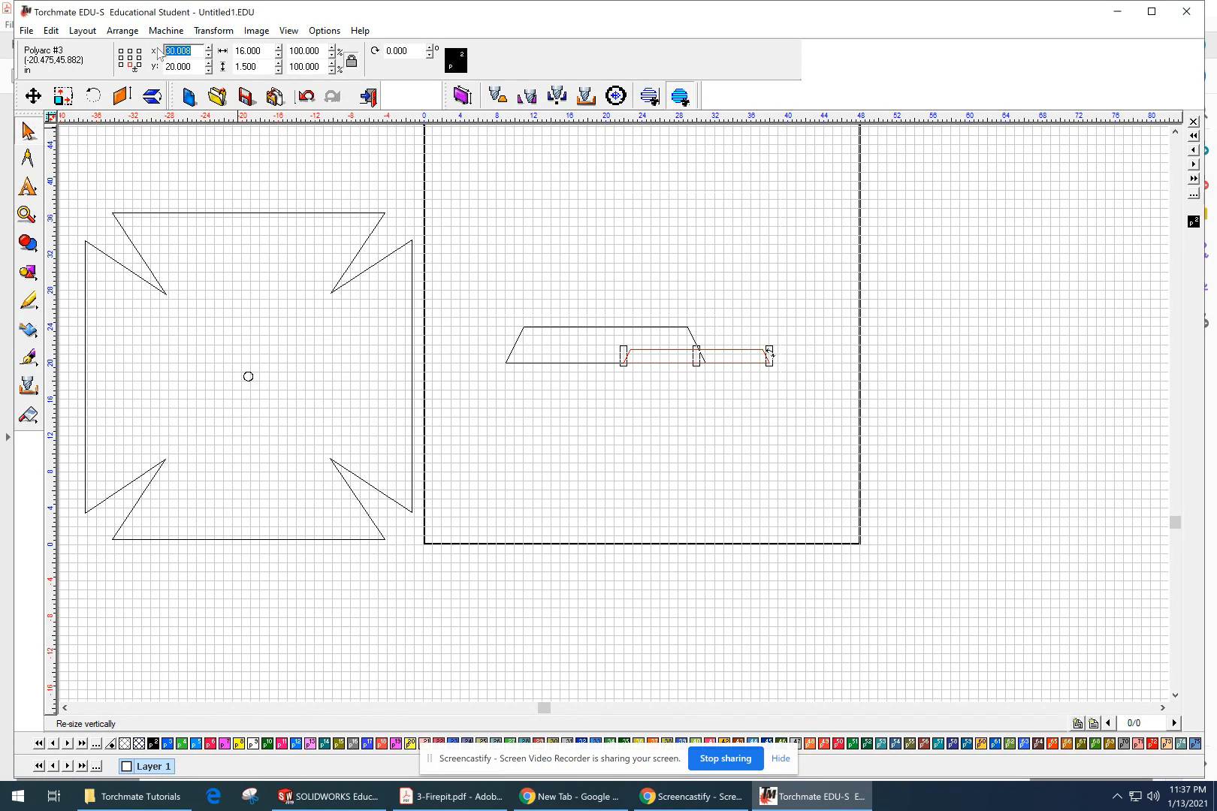
{"action": "type", "text": "20"}
{"action": "key", "text": "Return"}
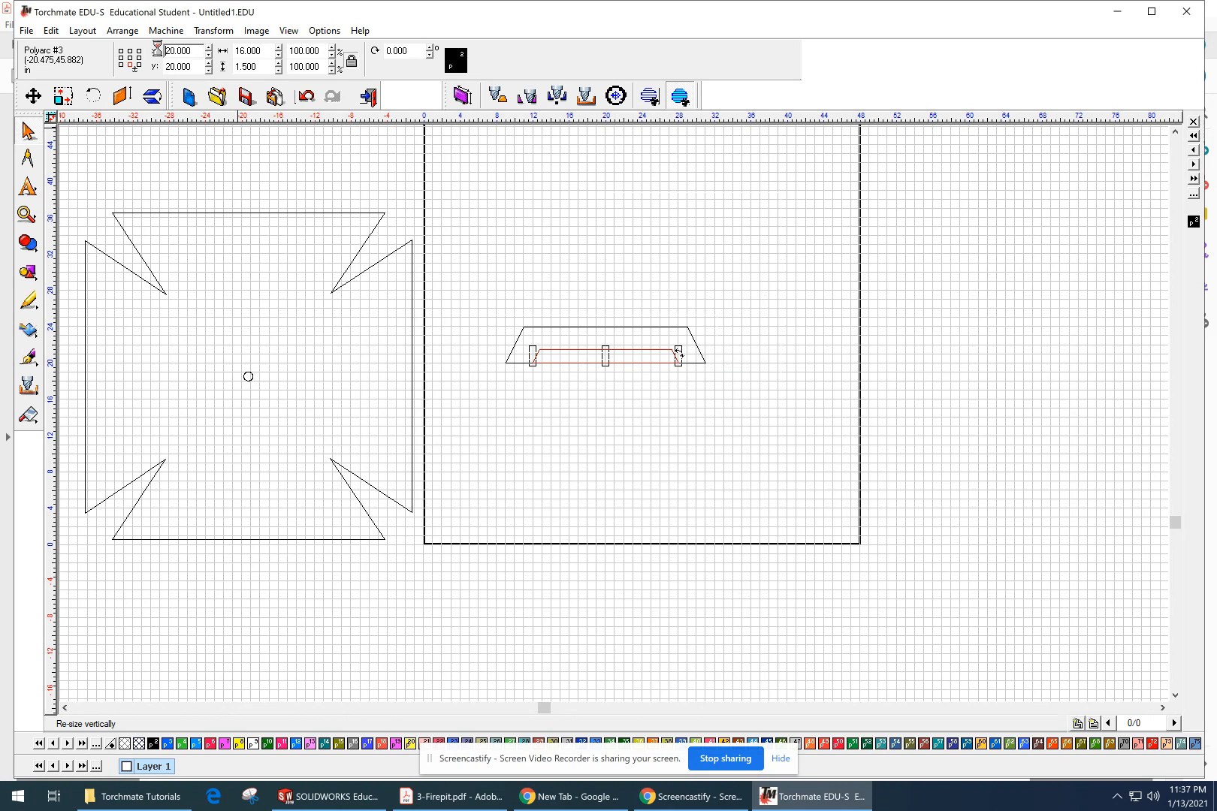
{"action": "left_click", "coordinate": [570, 392]}
Nudge the small cutout trapezoid down to y 19.978, slightly past the large trapezoid's base edge.
{"action": "scroll", "coordinate": [570, 361], "scroll_direction": "up", "scroll_amount": 1}
{"action": "scroll", "coordinate": [572, 366], "scroll_direction": "up", "scroll_amount": 1}
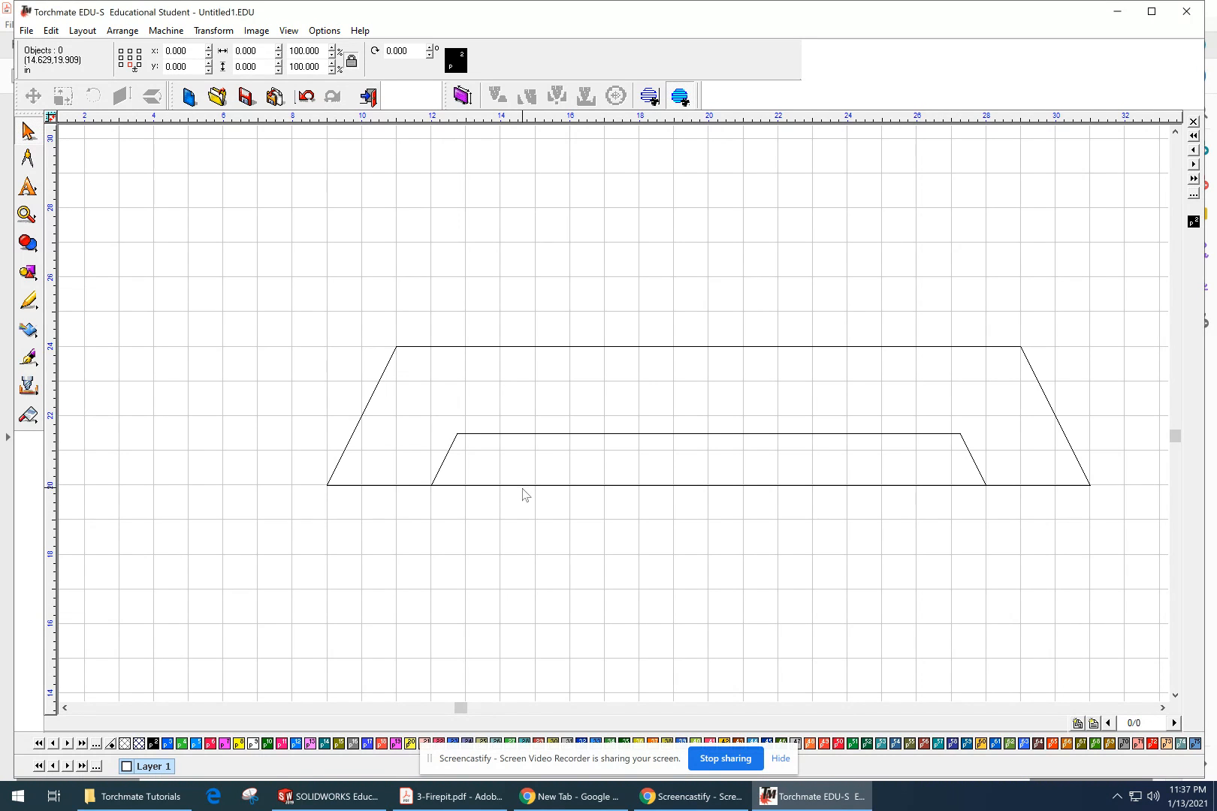
{"action": "left_click", "coordinate": [539, 434]}
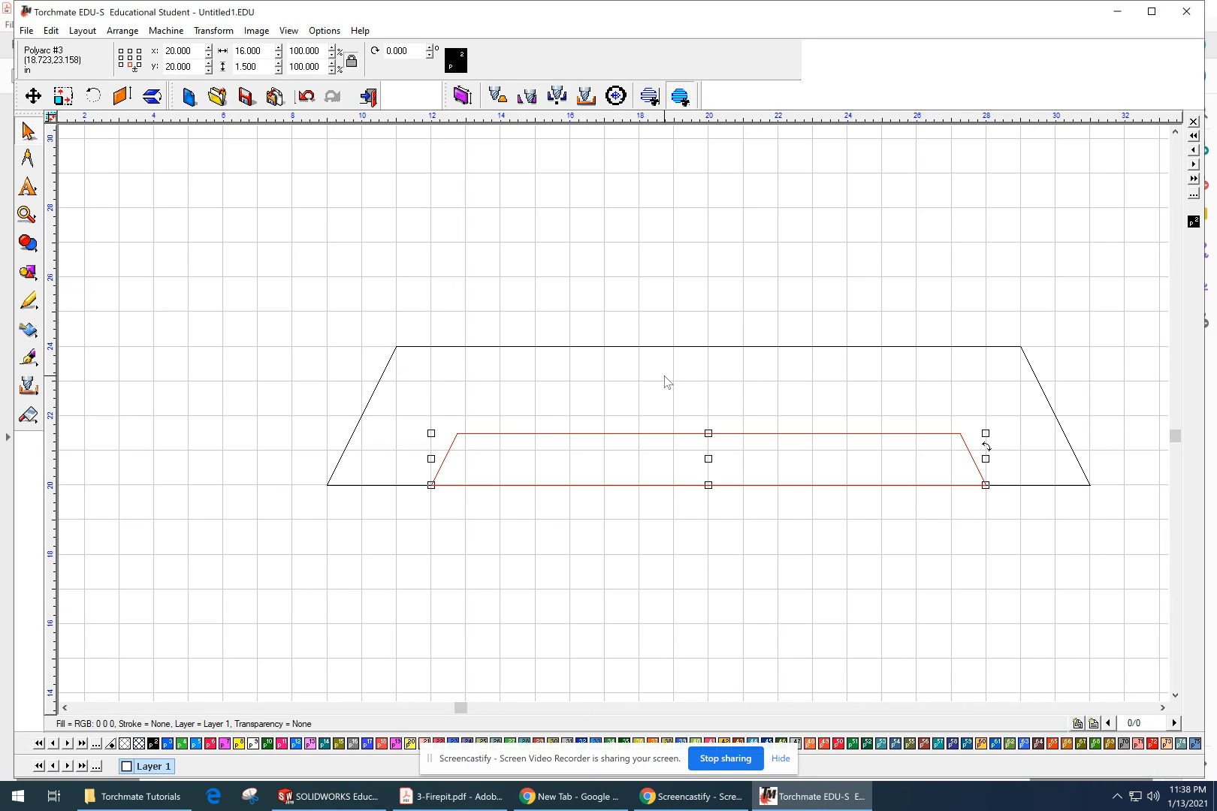
{"action": "key", "text": "Down"}
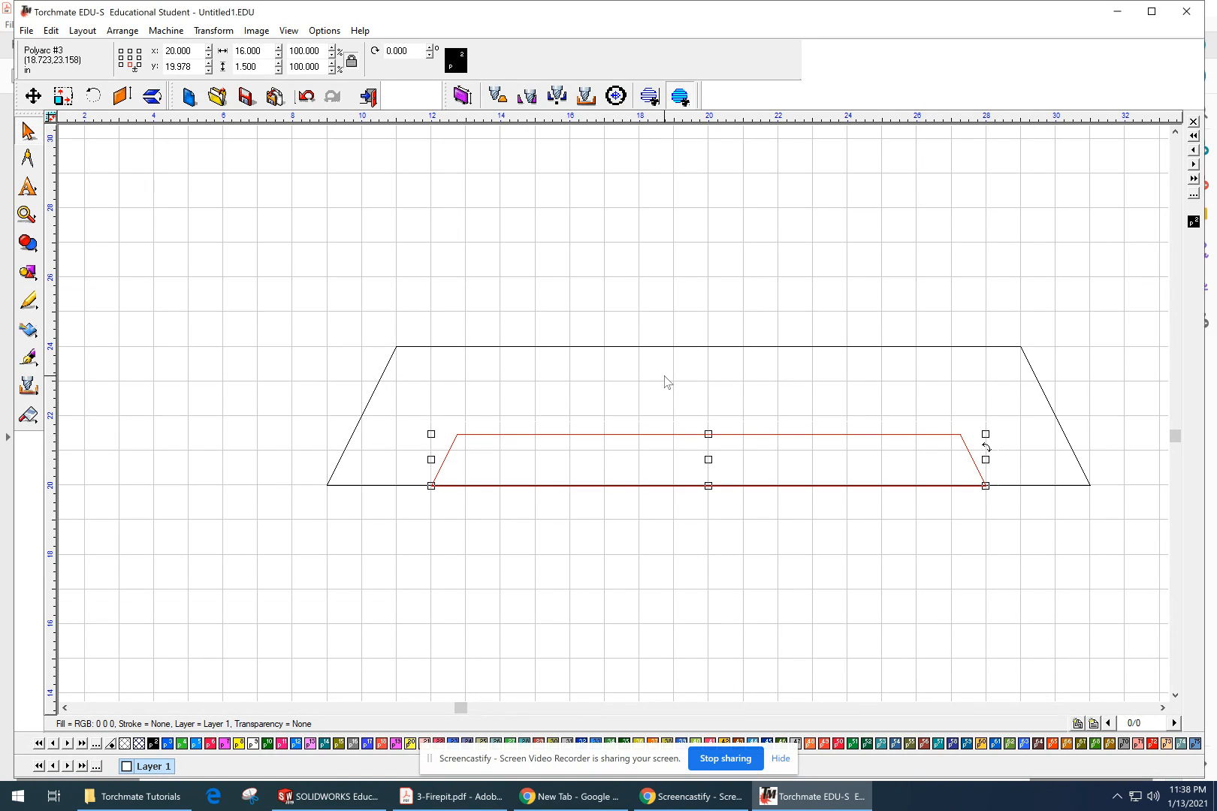
Examine how the small trapezoid's base overlaps the large trapezoid's base edge, starting at the cutout's lower corner.
{"action": "scroll", "coordinate": [445, 491], "scroll_direction": "up", "scroll_amount": 2}
{"action": "scroll", "coordinate": [579, 466], "scroll_direction": "up", "scroll_amount": 1}
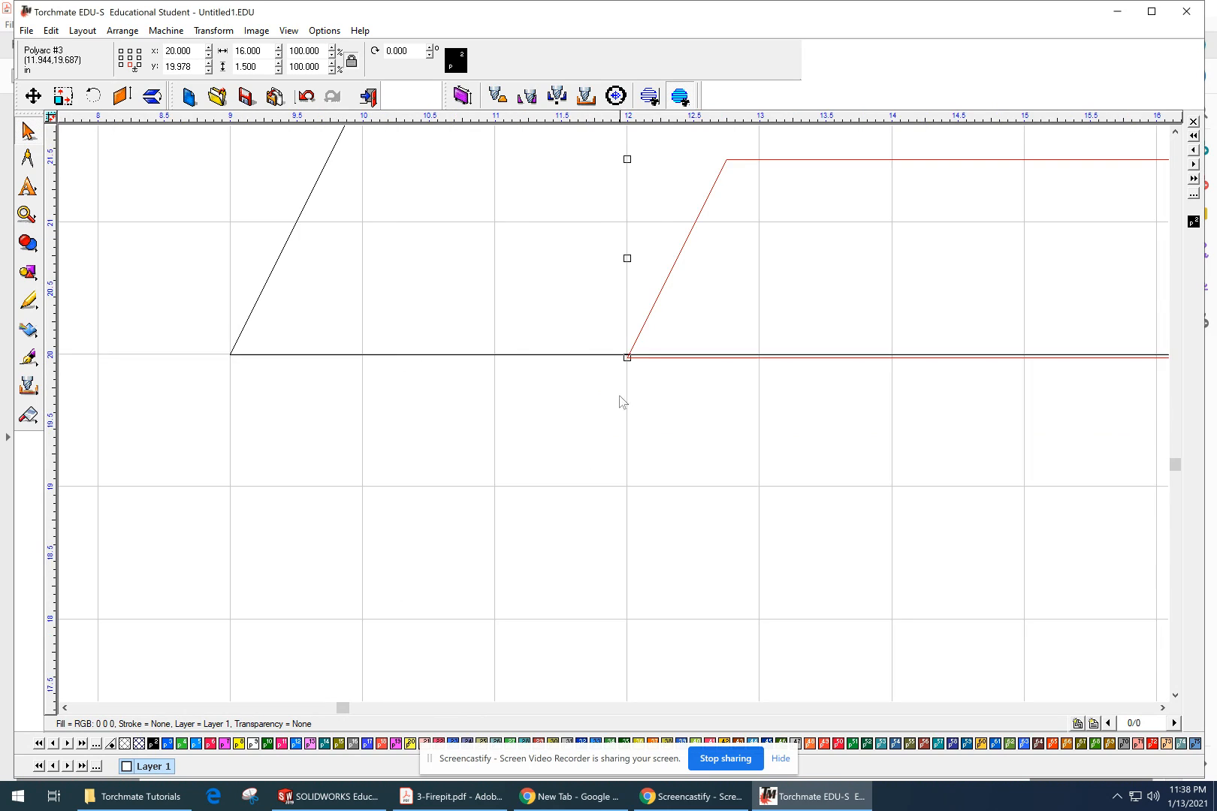
{"action": "scroll", "coordinate": [614, 418], "scroll_direction": "up", "scroll_amount": 1}
{"action": "scroll", "coordinate": [593, 402], "scroll_direction": "up", "scroll_amount": 2}
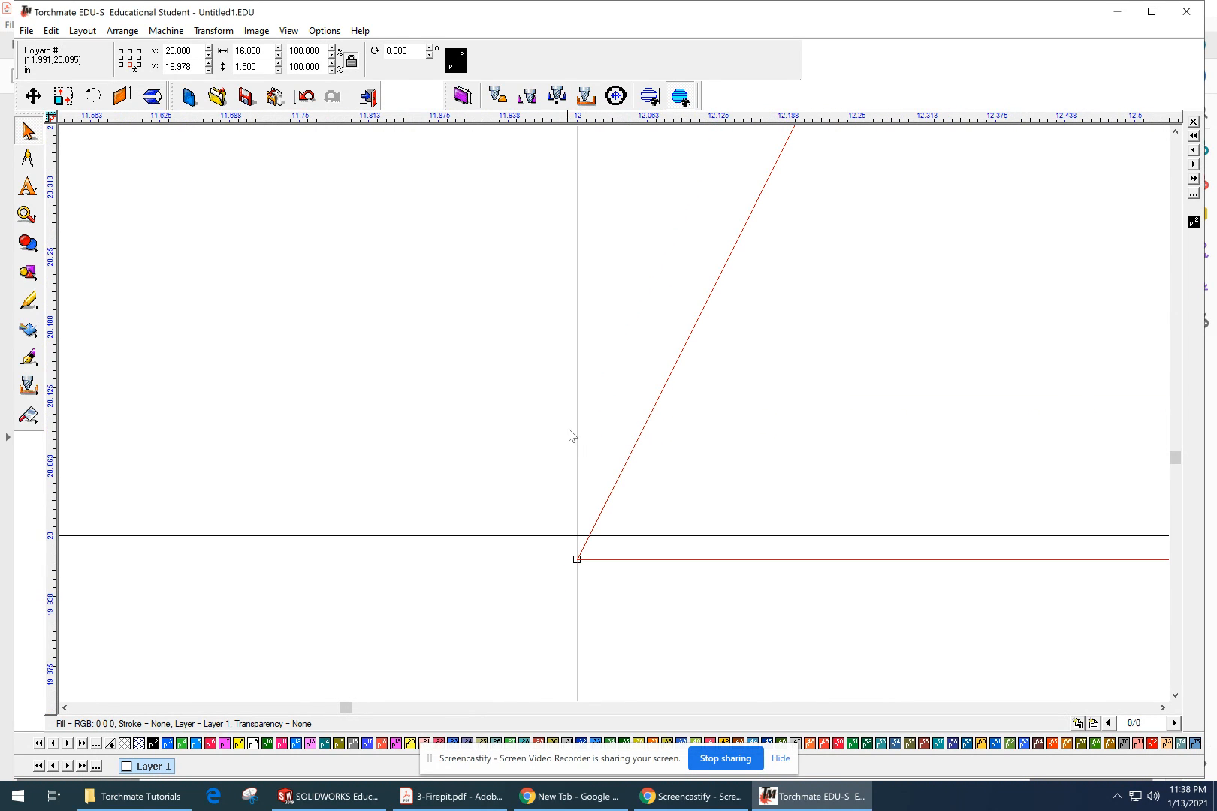
{"action": "scroll", "coordinate": [570, 450], "scroll_direction": "down", "scroll_amount": 1}
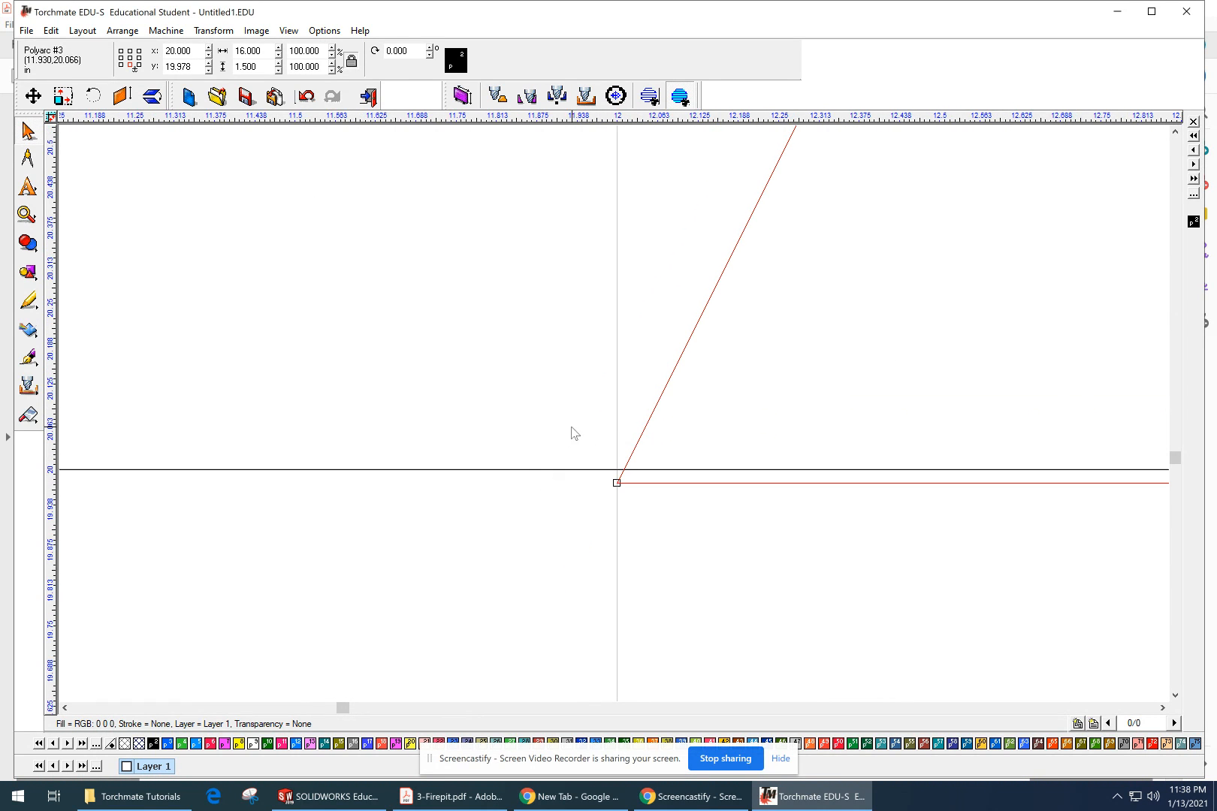
{"action": "left_click", "coordinate": [606, 432]}
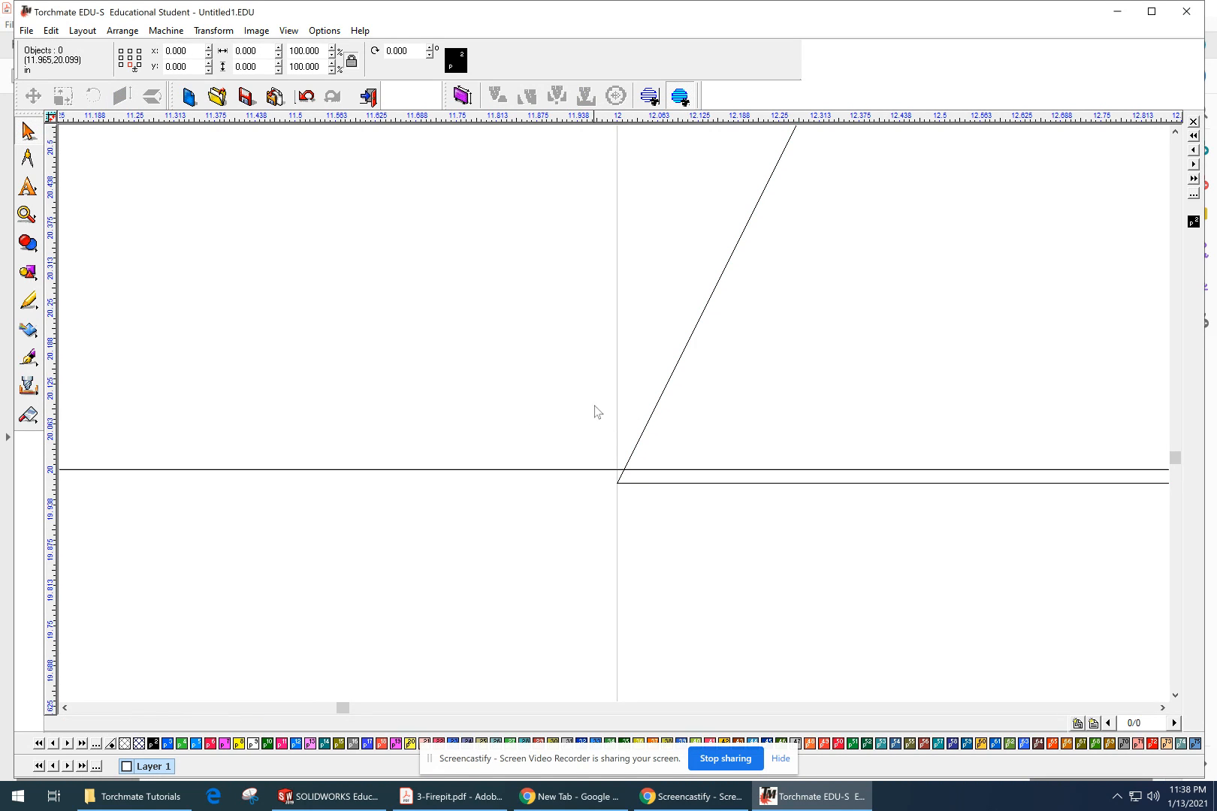
{"action": "scroll", "coordinate": [610, 422], "scroll_direction": "down", "scroll_amount": 1}
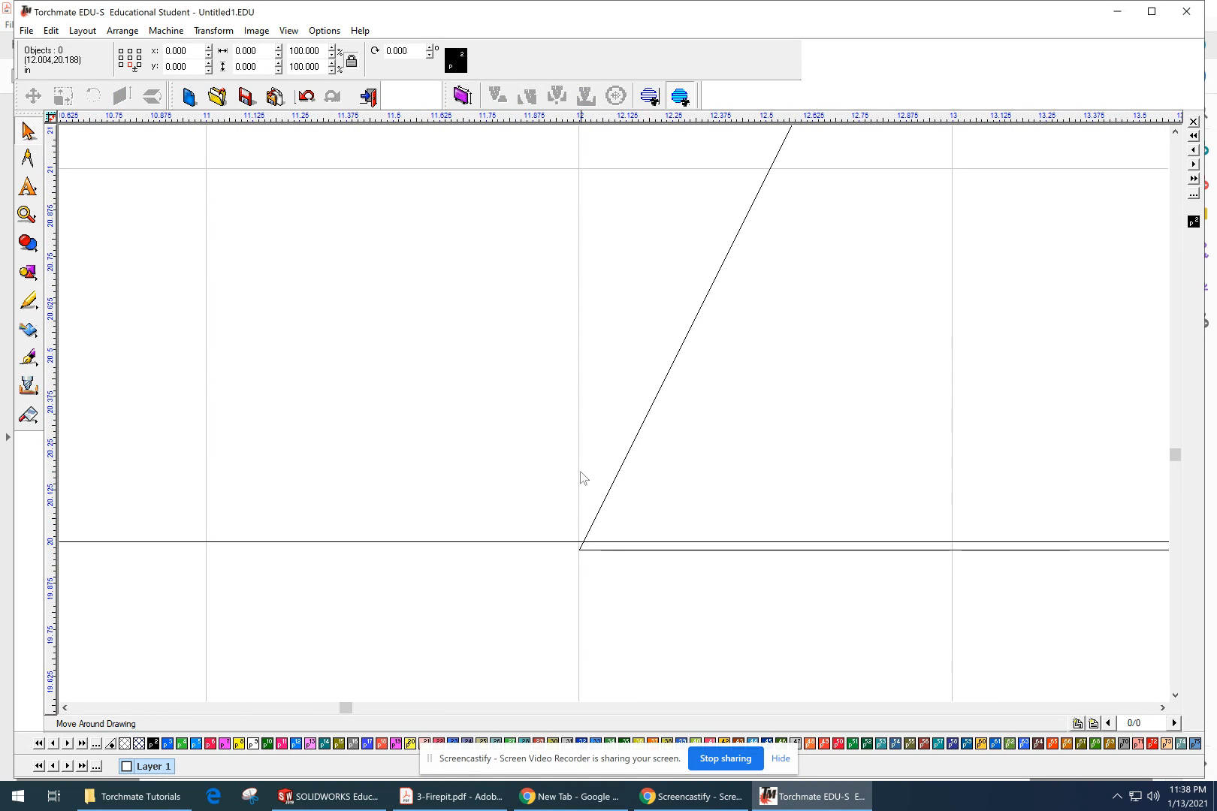
{"action": "scroll", "coordinate": [649, 410], "scroll_direction": "down", "scroll_amount": 2}
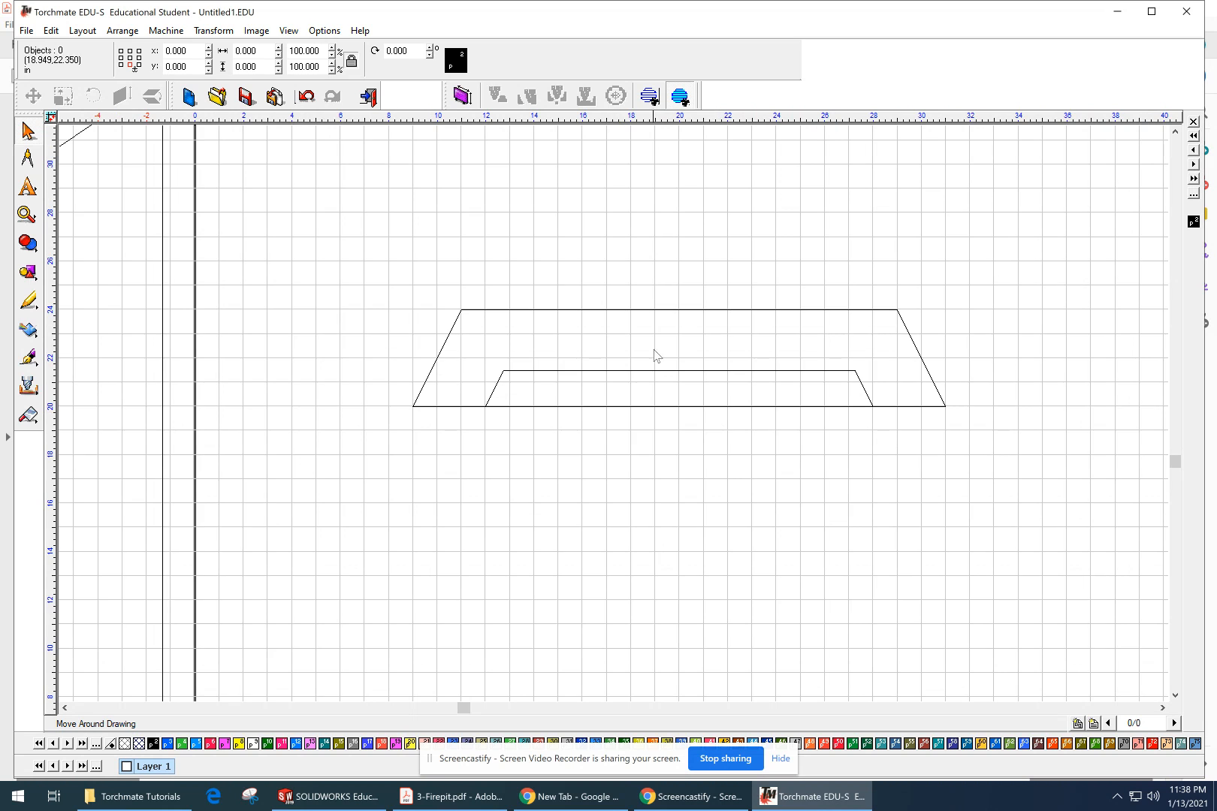
{"action": "scroll", "coordinate": [554, 396], "scroll_direction": "up", "scroll_amount": 1}
{"action": "middle_click_drag", "start_coordinate": [725, 443], "coordinate": [532, 429]}
{"action": "scroll", "coordinate": [575, 435], "scroll_direction": "down", "scroll_amount": 1}
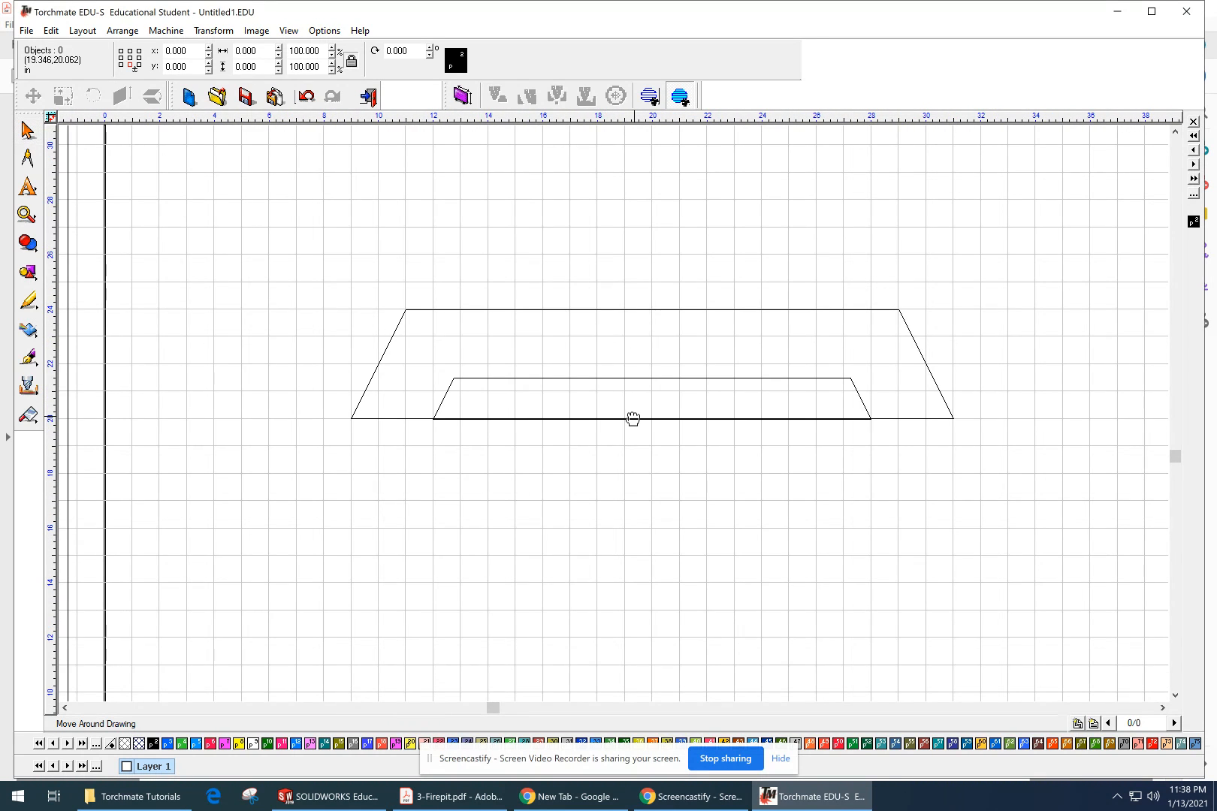
{"action": "middle_click_drag", "start_coordinate": [633, 419], "coordinate": [587, 420]}
{"action": "scroll", "coordinate": [576, 413], "scroll_direction": "up", "scroll_amount": 1}
{"action": "scroll", "coordinate": [613, 421], "scroll_direction": "down", "scroll_amount": 1}
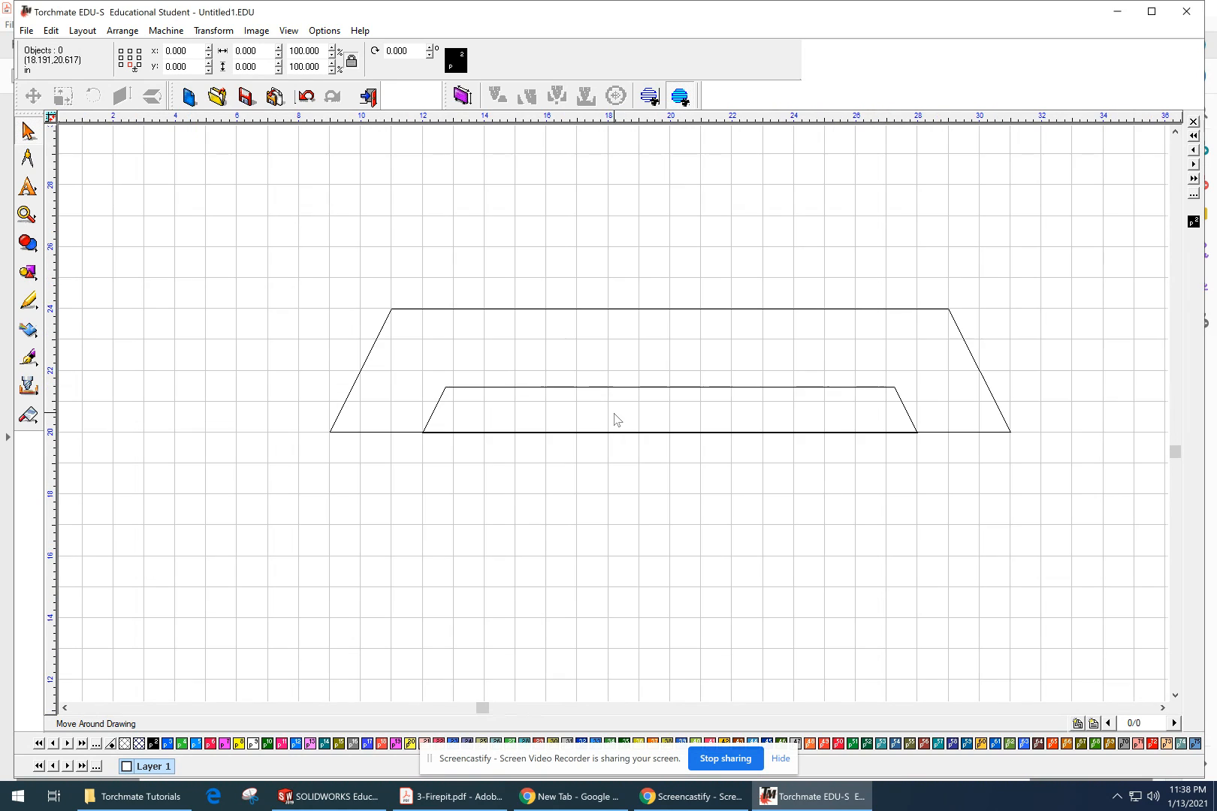
{"action": "scroll", "coordinate": [638, 426], "scroll_direction": "down", "scroll_amount": 1}
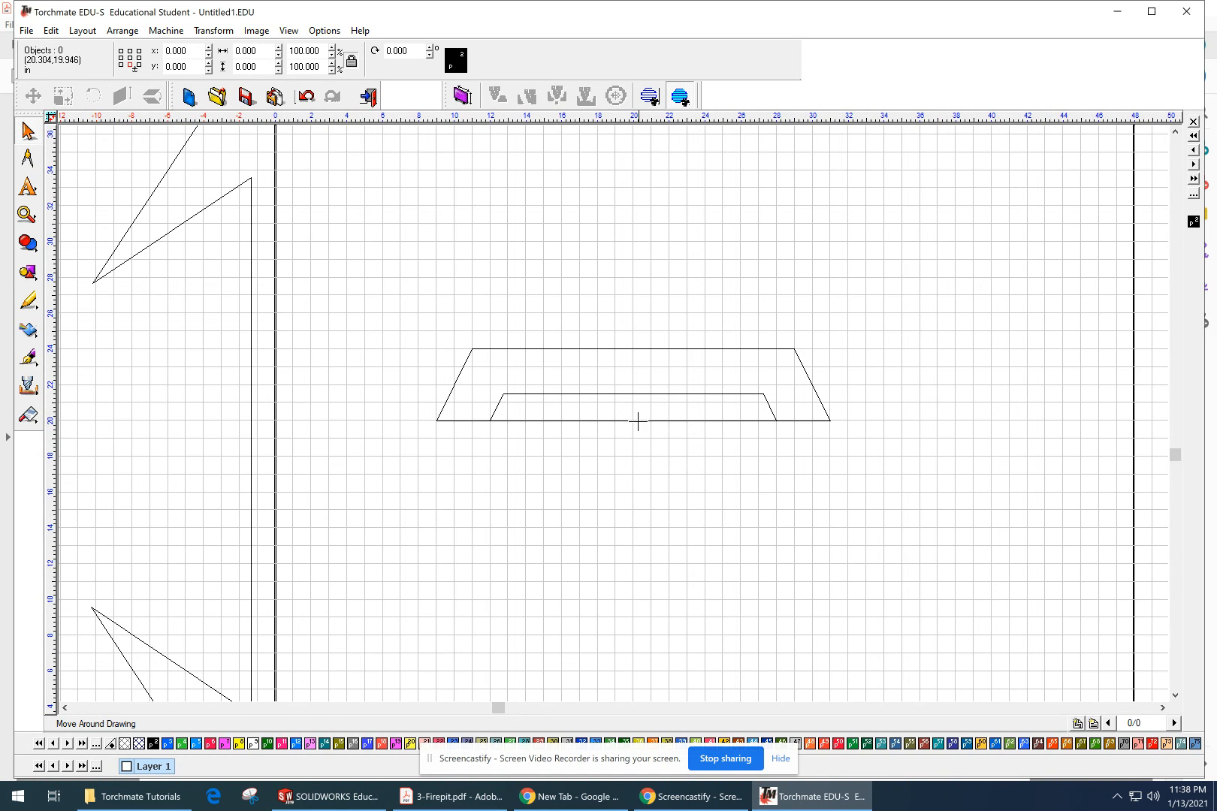
{"action": "middle_click_drag", "start_coordinate": [638, 423], "coordinate": [628, 433]}
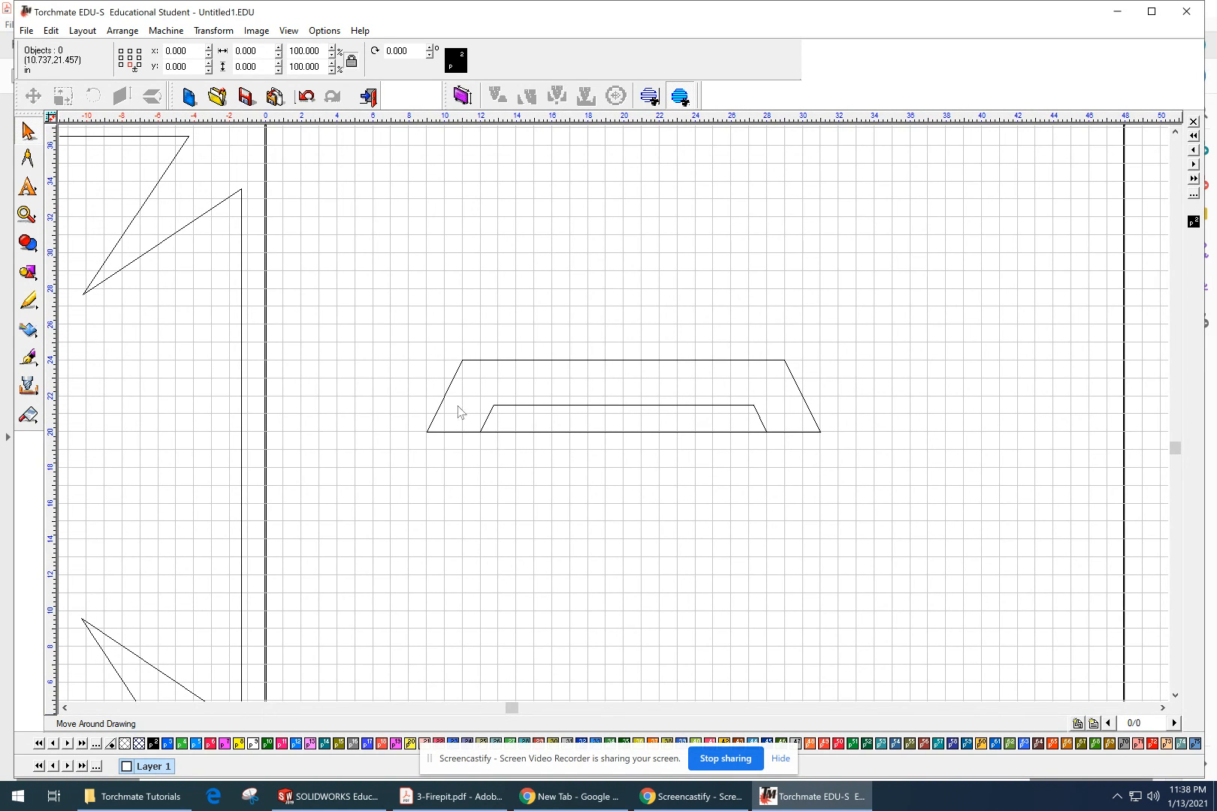
Select both trapezoids together and apply an XOR Weld to cut the small one out of the large one.
{"action": "left_click_drag", "start_coordinate": [404, 301], "coordinate": [927, 524]}
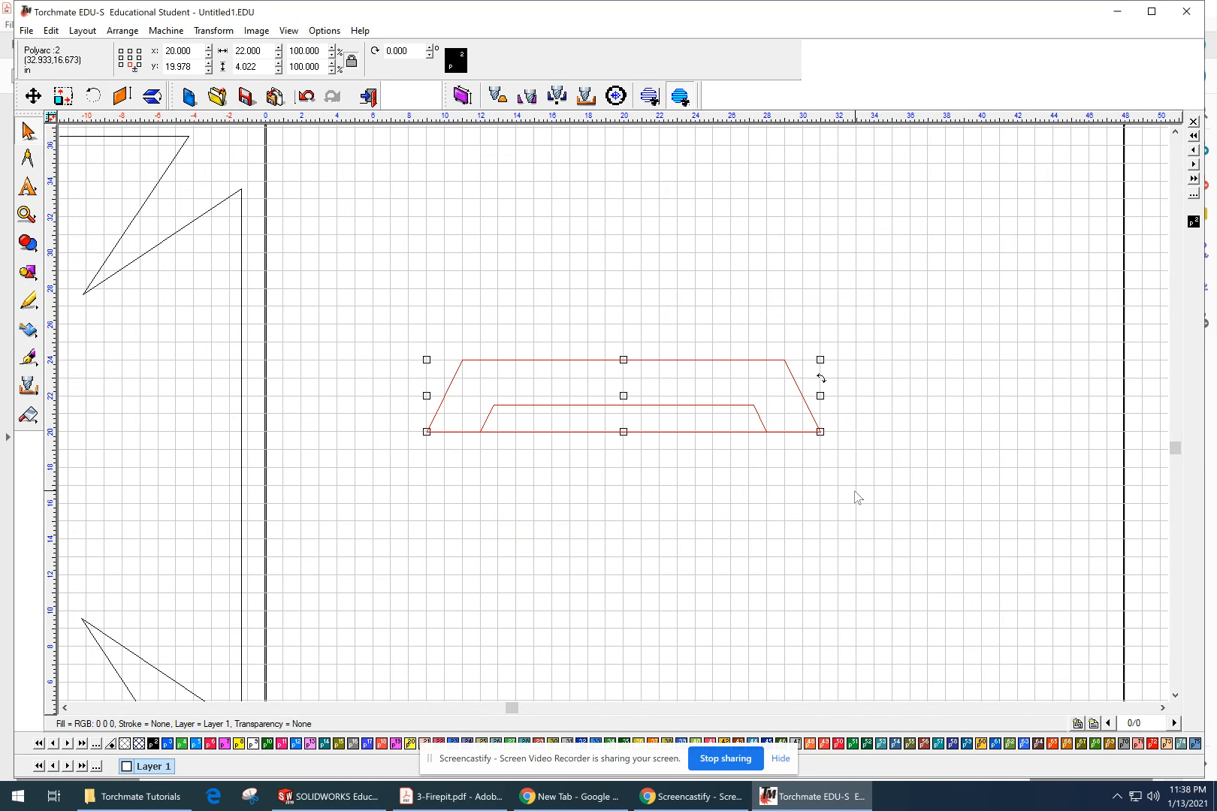
{"action": "left_click", "coordinate": [28, 242]}
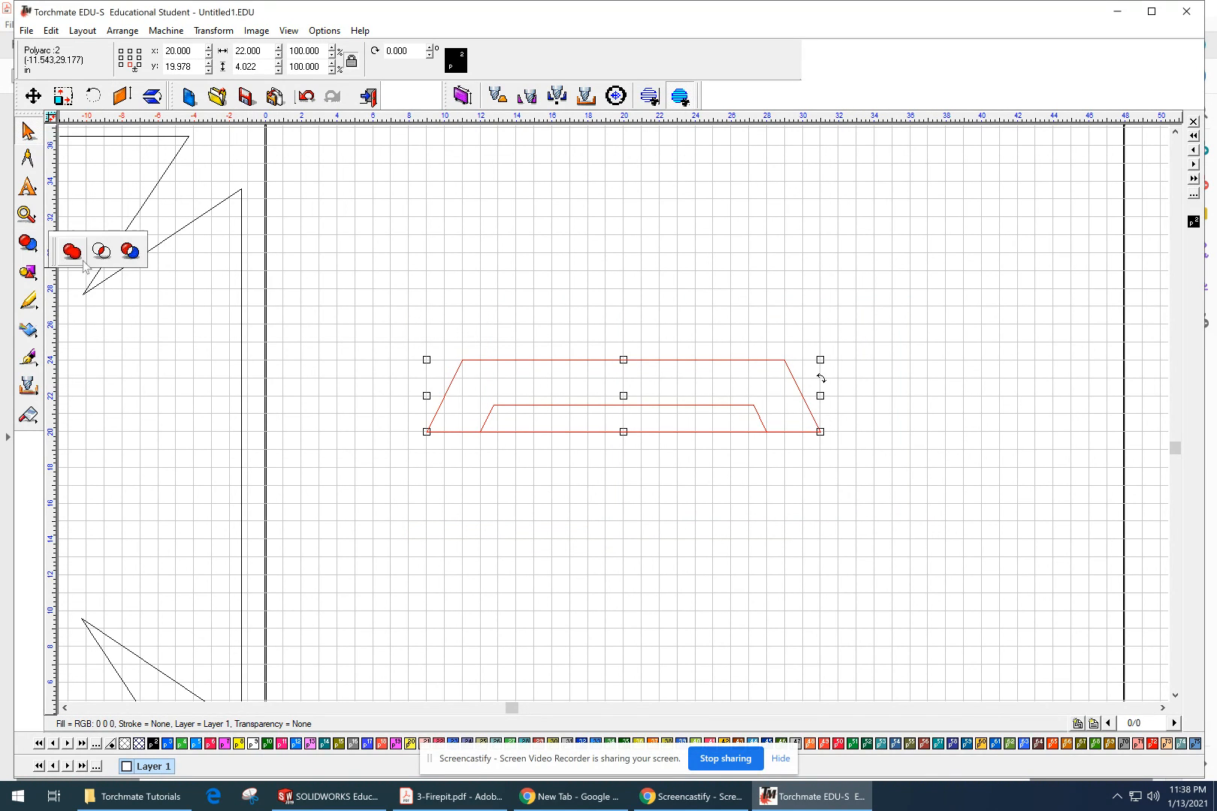
{"action": "left_click", "coordinate": [131, 253]}
{"action": "left_click", "coordinate": [535, 453]}
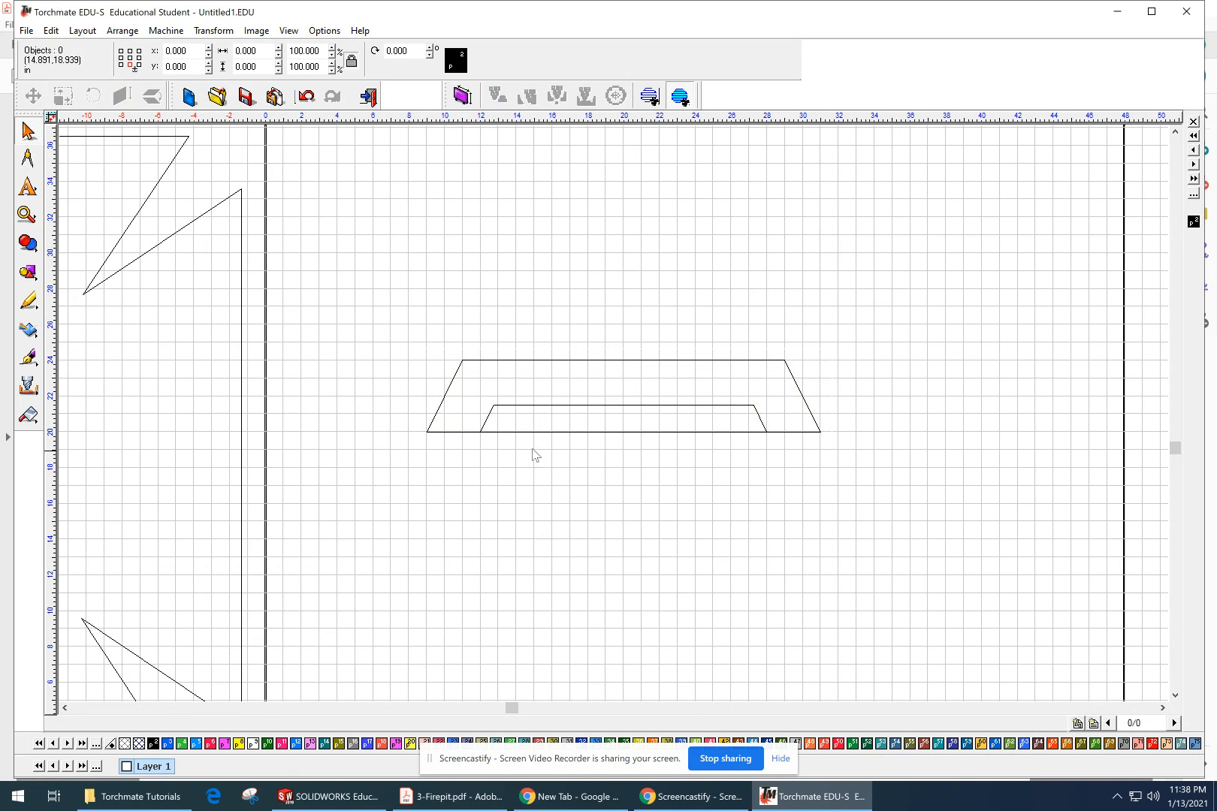
Check the welded outline along its base and turn on Show Fill for the drawing.
{"action": "left_click", "coordinate": [541, 430]}
{"action": "left_click", "coordinate": [554, 473]}
{"action": "left_click", "coordinate": [552, 432]}
{"action": "left_click", "coordinate": [557, 482]}
{"action": "left_click", "coordinate": [319, 30]}
{"action": "mouse_move", "coordinate": [289, 30]}
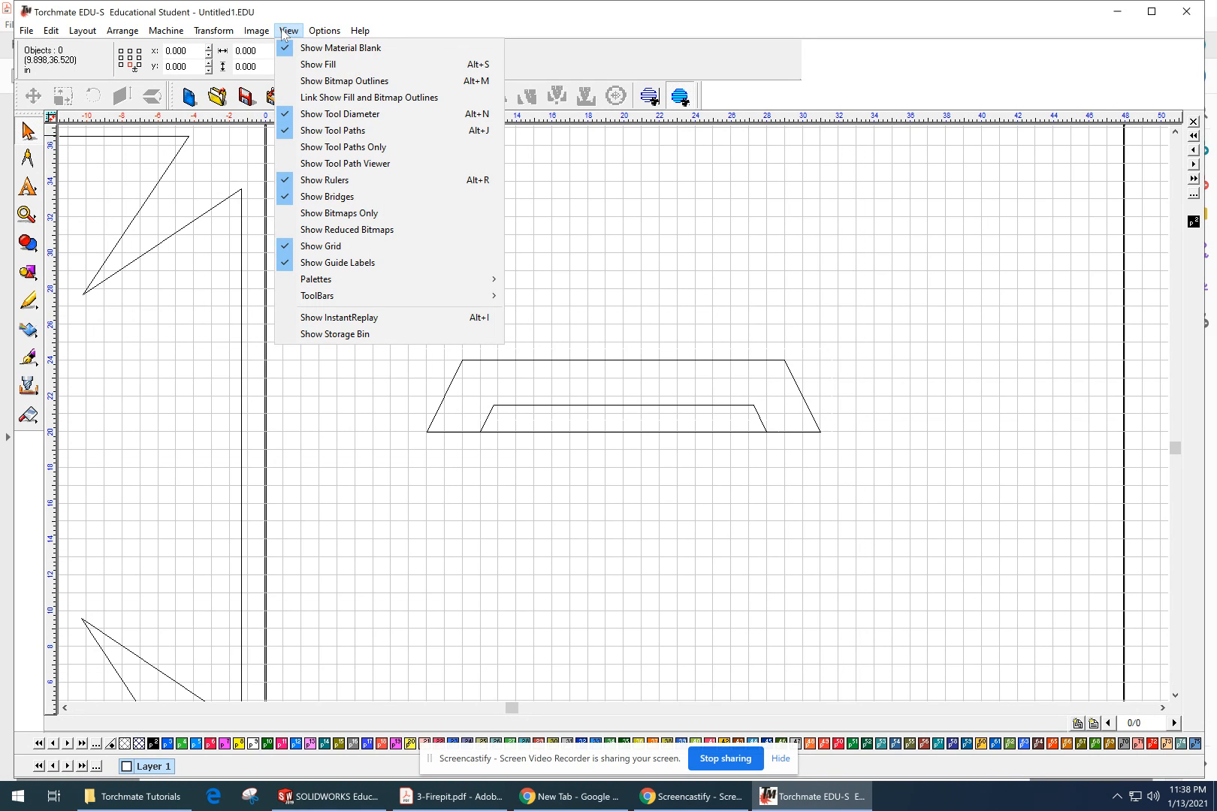
{"action": "left_click", "coordinate": [318, 65]}
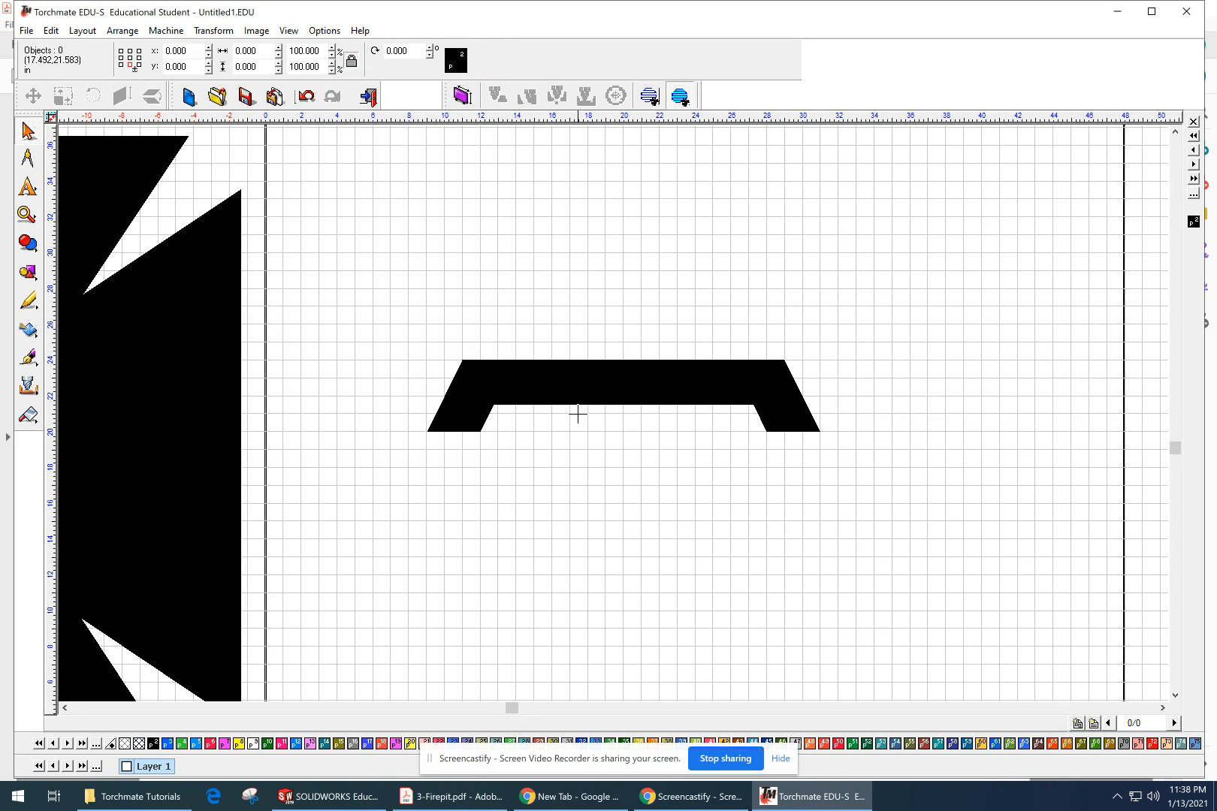
Delete the thin leftover sliver along the base of the leg's cutout and accept the loss of history.
{"action": "scroll", "coordinate": [627, 421], "scroll_direction": "up", "scroll_amount": 2}
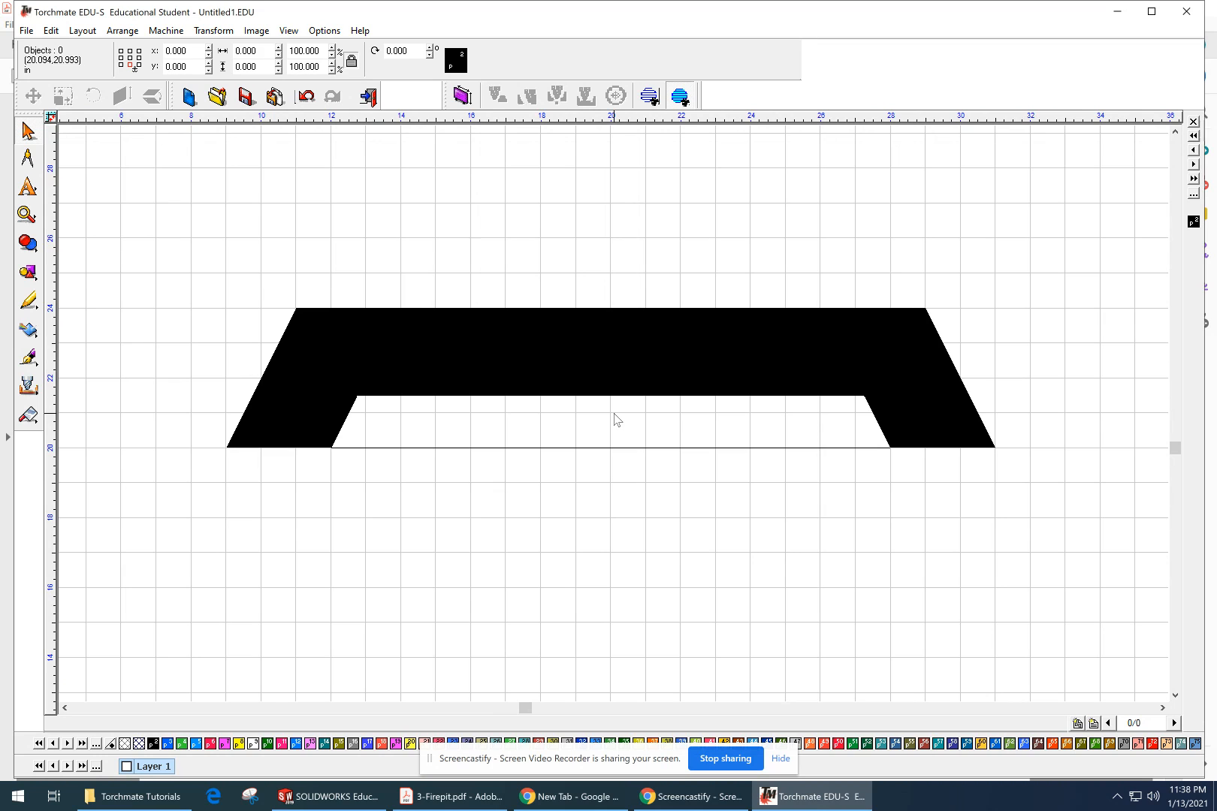
{"action": "scroll", "coordinate": [615, 419], "scroll_direction": "up", "scroll_amount": 2}
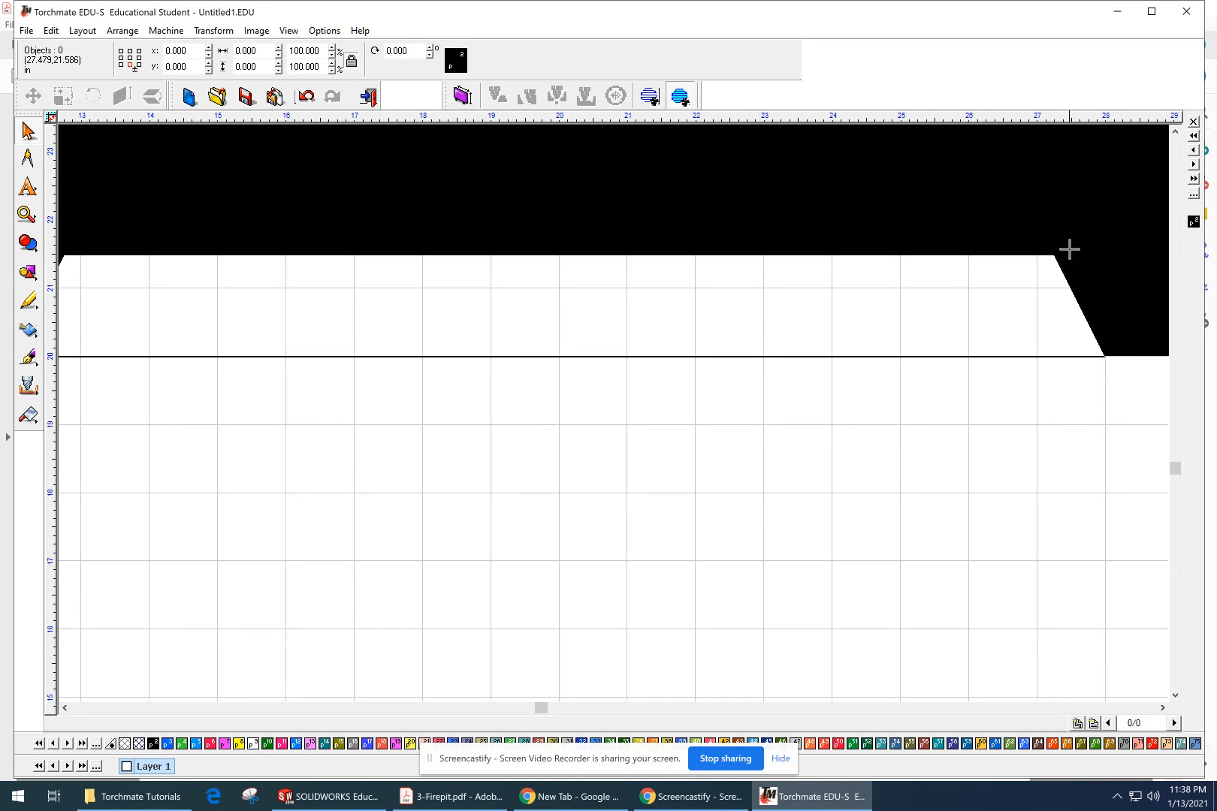
{"action": "left_click", "coordinate": [1081, 357]}
{"action": "scroll", "coordinate": [1008, 433], "scroll_direction": "down", "scroll_amount": 1}
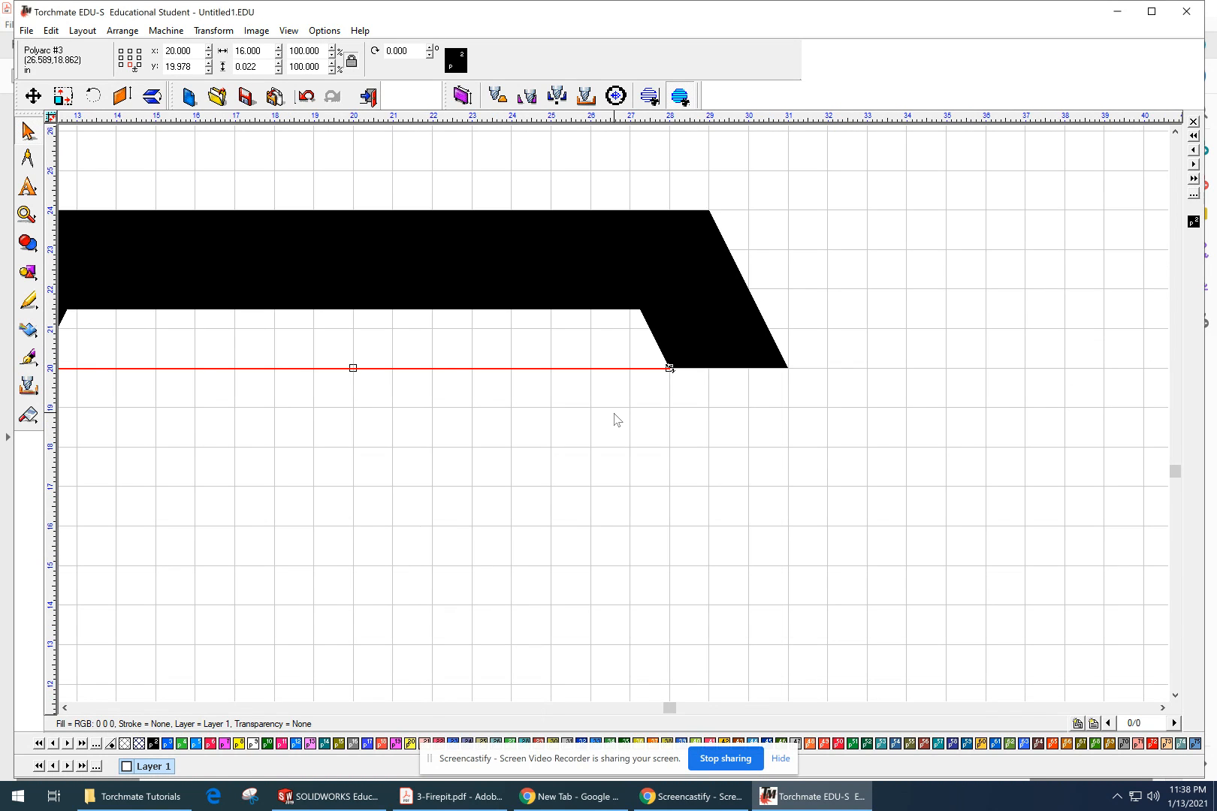
{"action": "key", "text": "Delete"}
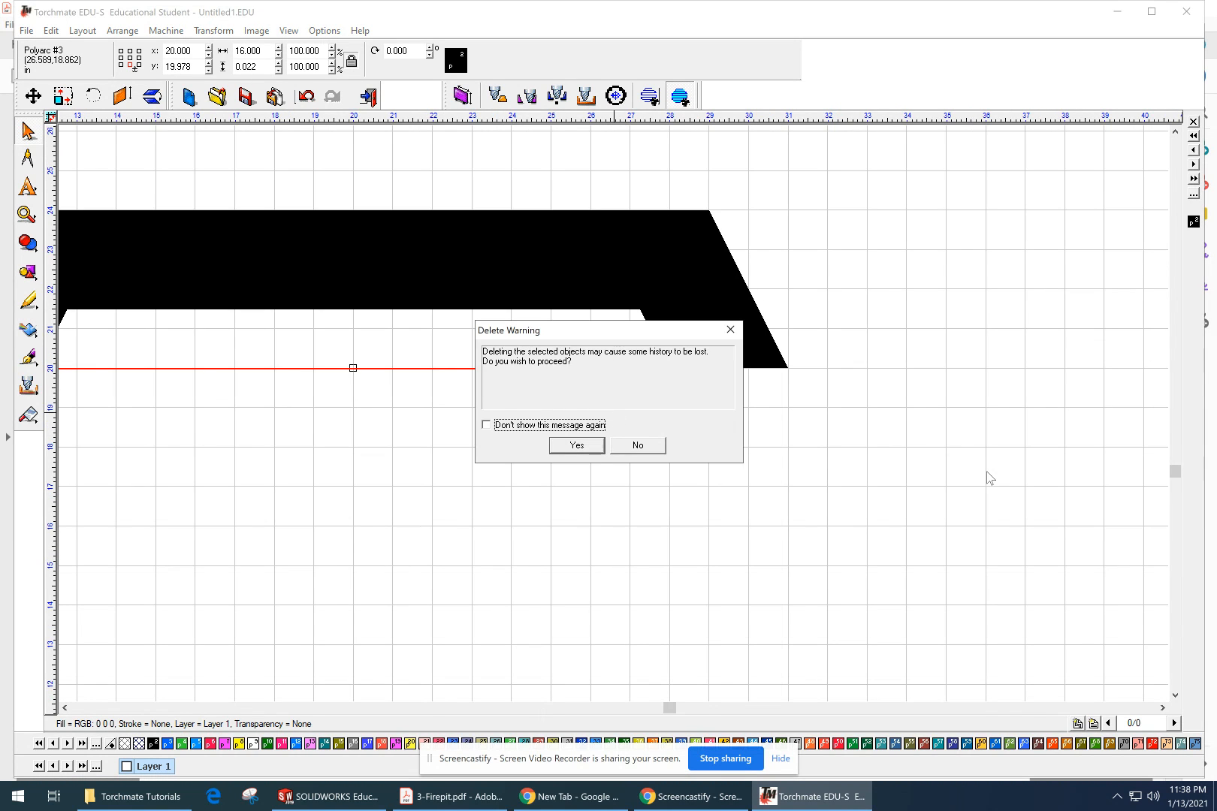
{"action": "left_click", "coordinate": [577, 446]}
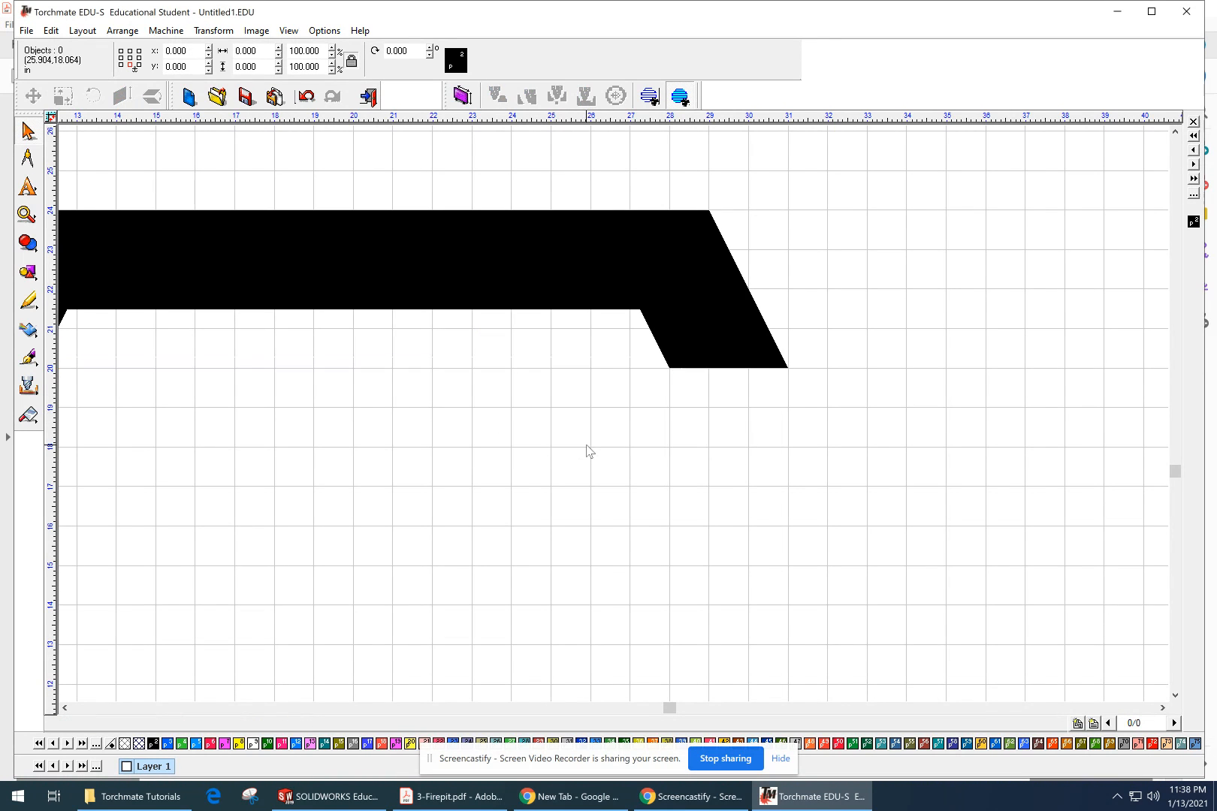
Move the leg piece to the upper part of the plate and place the fire pit body inside the plate beneath it.
{"action": "scroll", "coordinate": [538, 526], "scroll_direction": "down", "scroll_amount": 1}
{"action": "scroll", "coordinate": [541, 522], "scroll_direction": "down", "scroll_amount": 2}
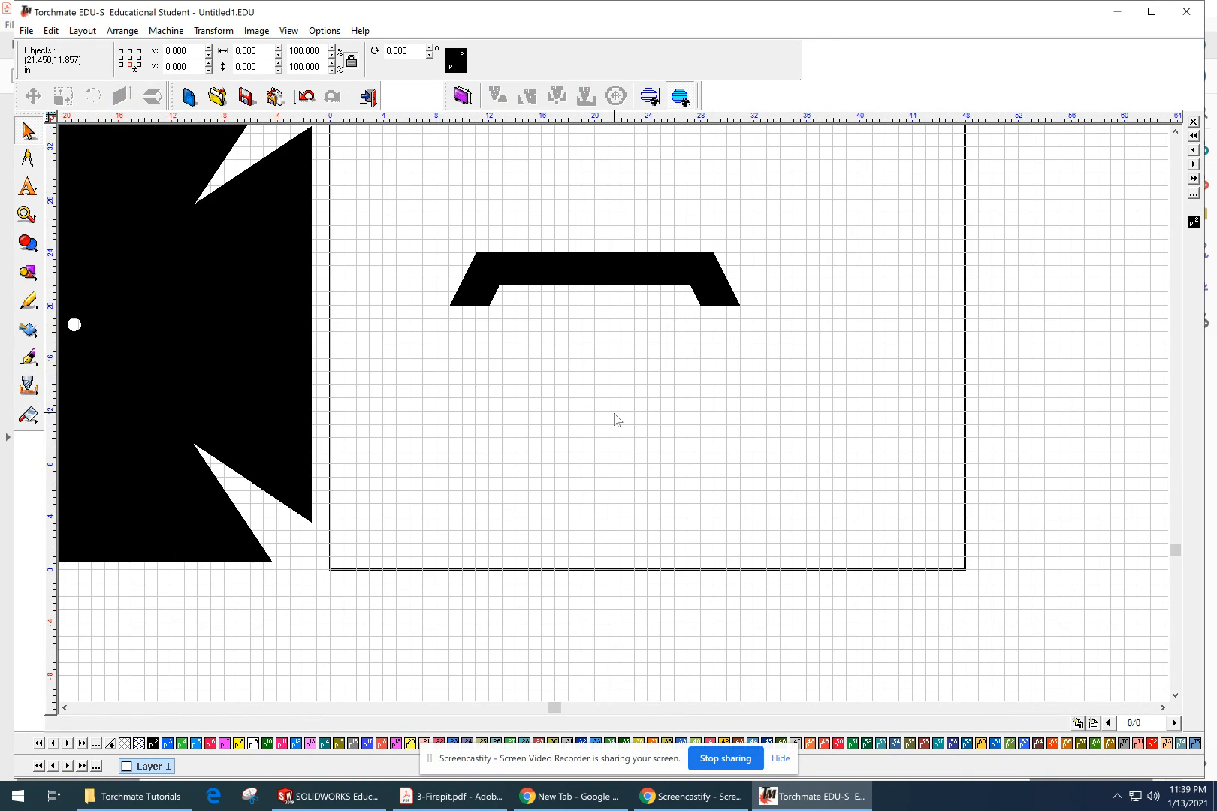
{"action": "left_click", "coordinate": [655, 271]}
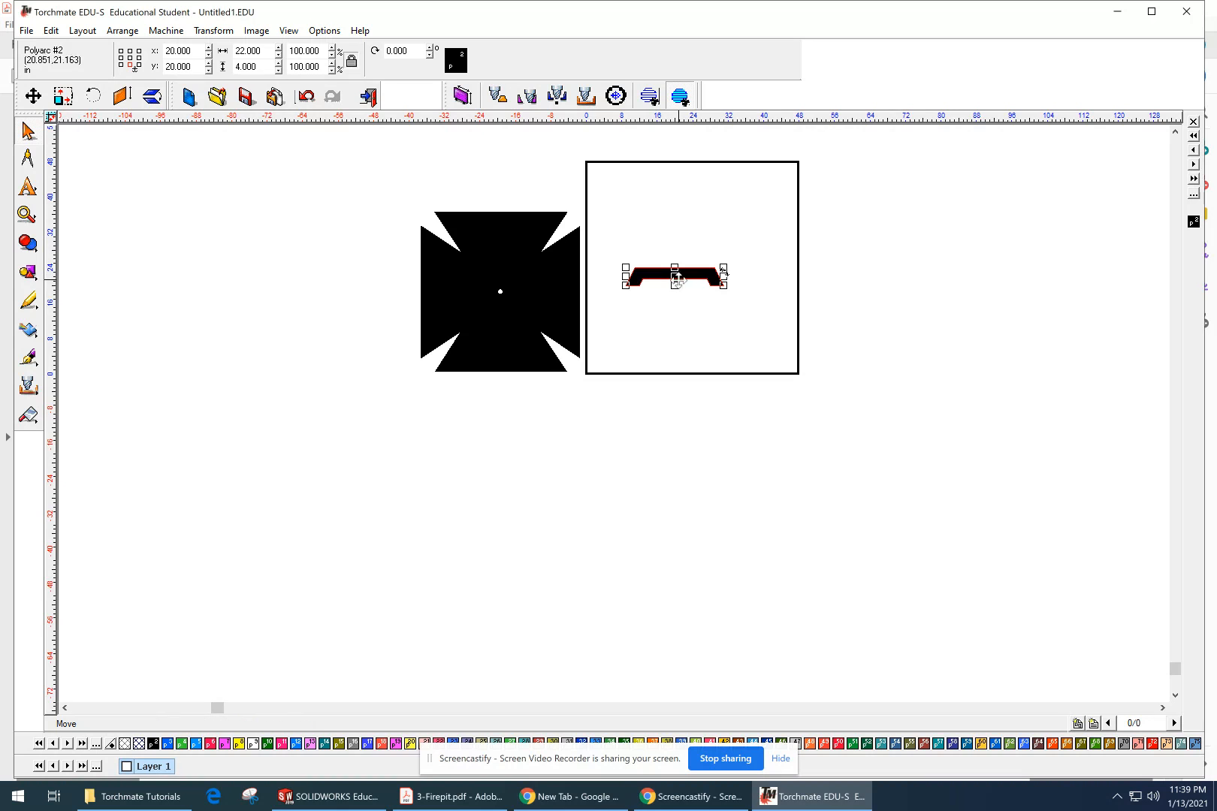
{"action": "left_click_drag", "start_coordinate": [676, 280], "coordinate": [644, 201]}
{"action": "left_click", "coordinate": [524, 287]}
{"action": "mouse_move", "coordinate": [510, 290]}
{"action": "left_mouse_down"}
{"action": "mouse_move", "coordinate": [685, 292]}
{"action": "mouse_move", "coordinate": [672, 288]}
{"action": "left_mouse_up"}
{"action": "left_click", "coordinate": [775, 245]}
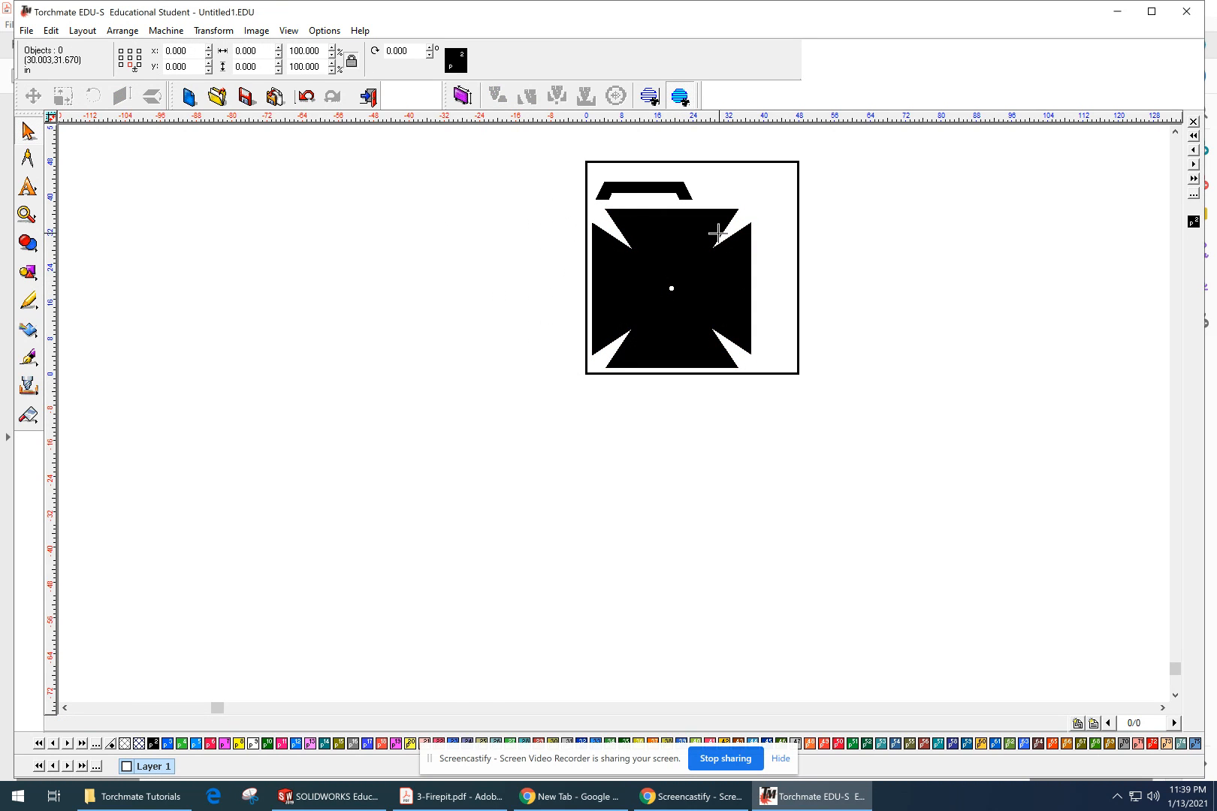
Move the leg piece closer to the body's upper edge, with its bottom centre at about x 12.16, y 38.16.
{"action": "scroll", "coordinate": [679, 218], "scroll_direction": "up", "scroll_amount": 1}
{"action": "scroll", "coordinate": [614, 367], "scroll_direction": "up", "scroll_amount": 1}
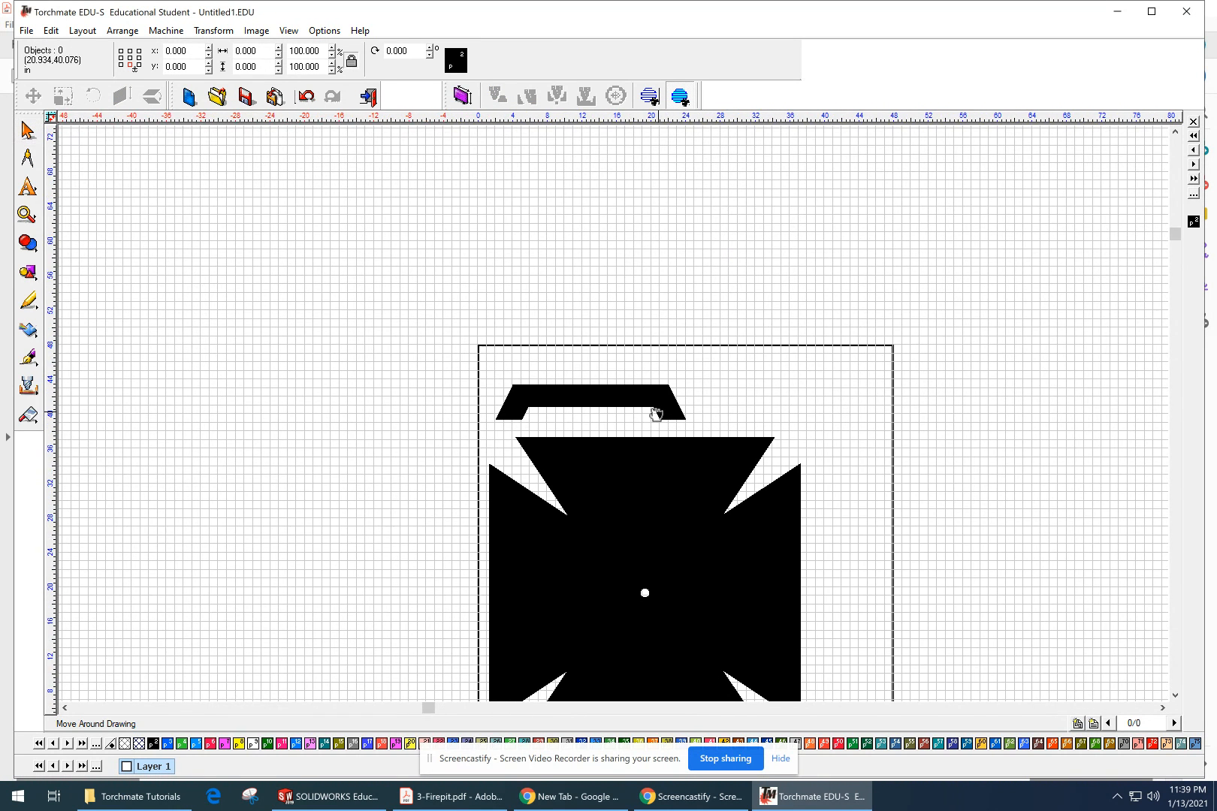
{"action": "left_click", "coordinate": [620, 391]}
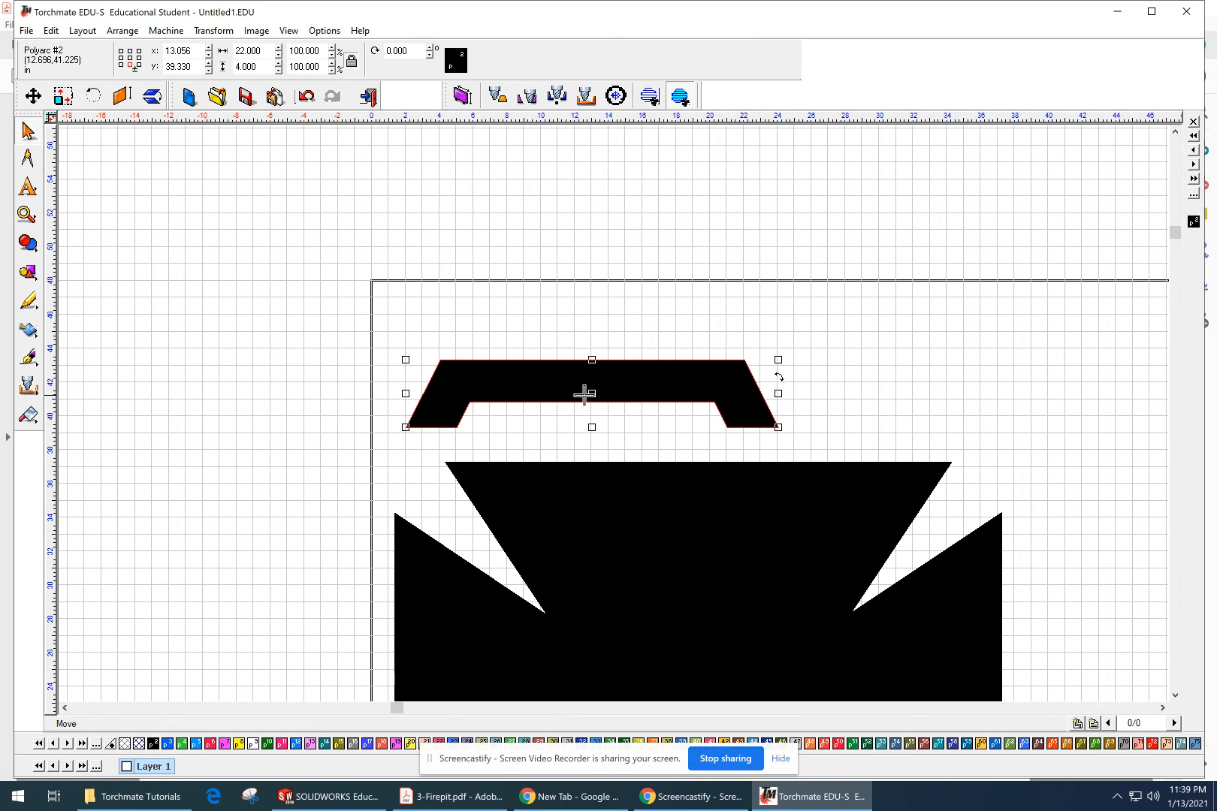
{"action": "left_click_drag", "start_coordinate": [592, 397], "coordinate": [576, 412]}
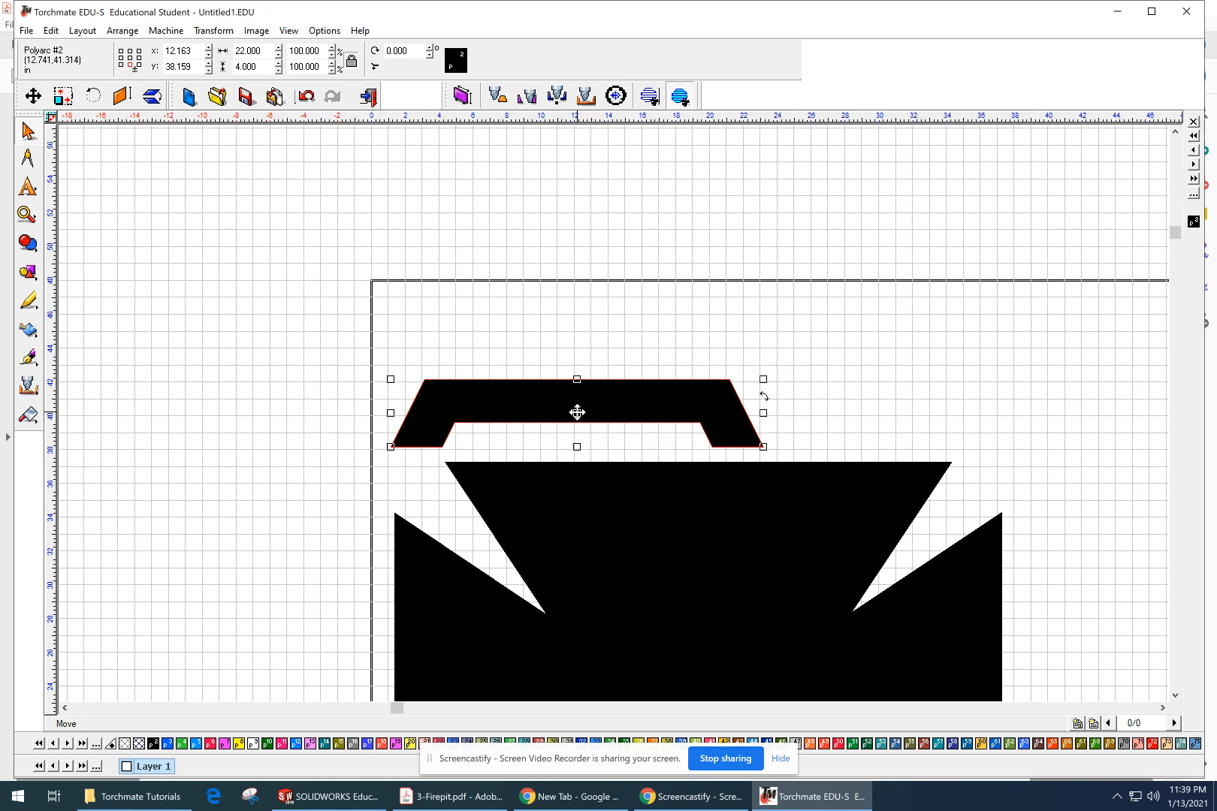
Place a copy of the leg beside the original at about x 34.64, y 38.20 and flip the copy vertically.
{"action": "mouse_move", "coordinate": [577, 412]}
{"action": "left_mouse_down"}
{"action": "mouse_move", "coordinate": [595, 388]}
{"action": "mouse_move", "coordinate": [592, 401]}
{"action": "mouse_move", "coordinate": [947, 411]}
{"action": "left_mouse_up"}
{"action": "mouse_move", "coordinate": [948, 443]}
{"action": "middle_mouse_down"}
{"action": "mouse_move", "coordinate": [820, 423]}
{"action": "mouse_move", "coordinate": [816, 387]}
{"action": "middle_mouse_up"}
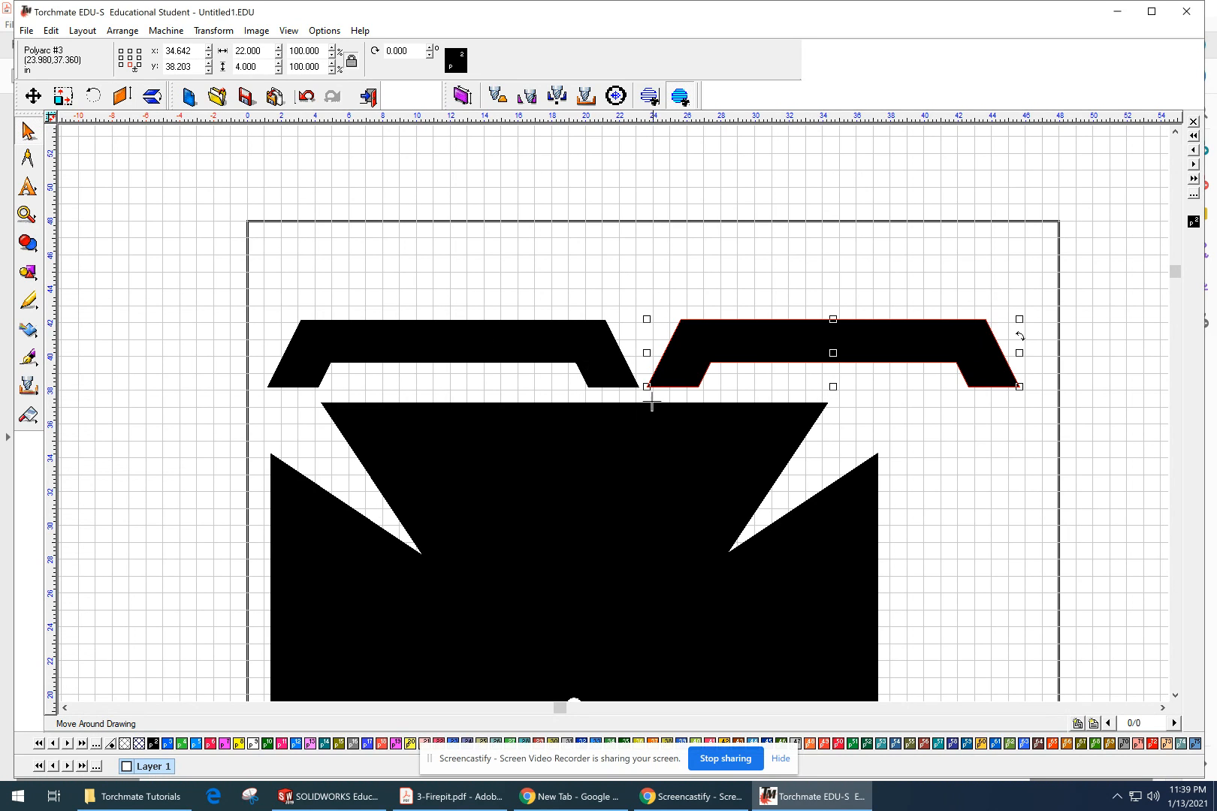
{"action": "left_click", "coordinate": [151, 96]}
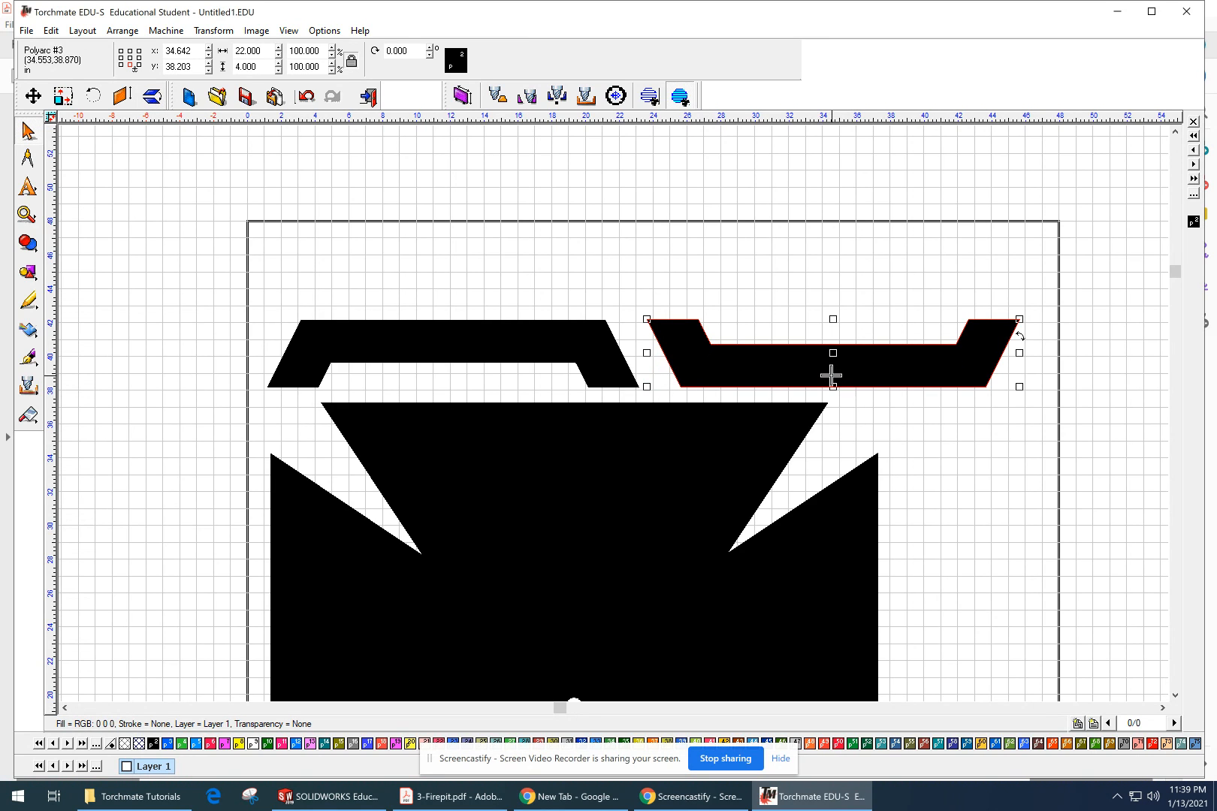
Nudge the flipped leg sideways to x 32.510 so it nests against the first leg with a narrow cutting gap.
{"action": "key", "text": "Left"}
{"action": "key", "text": "Left"}
{"action": "key", "text": "Left"}
{"action": "key", "text": "Left"}
{"action": "key", "text": "Left"}
{"action": "key", "text": "Left"}
{"action": "key", "text": "Left"}
{"action": "key", "text": "Left"}
{"action": "key", "text": "Left"}
{"action": "key", "text": "Left"}
{"action": "key", "text": "Left"}
{"action": "key", "text": "Left"}
{"action": "key", "text": "Left"}
{"action": "key", "text": "Left"}
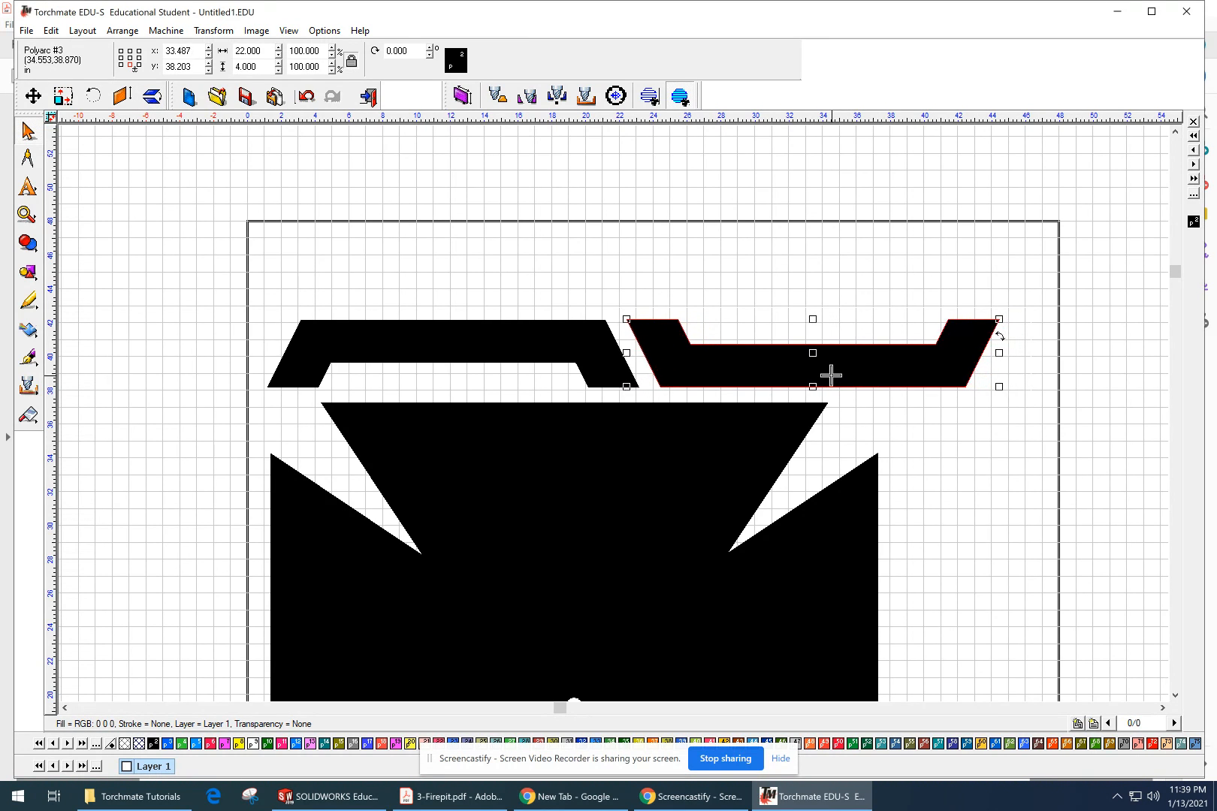
{"action": "key", "text": "Left"}
{"action": "key", "text": "Left"}
{"action": "key", "text": "Left"}
{"action": "key", "text": "Left"}
{"action": "key", "text": "Left"}
{"action": "key", "text": "Left"}
{"action": "key", "text": "Left"}
{"action": "key", "text": "Left"}
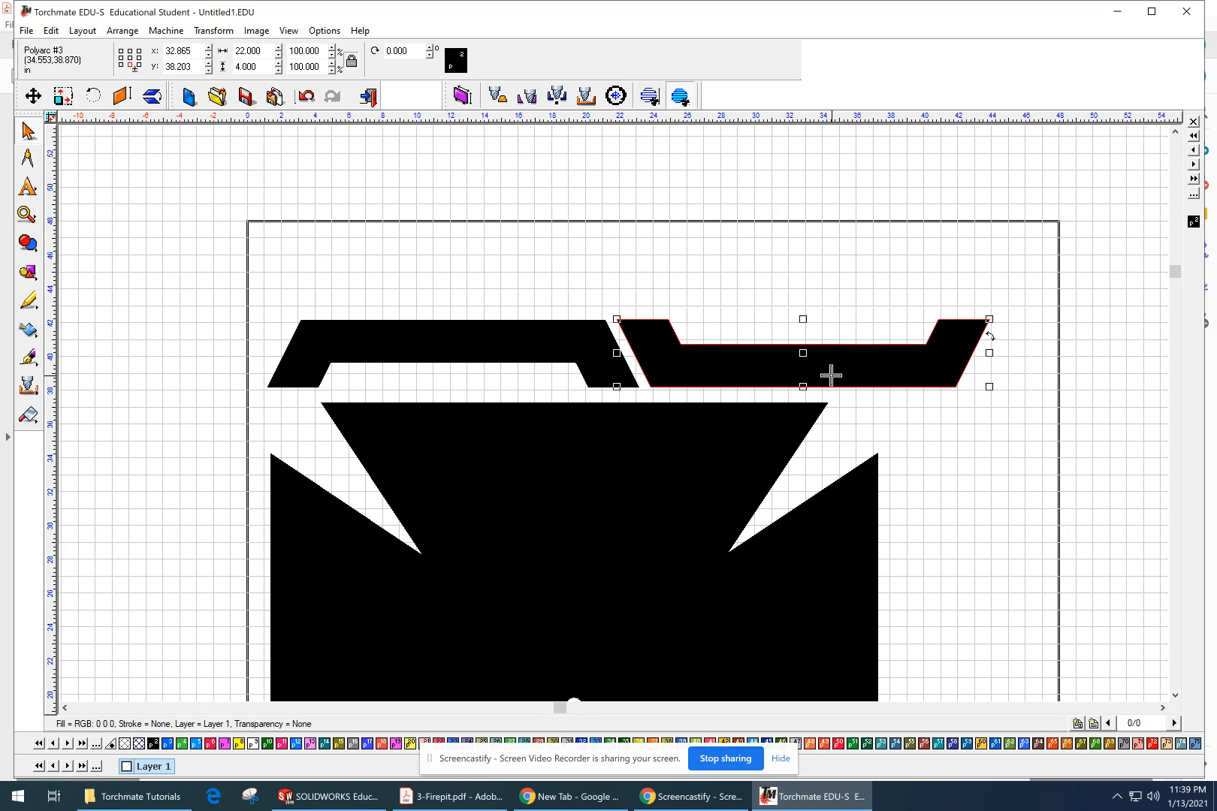
{"action": "key", "text": "Left"}
{"action": "key", "text": "Left"}
{"action": "key", "text": "Left"}
{"action": "key", "text": "Left"}
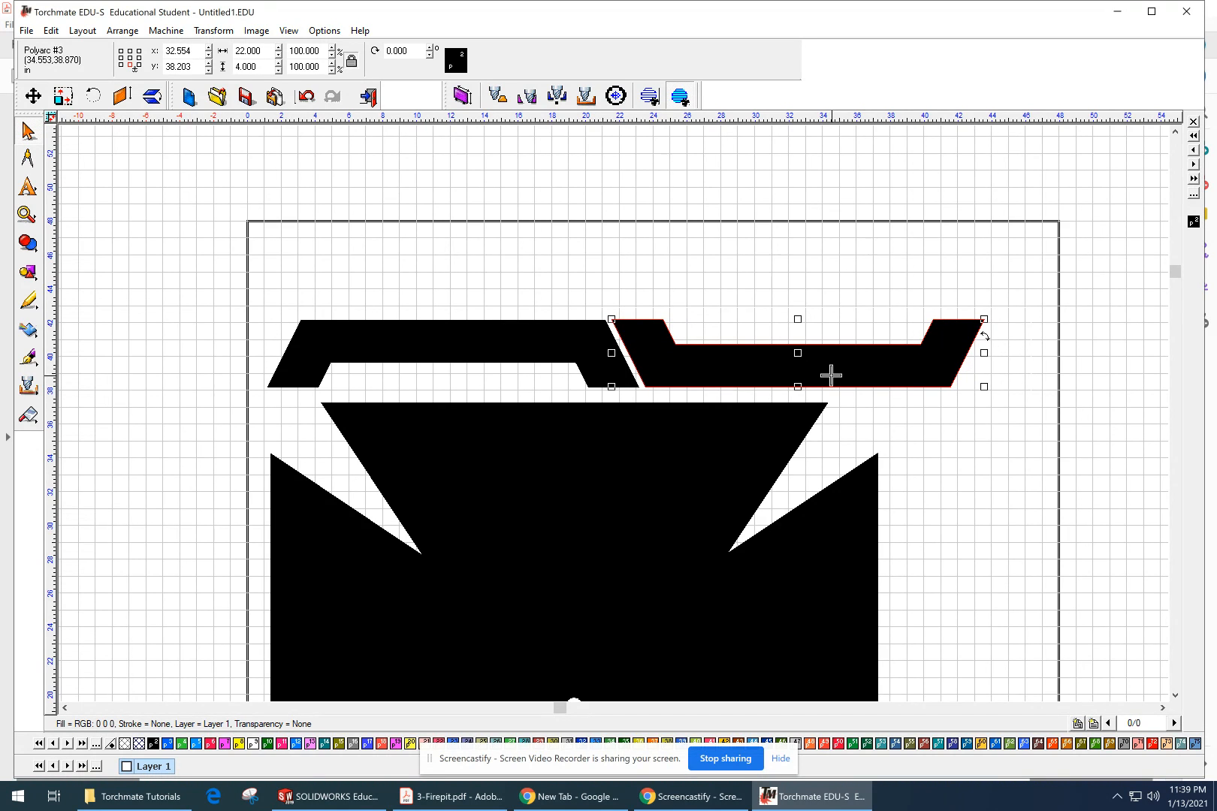
{"action": "key", "text": "Left"}
{"action": "key", "text": "Left"}
{"action": "key", "text": "Left"}
{"action": "key", "text": "Left"}
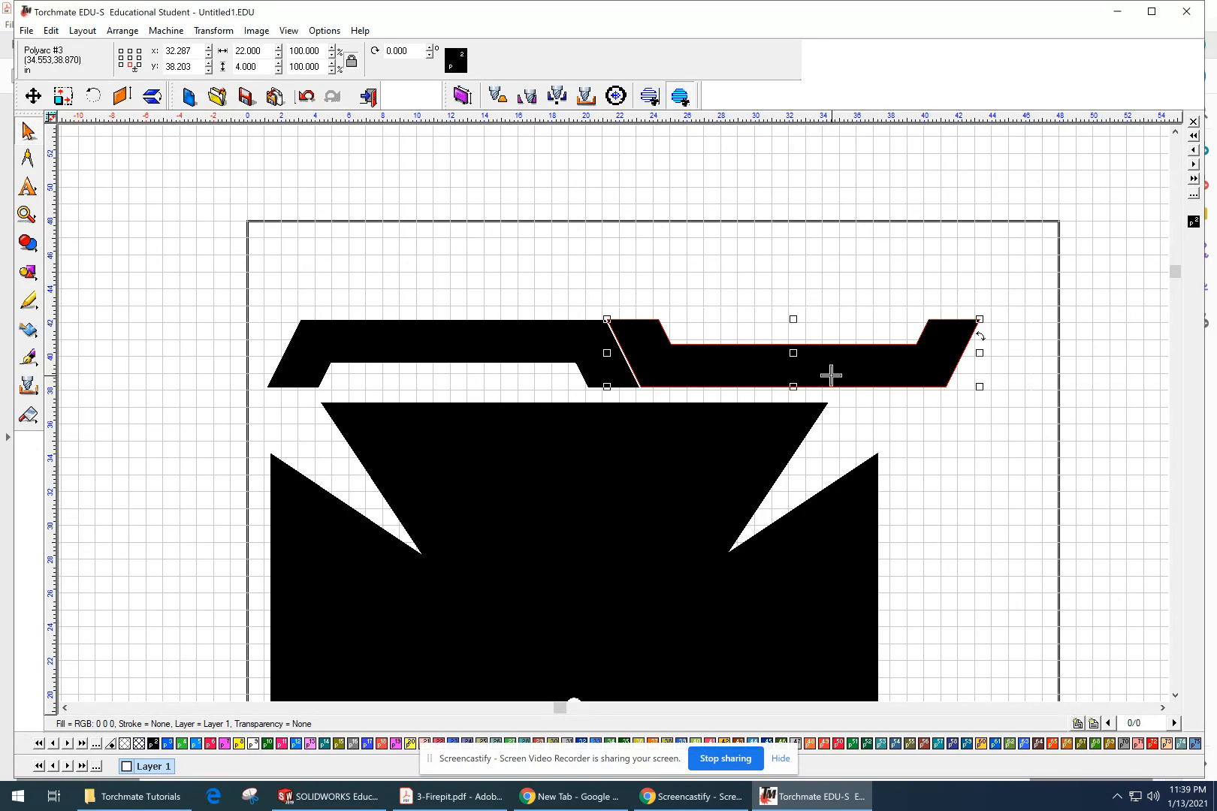
{"action": "key", "text": "Right"}
{"action": "key", "text": "Right"}
{"action": "key", "text": "Right"}
{"action": "key", "text": "Right"}
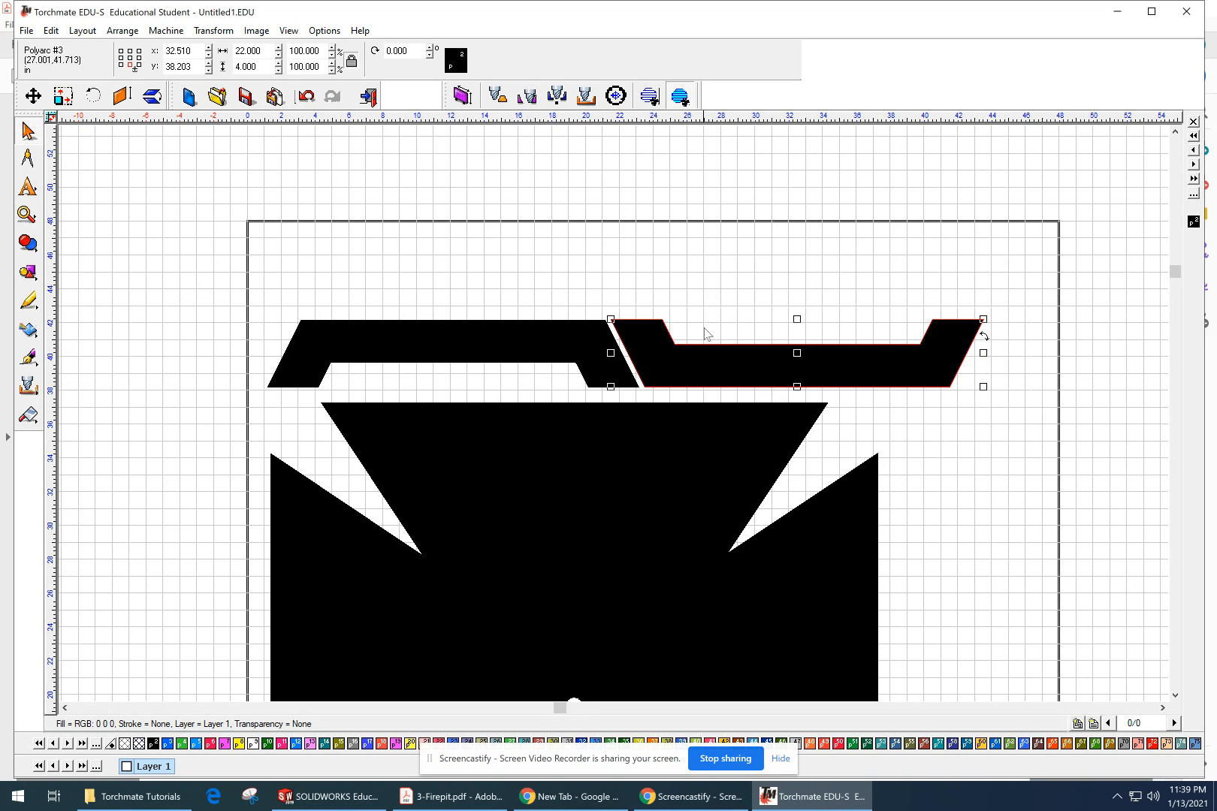
{"action": "left_click", "coordinate": [1001, 430]}
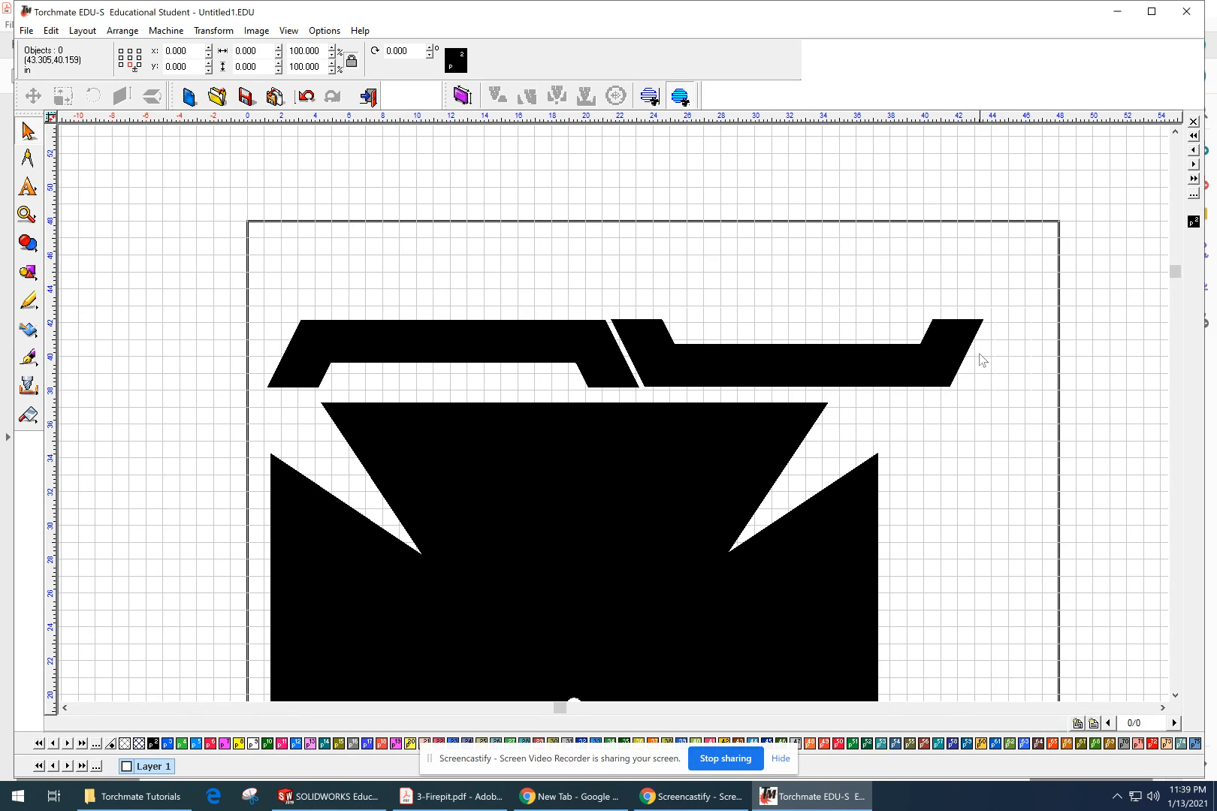
{"action": "left_click", "coordinate": [646, 403]}
{"action": "left_click", "coordinate": [529, 278]}
{"action": "left_click_drag", "start_coordinate": [183, 245], "coordinate": [1126, 419]}
{"action": "left_click", "coordinate": [1122, 393]}
{"action": "scroll", "coordinate": [516, 294], "scroll_direction": "down", "scroll_amount": 3}
{"action": "scroll", "coordinate": [559, 436], "scroll_direction": "up", "scroll_amount": 3}
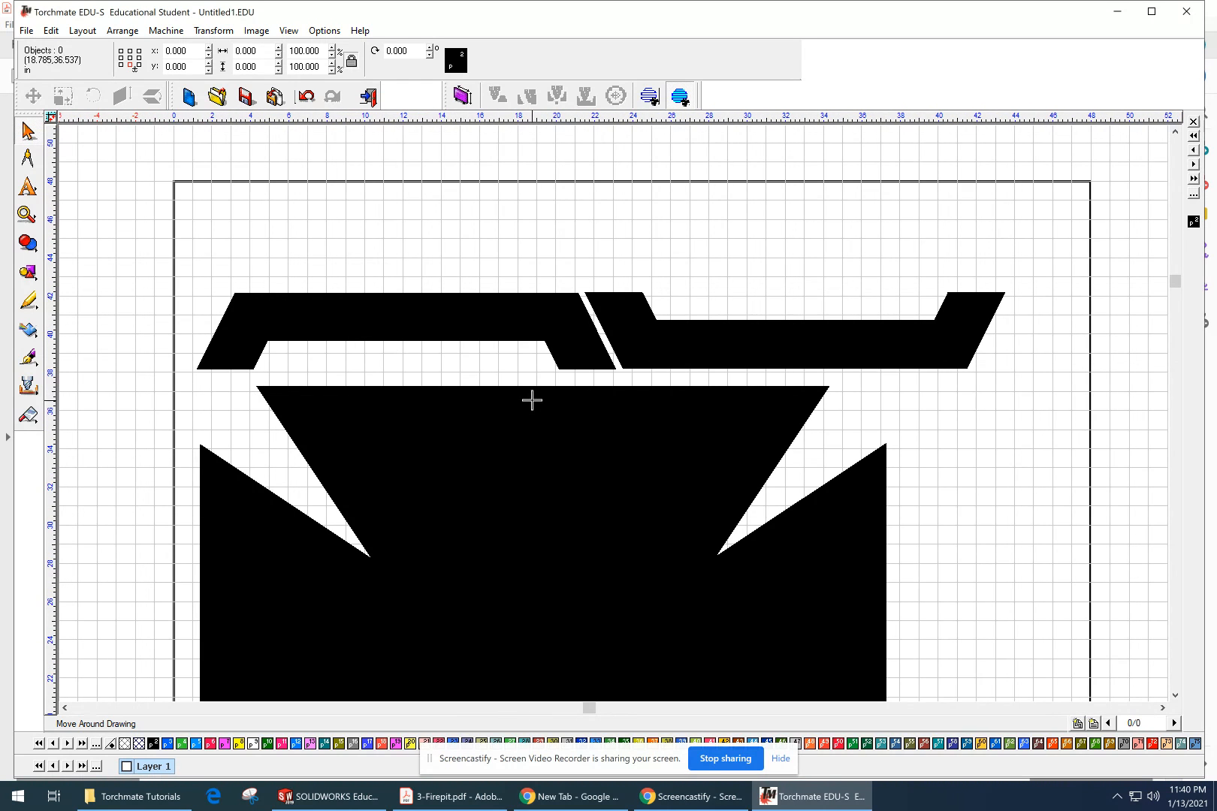
Nudge both leg pieces together down to y 37.687, leaving a narrow gap above the fire pit body.
{"action": "left_click_drag", "start_coordinate": [149, 226], "coordinate": [1049, 390]}
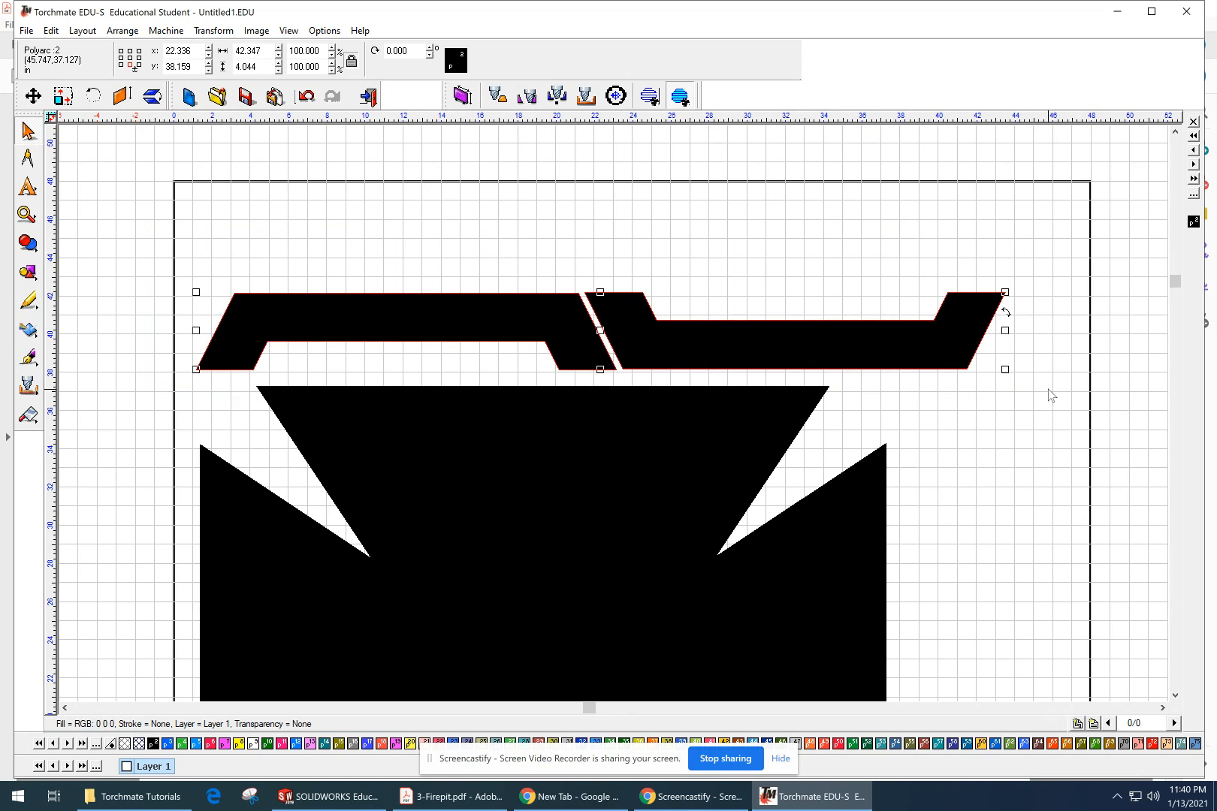
{"action": "key", "text": "Down"}
{"action": "key", "text": "Down"}
{"action": "key", "text": "Down"}
{"action": "key", "text": "Down"}
{"action": "key", "text": "Down"}
{"action": "key", "text": "Down"}
{"action": "key", "text": "Down"}
{"action": "key", "text": "Down"}
{"action": "key", "text": "Down"}
{"action": "key", "text": "Down"}
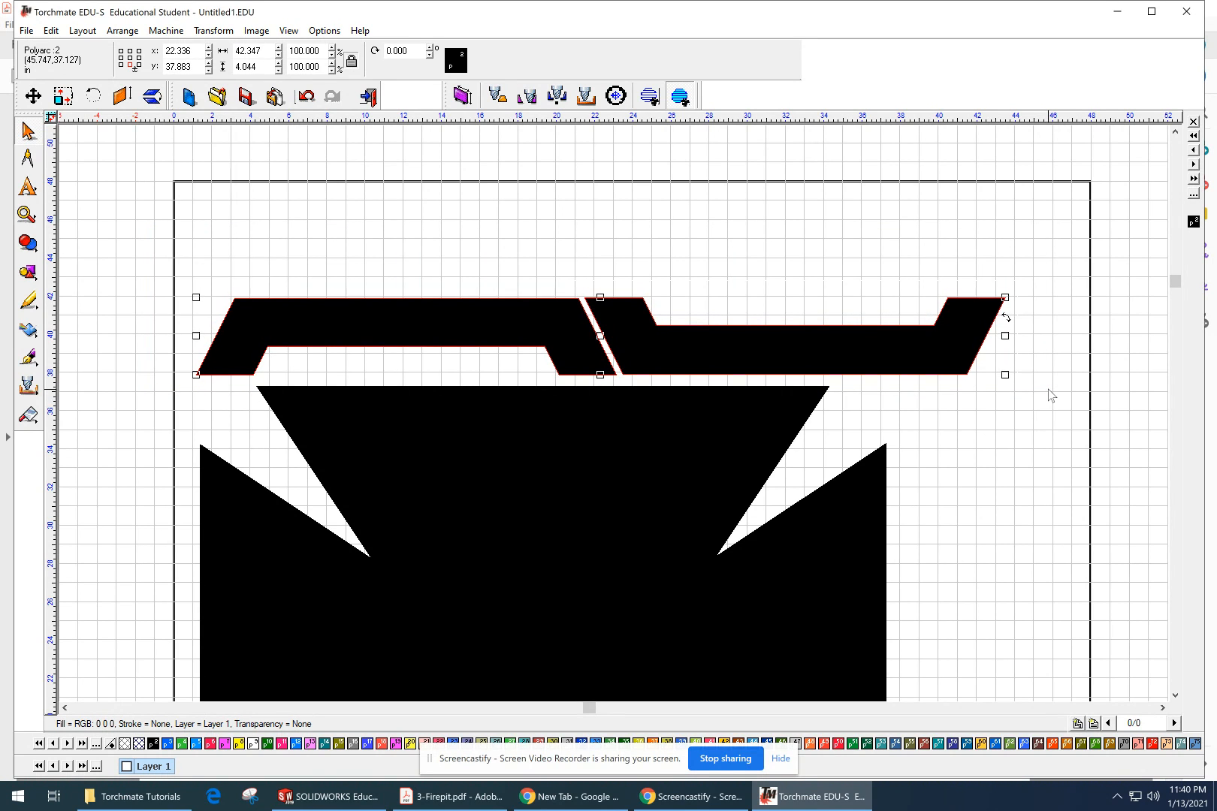
{"action": "key", "text": "Down"}
{"action": "key", "text": "Down"}
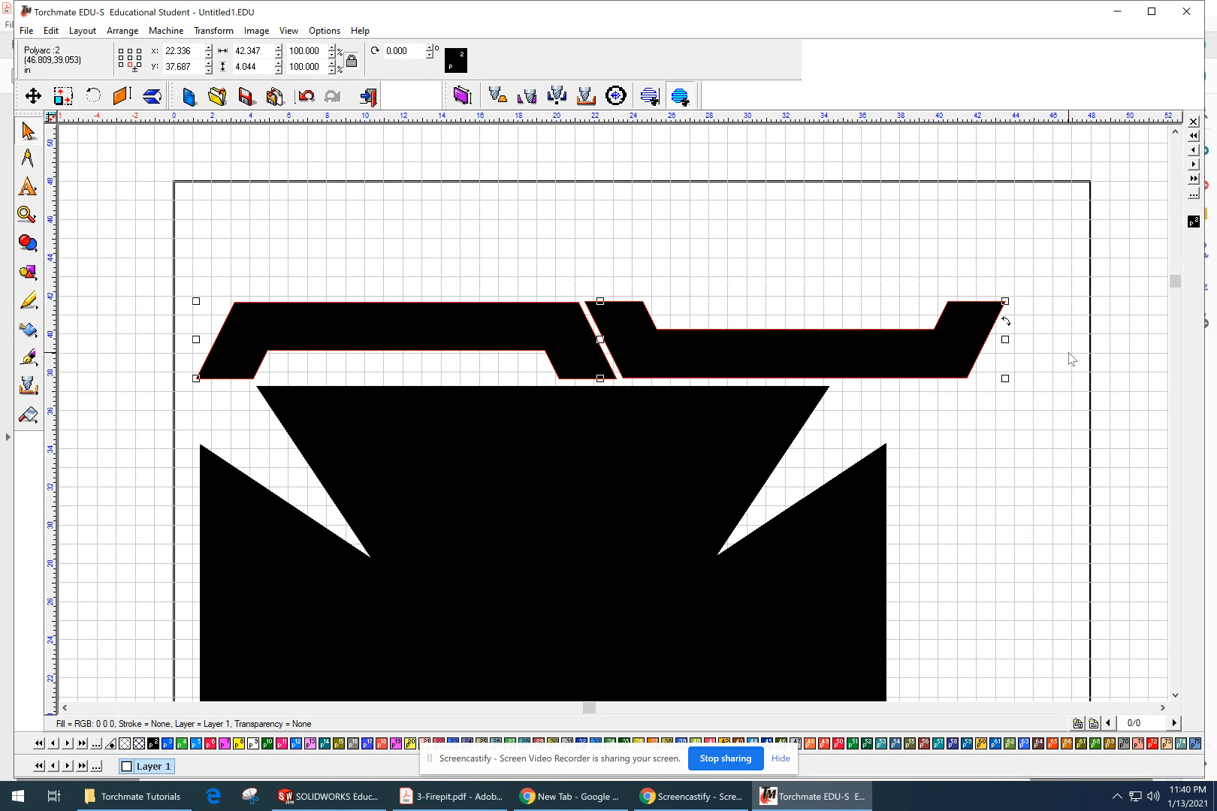
Duplicate the nested leg pair and place the copy just above the original pair at about x 22.558, y 42.061.
{"action": "key", "text": "ctrl+d"}
{"action": "left_click_drag", "start_coordinate": [749, 341], "coordinate": [736, 263]}
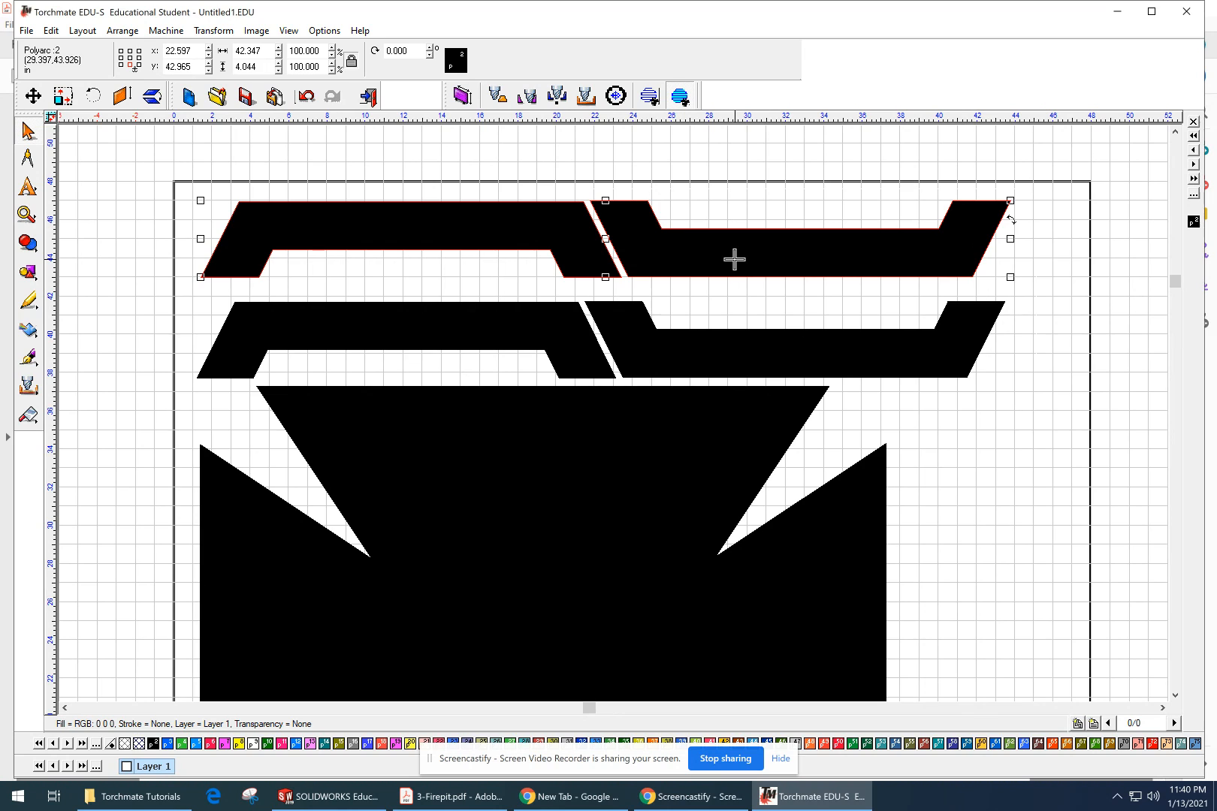
{"action": "left_click", "coordinate": [606, 239]}
{"action": "left_click_drag", "start_coordinate": [605, 239], "coordinate": [605, 257]}
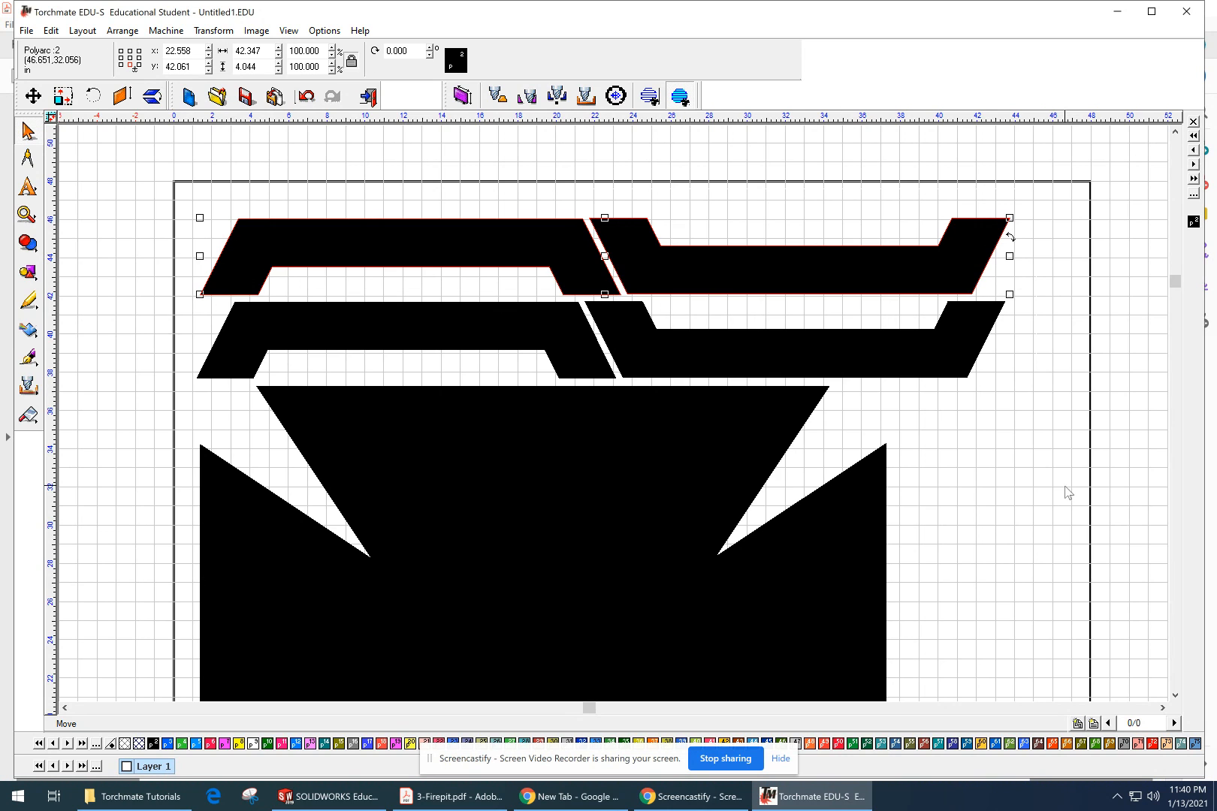
{"action": "left_click", "coordinate": [986, 466]}
{"action": "scroll", "coordinate": [986, 466], "scroll_direction": "down", "scroll_amount": 2}
{"action": "mouse_move", "coordinate": [960, 490]}
{"action": "middle_mouse_down"}
{"action": "mouse_move", "coordinate": [986, 446]}
{"action": "mouse_move", "coordinate": [1063, 384]}
{"action": "middle_mouse_up"}
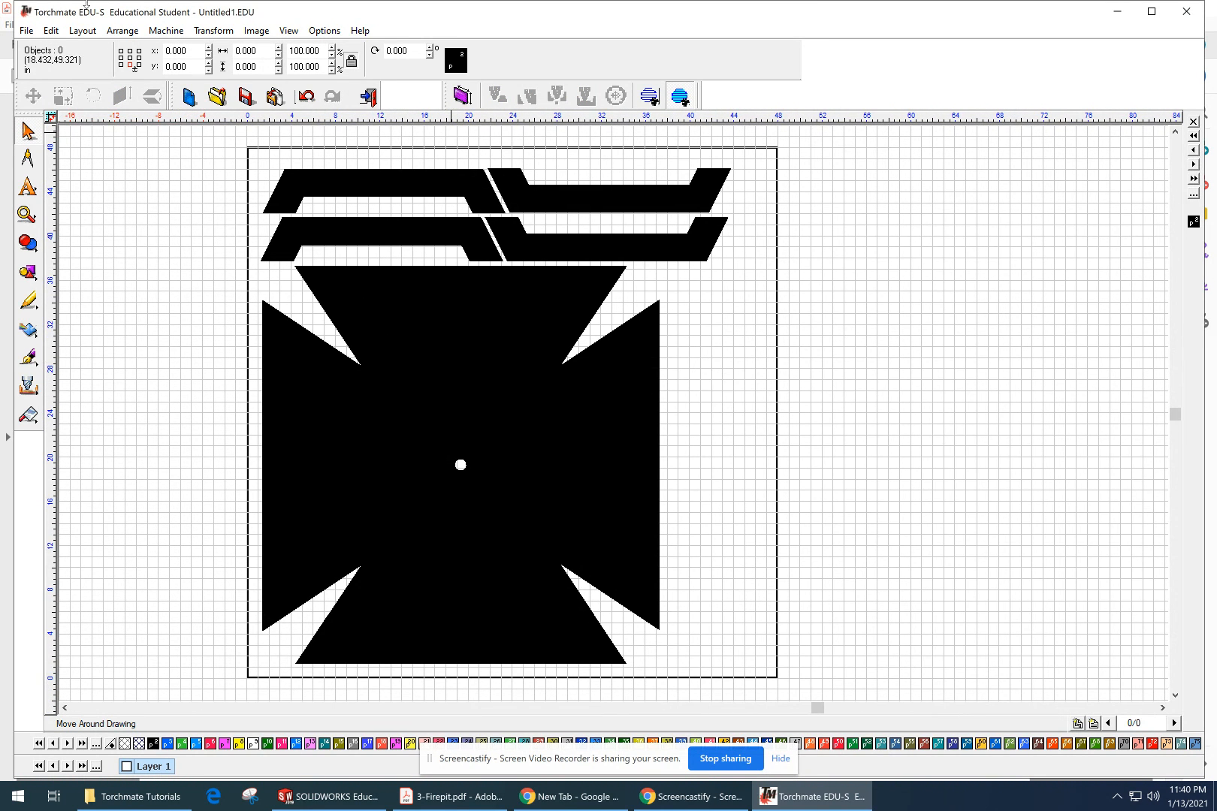
Start saving the drawing as a new file and browse to the METAL 2 folder on the P: drive.
{"action": "left_click", "coordinate": [31, 33]}
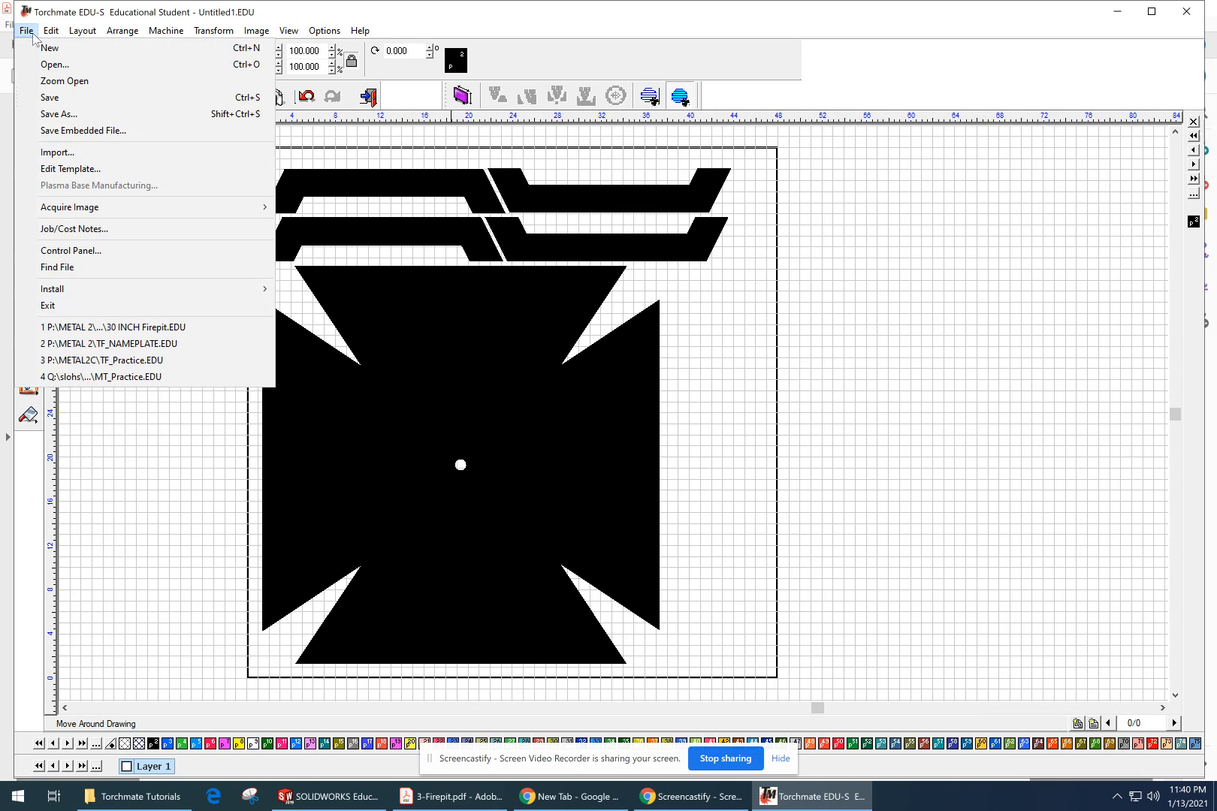
{"action": "left_click", "coordinate": [57, 114]}
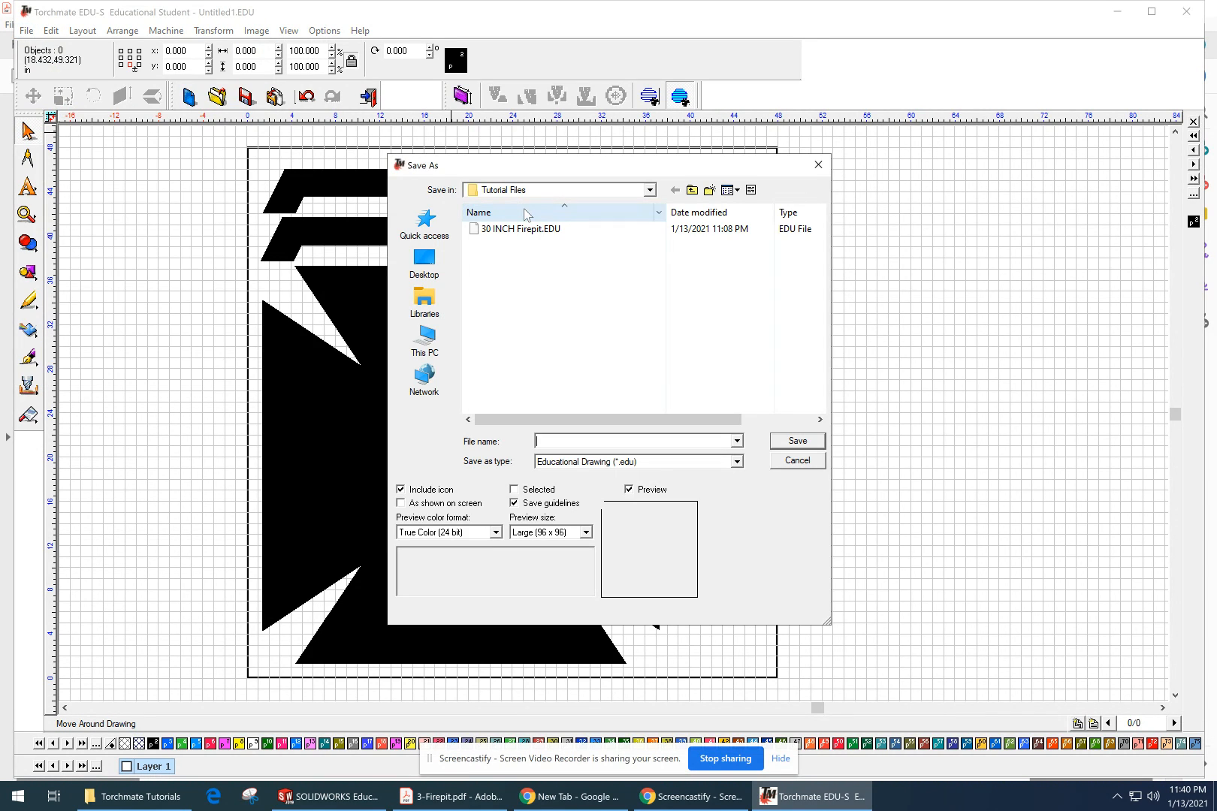
{"action": "left_click", "coordinate": [611, 197]}
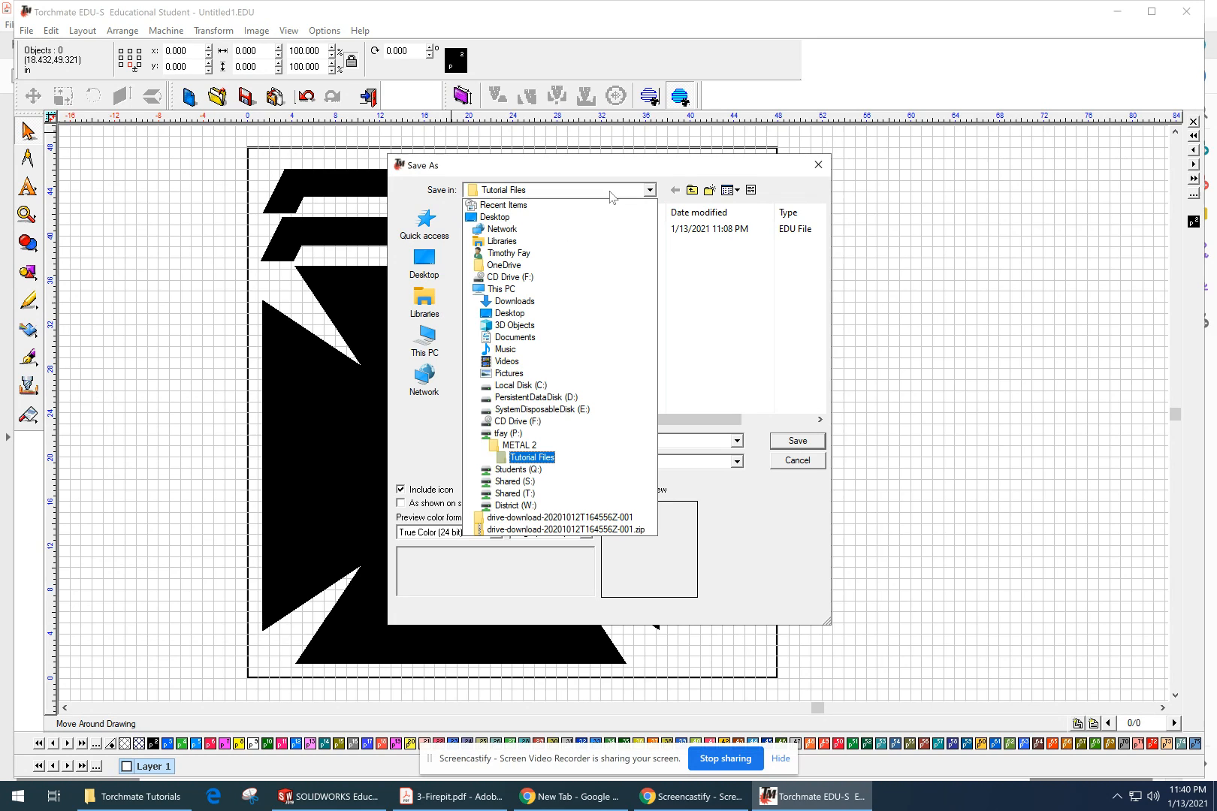
{"action": "left_click", "coordinate": [516, 435]}
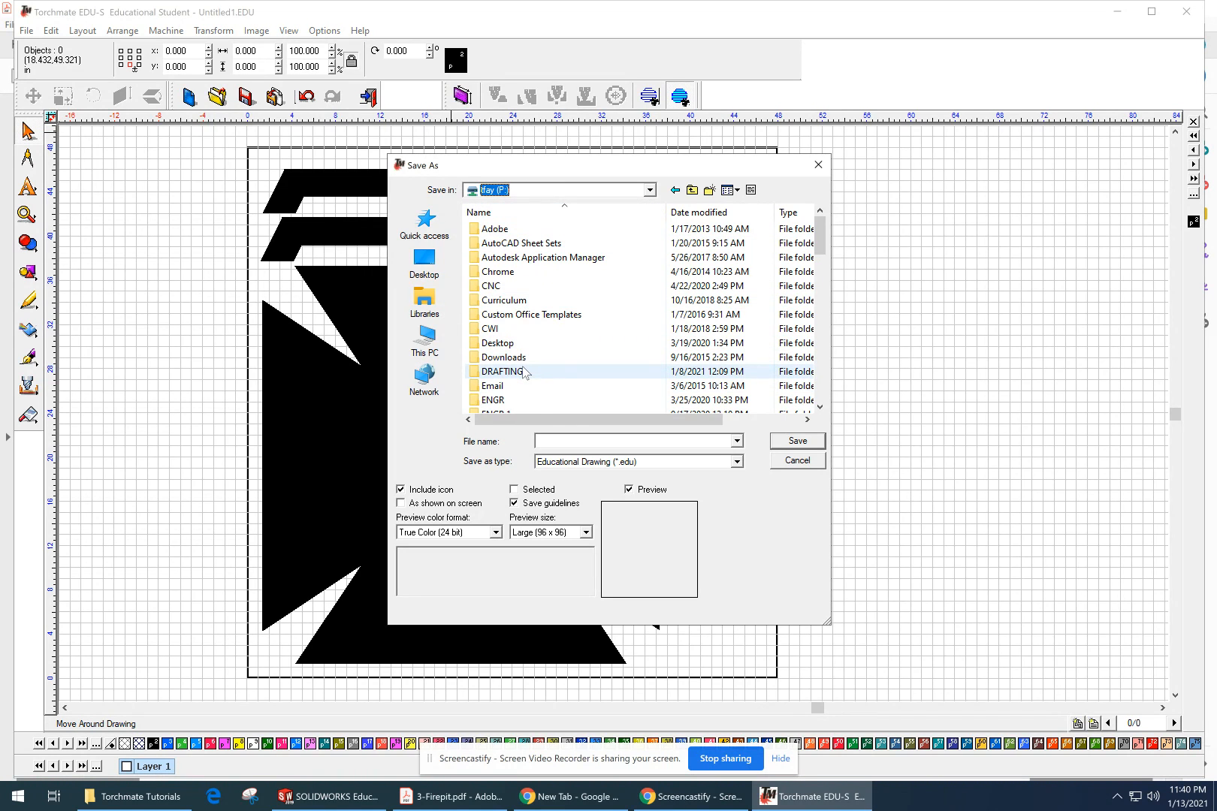
{"action": "scroll", "coordinate": [526, 368], "scroll_direction": "down", "scroll_amount": 2}
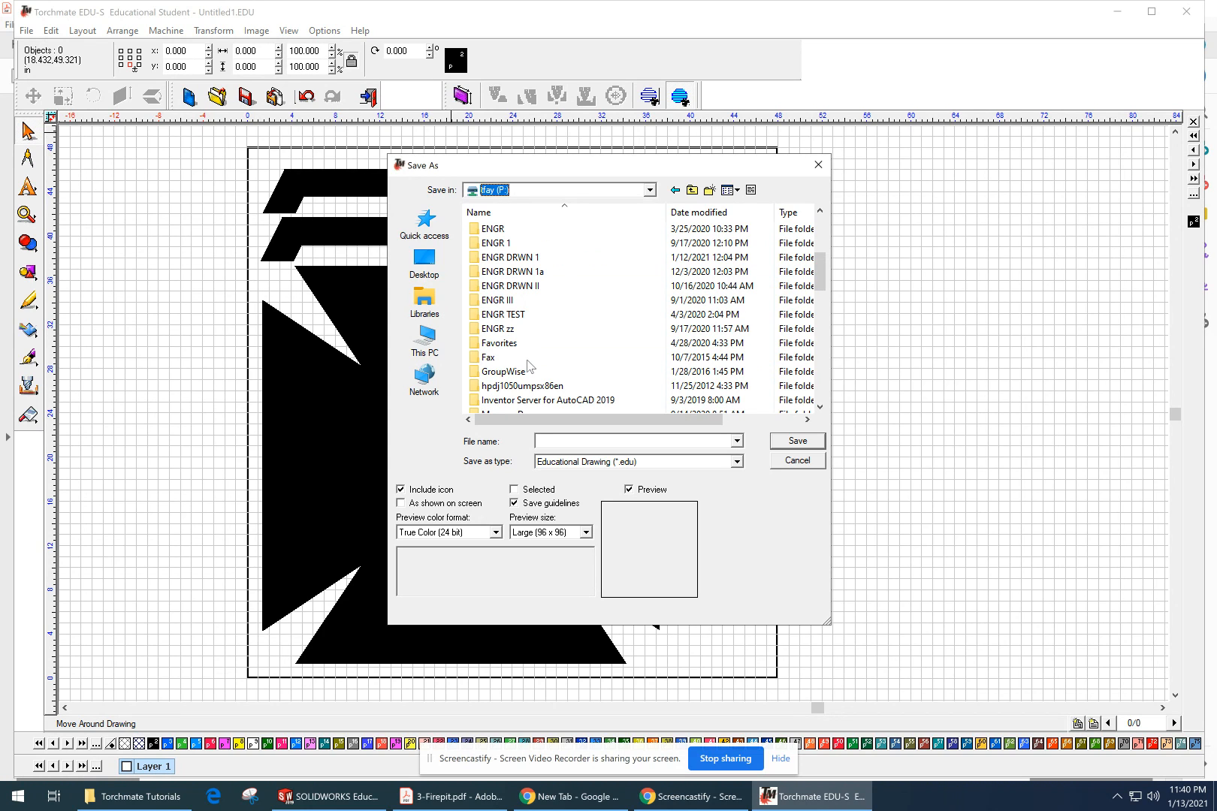
{"action": "scroll", "coordinate": [527, 345], "scroll_direction": "down", "scroll_amount": 2}
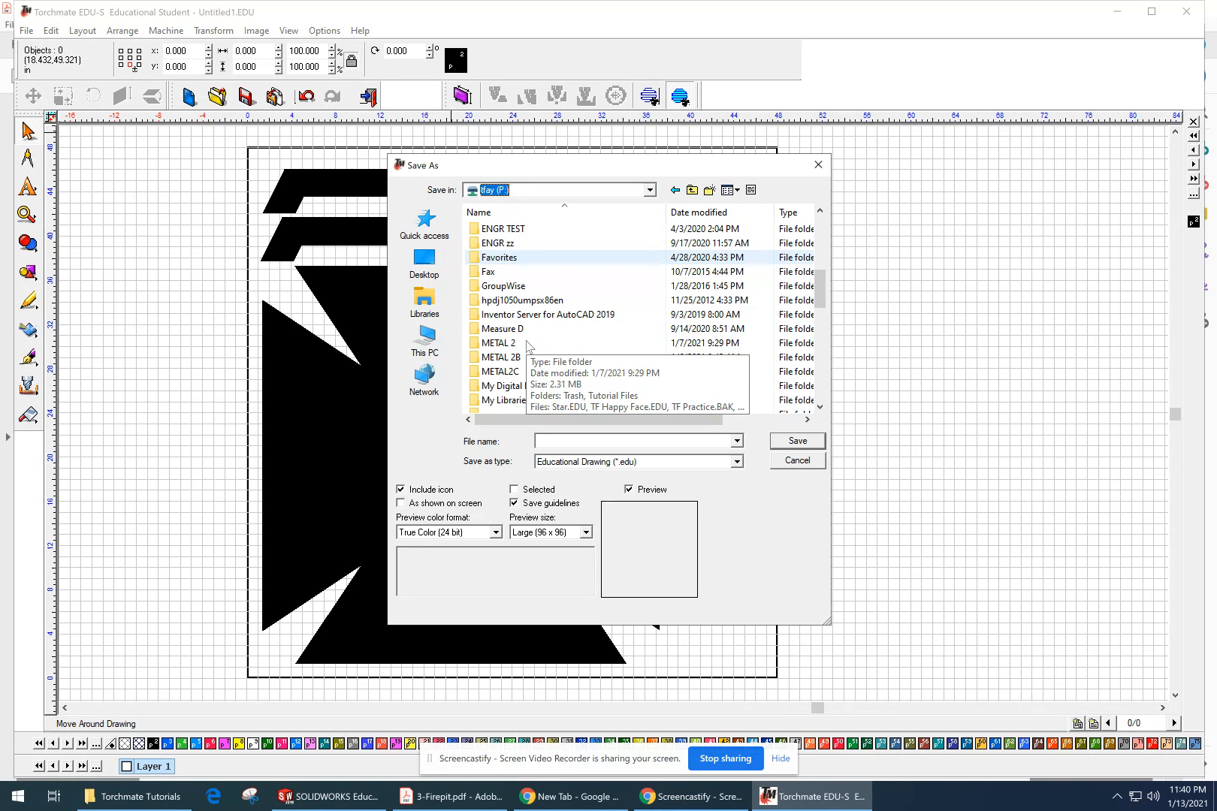
{"action": "double_click", "coordinate": [527, 345]}
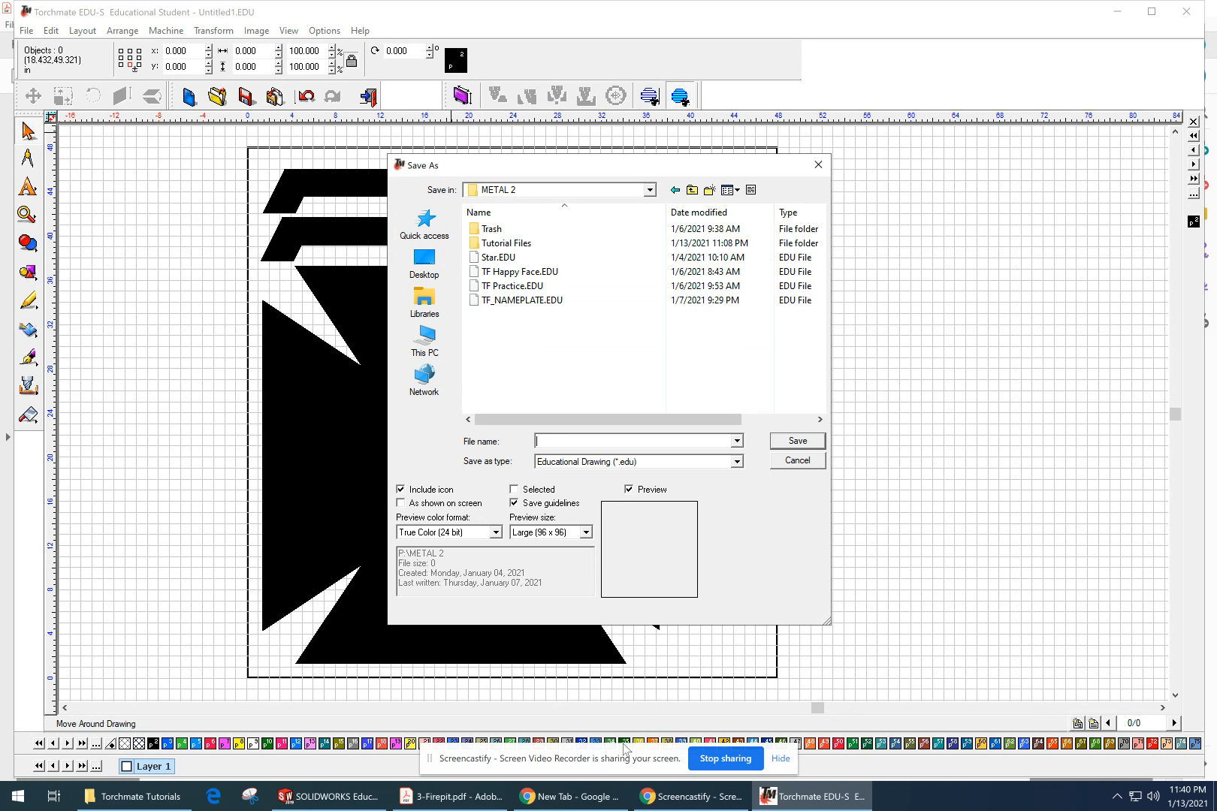
Switch to Chrome, check the required file name in the TORCHMATE TUTORIAL #3 Google Doc, and return to the Torchmate save dialog.
{"action": "left_click", "coordinate": [572, 795]}
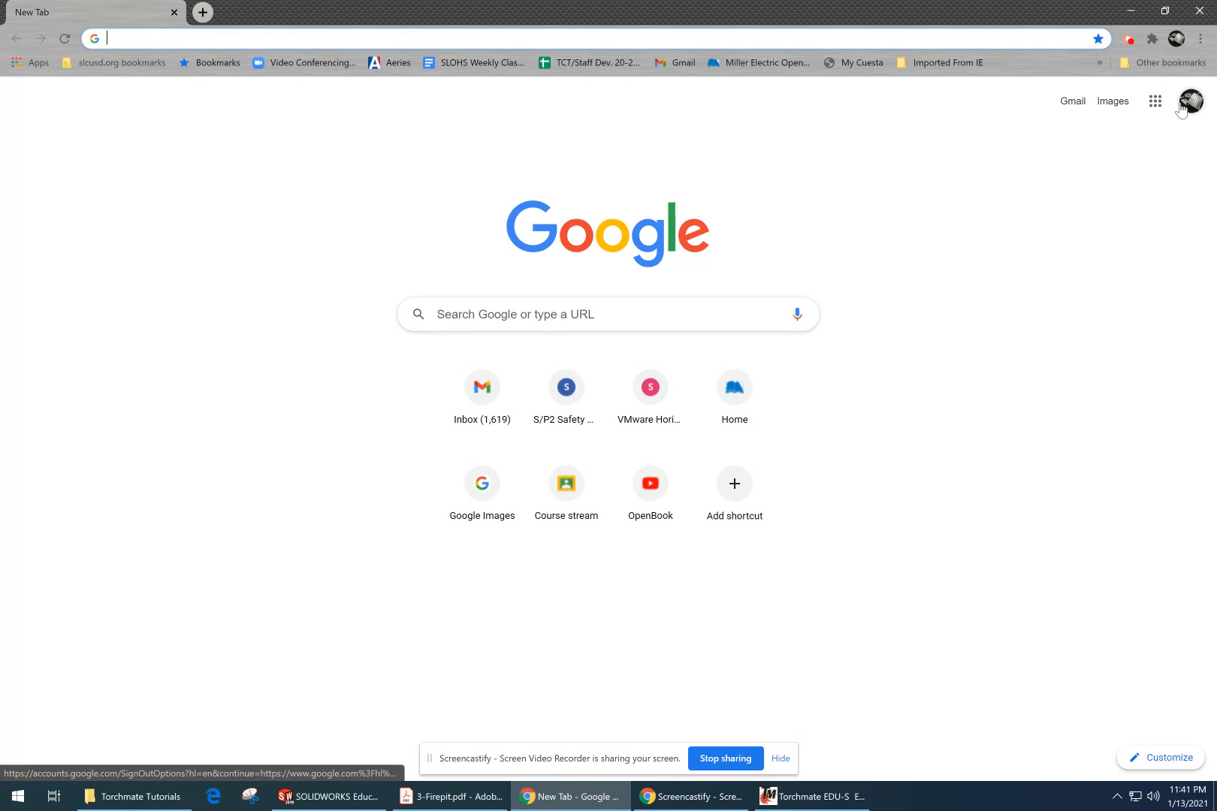
{"action": "left_click", "coordinate": [1155, 101]}
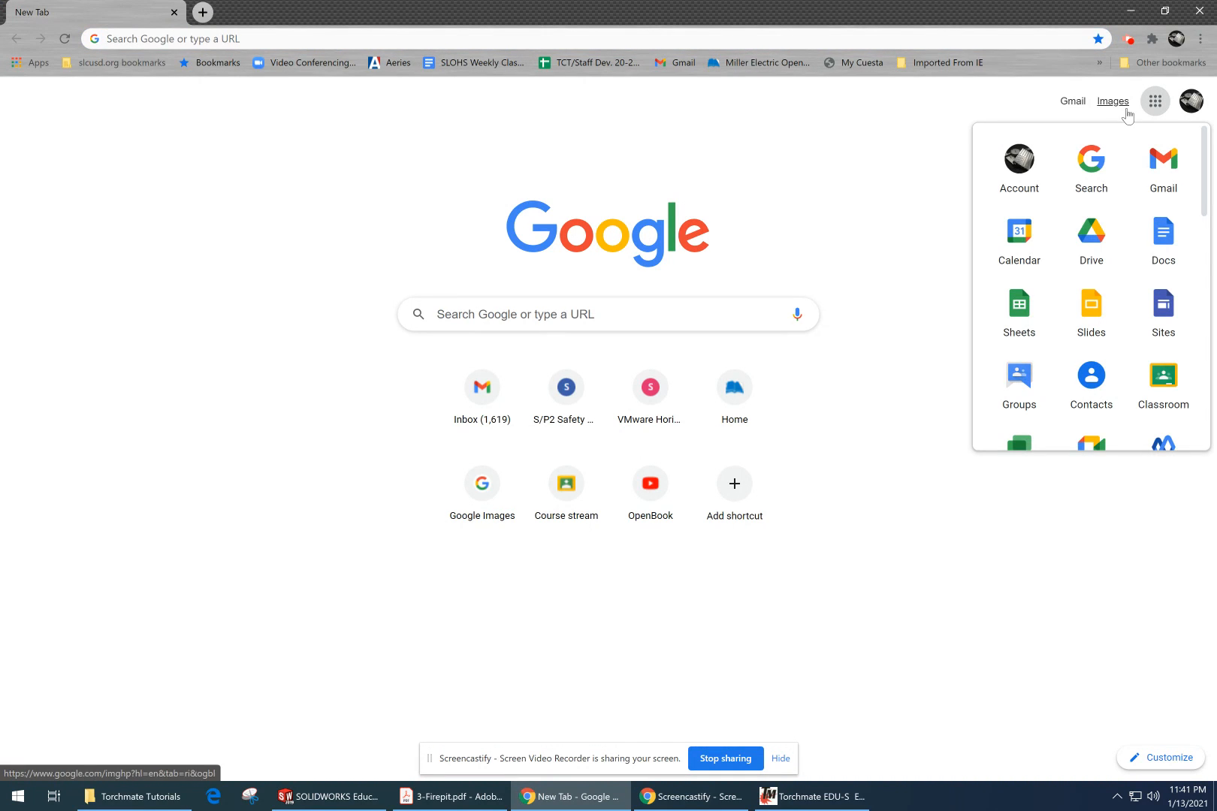
{"action": "left_click", "coordinate": [1163, 234]}
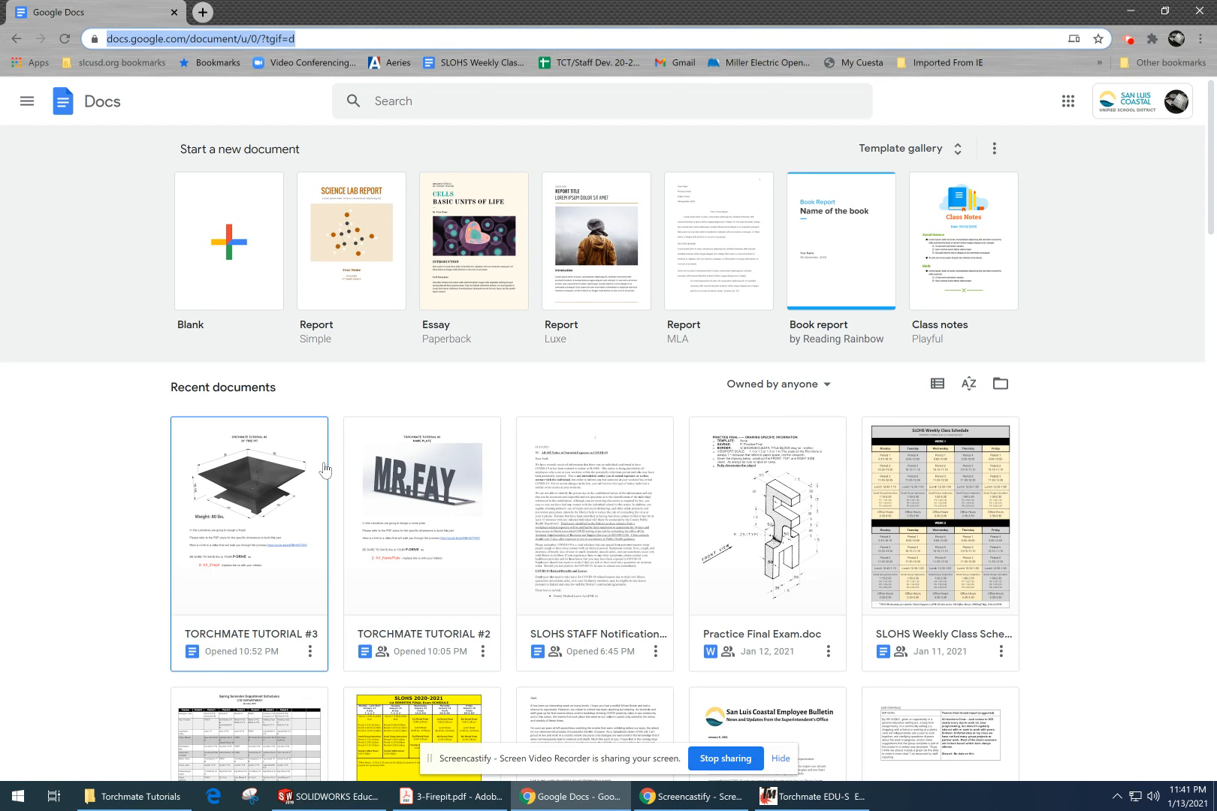
{"action": "left_click", "coordinate": [319, 466]}
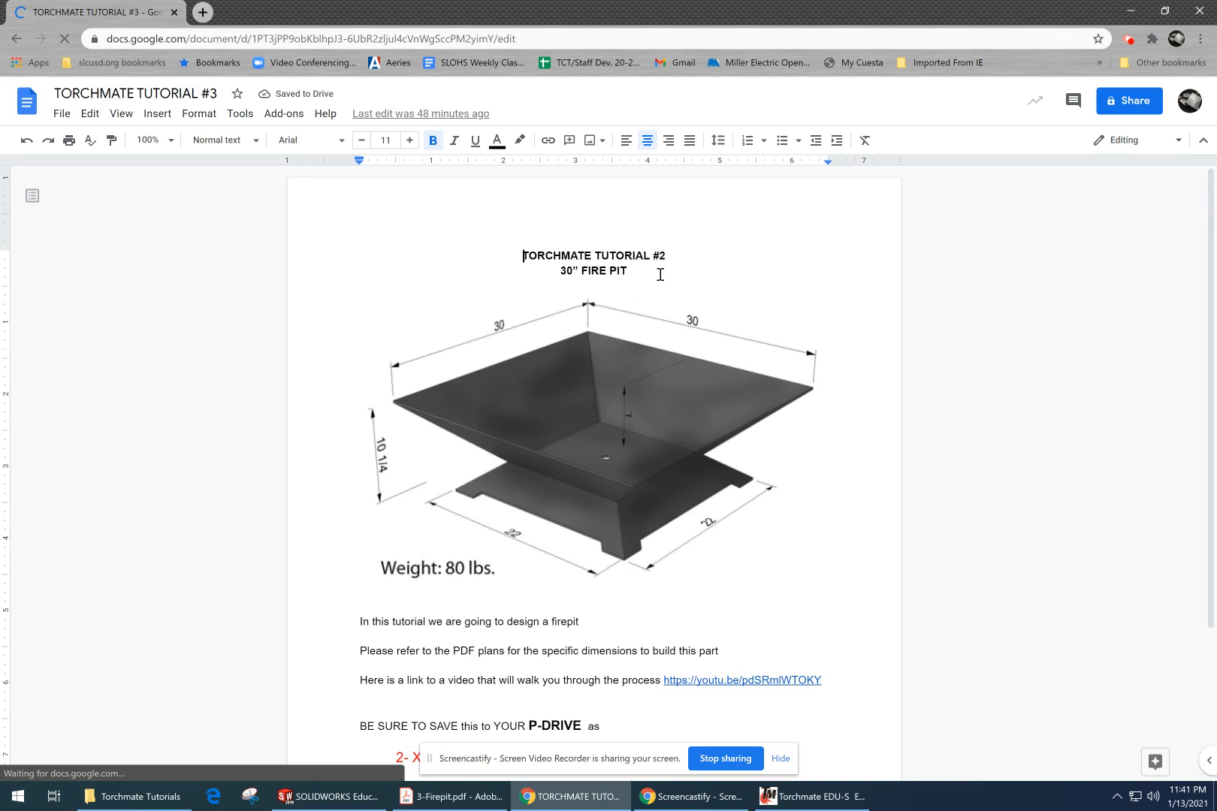
{"action": "scroll", "coordinate": [575, 575], "scroll_direction": "down", "scroll_amount": 2}
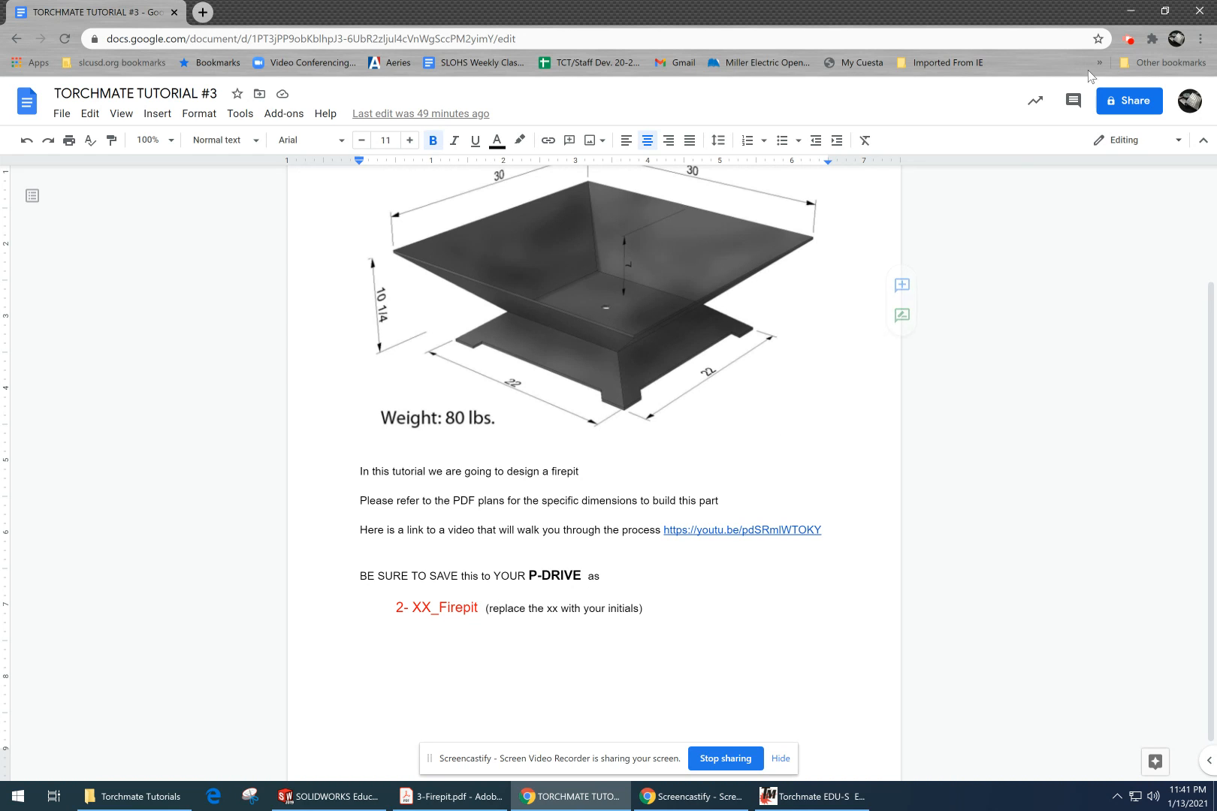
{"action": "left_click", "coordinate": [1133, 11]}
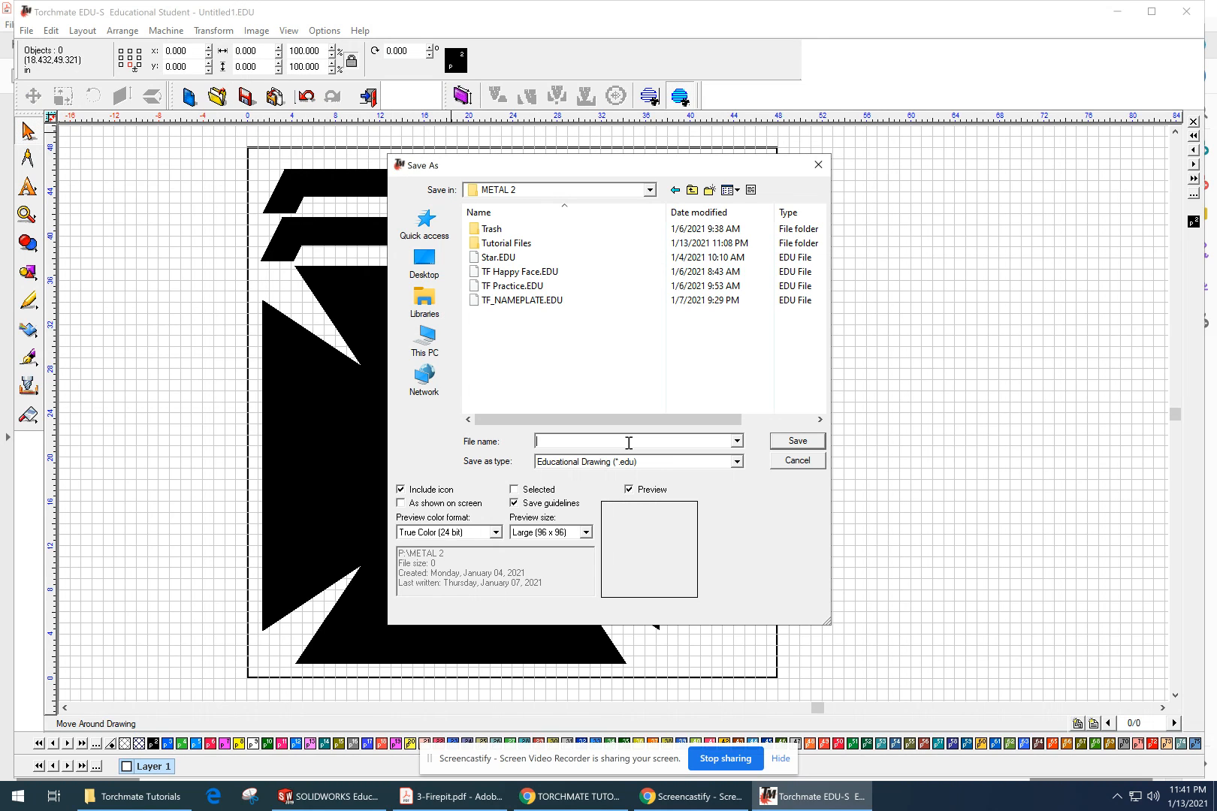
Name the drawing "3-TF firepit" and save it as an Educational Drawing in the METAL 2 folder.
{"action": "type", "text": "3-TFREP"}
{"action": "key", "text": "BackSpace"}
{"action": "key", "text": "BackSpace"}
{"action": "key", "text": "BackSpace"}
{"action": "type", "text": "firepit"}
{"action": "key", "text": "Left"}
{"action": "key", "text": "Left"}
{"action": "key", "text": "Left"}
{"action": "key", "text": "Left"}
{"action": "key", "text": "Left"}
{"action": "key", "text": "Left"}
{"action": "key", "text": "Left"}
{"action": "left_click", "coordinate": [639, 441]}
{"action": "left_click", "coordinate": [779, 449]}
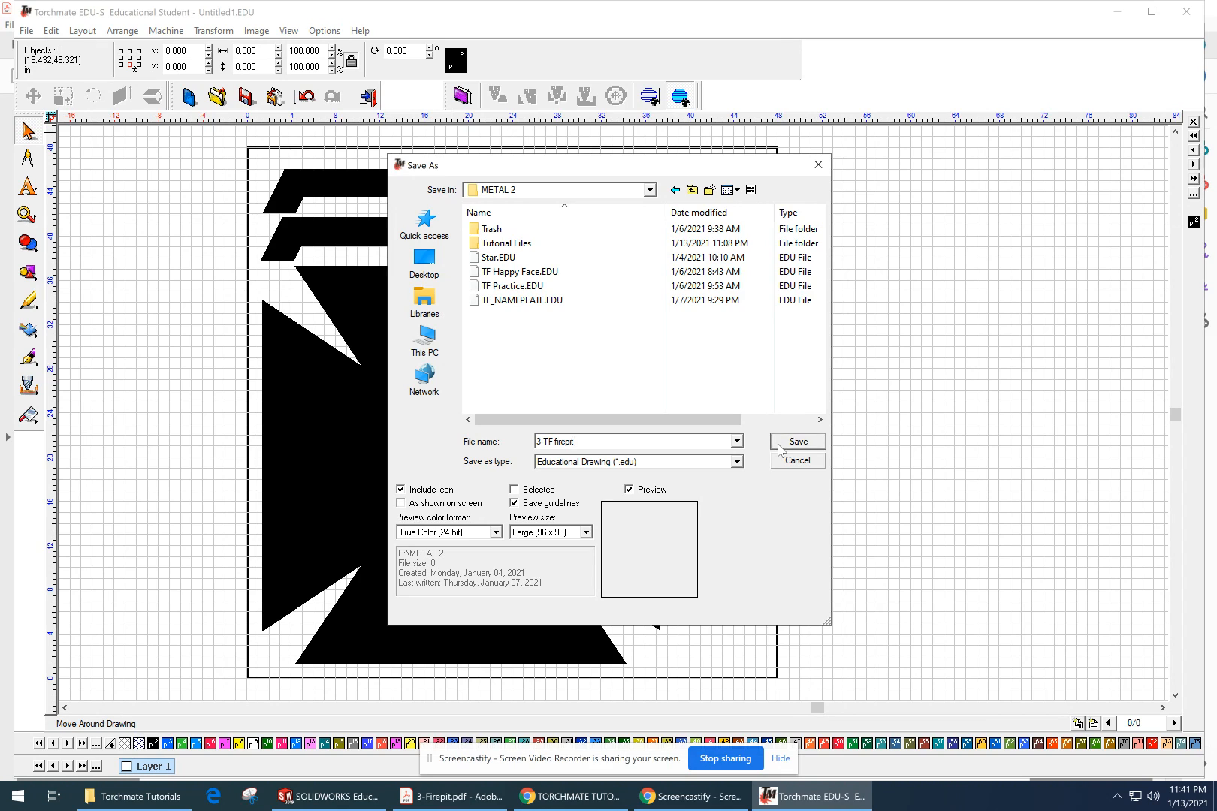